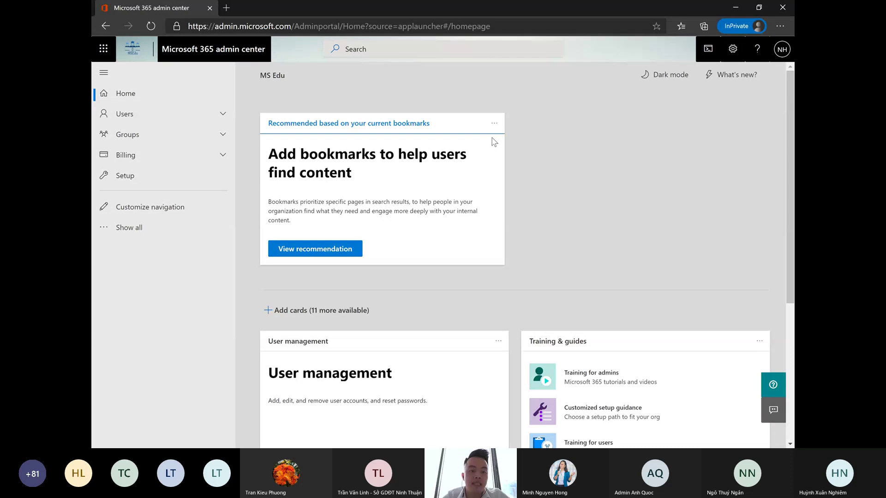
- Expand the full navigation and open Users > Active users to list the tenant's users
{"action": "left_click", "coordinate": [146, 235]}
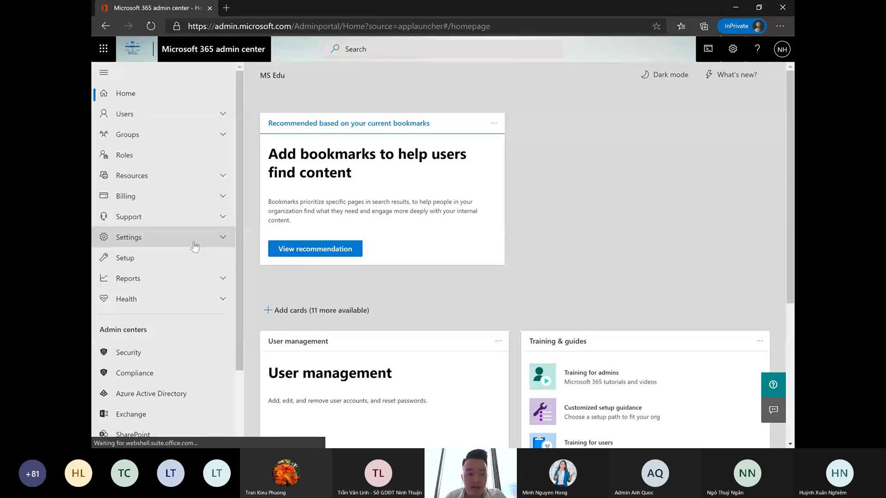
{"action": "left_click", "coordinate": [160, 115]}
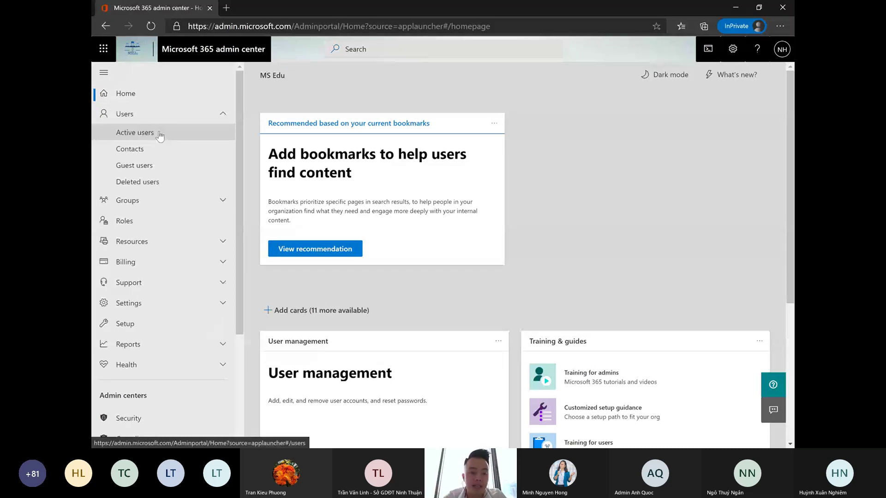
{"action": "left_click", "coordinate": [159, 133]}
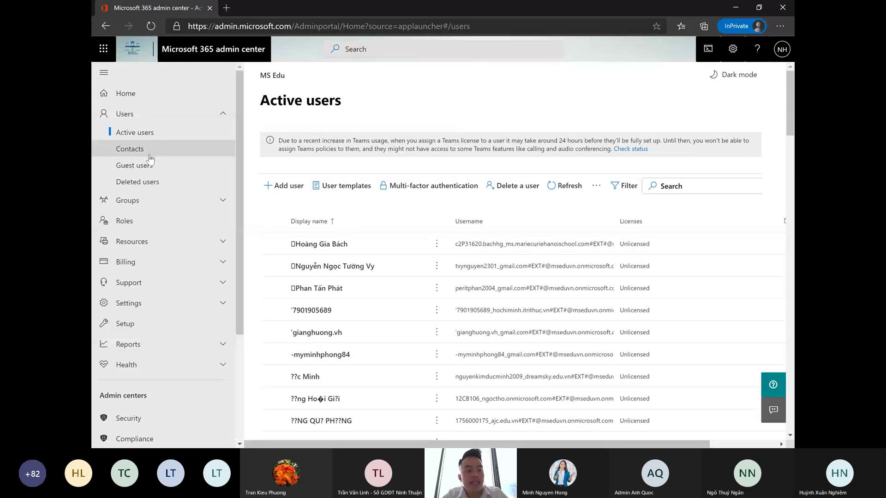
- Return to Home and scroll through the User management, Domains and Training & guides cards
{"action": "left_click", "coordinate": [131, 93]}
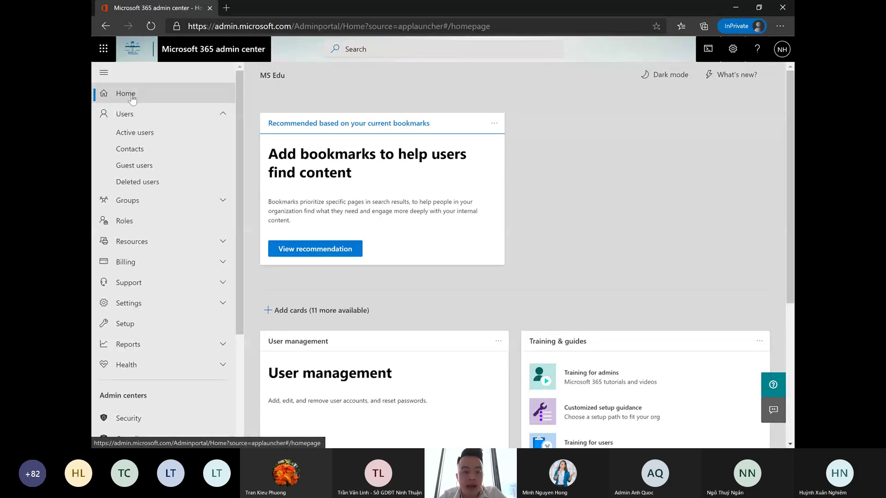
{"action": "scroll", "coordinate": [605, 196], "scroll_direction": "down", "scroll_amount": 4}
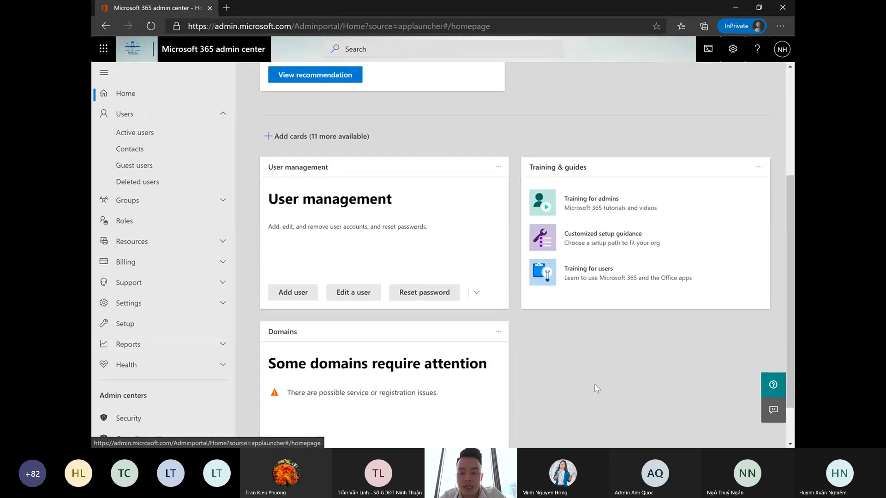
{"action": "scroll", "coordinate": [600, 379], "scroll_direction": "down", "scroll_amount": 2}
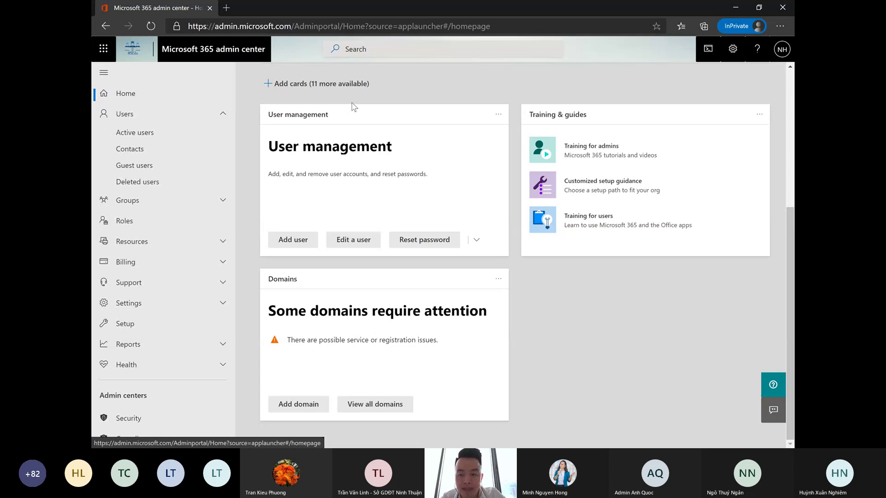
- From the Add cards panel, place the Microsoft 365 active users report card on Home
{"action": "left_click", "coordinate": [293, 88]}
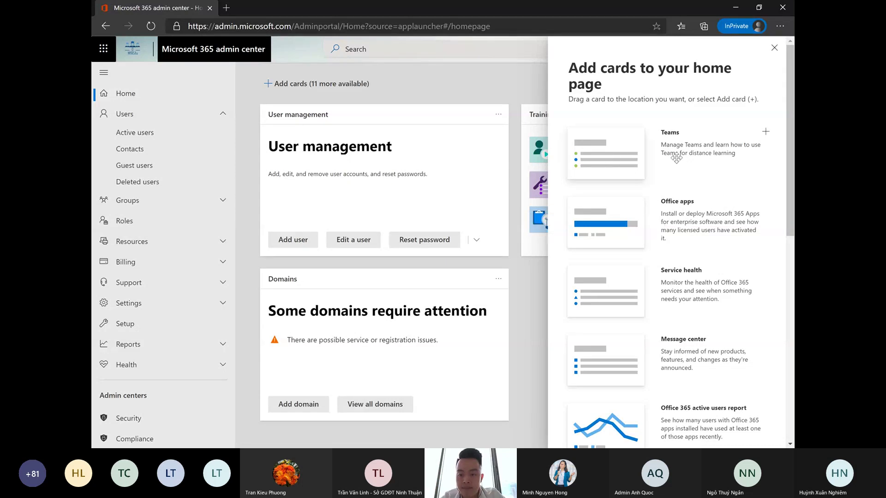
{"action": "scroll", "coordinate": [528, 219], "scroll_direction": "up", "scroll_amount": 5}
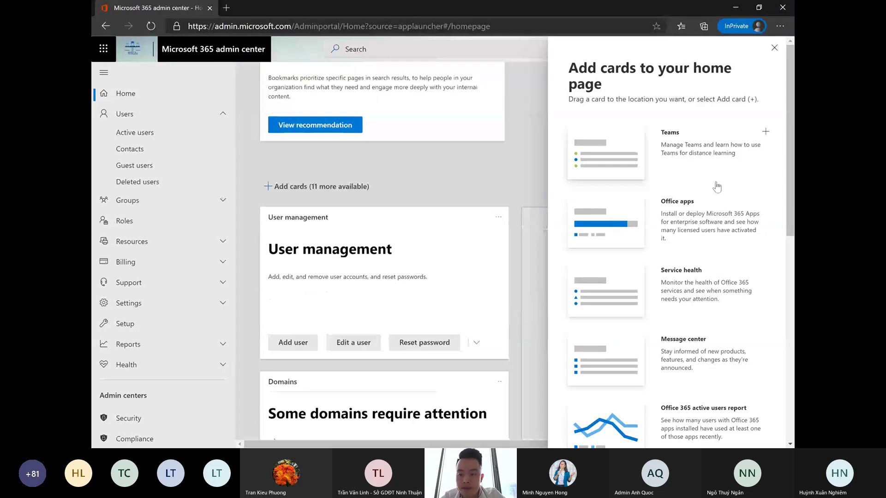
{"action": "left_click_drag", "start_coordinate": [528, 219], "coordinate": [521, 249]}
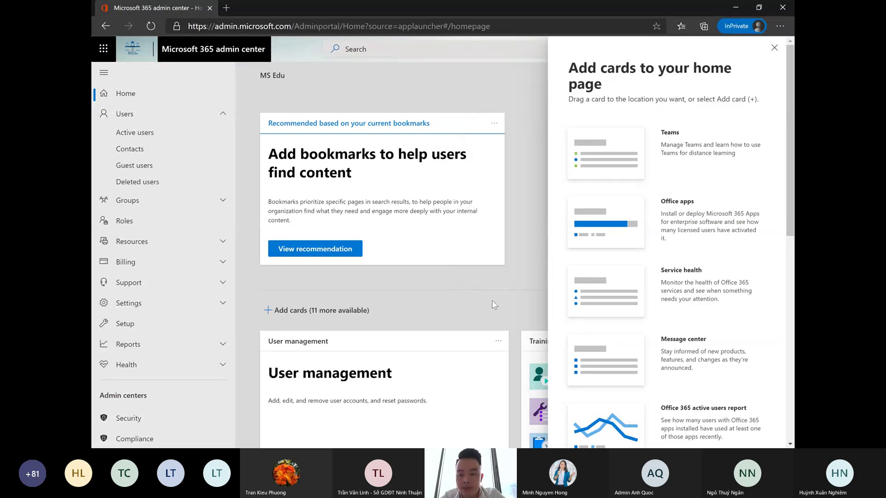
{"action": "scroll", "coordinate": [494, 305], "scroll_direction": "down", "scroll_amount": 1}
{"action": "scroll", "coordinate": [494, 304], "scroll_direction": "down", "scroll_amount": 3}
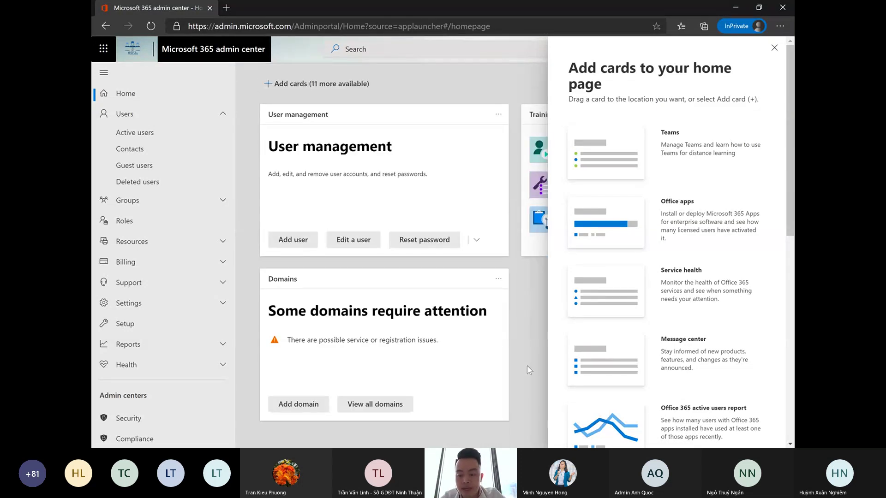
{"action": "left_click_drag", "start_coordinate": [625, 426], "coordinate": [650, 364]}
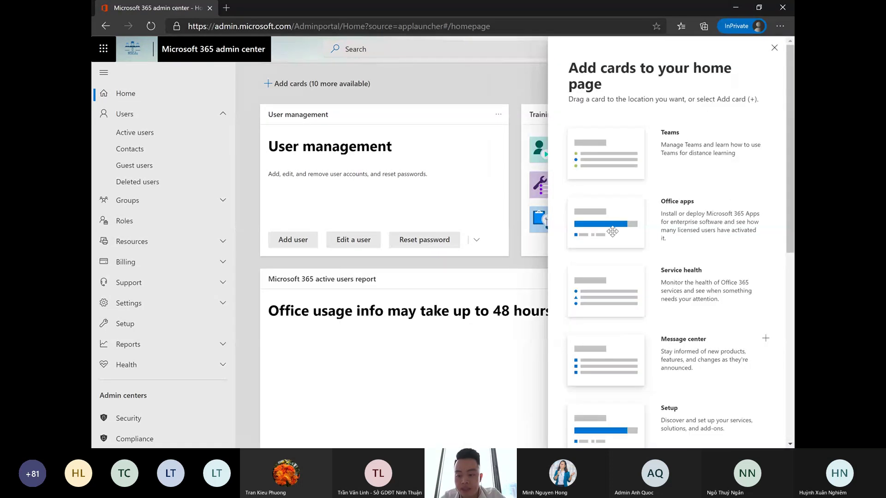
- Add the Message center card, showing 152 unread messages, to the home page
{"action": "scroll", "coordinate": [625, 257], "scroll_direction": "down", "scroll_amount": 1}
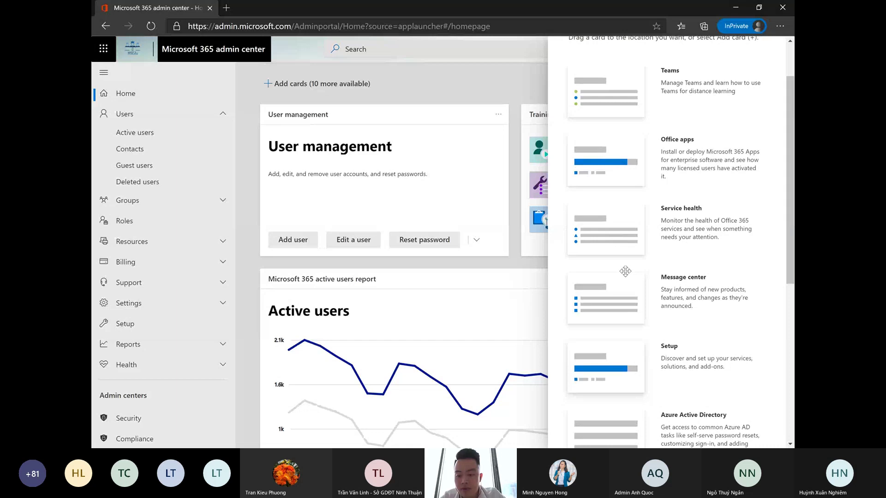
{"action": "scroll", "coordinate": [619, 258], "scroll_direction": "down", "scroll_amount": 1}
{"action": "scroll", "coordinate": [617, 232], "scroll_direction": "down", "scroll_amount": 2}
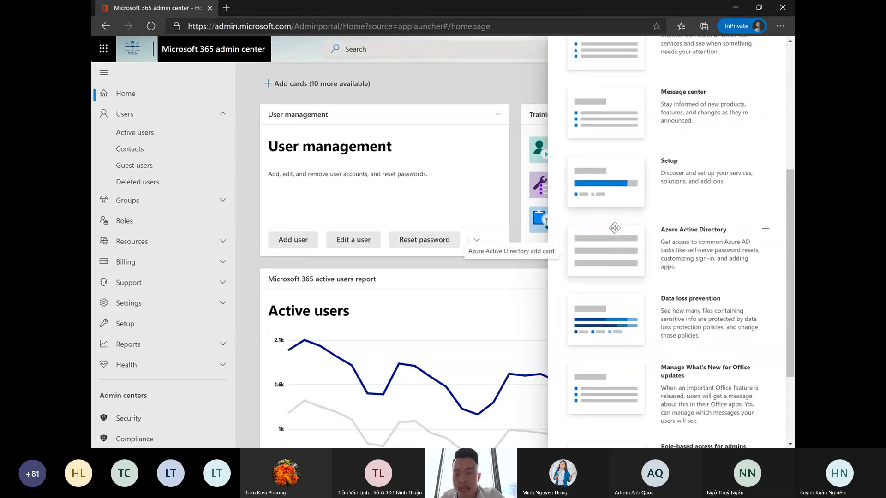
{"action": "scroll", "coordinate": [618, 226], "scroll_direction": "up", "scroll_amount": 2}
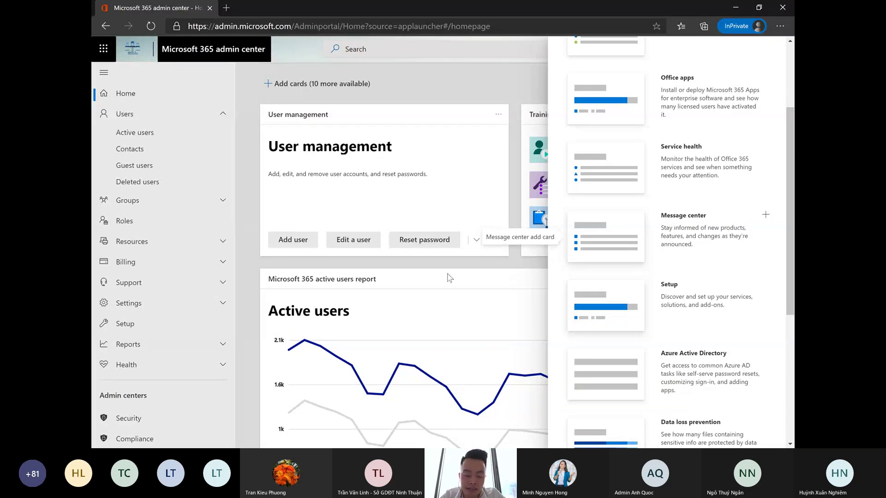
{"action": "left_click_drag", "start_coordinate": [449, 278], "coordinate": [342, 390]}
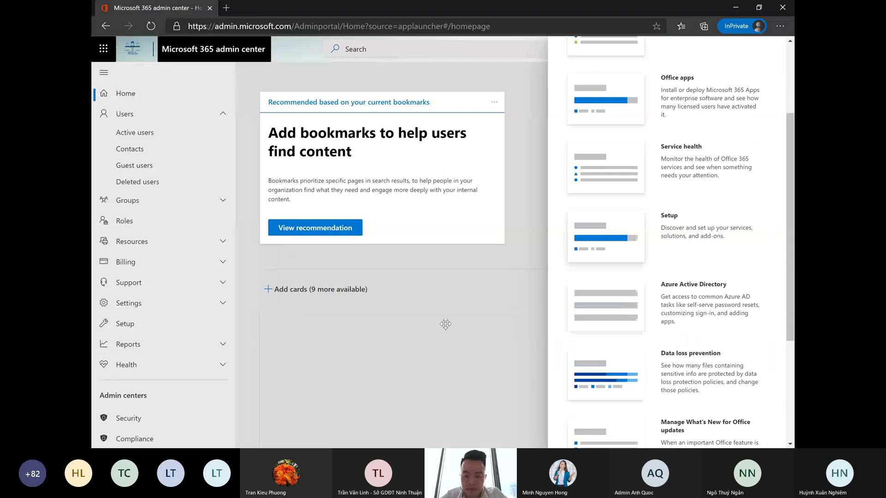
{"action": "scroll", "coordinate": [741, 127], "scroll_direction": "up", "scroll_amount": 1}
{"action": "scroll", "coordinate": [742, 127], "scroll_direction": "up", "scroll_amount": 3}
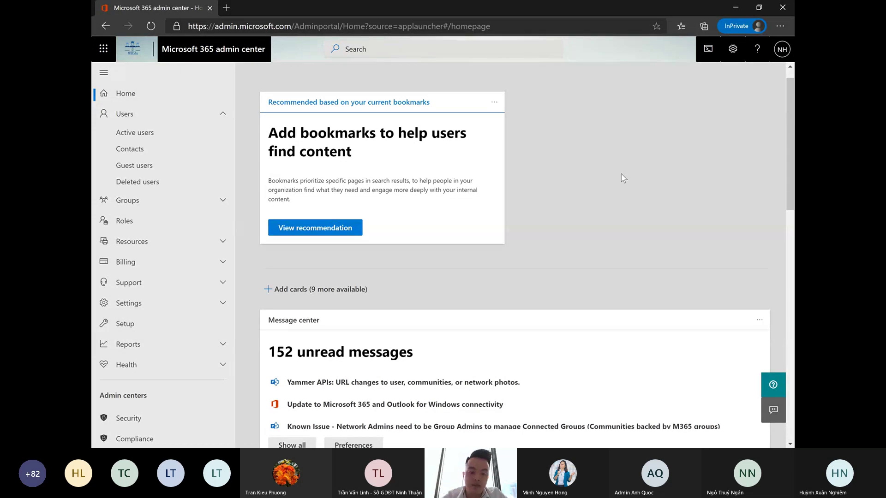
{"action": "scroll", "coordinate": [598, 242], "scroll_direction": "down", "scroll_amount": 5}
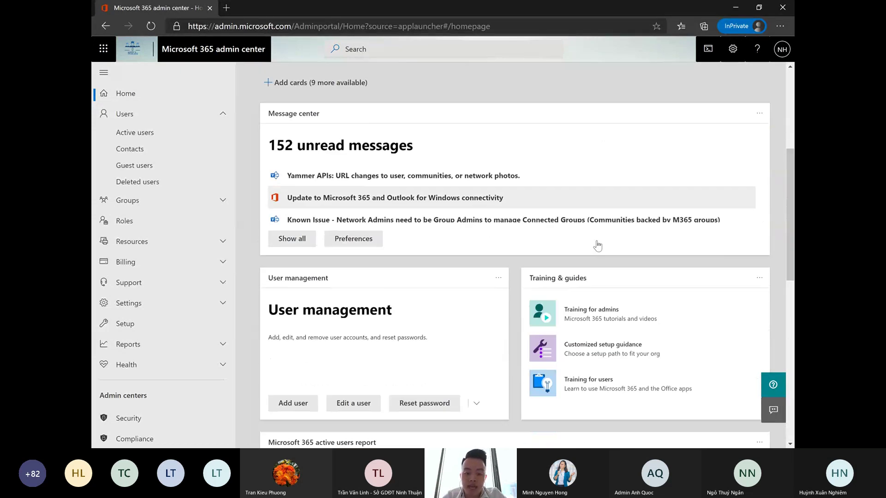
{"action": "scroll", "coordinate": [598, 246], "scroll_direction": "down", "scroll_amount": 1}
{"action": "scroll", "coordinate": [599, 245], "scroll_direction": "up", "scroll_amount": 5}
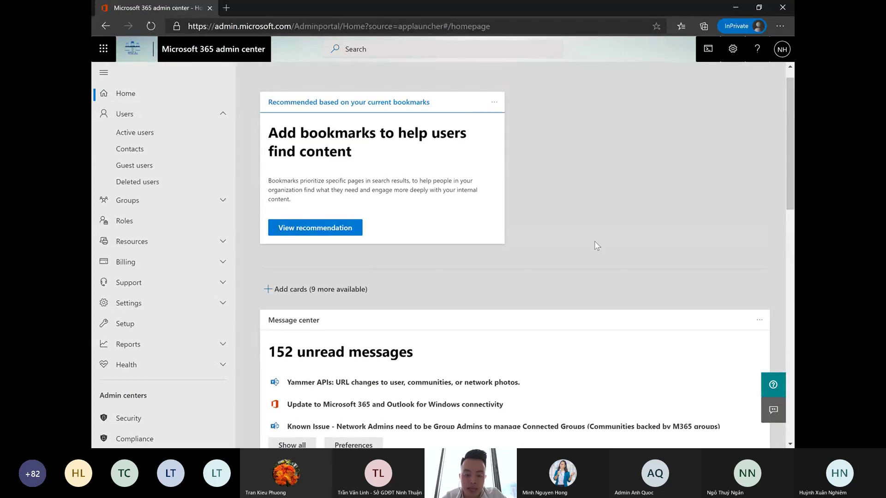
{"action": "scroll", "coordinate": [554, 277], "scroll_direction": "down", "scroll_amount": 3}
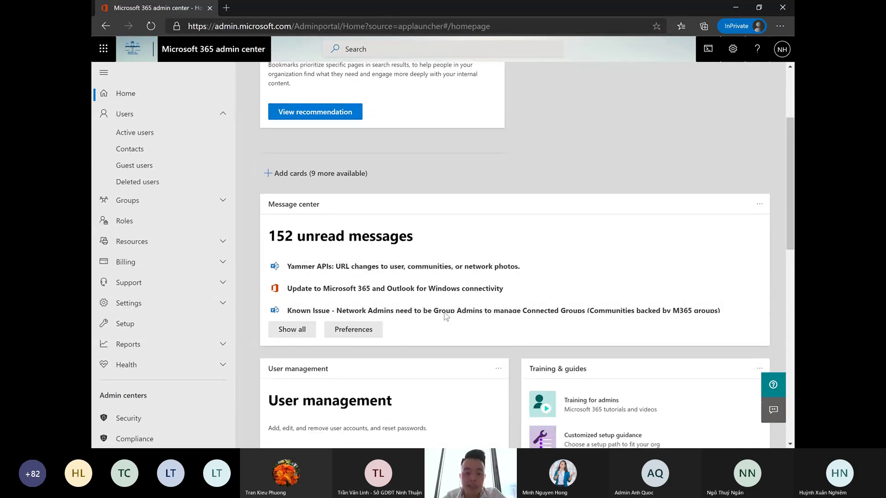
{"action": "scroll", "coordinate": [342, 221], "scroll_direction": "down", "scroll_amount": 2}
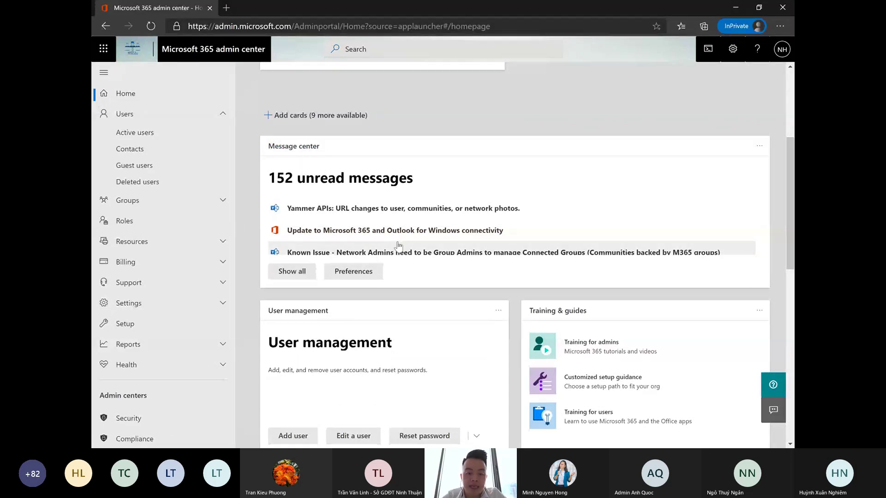
{"action": "scroll", "coordinate": [455, 239], "scroll_direction": "down", "scroll_amount": 8}
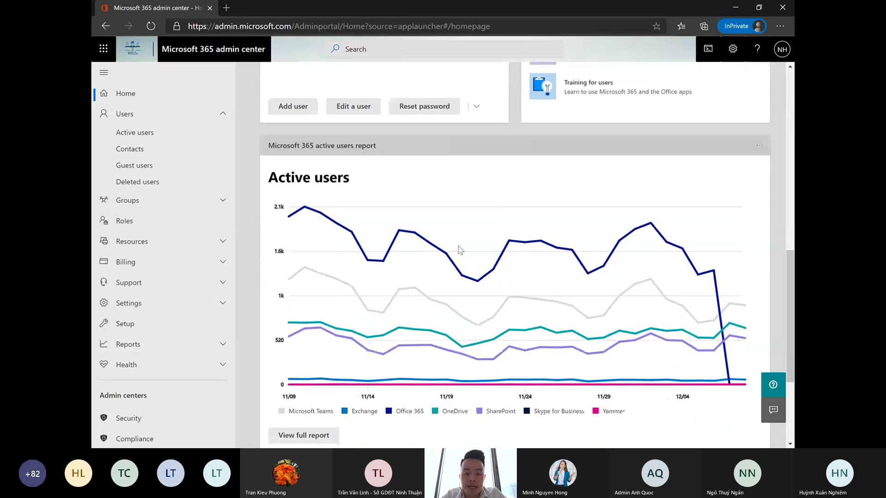
{"action": "scroll", "coordinate": [466, 247], "scroll_direction": "down", "scroll_amount": 2}
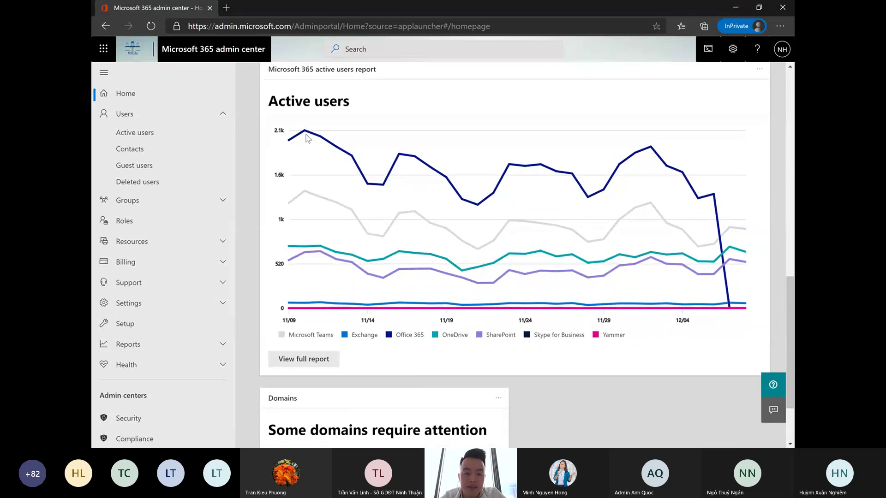
{"action": "mouse_move", "coordinate": [305, 135]}
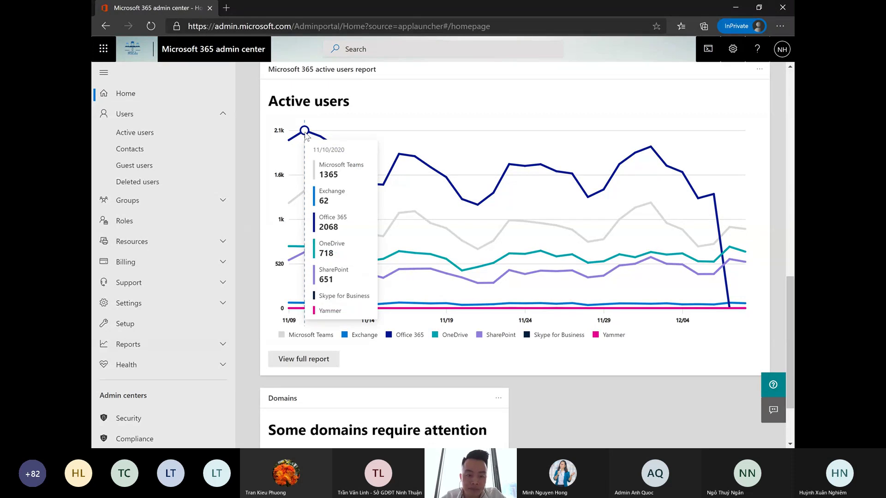
{"action": "scroll", "coordinate": [594, 296], "scroll_direction": "down", "scroll_amount": 2}
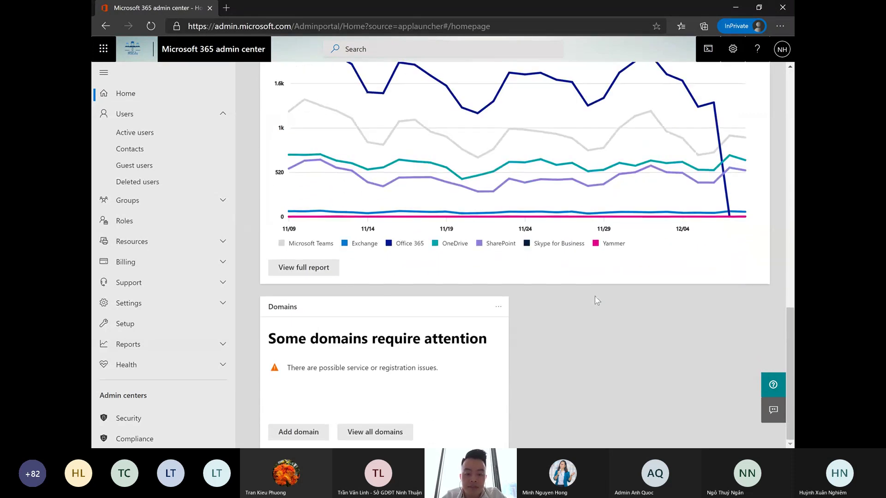
{"action": "scroll", "coordinate": [501, 337], "scroll_direction": "up", "scroll_amount": 6}
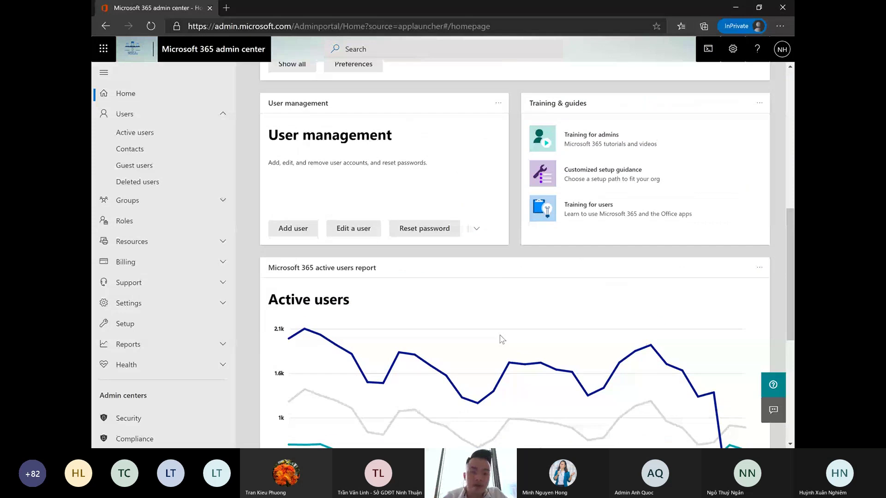
{"action": "scroll", "coordinate": [501, 327], "scroll_direction": "up", "scroll_amount": 5}
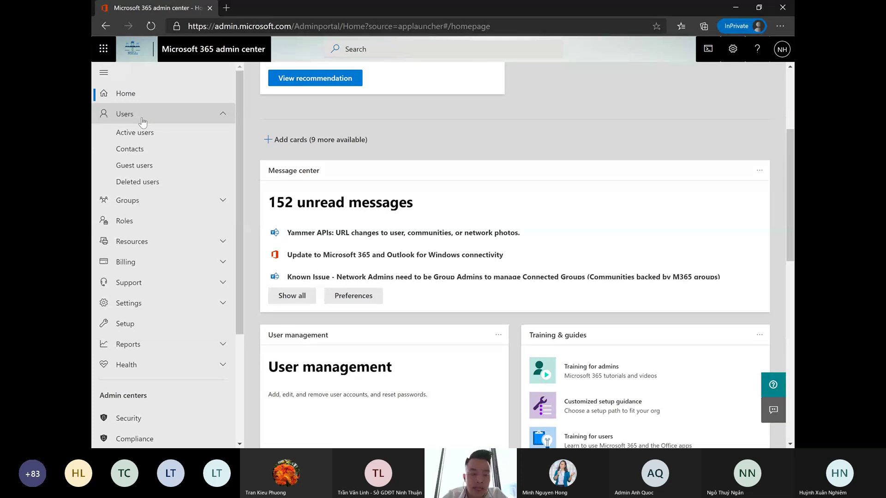
- Review the Groups > Active groups list, then go to the Roles page
{"action": "left_click", "coordinate": [162, 205]}
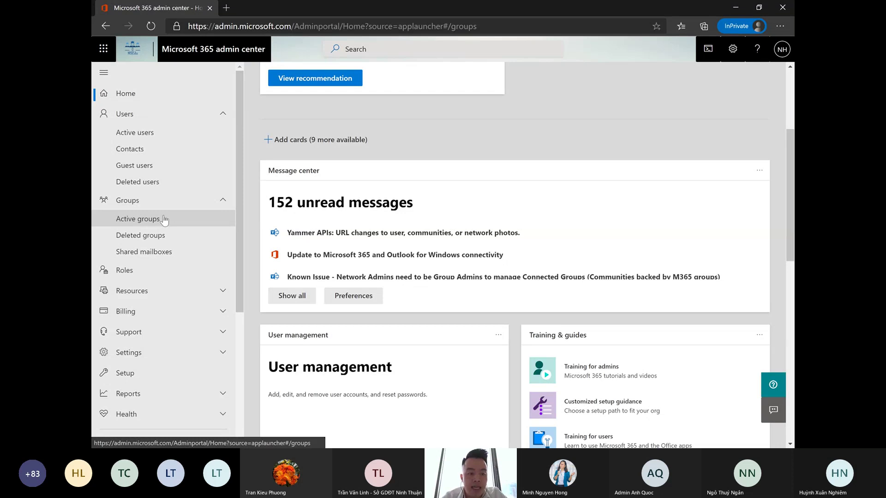
{"action": "left_click", "coordinate": [163, 219]}
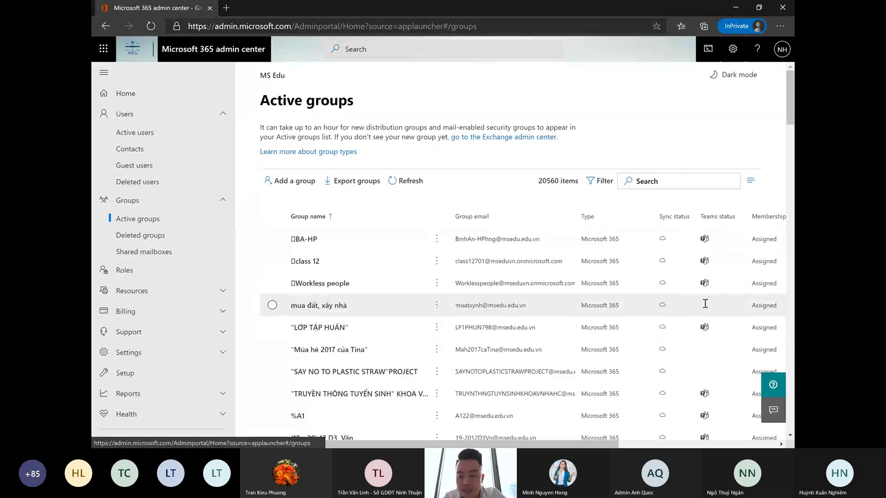
{"action": "mouse_move", "coordinate": [707, 304]}
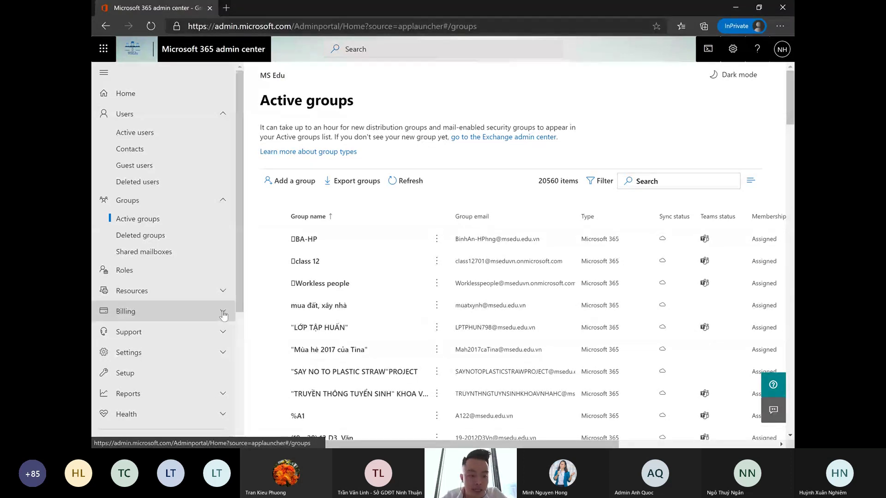
{"action": "scroll", "coordinate": [223, 315], "scroll_direction": "down", "scroll_amount": 3}
{"action": "left_click", "coordinate": [149, 219]}
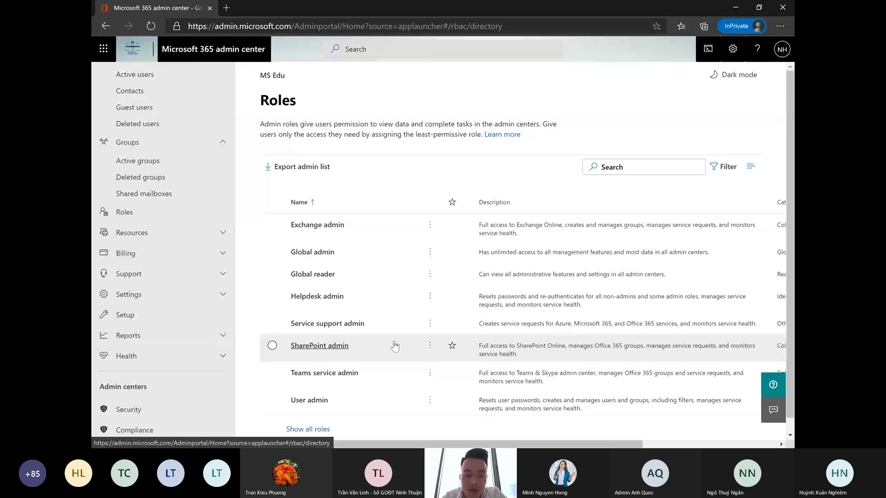
- Inspect Global admin's Permissions tab, close it, then open the User admin role's details
{"action": "left_click", "coordinate": [272, 252]}
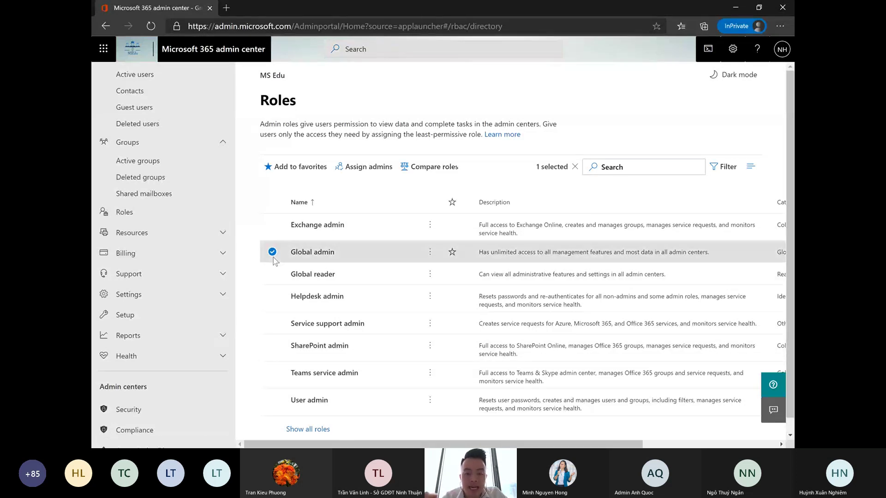
{"action": "left_click", "coordinate": [548, 257]}
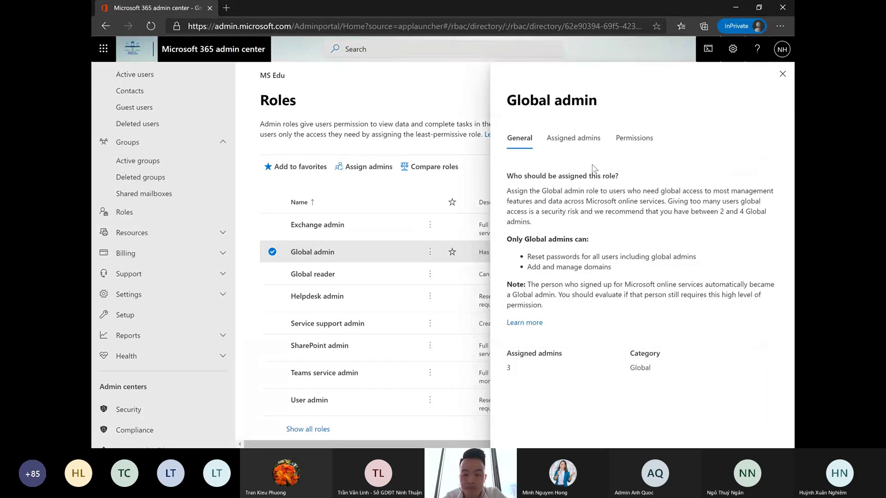
{"action": "left_click", "coordinate": [621, 138]}
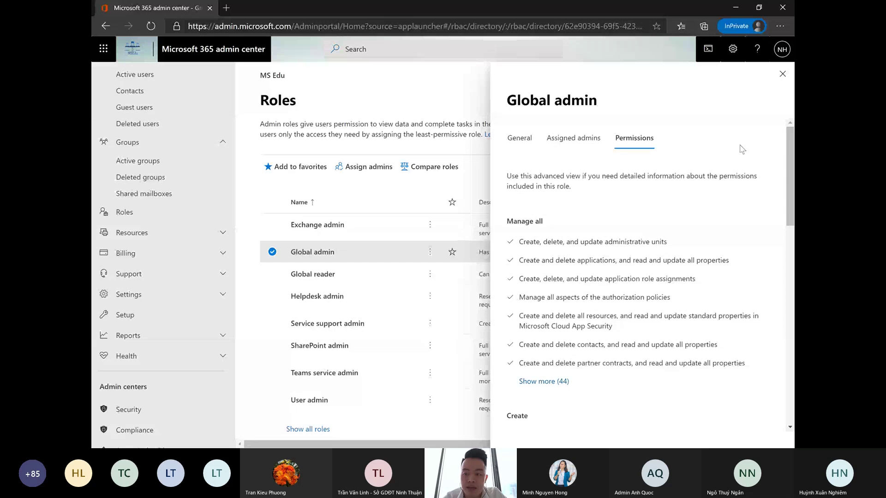
{"action": "left_click", "coordinate": [783, 75]}
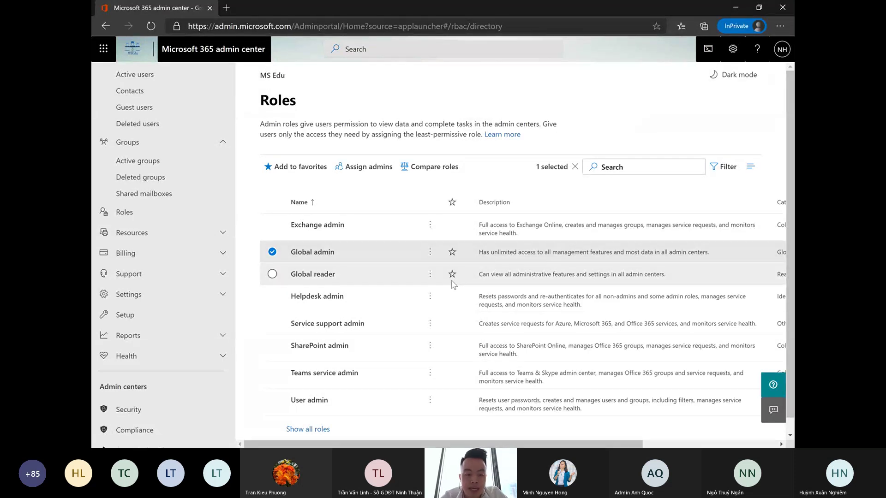
{"action": "left_click", "coordinate": [374, 398]}
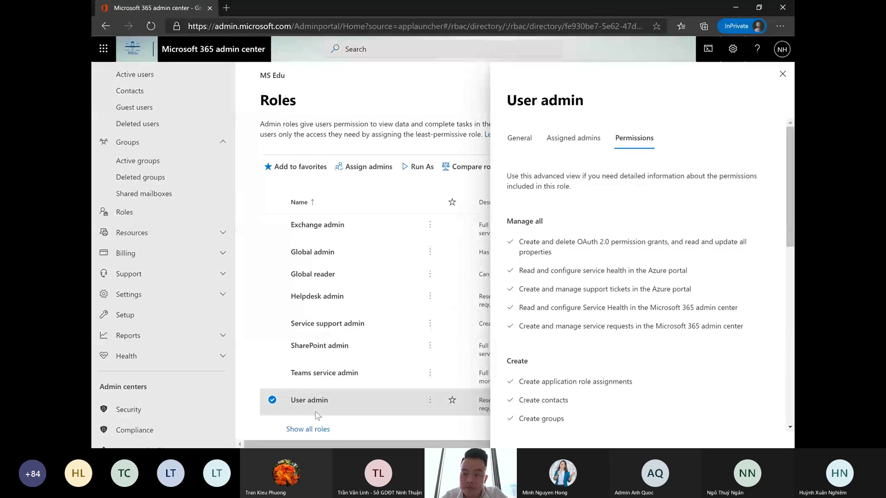
- Close the User admin details, untick User admin and tick Global admin in the roles list
{"action": "left_click", "coordinate": [783, 74]}
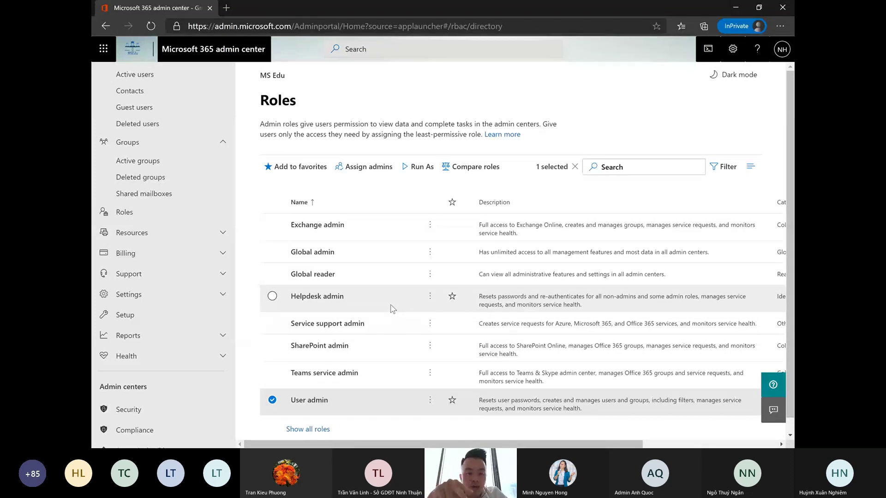
{"action": "left_click", "coordinate": [272, 399]}
{"action": "left_click", "coordinate": [272, 253]}
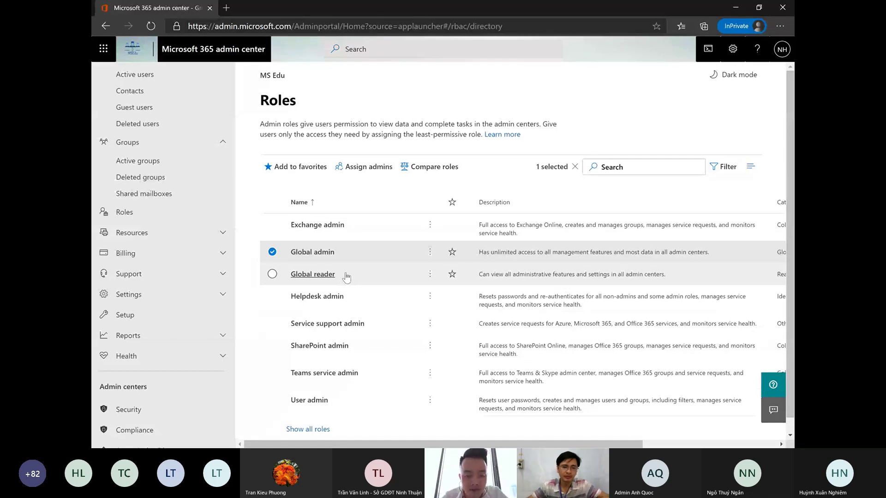
- View and close the Global reader role details, then close the User admin details panel
{"action": "left_click", "coordinate": [313, 274]}
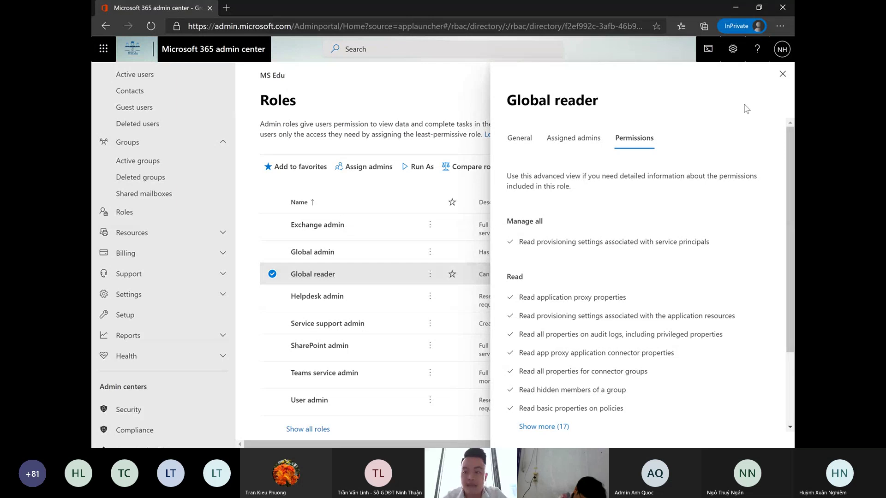
{"action": "left_click", "coordinate": [782, 74]}
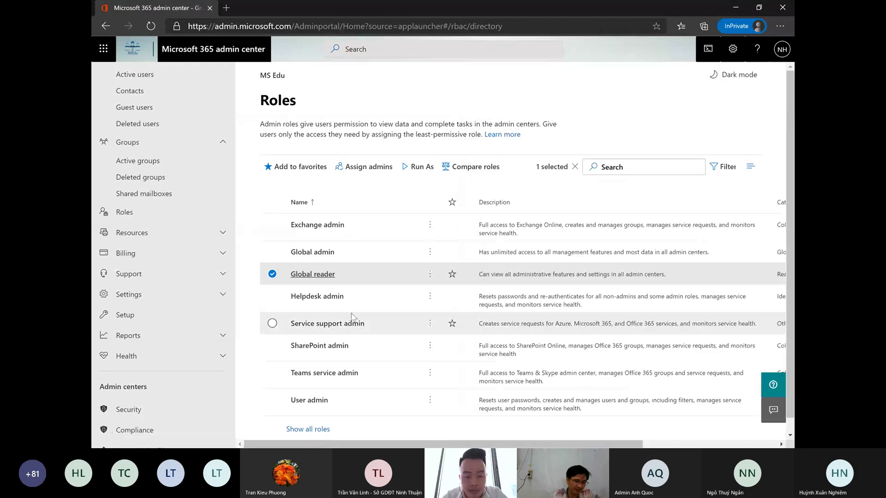
{"action": "scroll", "coordinate": [358, 316], "scroll_direction": "down", "scroll_amount": 1}
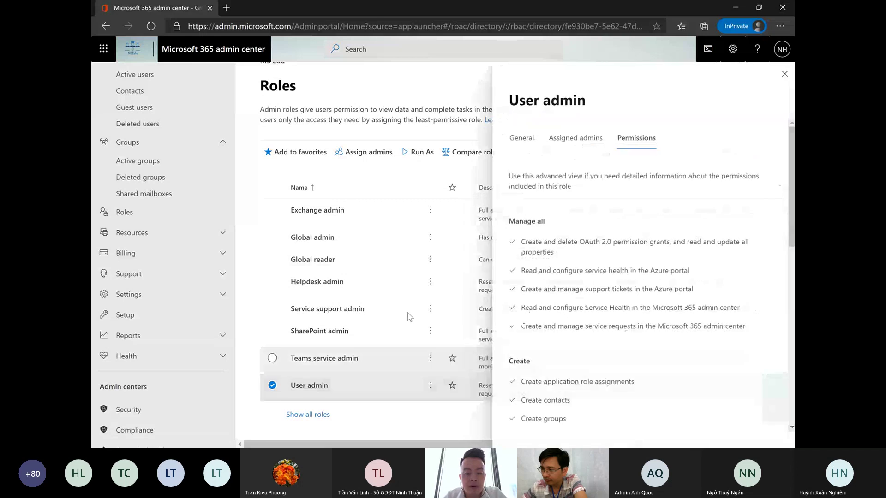
{"action": "left_click", "coordinate": [783, 74]}
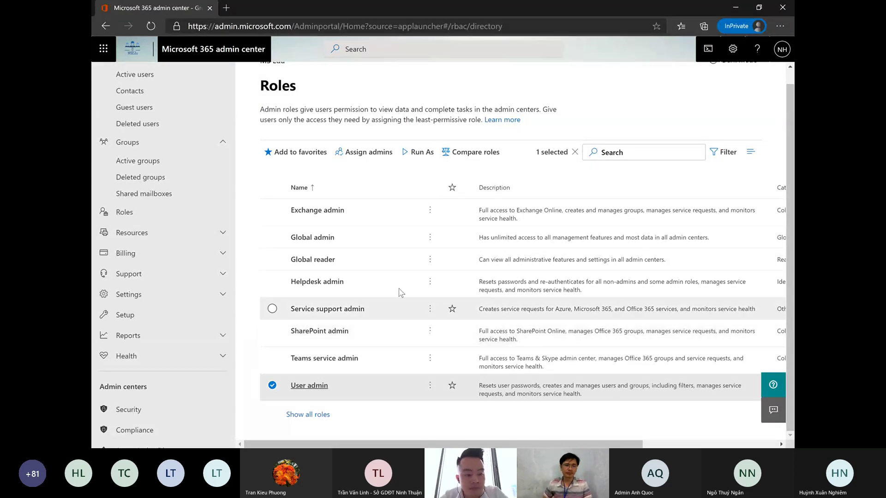
- Open Resources > Rooms & equipment to see the existing Room1 resource
{"action": "left_click", "coordinate": [155, 244]}
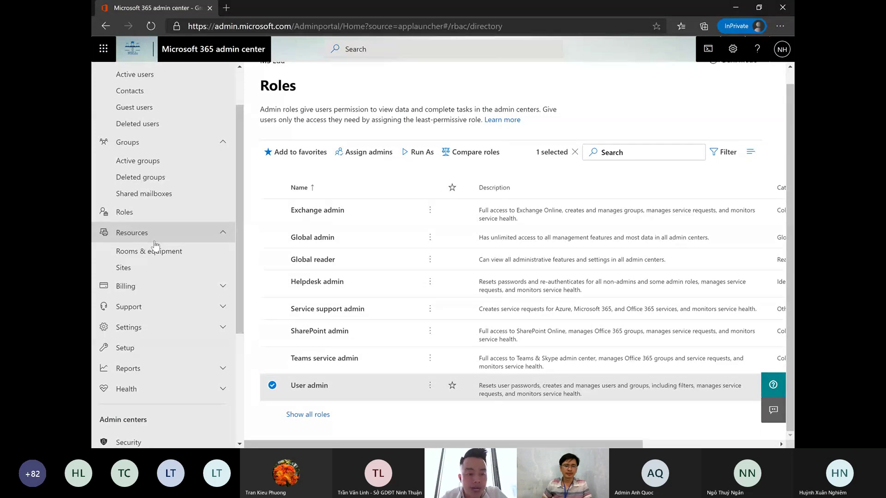
{"action": "left_click", "coordinate": [154, 253]}
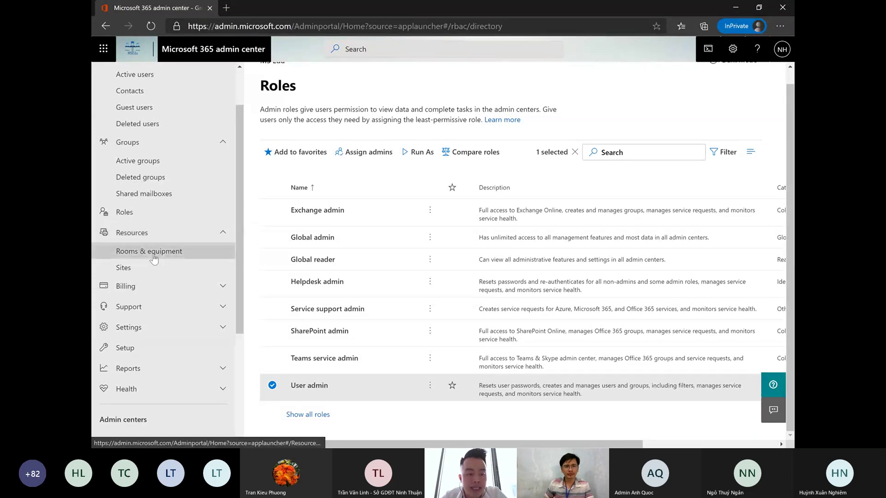
{"action": "scroll", "coordinate": [155, 260], "scroll_direction": "down", "scroll_amount": 1}
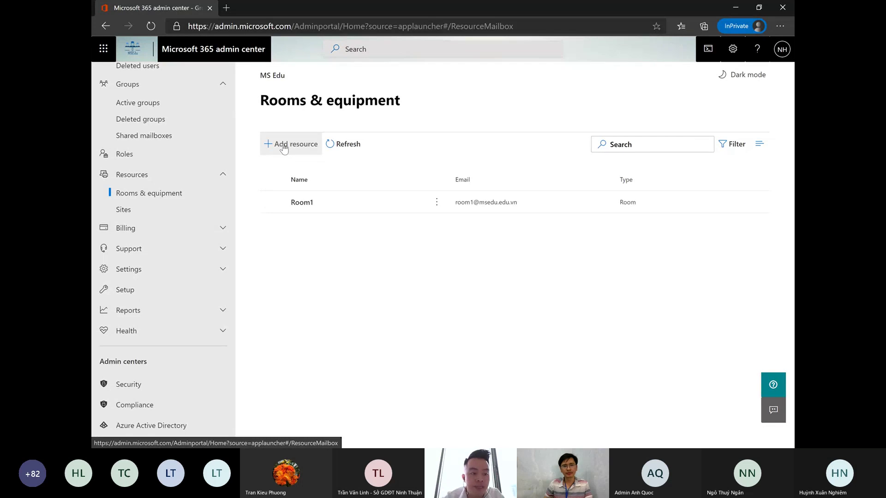
- Draft a new resource named MR1 with capacity 10, then discard it without saving
{"action": "left_click", "coordinate": [284, 146]}
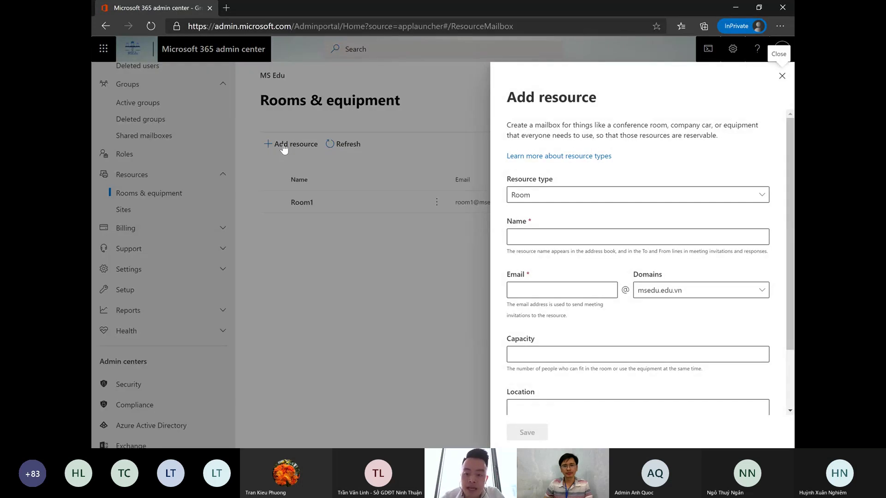
{"action": "left_click", "coordinate": [553, 237]}
{"action": "type", "text": "R1"}
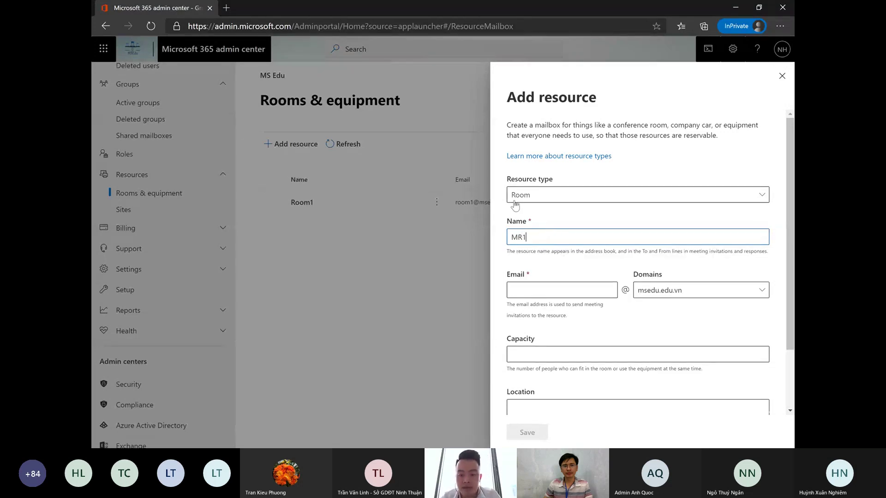
{"action": "left_click", "coordinate": [541, 355]}
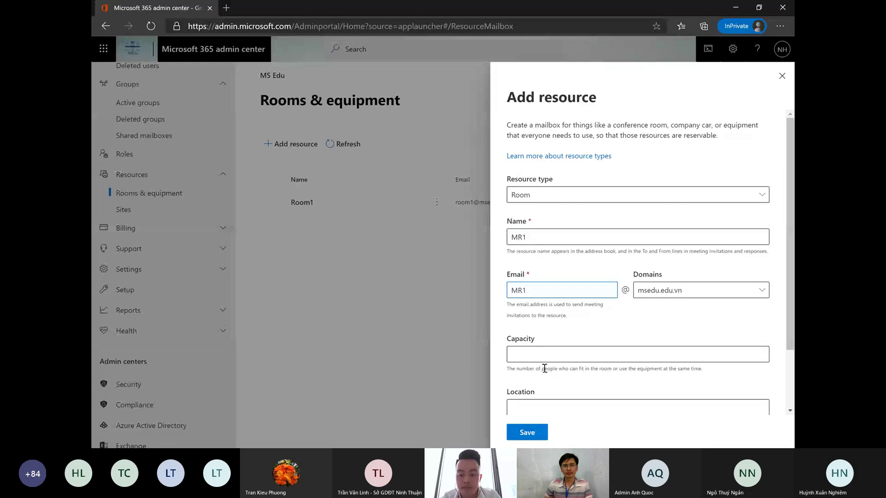
{"action": "type", "text": "10"}
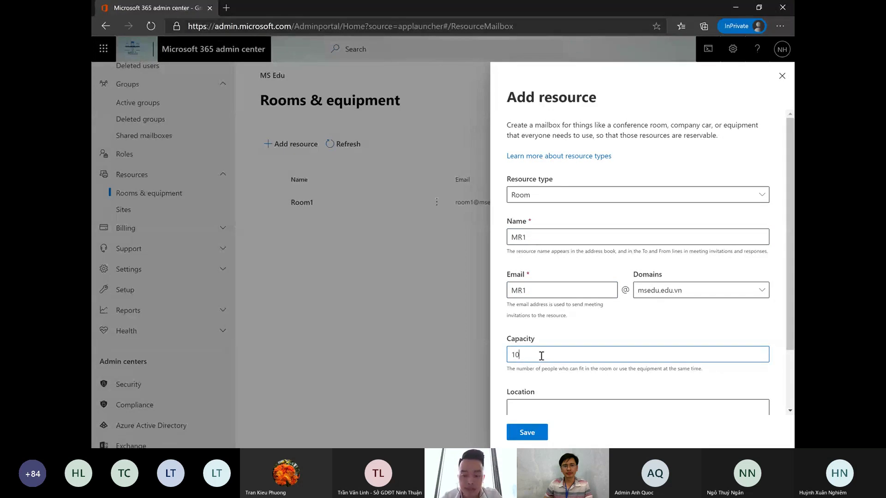
{"action": "scroll", "coordinate": [541, 355], "scroll_direction": "down", "scroll_amount": 1}
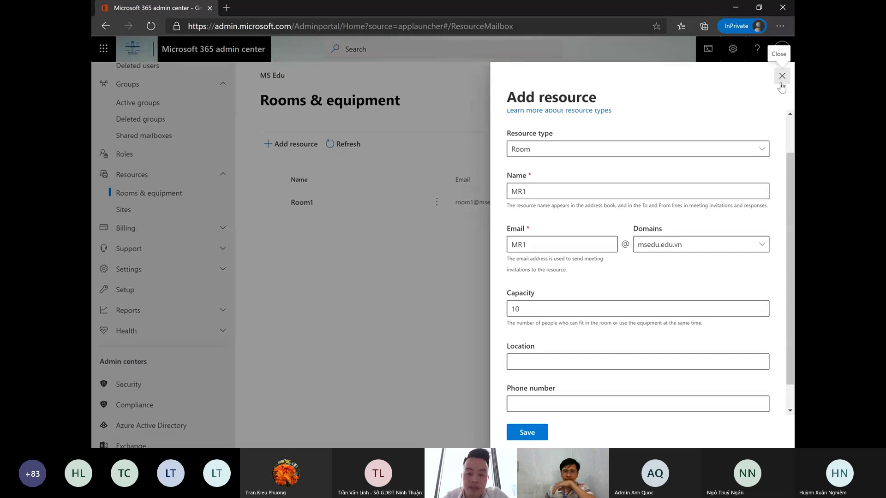
{"action": "left_click", "coordinate": [781, 82]}
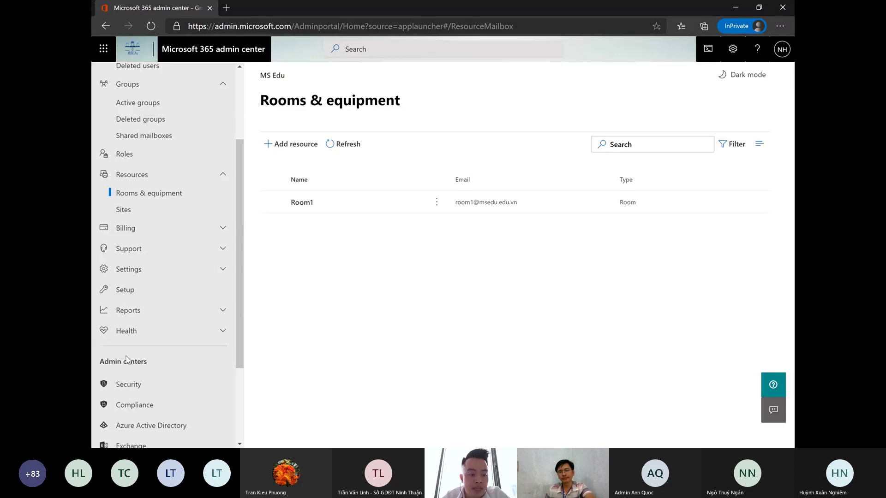
- Scroll through the 16 products in Billing > Your products, then open Purchase services
{"action": "left_click", "coordinate": [141, 229]}
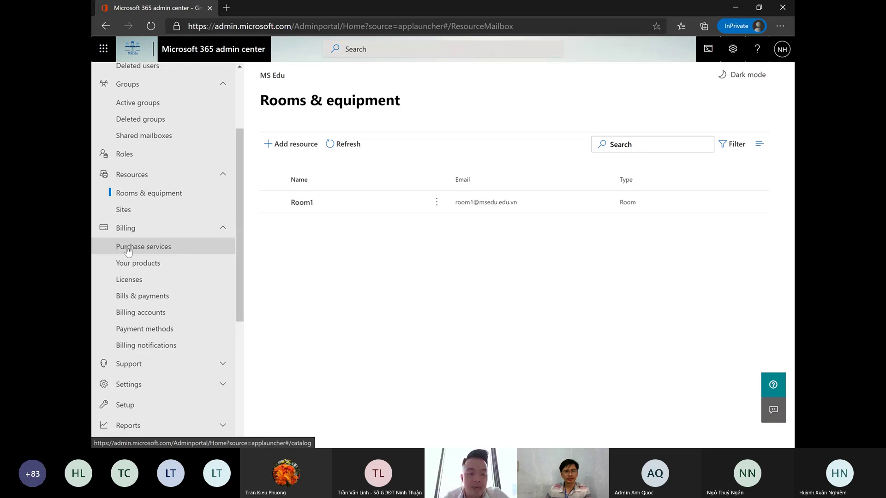
{"action": "left_click", "coordinate": [168, 268]}
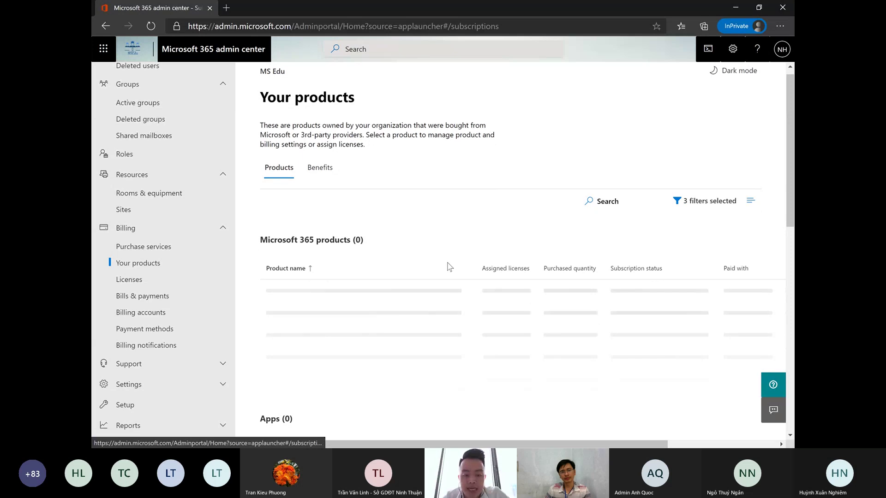
{"action": "scroll", "coordinate": [448, 272], "scroll_direction": "down", "scroll_amount": 3}
{"action": "scroll", "coordinate": [449, 272], "scroll_direction": "down", "scroll_amount": 3}
{"action": "scroll", "coordinate": [447, 276], "scroll_direction": "up", "scroll_amount": 6}
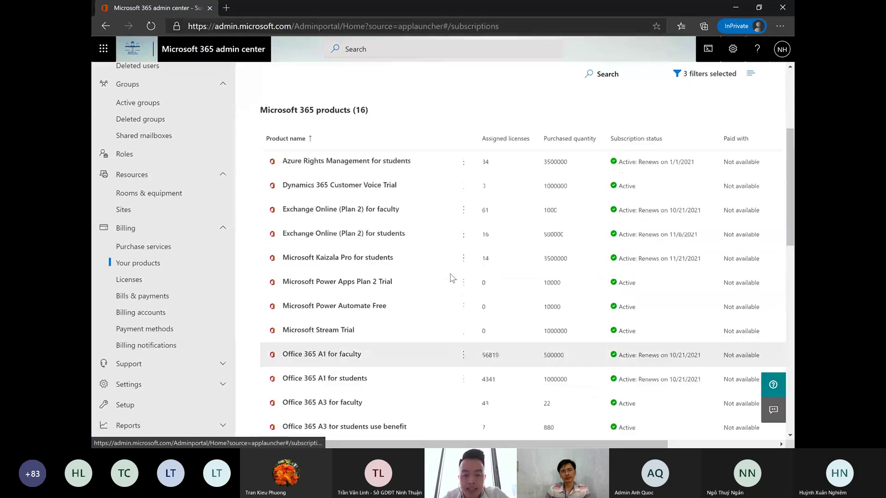
{"action": "scroll", "coordinate": [429, 263], "scroll_direction": "up", "scroll_amount": 2}
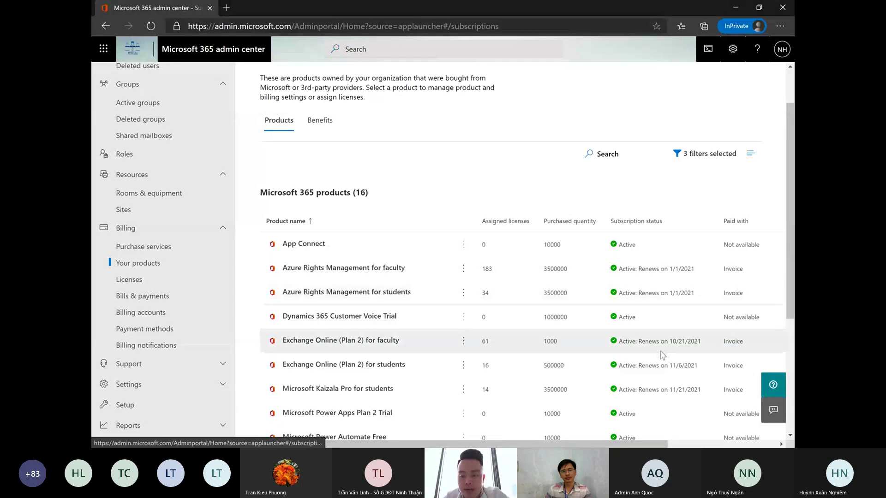
{"action": "scroll", "coordinate": [660, 355], "scroll_direction": "down", "scroll_amount": 2}
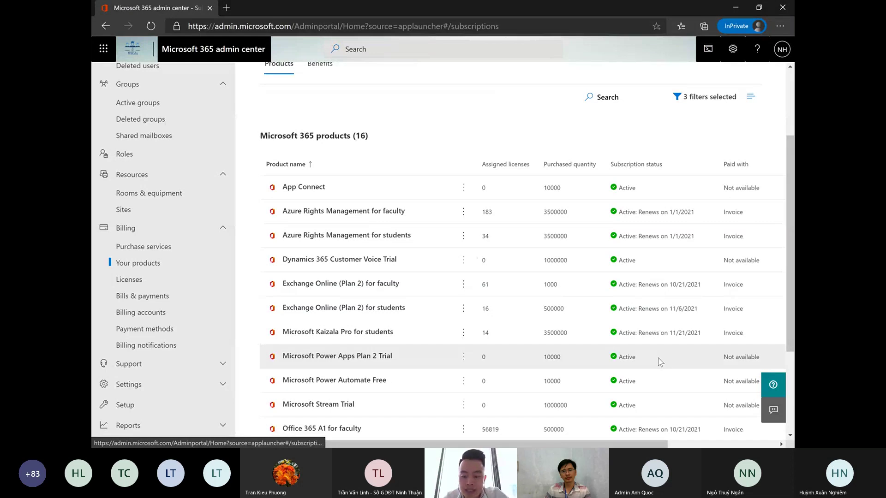
{"action": "scroll", "coordinate": [659, 362], "scroll_direction": "down", "scroll_amount": 2}
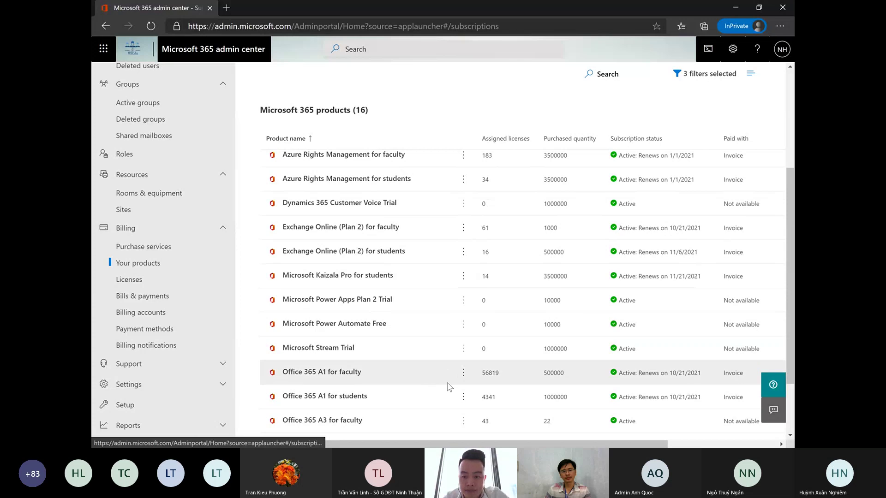
{"action": "scroll", "coordinate": [455, 383], "scroll_direction": "down", "scroll_amount": 2}
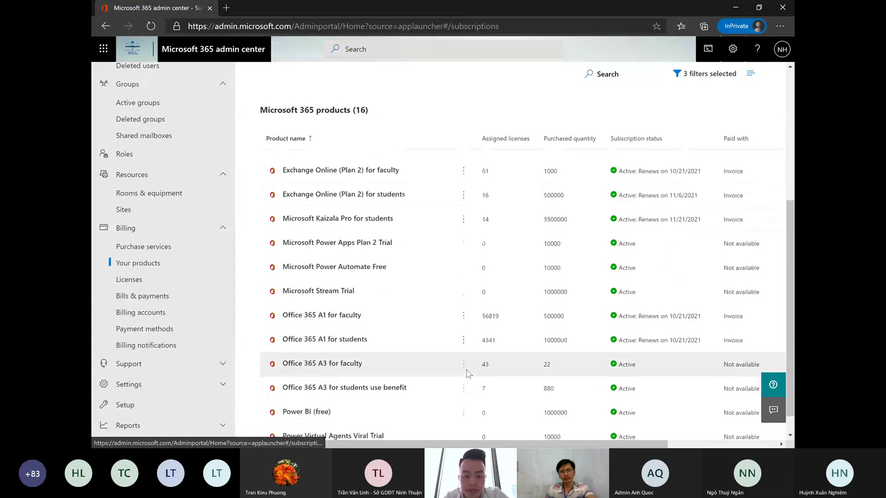
{"action": "scroll", "coordinate": [468, 373], "scroll_direction": "down", "scroll_amount": 1}
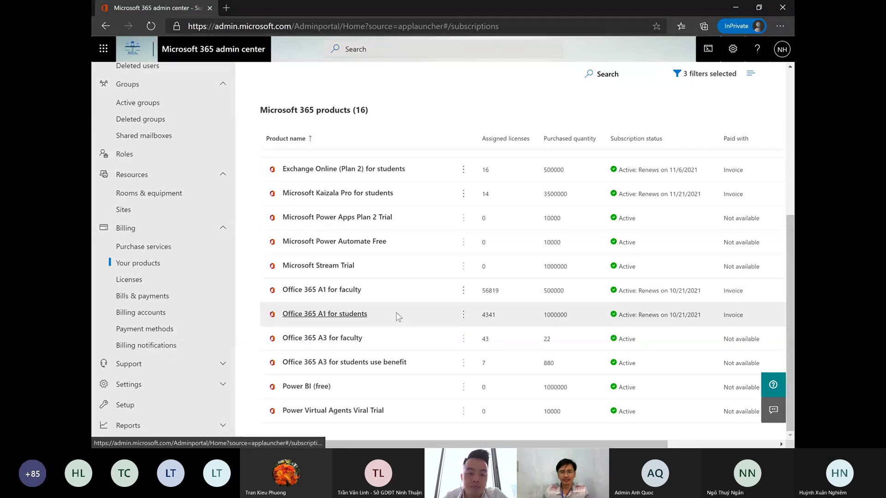
{"action": "left_click", "coordinate": [190, 253]}
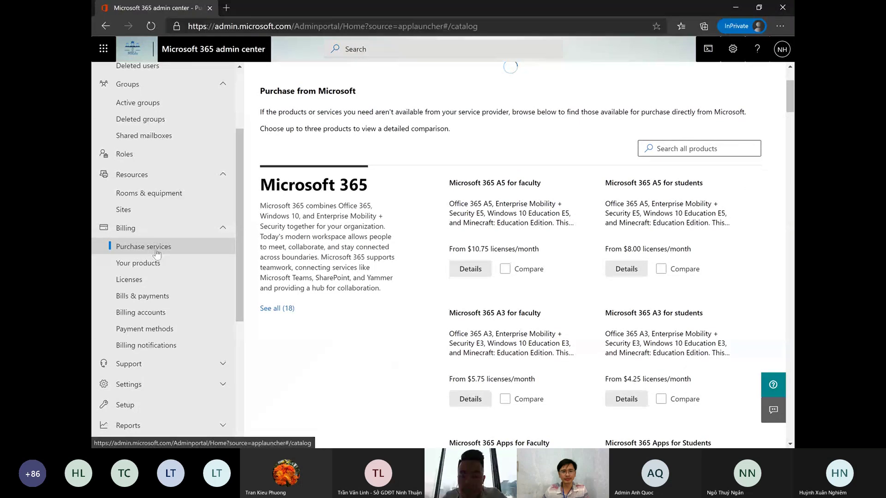
- Highlight the solution-provider text, briefly revisit Your products, then show the Business purchase tab
{"action": "scroll", "coordinate": [600, 277], "scroll_direction": "down", "scroll_amount": 3}
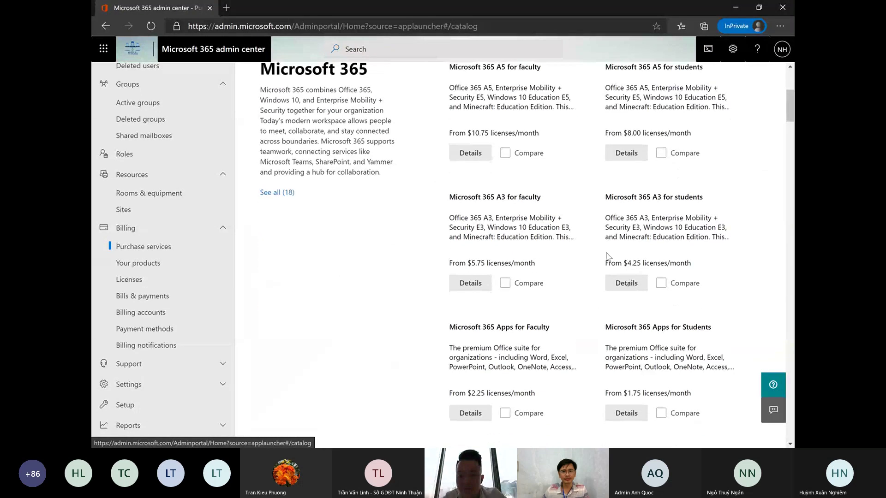
{"action": "scroll", "coordinate": [461, 199], "scroll_direction": "up", "scroll_amount": 10}
{"action": "left_click_drag", "start_coordinate": [448, 201], "coordinate": [500, 224]}
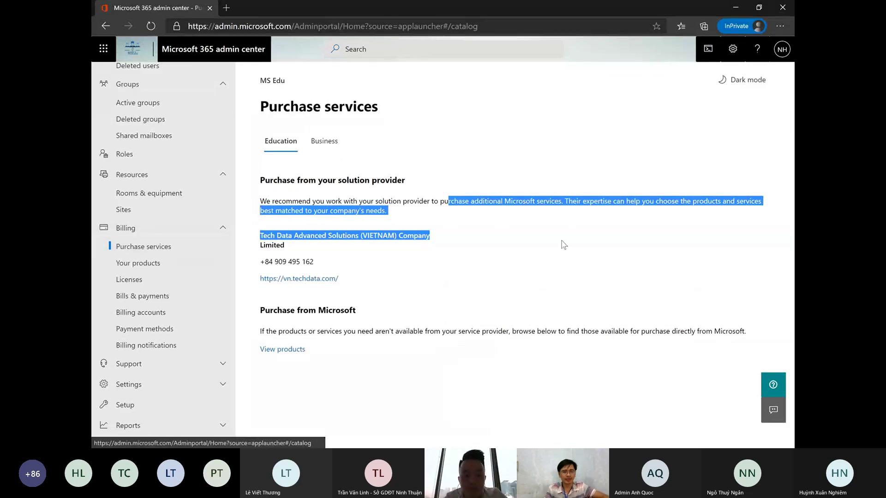
{"action": "left_click", "coordinate": [157, 266]}
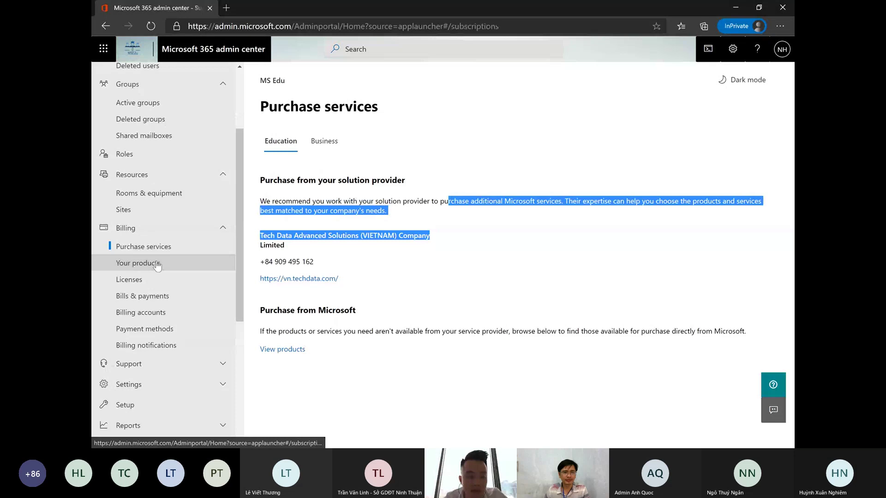
{"action": "left_click", "coordinate": [167, 249]}
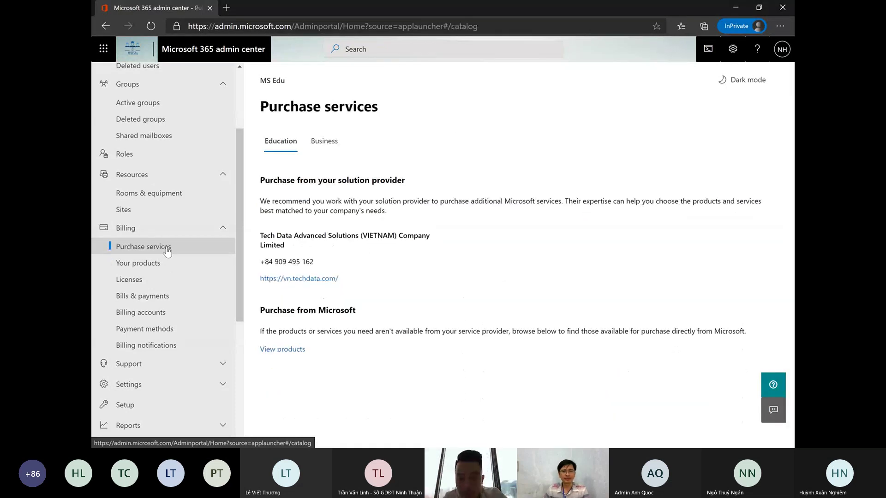
{"action": "left_click", "coordinate": [330, 146]}
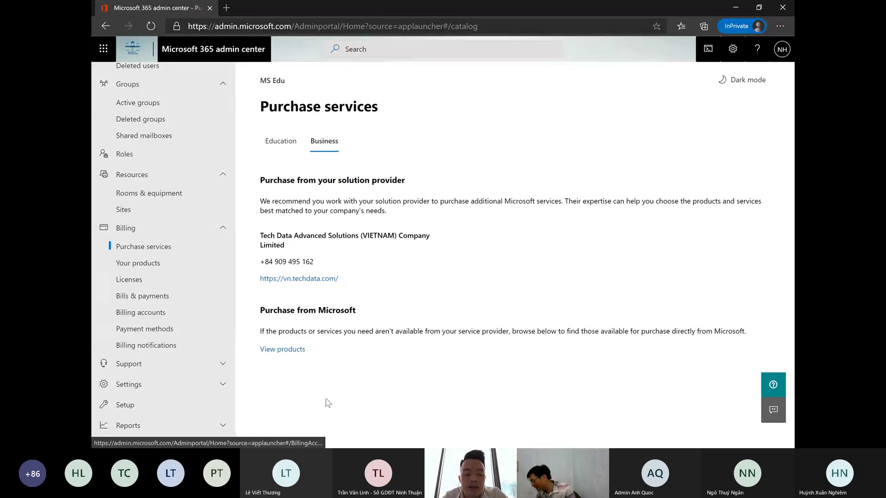
- Expand the list of Microsoft business products and scroll through the catalog and prices
{"action": "left_click", "coordinate": [288, 349]}
{"action": "scroll", "coordinate": [527, 328], "scroll_direction": "down", "scroll_amount": 7}
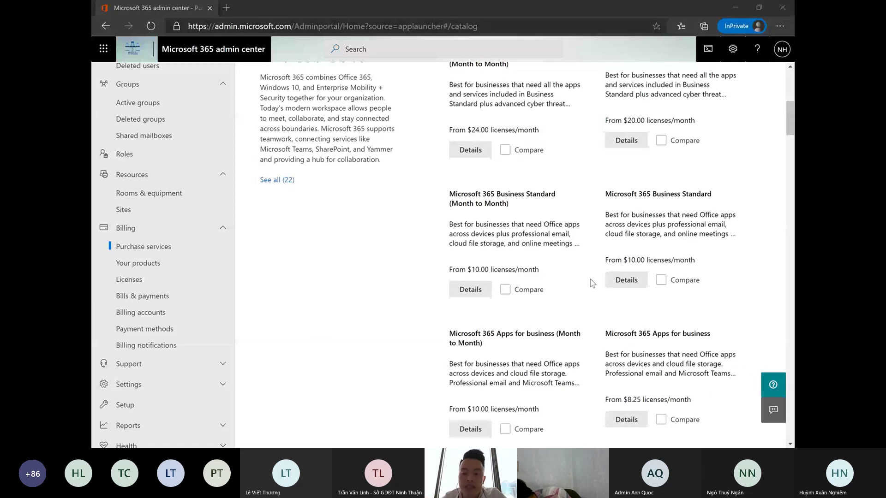
{"action": "scroll", "coordinate": [592, 283], "scroll_direction": "down", "scroll_amount": 6}
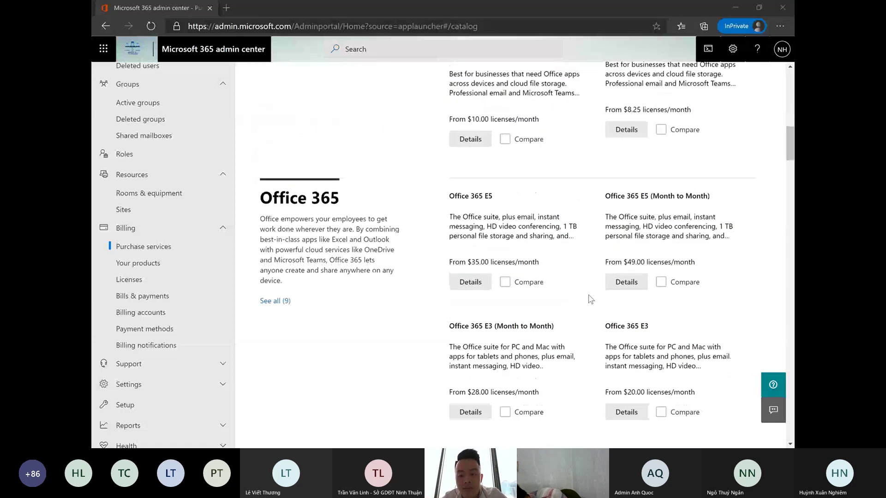
{"action": "scroll", "coordinate": [590, 299], "scroll_direction": "down", "scroll_amount": 1}
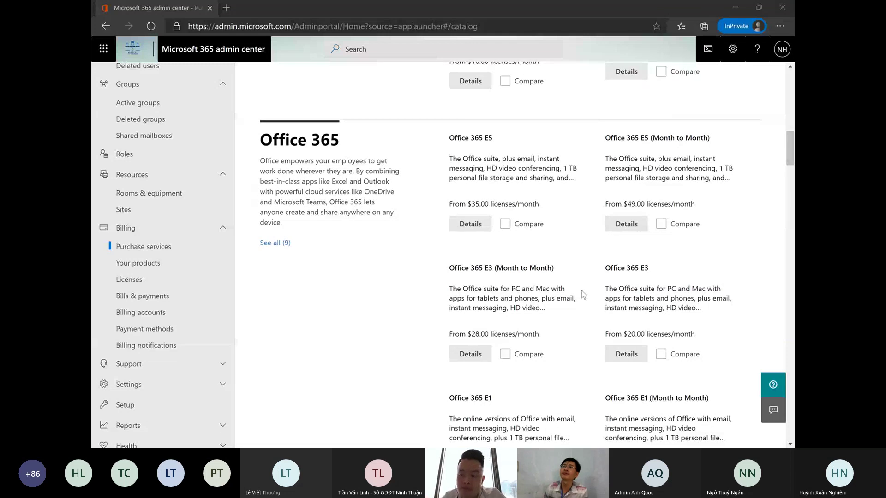
{"action": "scroll", "coordinate": [582, 286], "scroll_direction": "down", "scroll_amount": 2}
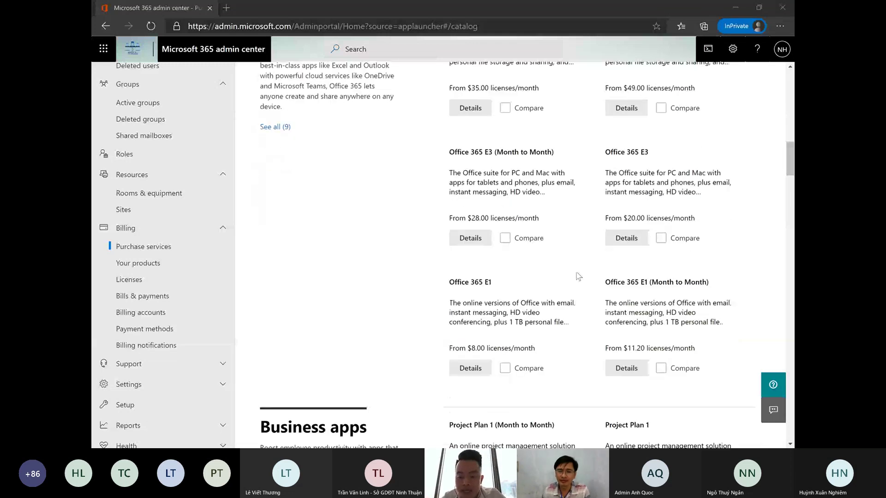
{"action": "scroll", "coordinate": [578, 276], "scroll_direction": "down", "scroll_amount": 3}
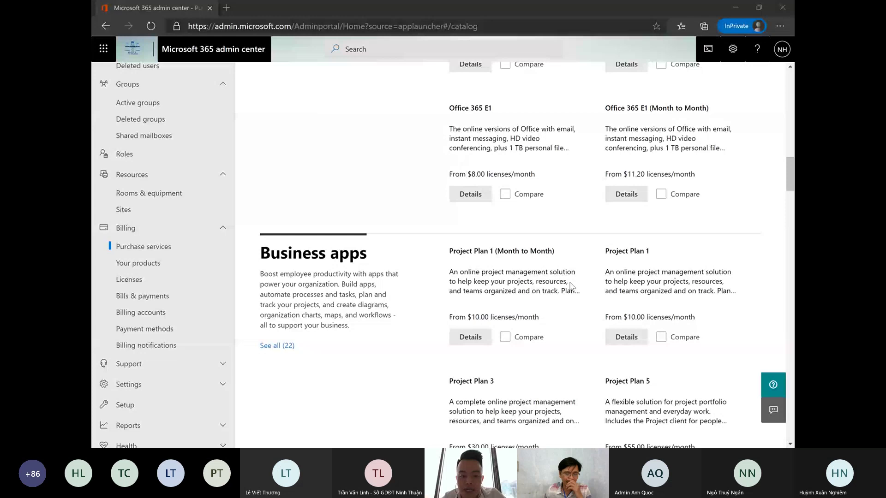
{"action": "scroll", "coordinate": [553, 282], "scroll_direction": "down", "scroll_amount": 5}
{"action": "scroll", "coordinate": [555, 286], "scroll_direction": "down", "scroll_amount": 1}
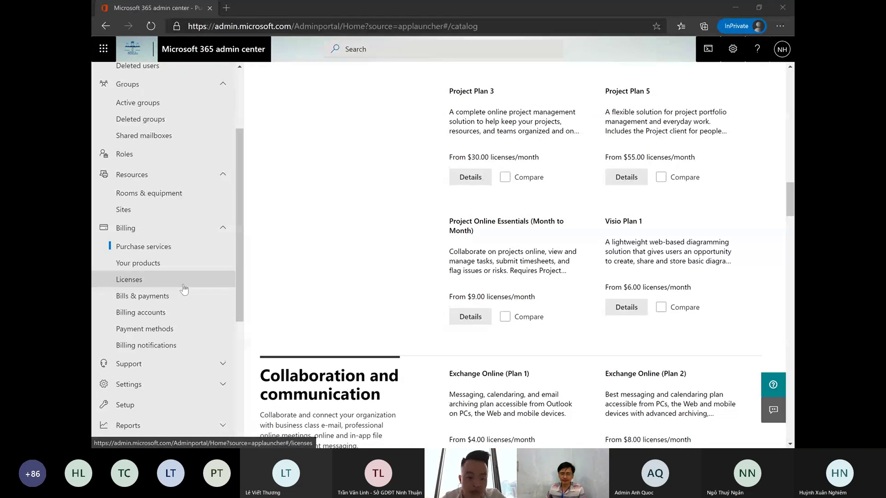
- Glance at Licenses, return to purchase services, then open Bills & payments with its invoice list
{"action": "left_click", "coordinate": [184, 286]}
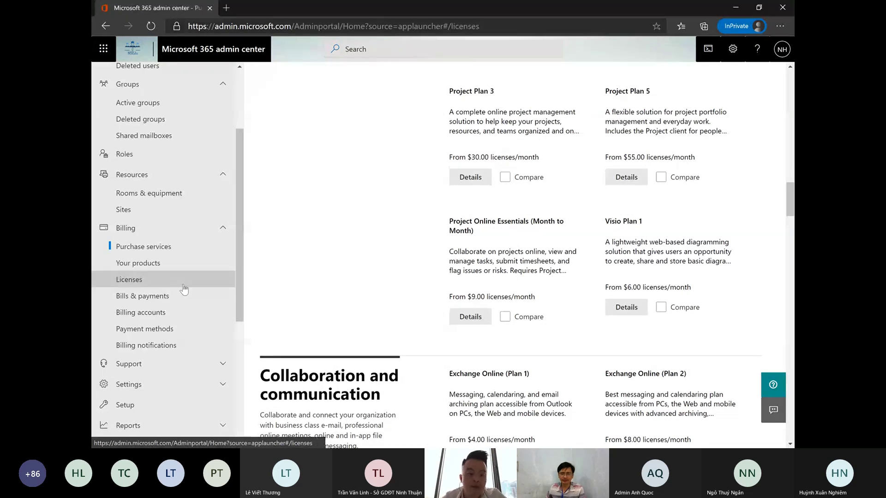
{"action": "left_click", "coordinate": [183, 249]}
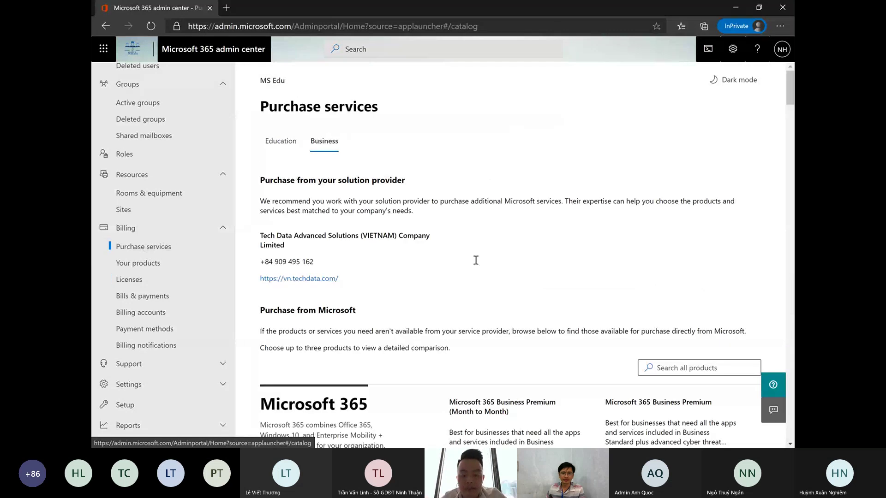
{"action": "scroll", "coordinate": [475, 260], "scroll_direction": "down", "scroll_amount": 5}
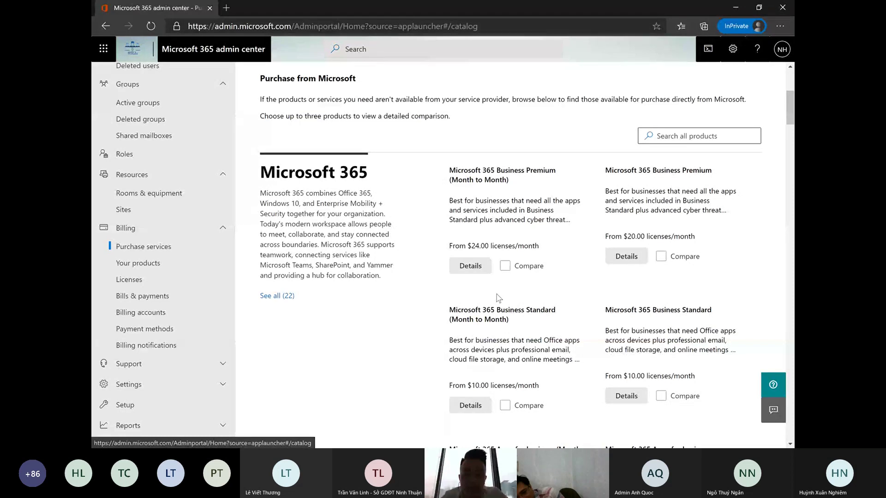
{"action": "left_click", "coordinate": [183, 297]}
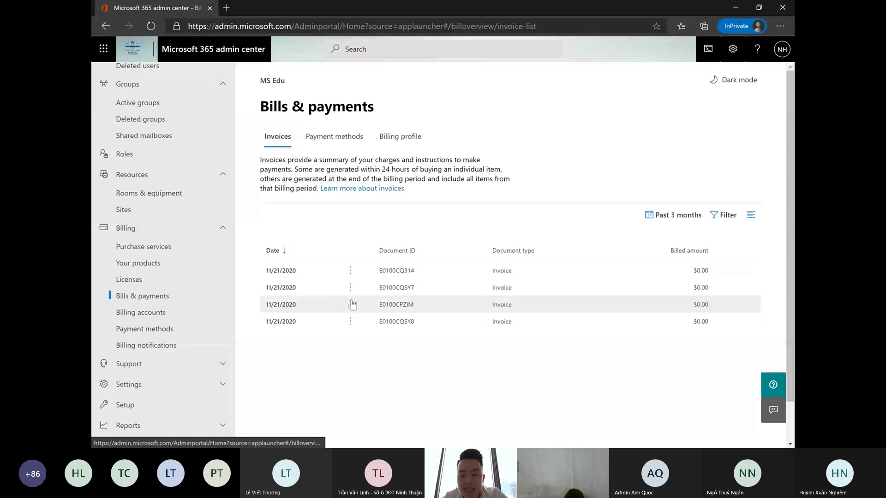
- View the Payment methods tab, then the empty Billing profile tab of Bills & payments
{"action": "left_click", "coordinate": [335, 137]}
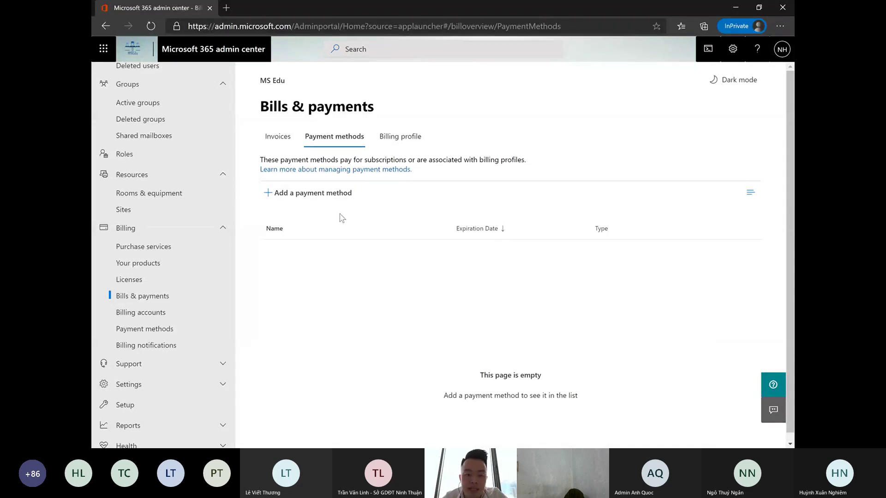
{"action": "left_click", "coordinate": [390, 138]}
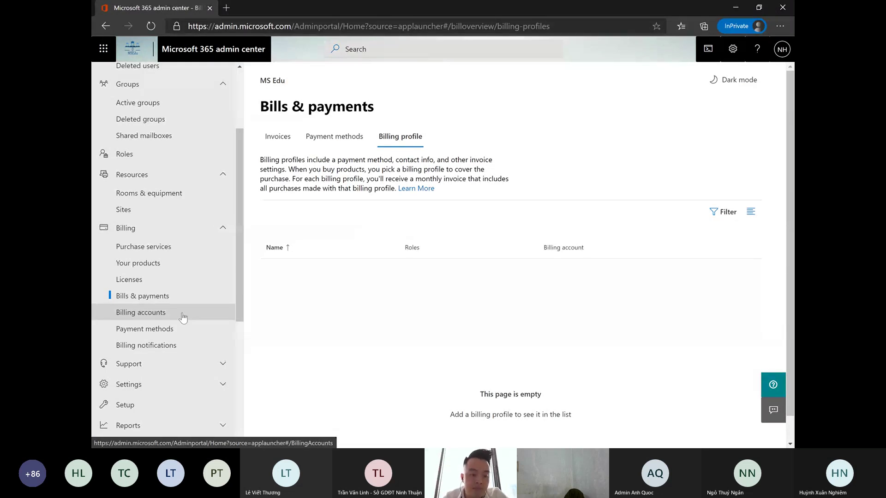
{"action": "scroll", "coordinate": [194, 226], "scroll_direction": "down", "scroll_amount": 1}
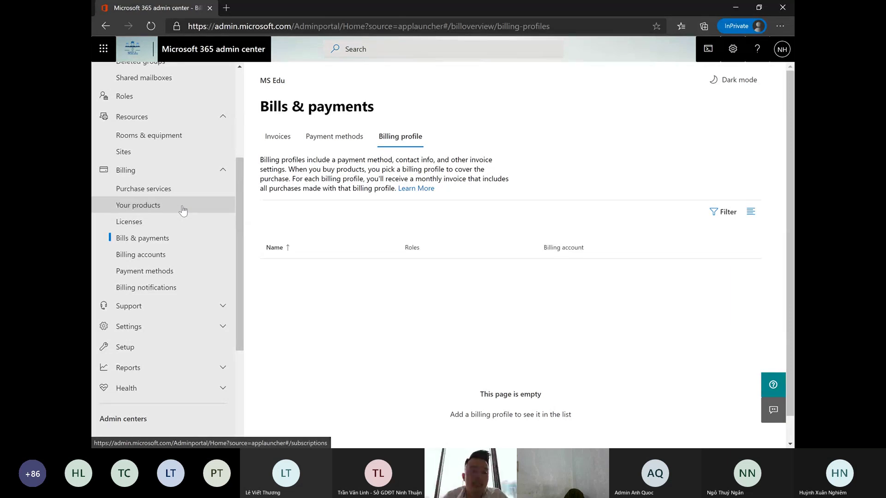
{"action": "scroll", "coordinate": [184, 221], "scroll_direction": "down", "scroll_amount": 2}
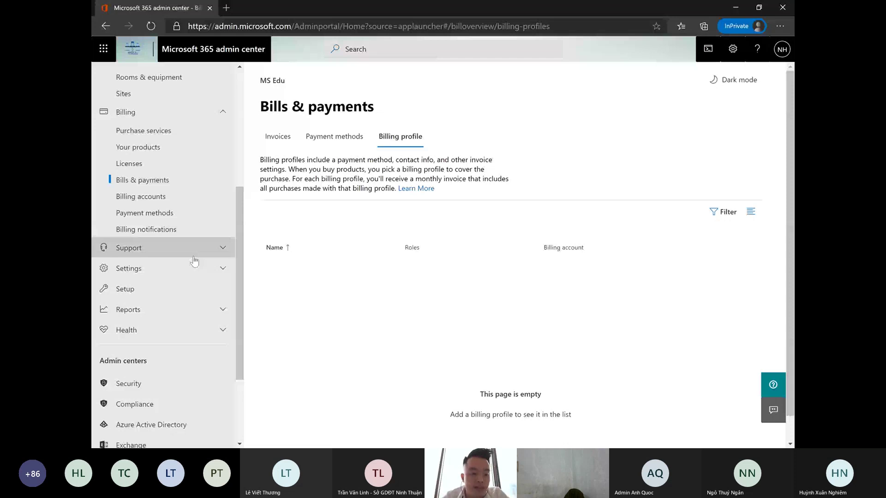
- Expand Support in the navigation and start a New service request in the Need help pane
{"action": "left_click", "coordinate": [194, 256]}
{"action": "scroll", "coordinate": [194, 262], "scroll_direction": "down", "scroll_amount": 2}
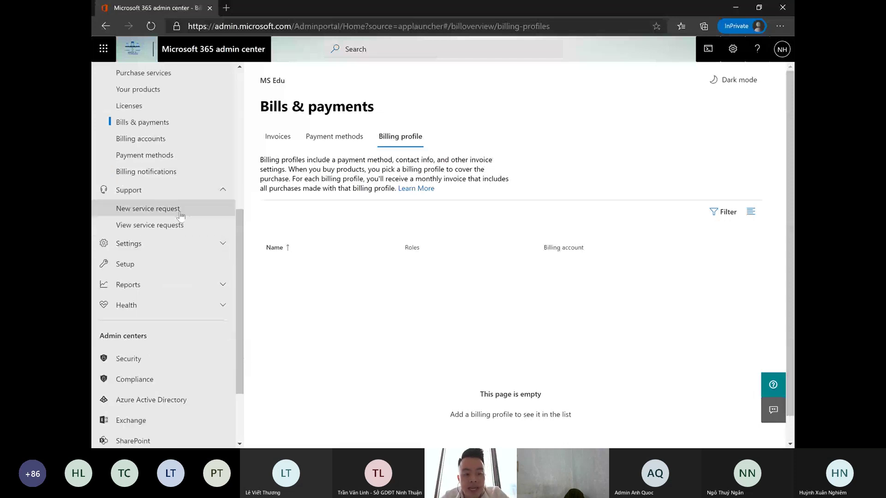
{"action": "left_click", "coordinate": [180, 207]}
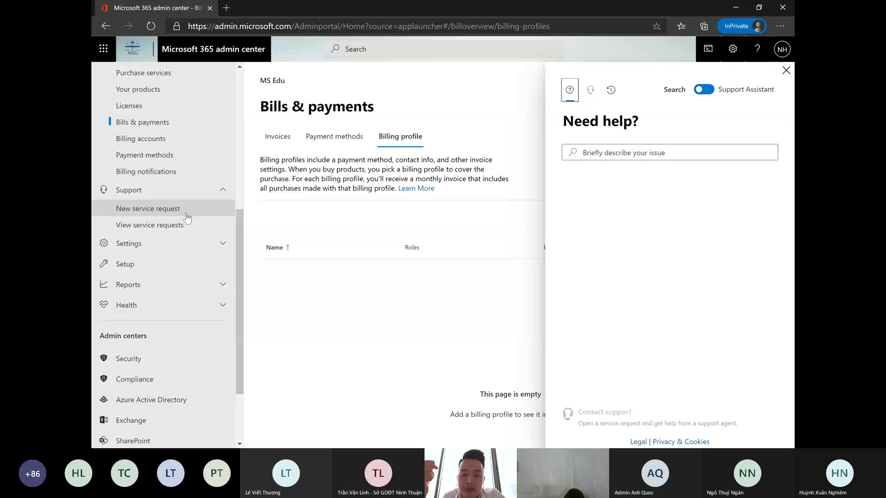
- Search help for 'Outlook cannot send email' and review the troubleshooter, insights and recommended articles
{"action": "left_click", "coordinate": [701, 150]}
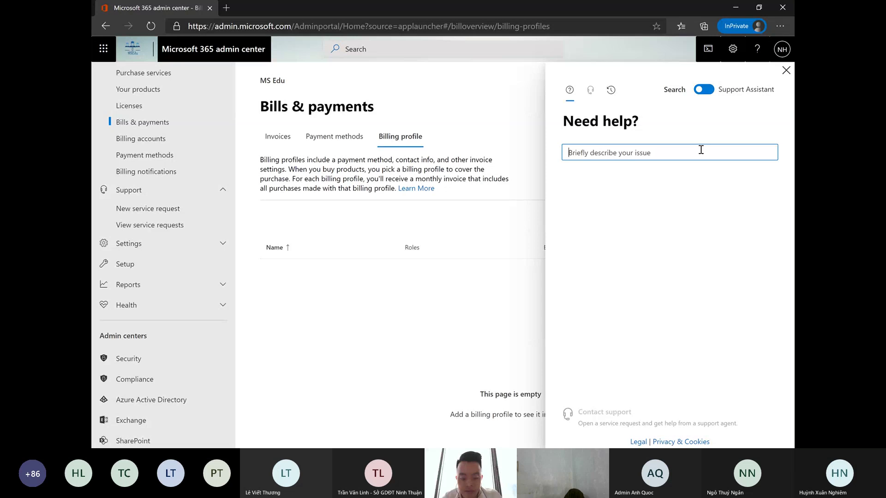
{"action": "type", "text": "oUTLOOK"}
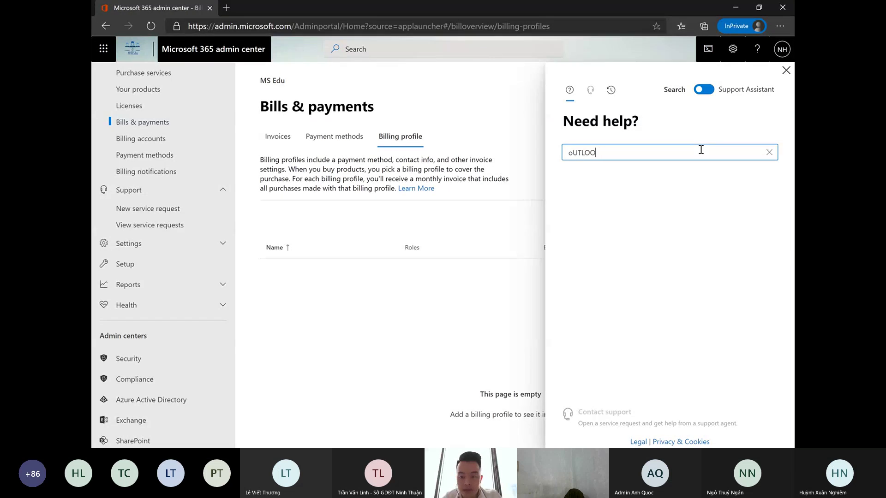
{"action": "key", "text": "BackSpace"}
{"action": "key", "text": "BackSpace"}
{"action": "key", "text": "BackSpace"}
{"action": "key", "text": "BackSpace"}
{"action": "key", "text": "BackSpace"}
{"action": "key", "text": "BackSpace"}
{"action": "key", "text": "BackSpace"}
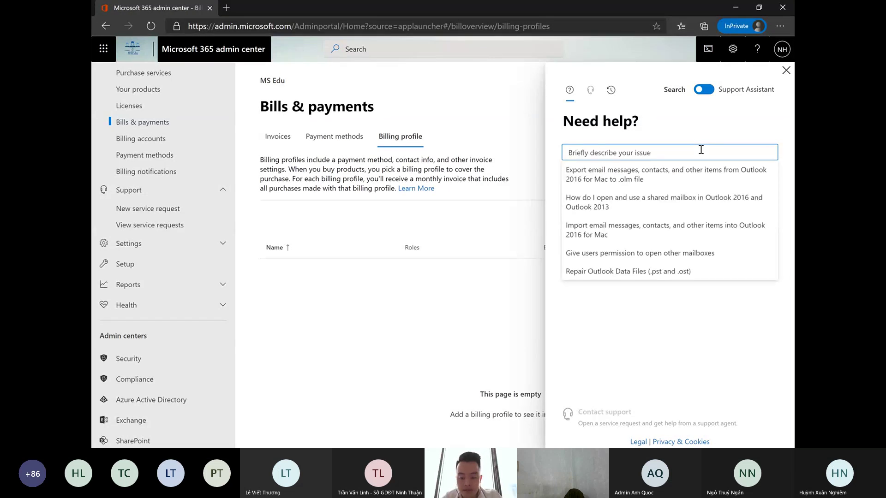
{"action": "type", "text": "Outlook cannot"}
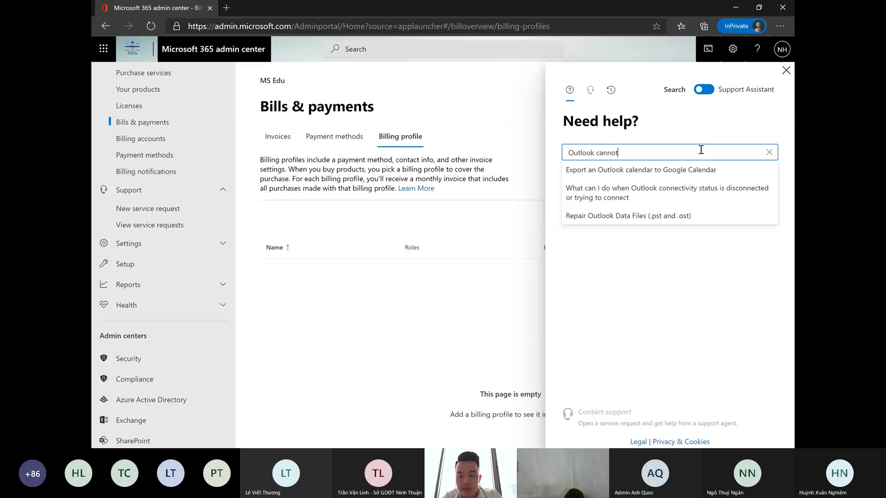
{"action": "type", "text": " send email"}
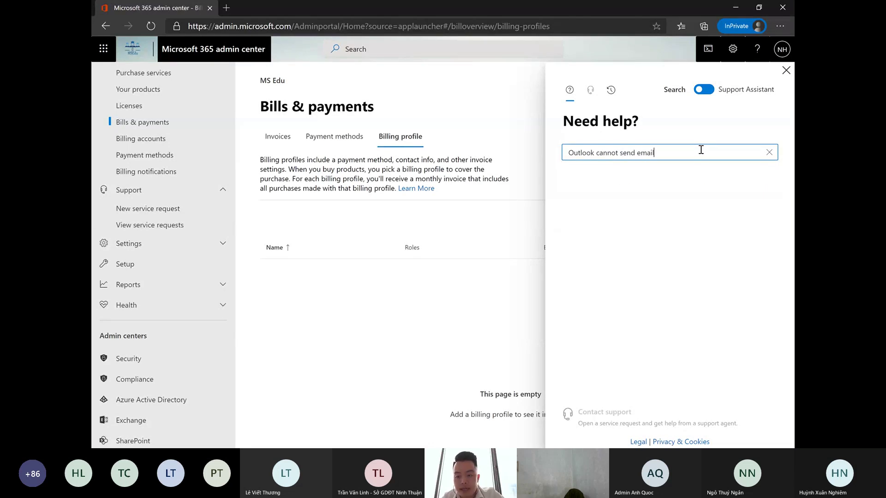
{"action": "key", "text": "Return"}
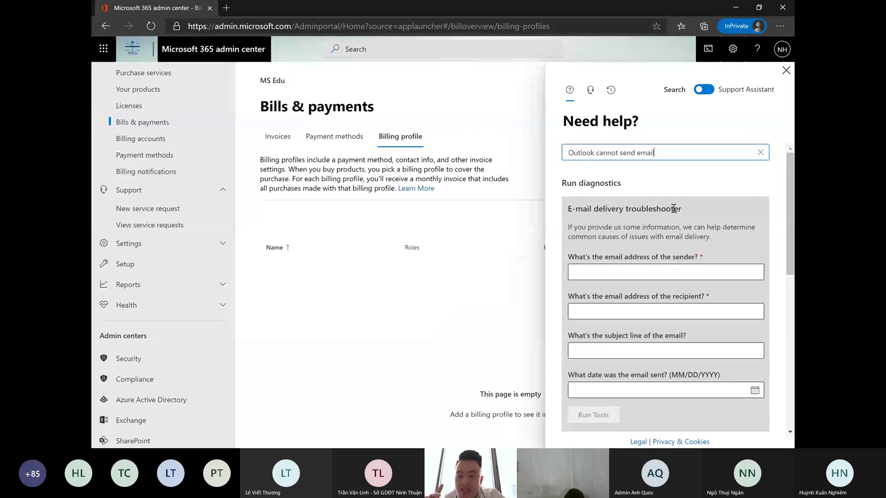
{"action": "scroll", "coordinate": [674, 209], "scroll_direction": "down", "scroll_amount": 1}
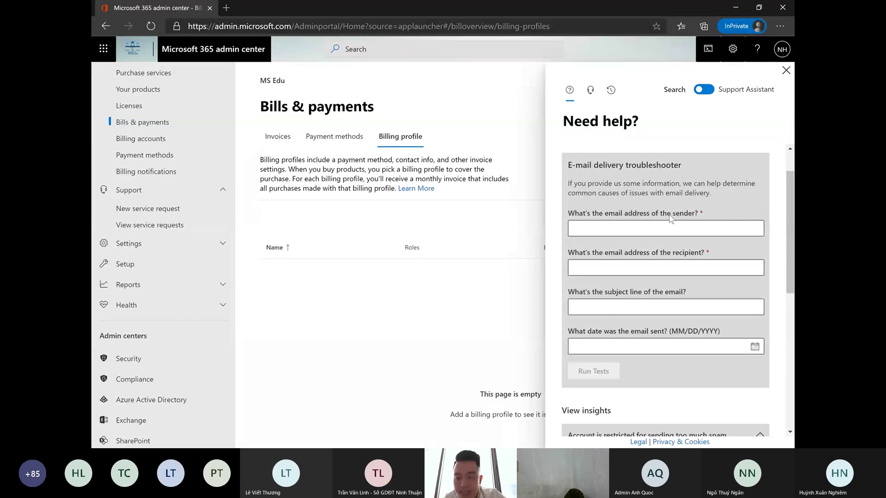
{"action": "scroll", "coordinate": [674, 213], "scroll_direction": "down", "scroll_amount": 3}
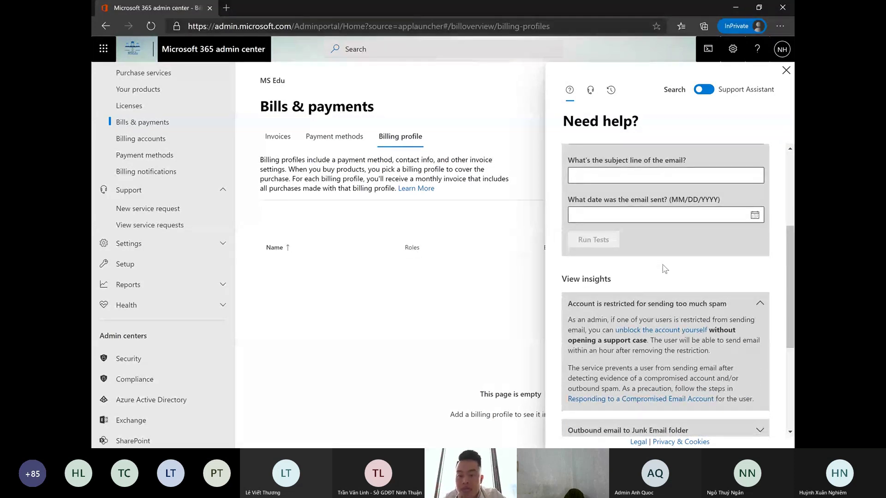
{"action": "scroll", "coordinate": [665, 272], "scroll_direction": "down", "scroll_amount": 4}
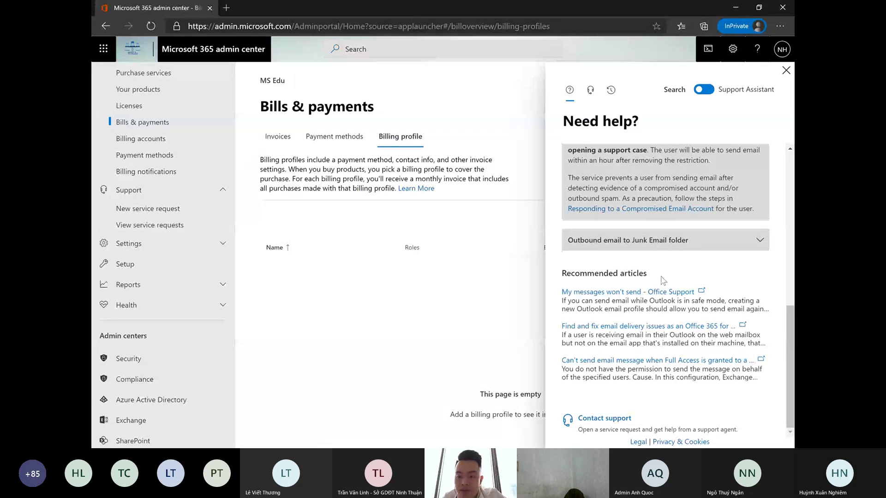
{"action": "scroll", "coordinate": [664, 277], "scroll_direction": "up", "scroll_amount": 3}
{"action": "scroll", "coordinate": [635, 262], "scroll_direction": "down", "scroll_amount": 3}
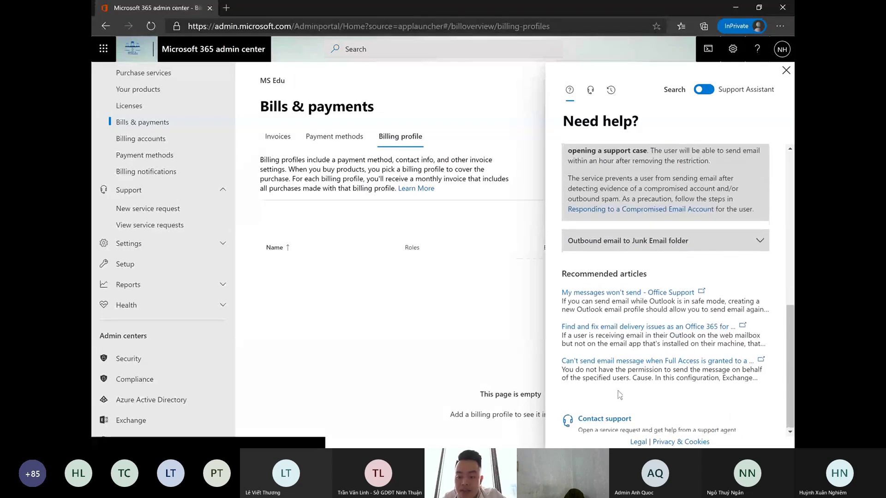
- Fill a new Microsoft service request with recording consent Yes and Email as preferred contact method
{"action": "left_click", "coordinate": [591, 425]}
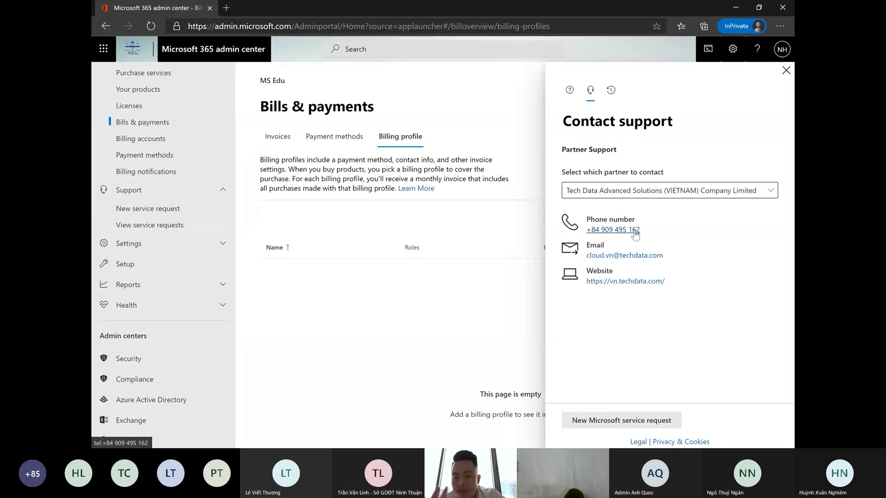
{"action": "left_click", "coordinate": [618, 426]}
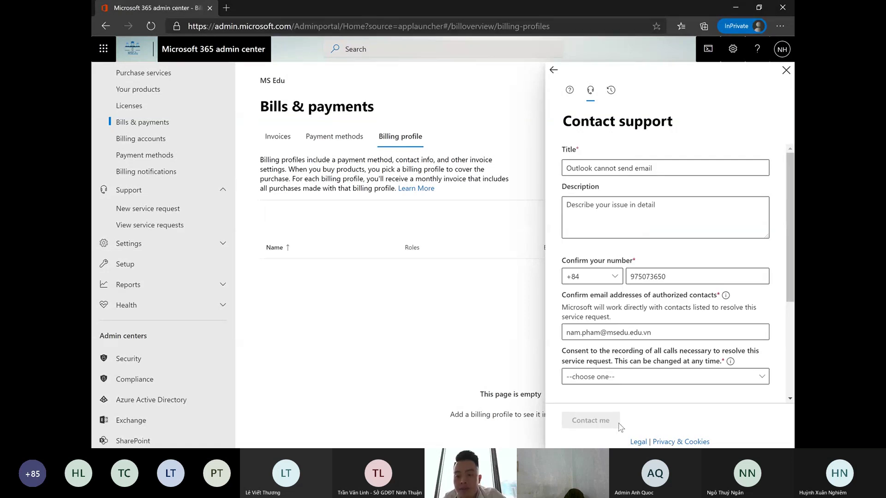
{"action": "left_click", "coordinate": [630, 206]}
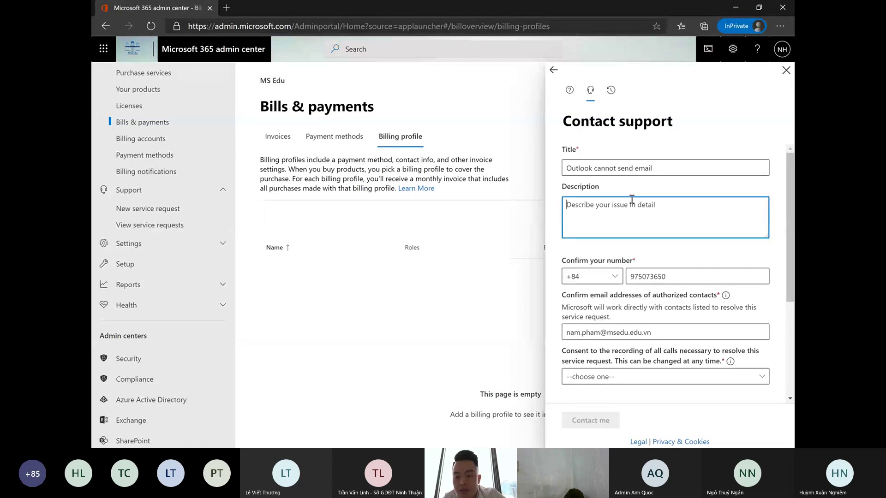
{"action": "scroll", "coordinate": [651, 217], "scroll_direction": "down", "scroll_amount": 2}
{"action": "scroll", "coordinate": [660, 237], "scroll_direction": "down", "scroll_amount": 3}
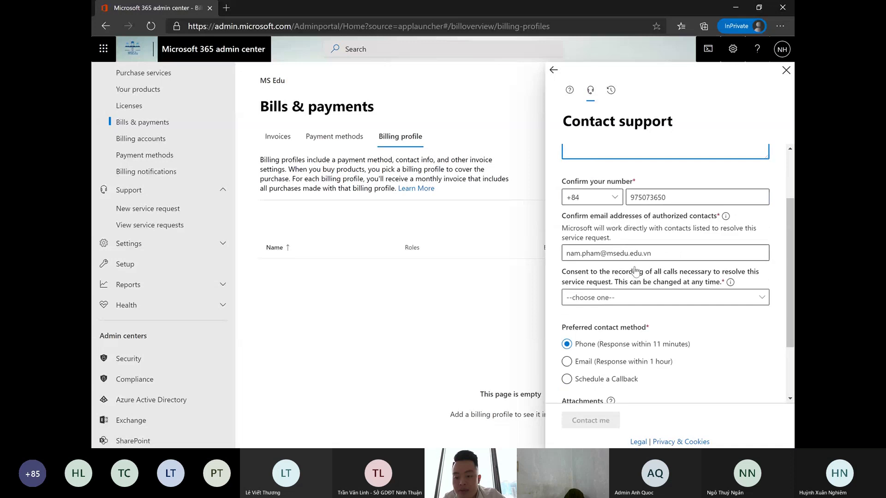
{"action": "left_click", "coordinate": [625, 267]}
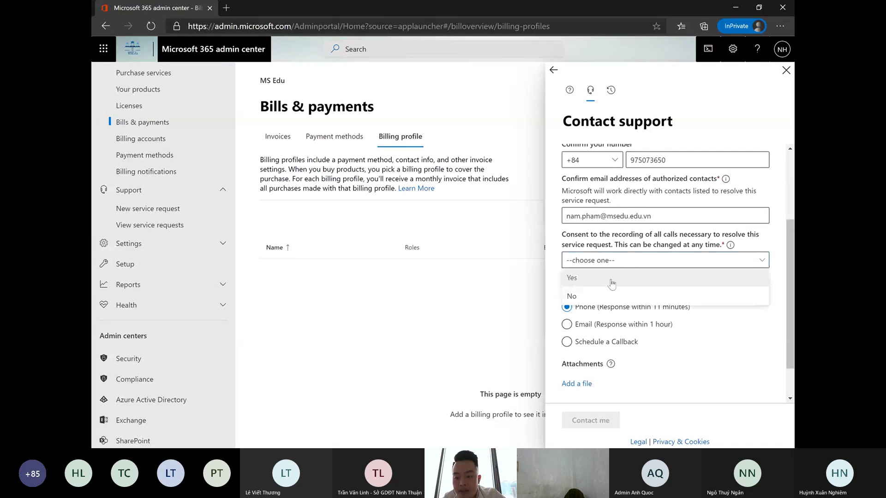
{"action": "left_click", "coordinate": [582, 328]}
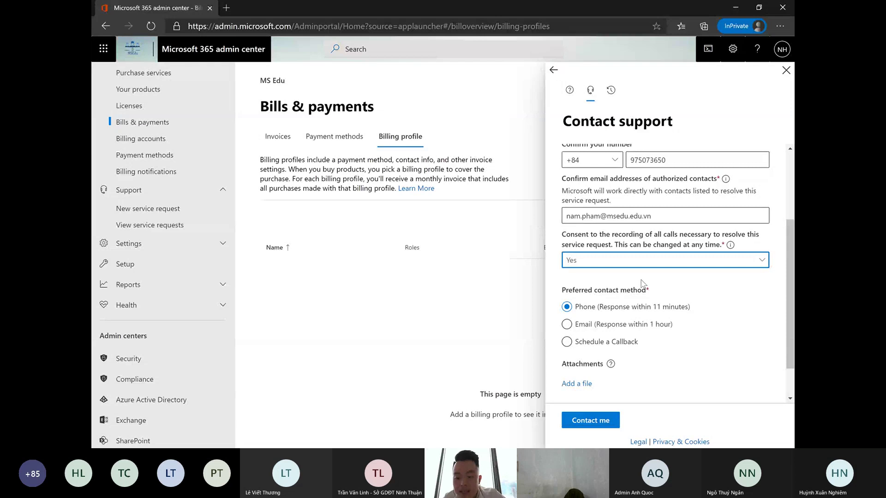
{"action": "scroll", "coordinate": [702, 332], "scroll_direction": "down", "scroll_amount": 1}
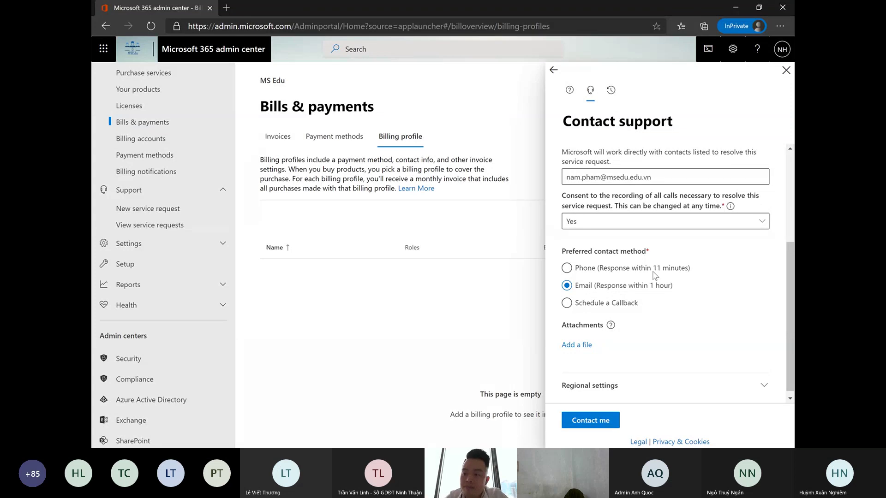
- Close the support pane without submitting and go to Settings > Org settings
{"action": "left_click", "coordinate": [784, 70]}
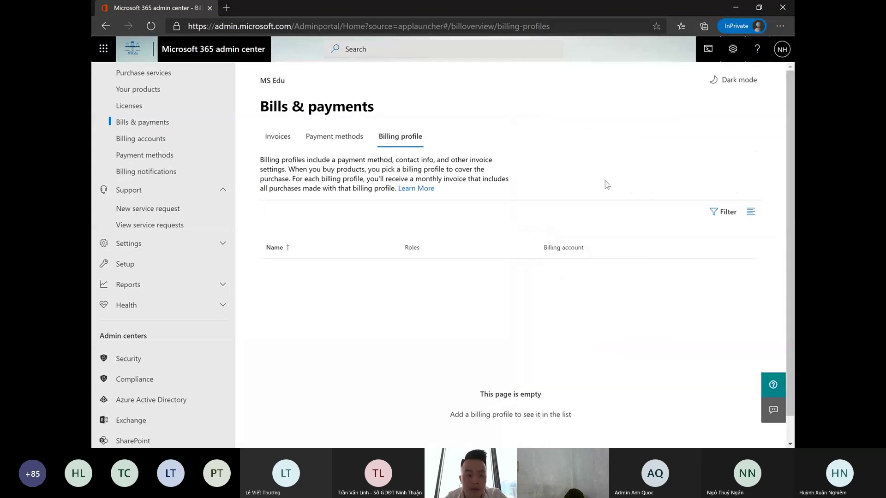
{"action": "scroll", "coordinate": [181, 257], "scroll_direction": "down", "scroll_amount": 1}
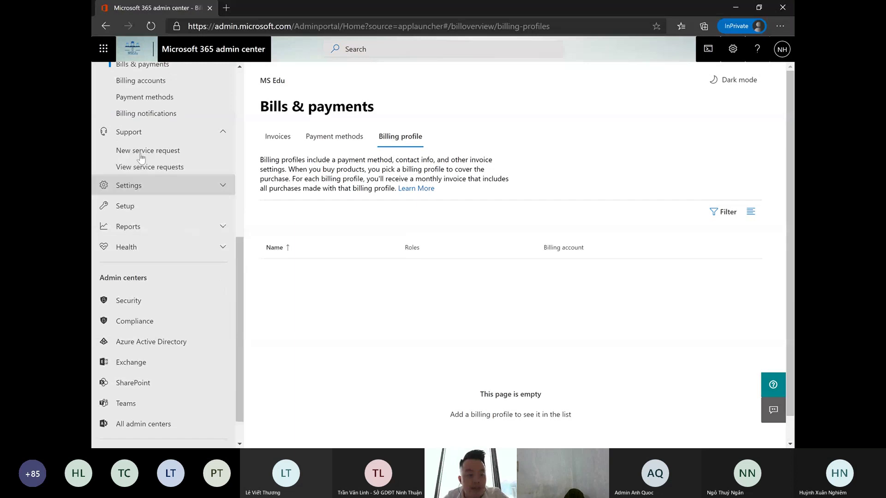
{"action": "left_click", "coordinate": [185, 193]}
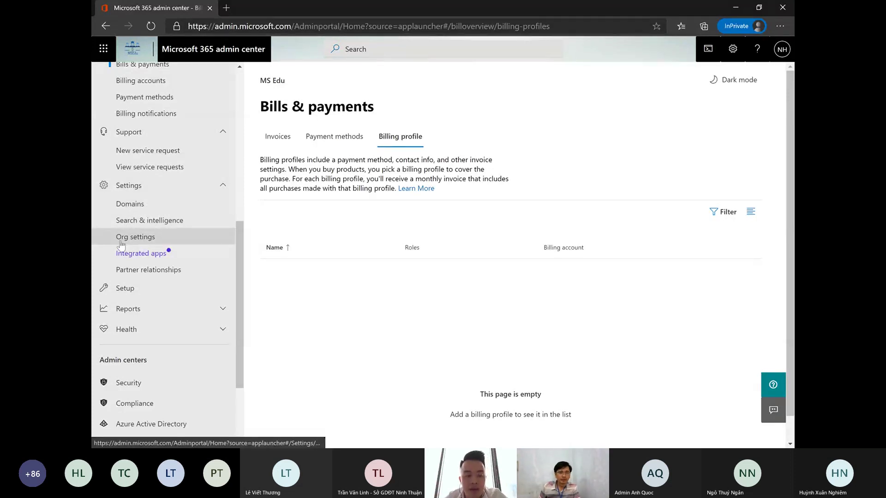
{"action": "left_click", "coordinate": [137, 237]}
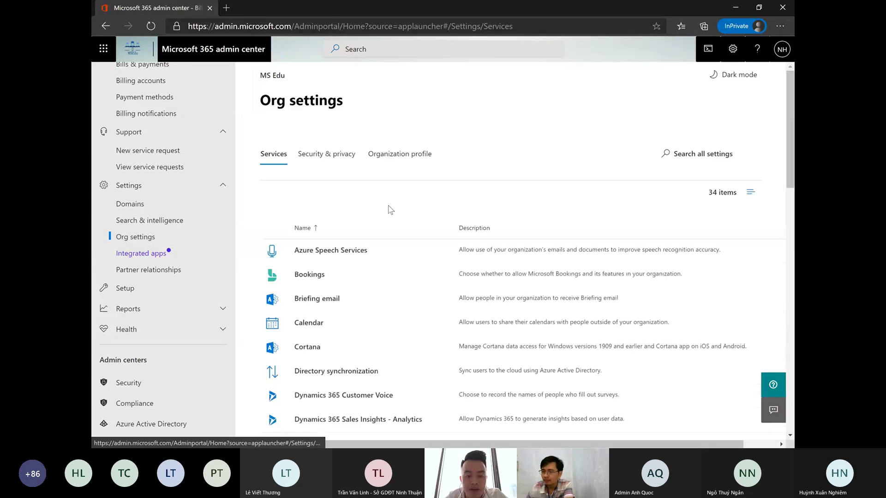
- Scroll through the Org settings list and switch to the Organization profile tab
{"action": "scroll", "coordinate": [391, 210], "scroll_direction": "down", "scroll_amount": 3}
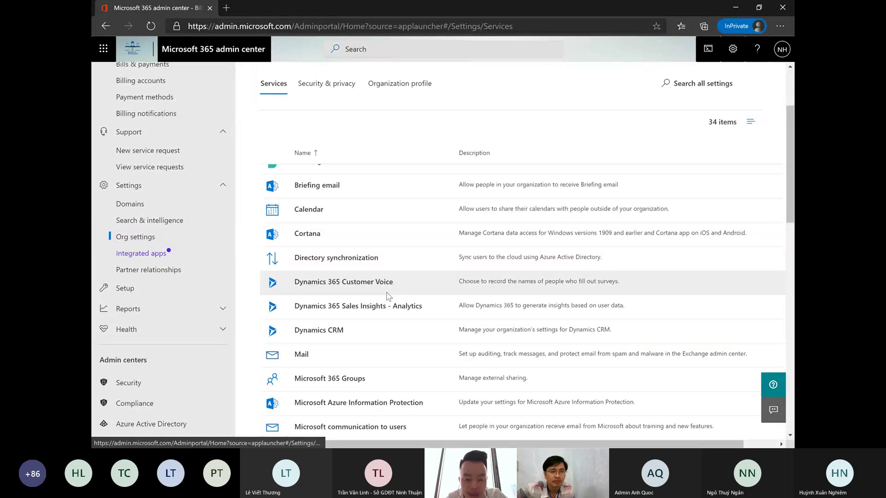
{"action": "scroll", "coordinate": [387, 296], "scroll_direction": "down", "scroll_amount": 3}
{"action": "scroll", "coordinate": [387, 285], "scroll_direction": "down", "scroll_amount": 1}
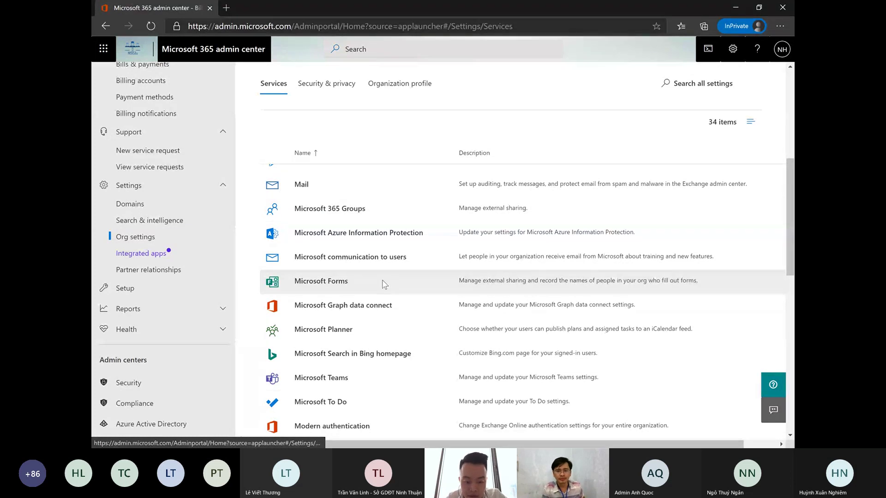
{"action": "scroll", "coordinate": [384, 284], "scroll_direction": "down", "scroll_amount": 6}
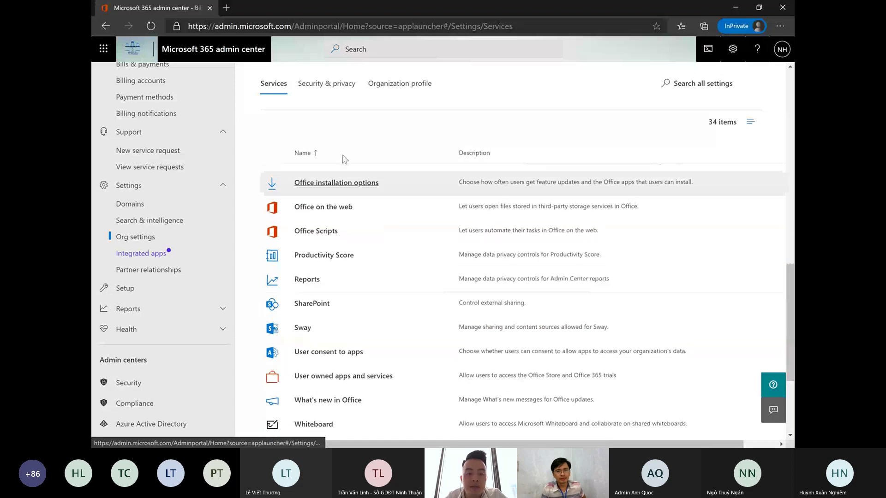
{"action": "scroll", "coordinate": [392, 118], "scroll_direction": "up", "scroll_amount": 8}
{"action": "left_click", "coordinate": [390, 93]}
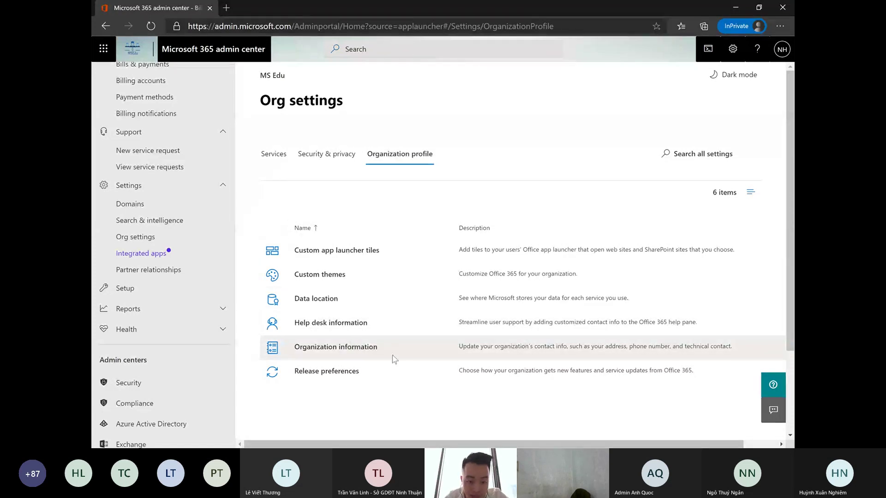
- Open Custom themes, review its logo, background image and colour fields, then close it
{"action": "left_click", "coordinate": [323, 347]}
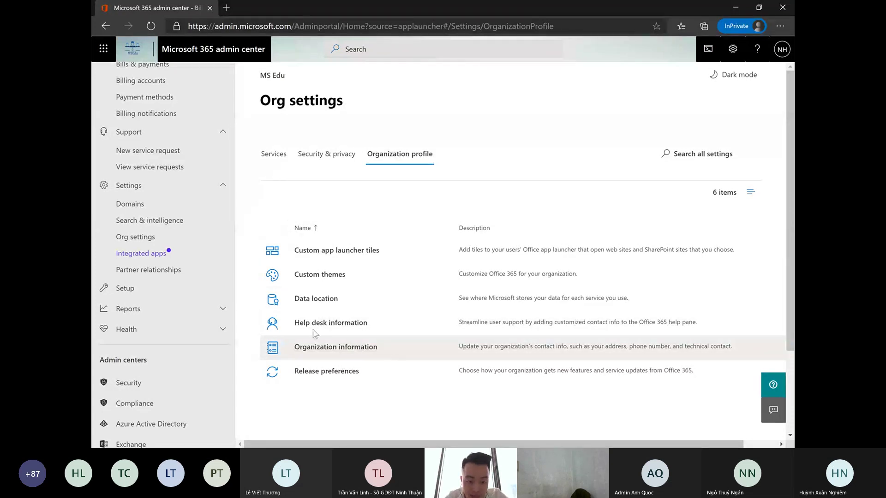
{"action": "left_click", "coordinate": [336, 278]}
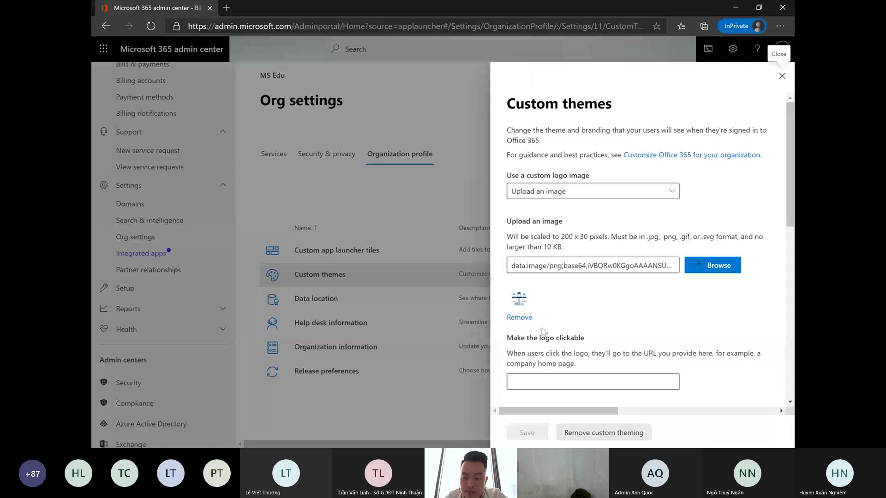
{"action": "scroll", "coordinate": [558, 290], "scroll_direction": "down", "scroll_amount": 5}
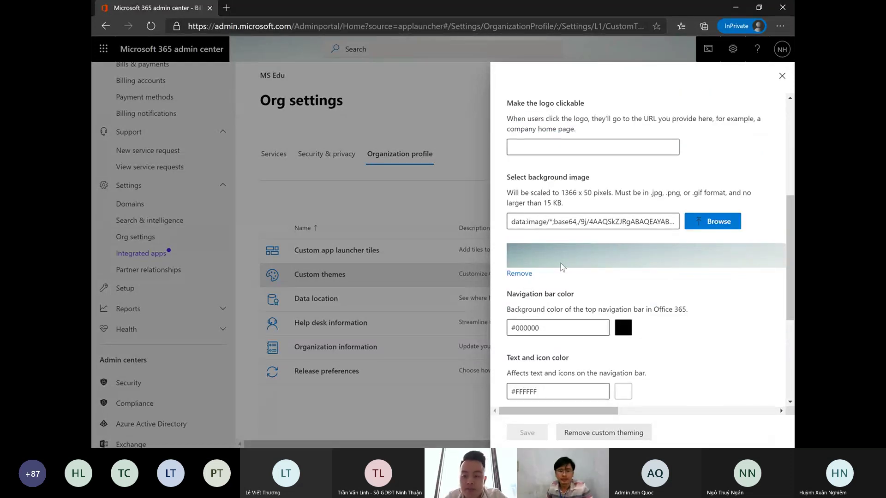
{"action": "scroll", "coordinate": [563, 270], "scroll_direction": "up", "scroll_amount": 3}
{"action": "scroll", "coordinate": [571, 280], "scroll_direction": "up", "scroll_amount": 2}
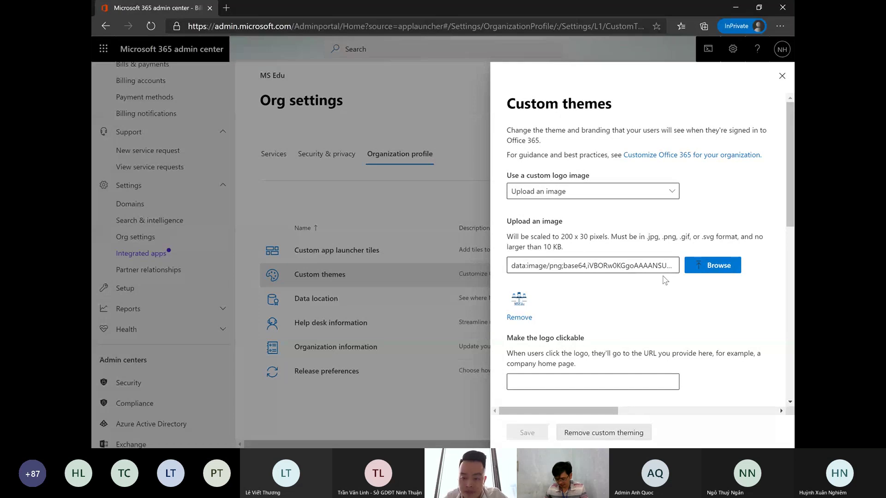
{"action": "scroll", "coordinate": [664, 300], "scroll_direction": "down", "scroll_amount": 8}
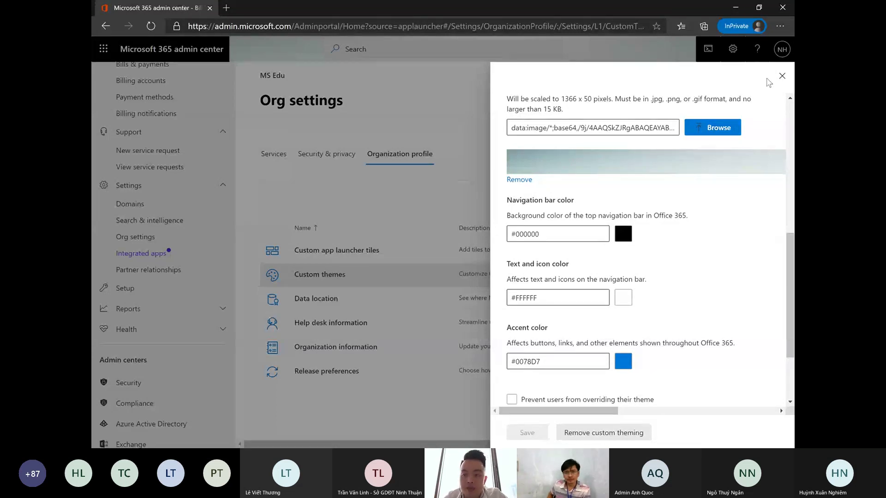
{"action": "left_click", "coordinate": [782, 75]}
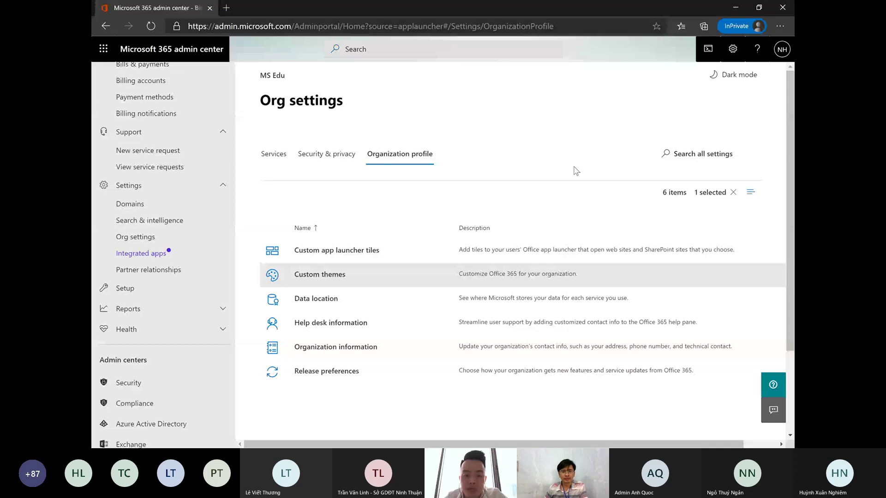
{"action": "left_click", "coordinate": [334, 278]}
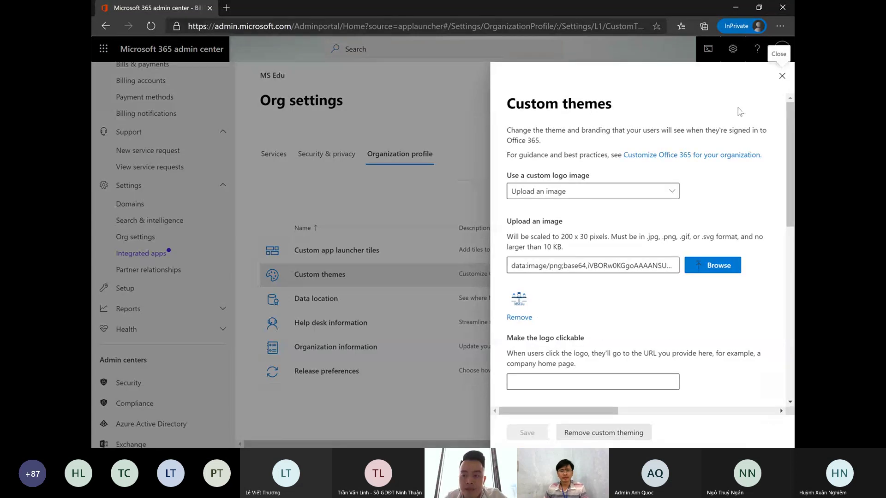
{"action": "left_click", "coordinate": [781, 76]}
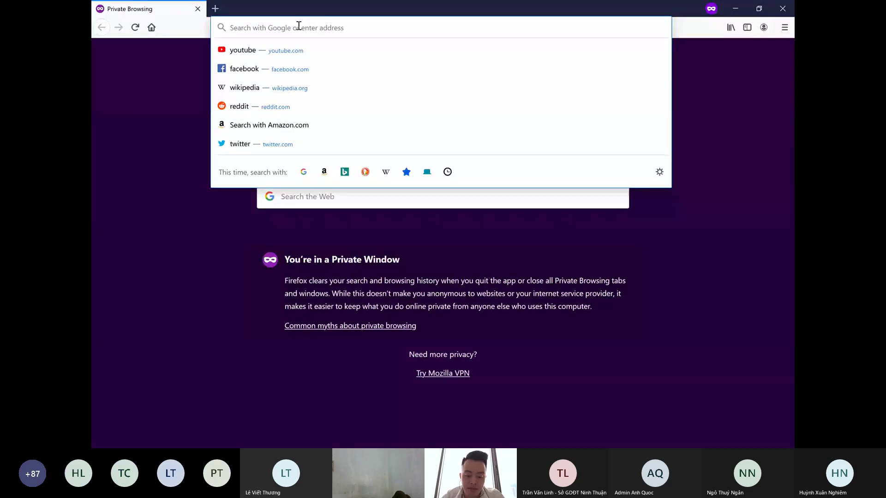
- Go to office.com, sign in with the school account e-mail, and reach the branded password prompt
{"action": "type", "text": "office.co"}
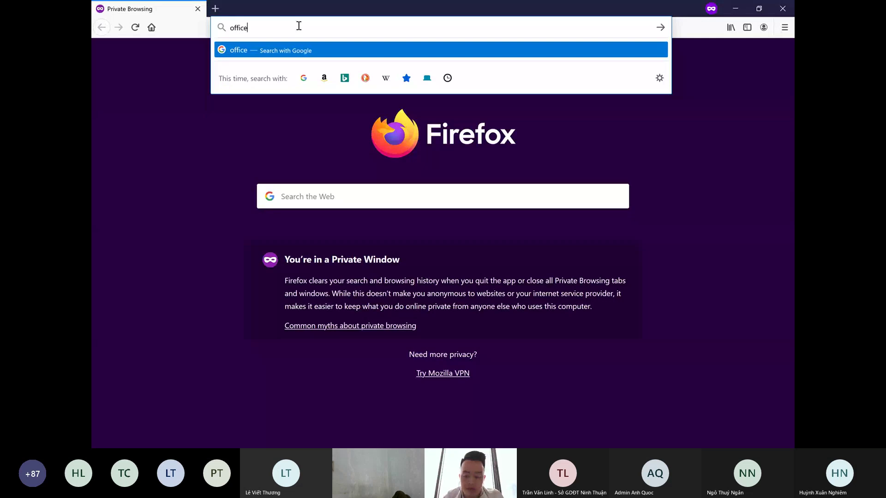
{"action": "type", "text": "m"}
{"action": "key", "text": "Return"}
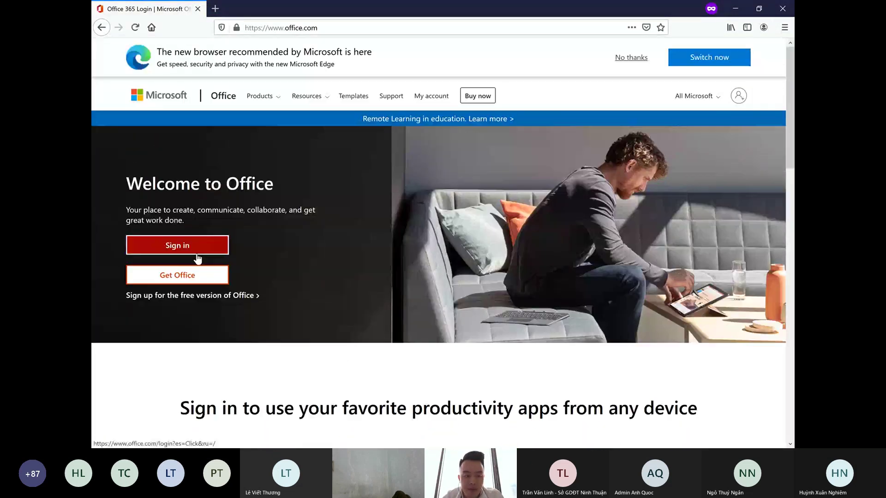
{"action": "left_click", "coordinate": [245, 257]}
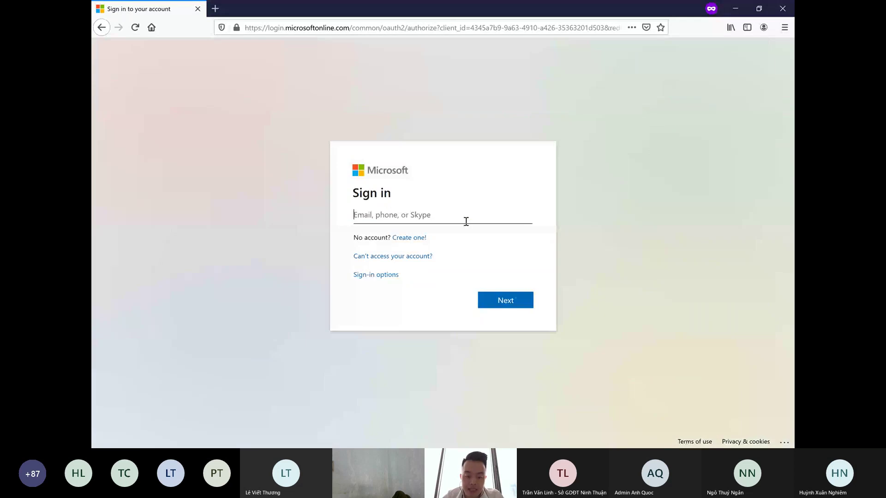
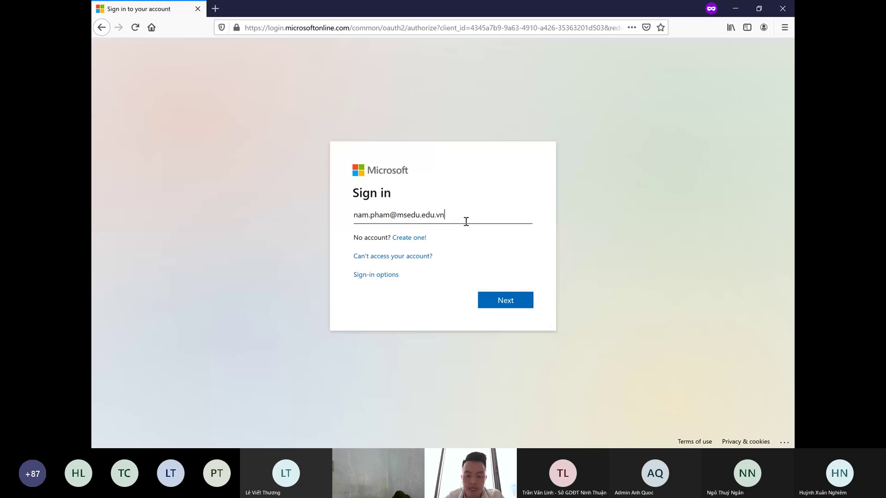
{"action": "key", "text": "Return"}
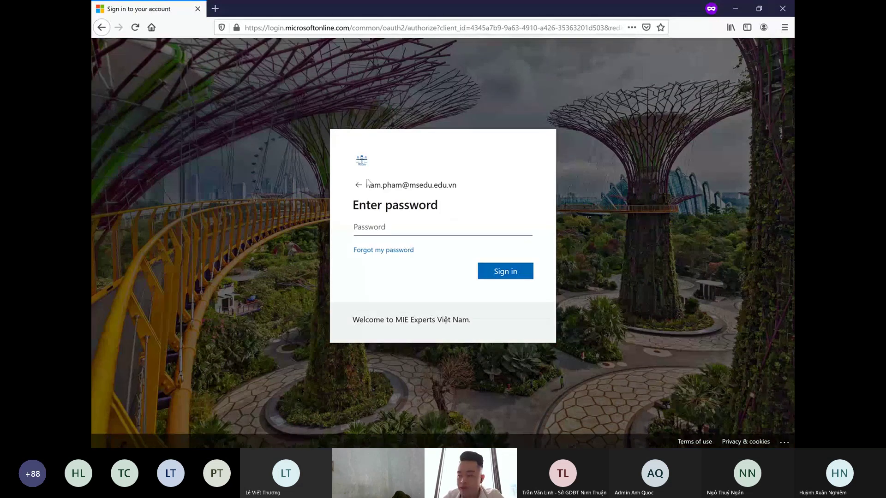
{"action": "left_click_drag", "start_coordinate": [418, 320], "coordinate": [228, 235]}
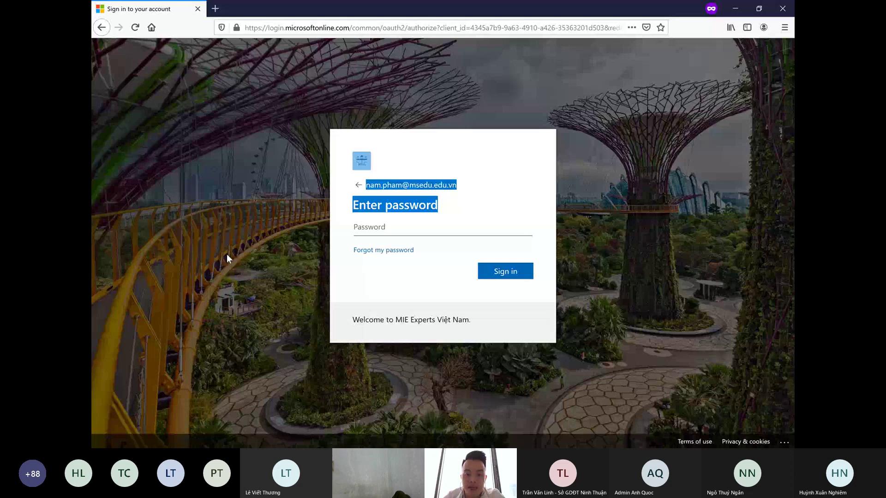
{"action": "left_click", "coordinate": [242, 225]}
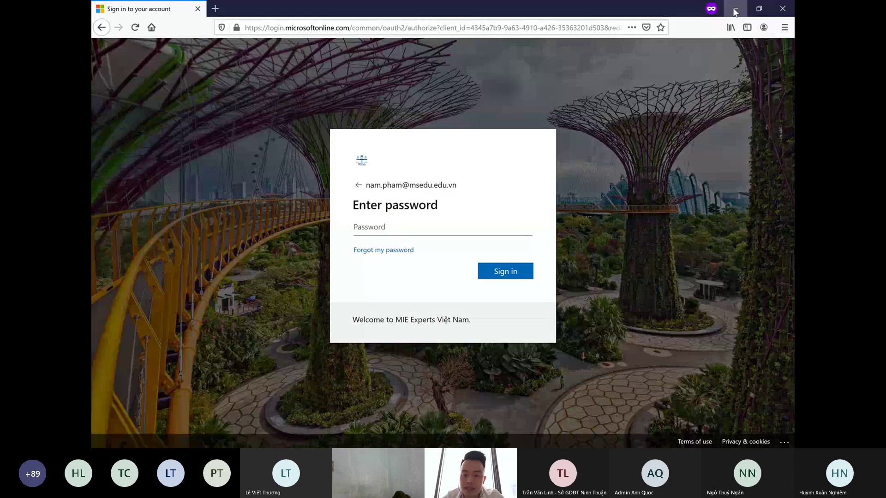
- Minimize Firefox and open Azure Active Directory from the Admin centers list in a new tab
{"action": "left_click", "coordinate": [735, 11]}
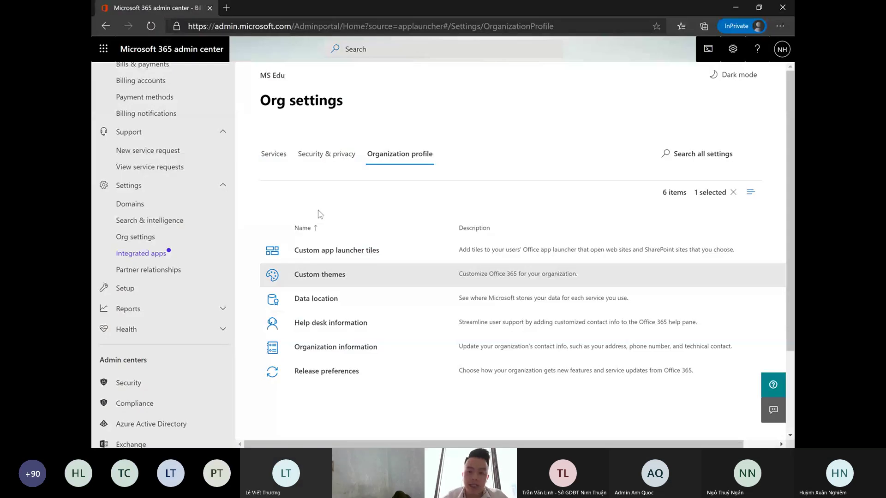
{"action": "scroll", "coordinate": [203, 337], "scroll_direction": "down", "scroll_amount": 1}
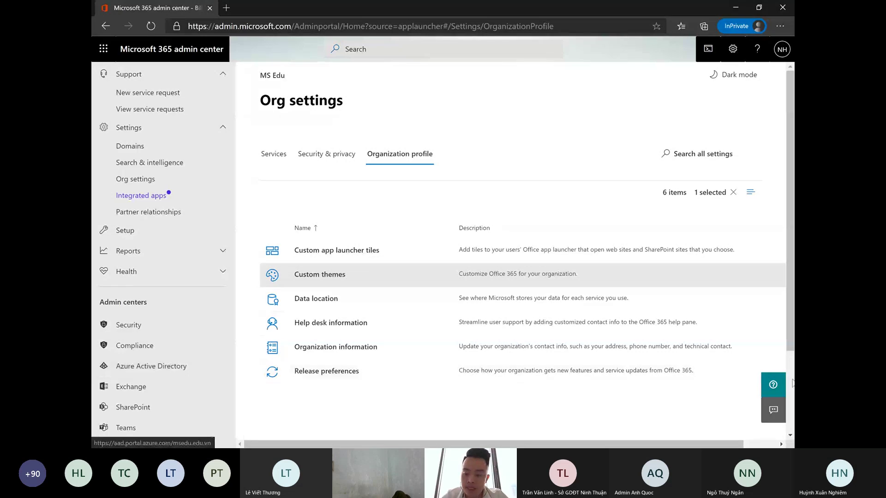
{"action": "left_click", "coordinate": [145, 368]}
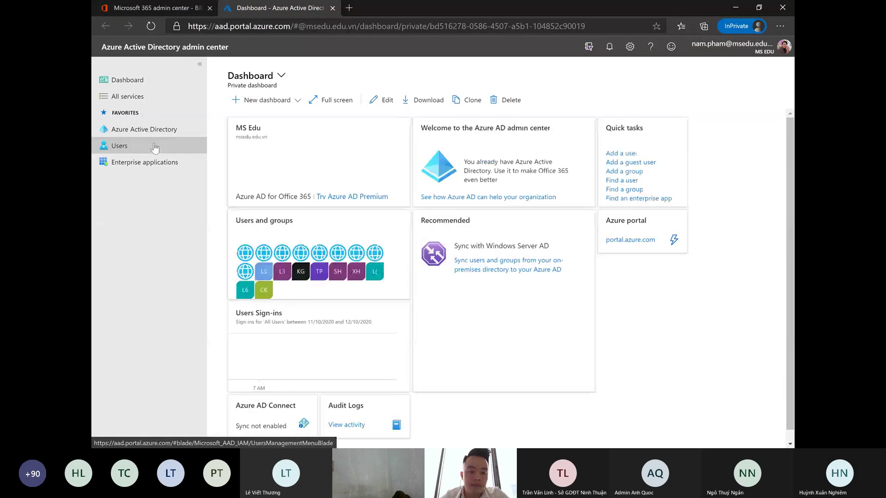
- Open the MS Edu Azure Active Directory overview and go to its Company branding page
{"action": "left_click", "coordinate": [159, 146]}
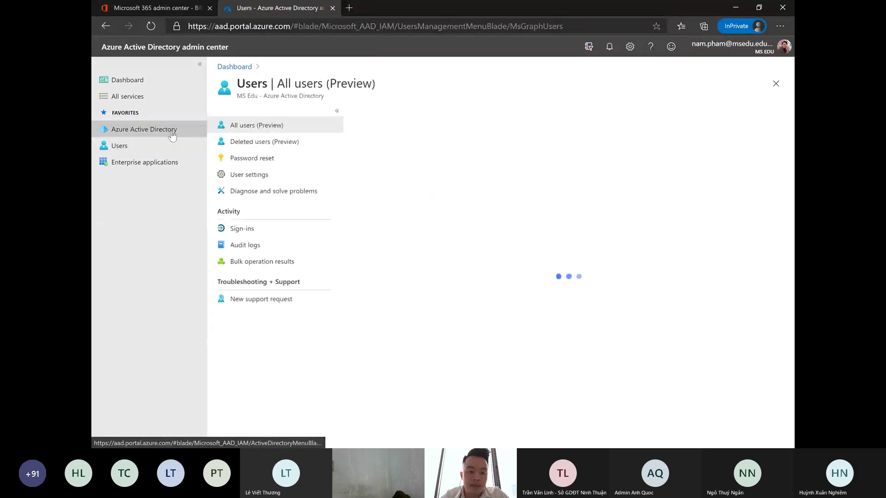
{"action": "left_click", "coordinate": [134, 132]}
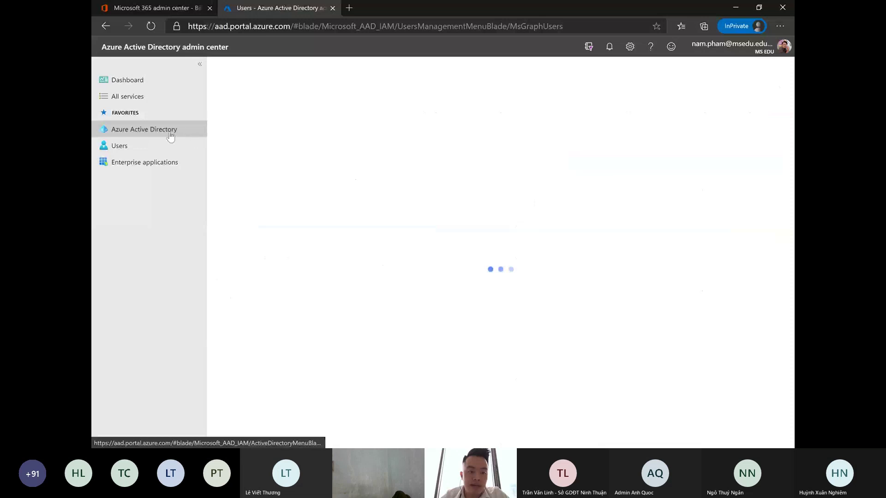
{"action": "scroll", "coordinate": [288, 266], "scroll_direction": "down", "scroll_amount": 3}
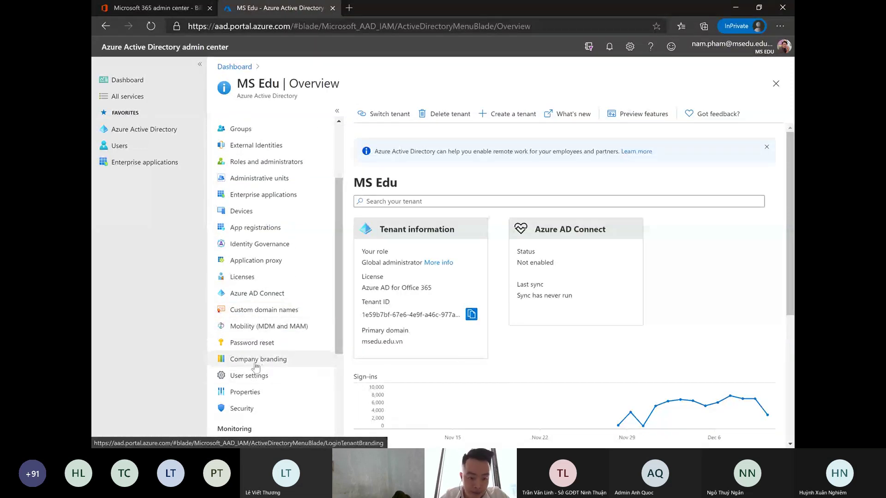
{"action": "left_click", "coordinate": [287, 365]}
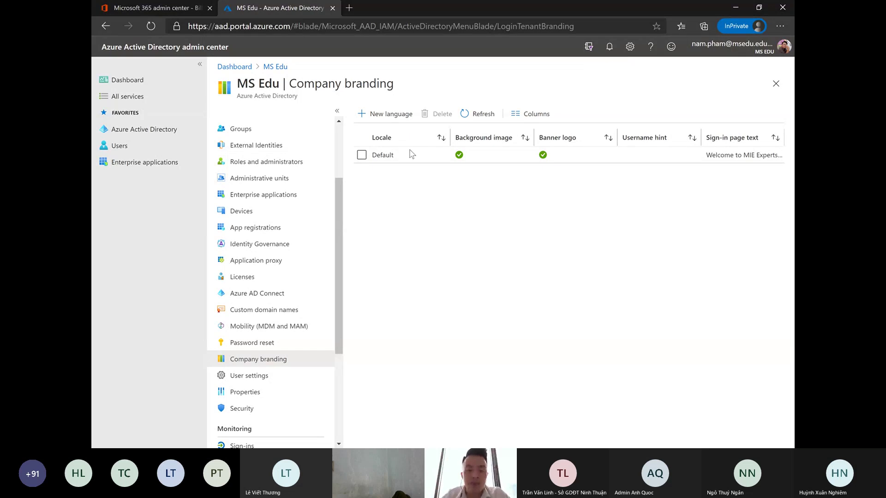
- Open the Default branding, look at its sign-in page text, then close the editor unchanged
{"action": "left_click", "coordinate": [383, 157]}
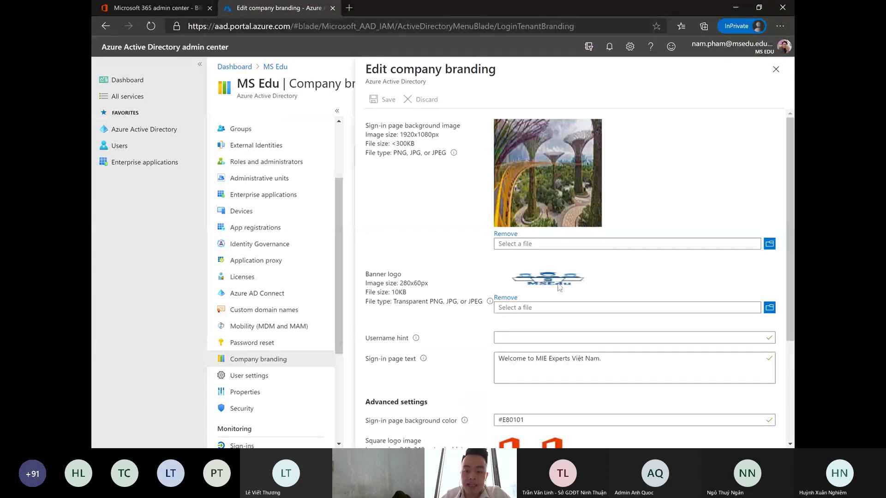
{"action": "scroll", "coordinate": [553, 188], "scroll_direction": "down", "scroll_amount": 3}
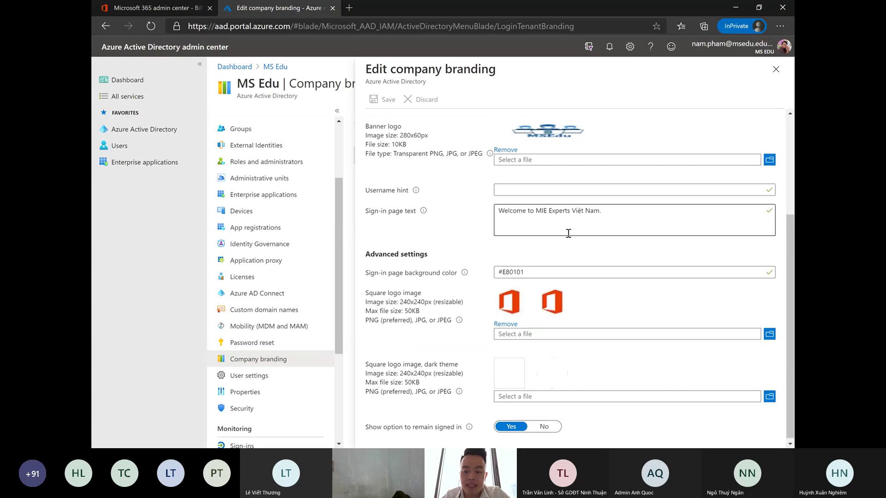
{"action": "left_click", "coordinate": [622, 224]}
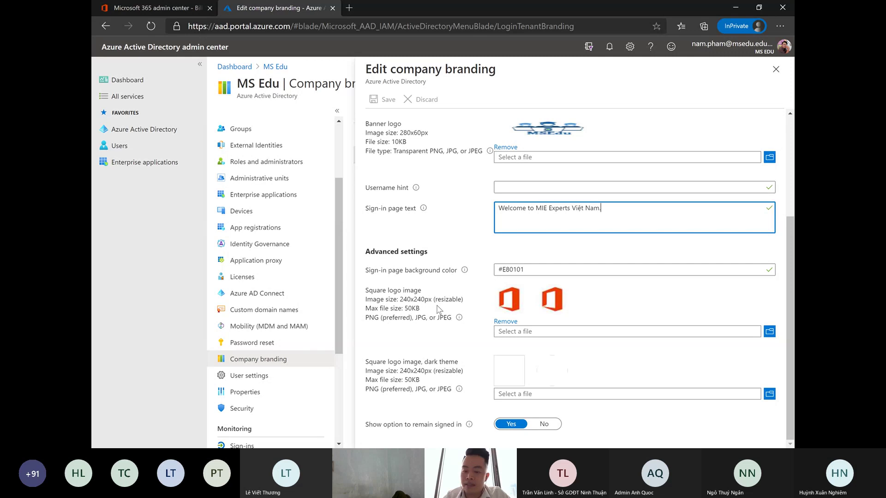
{"action": "scroll", "coordinate": [431, 233], "scroll_direction": "up", "scroll_amount": 3}
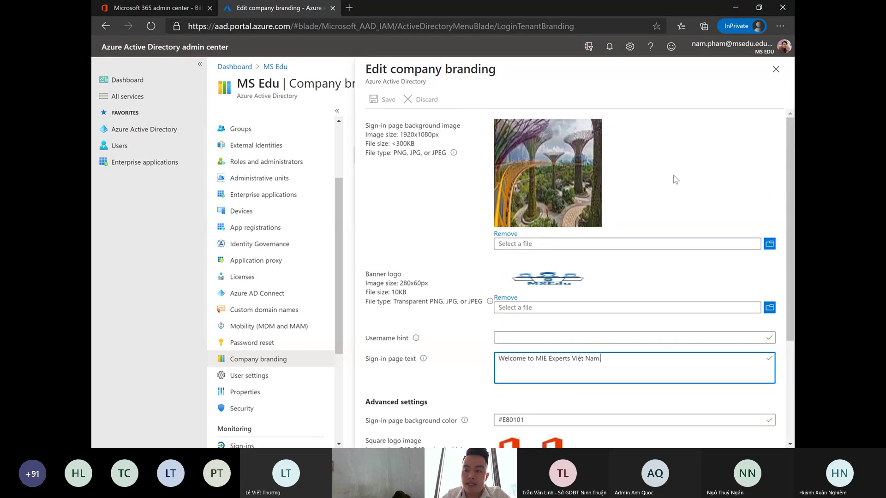
{"action": "left_click", "coordinate": [775, 69]}
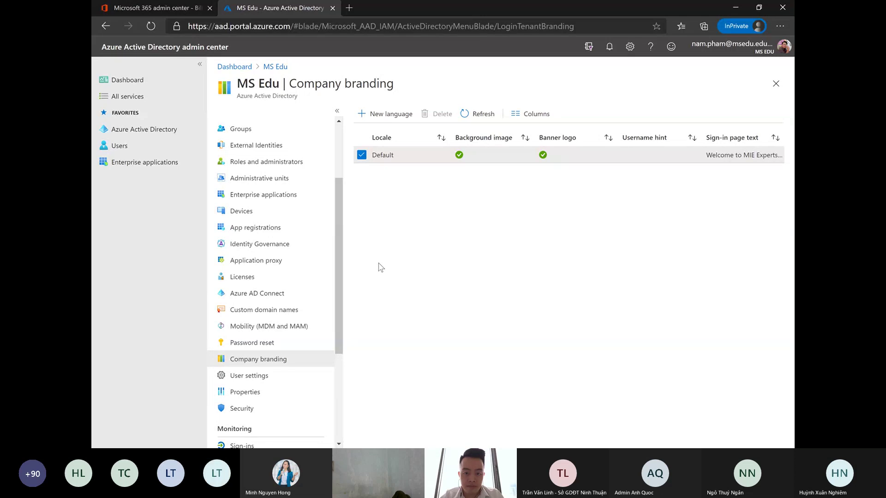
- Replace the Default sign-in page text with 'Chào mừng đến cộng đồng giáo viên sáng tạo Microsoft Việt Nam'
{"action": "left_click", "coordinate": [400, 157]}
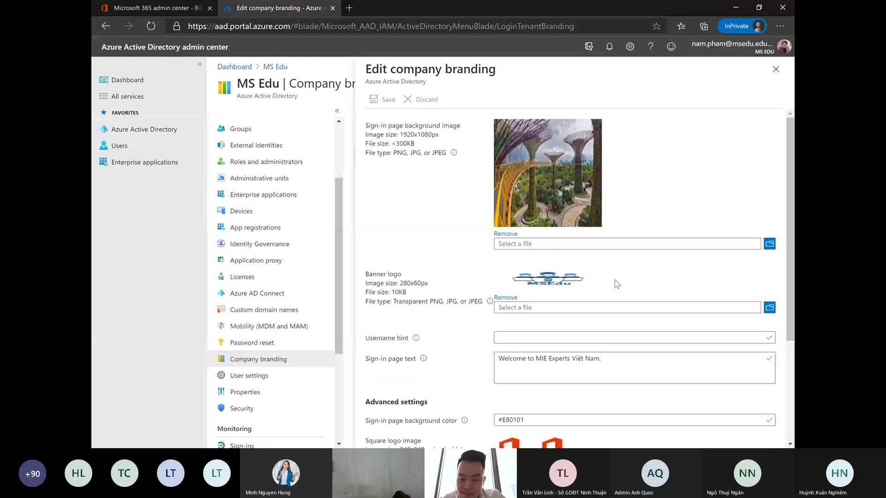
{"action": "left_click_drag", "start_coordinate": [613, 357], "coordinate": [494, 363]}
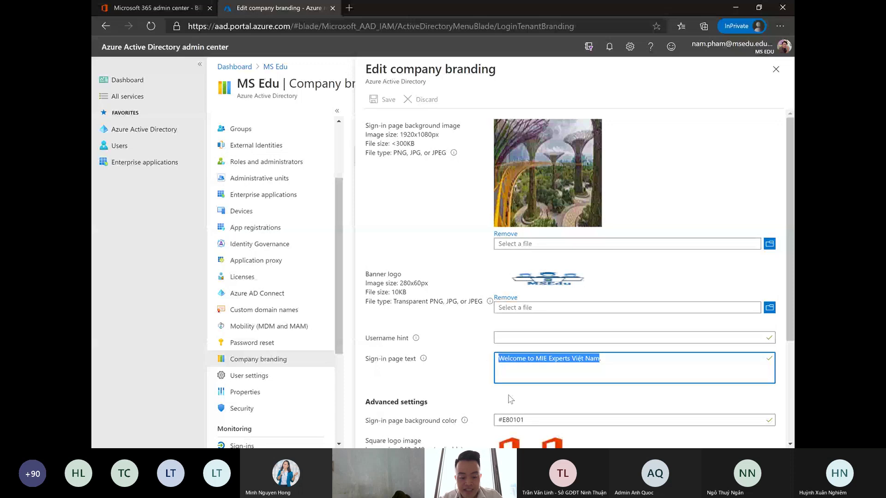
{"action": "type", "text": "Chào mưn"}
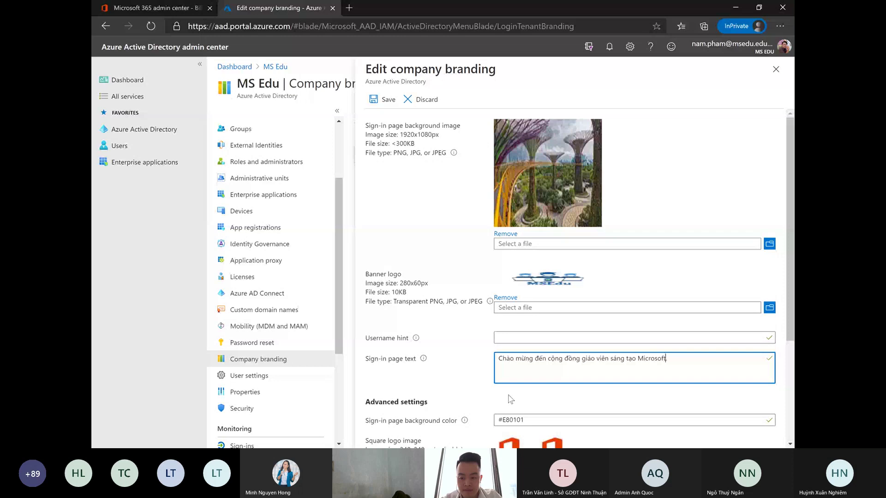
{"action": "type", "text": "iệt Nam."}
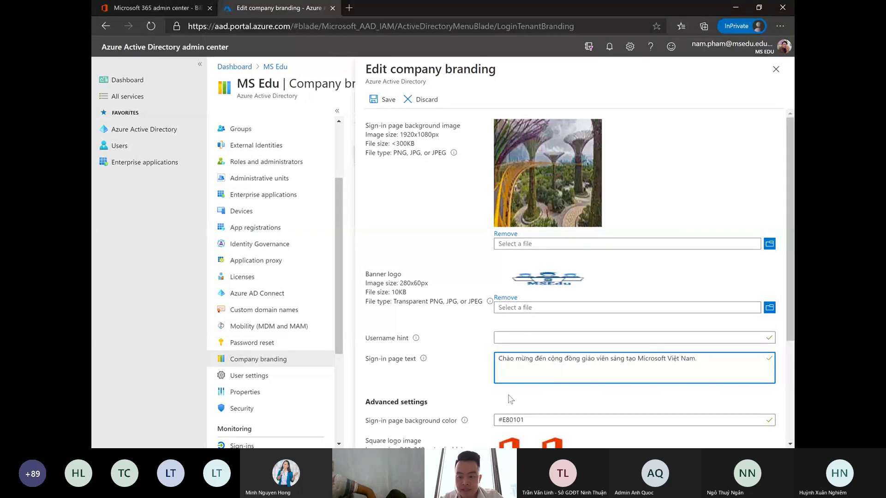
{"action": "key", "text": "BackSpace"}
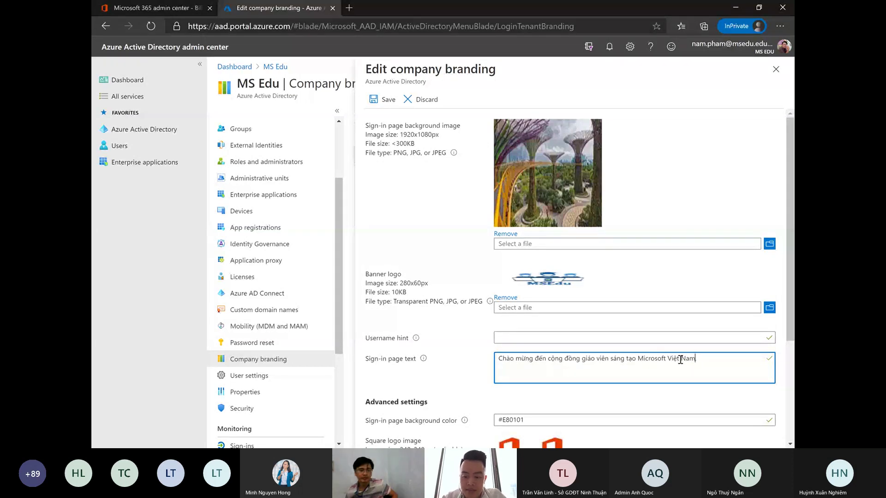
{"action": "left_click_drag", "start_coordinate": [710, 359], "coordinate": [497, 359]}
{"action": "left_click", "coordinate": [729, 225]}
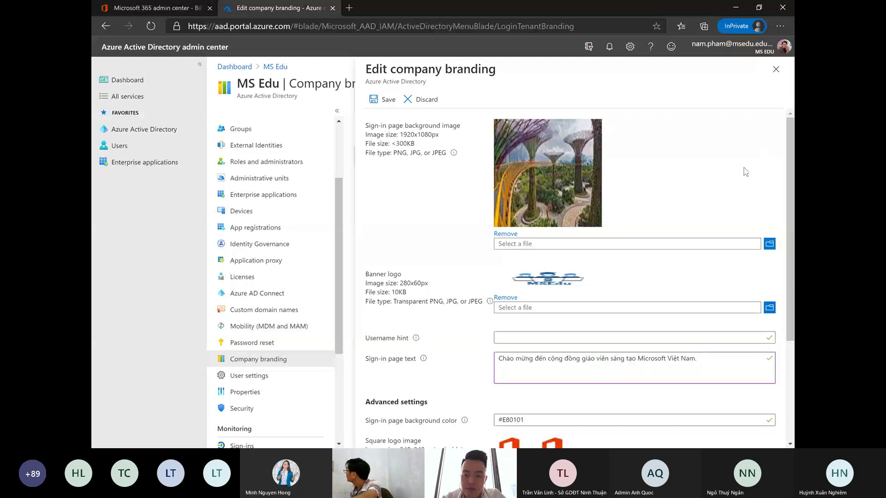
{"action": "scroll", "coordinate": [554, 219], "scroll_direction": "down", "scroll_amount": 3}
{"action": "scroll", "coordinate": [554, 219], "scroll_direction": "up", "scroll_amount": 3}
- Save the company branding changes
{"action": "left_click", "coordinate": [388, 100]}
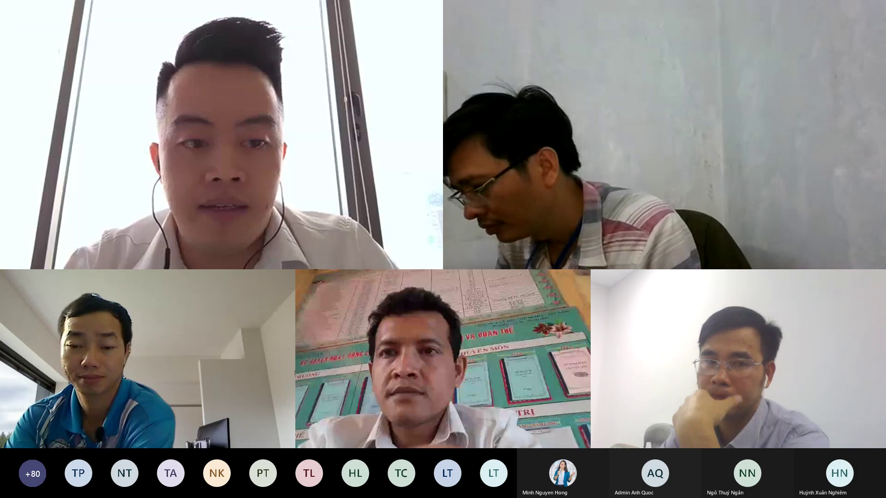
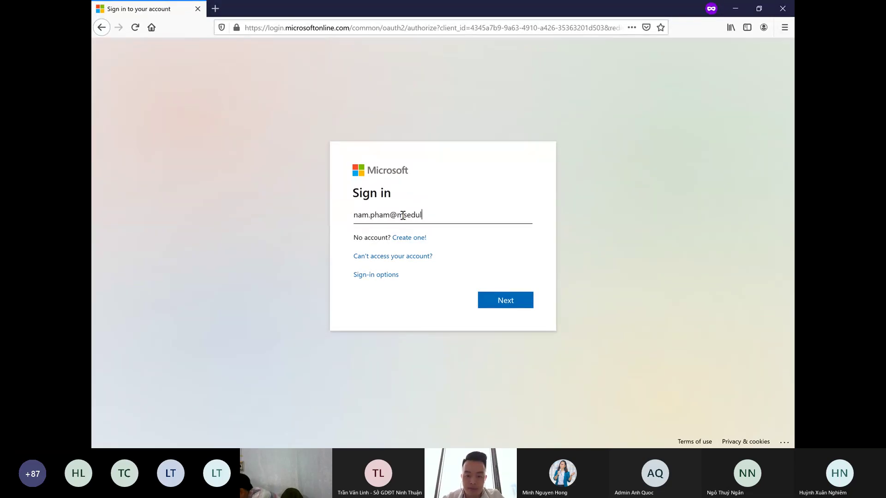
- Sign in with the account e-mail and highlight the Vietnamese welcome text on the password screen
{"action": "key", "text": "Return"}
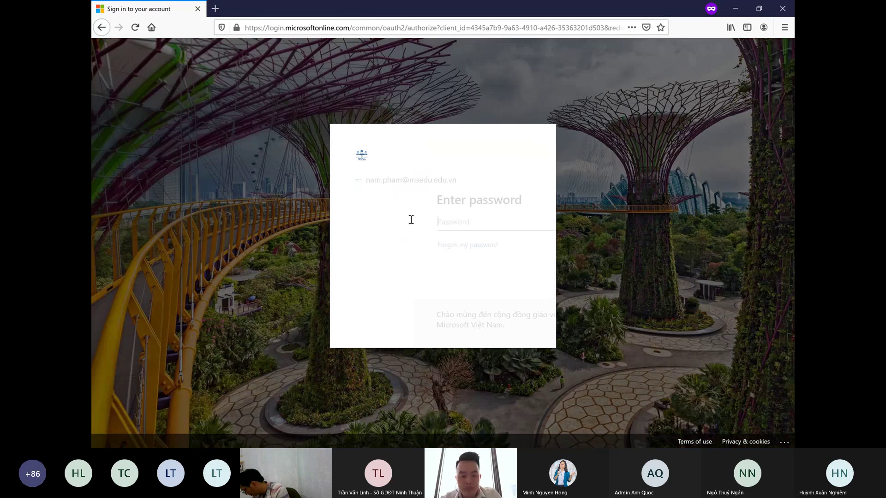
{"action": "left_click_drag", "start_coordinate": [420, 326], "coordinate": [352, 315]}
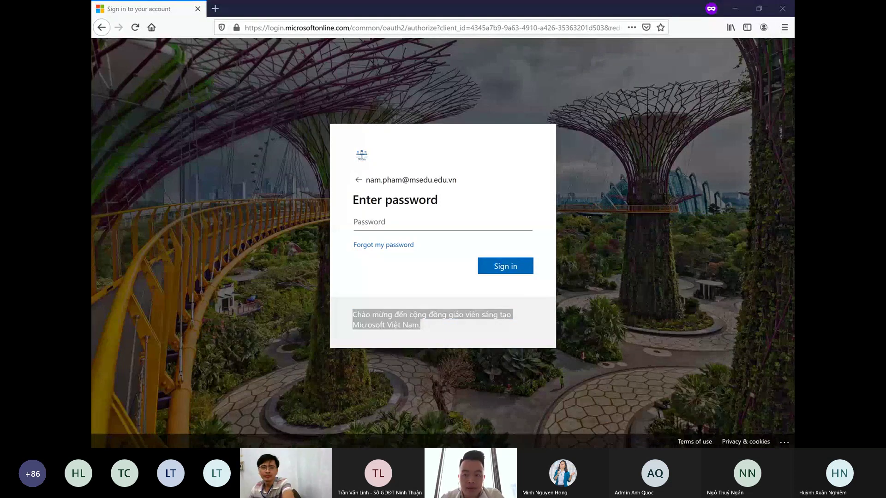
{"action": "left_click", "coordinate": [622, 322]}
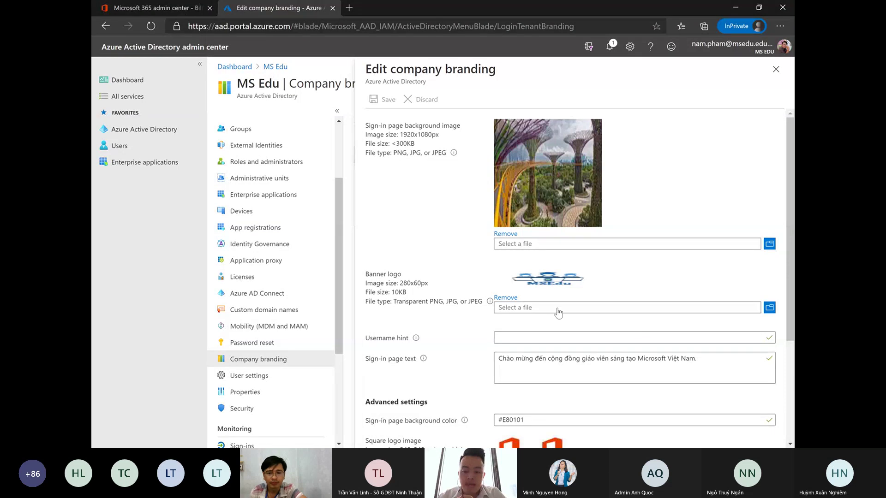
- Return to the Microsoft 365 admin center tab on Org settings
{"action": "mouse_move", "coordinate": [417, 339]}
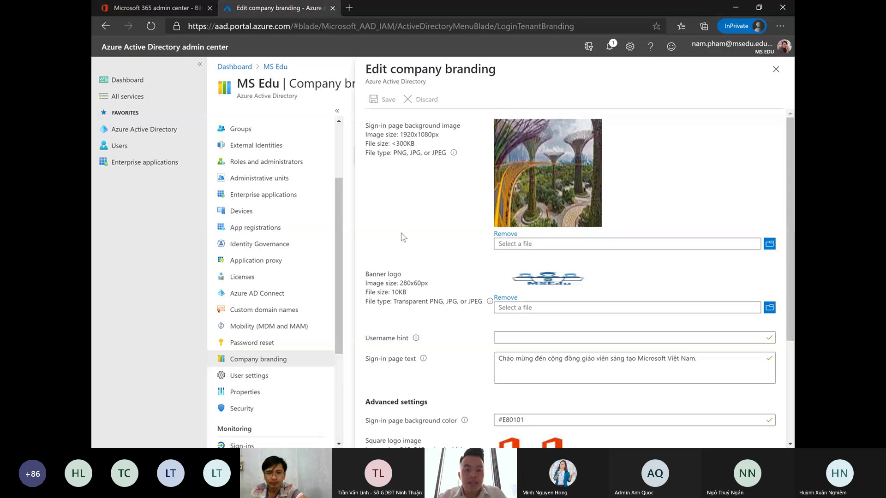
{"action": "left_click", "coordinate": [173, 9]}
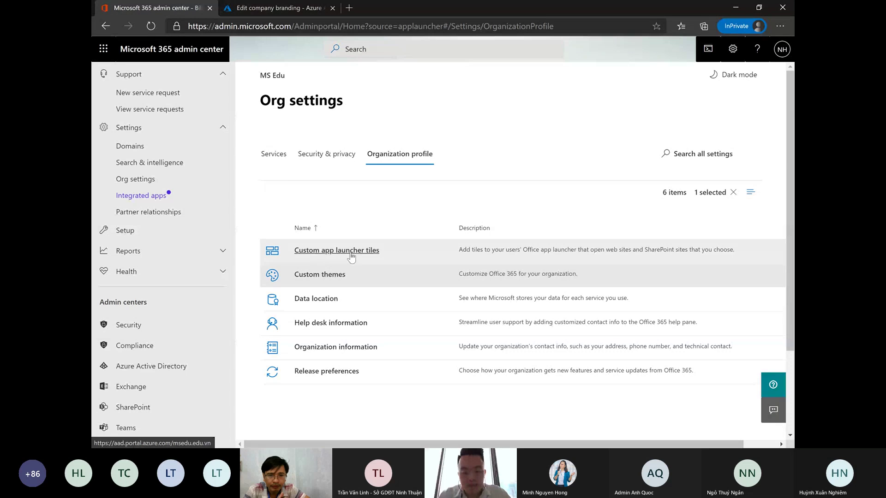
- Browse the full list of Microsoft 365 apps in the app launcher, then close it
{"action": "left_click", "coordinate": [104, 49]}
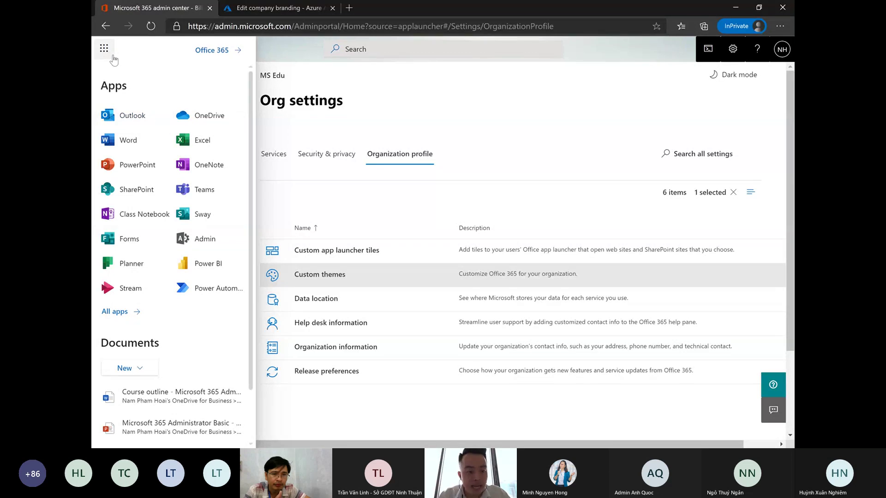
{"action": "left_click", "coordinate": [114, 312]}
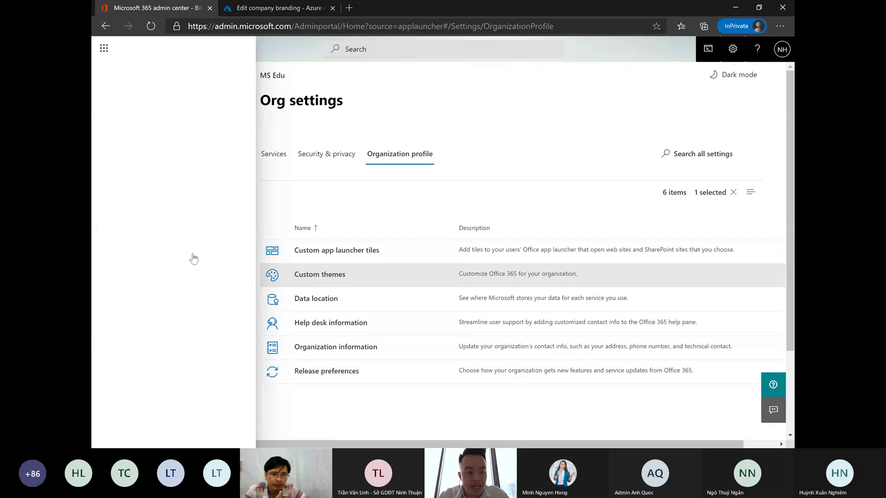
{"action": "scroll", "coordinate": [186, 268], "scroll_direction": "up", "scroll_amount": 2}
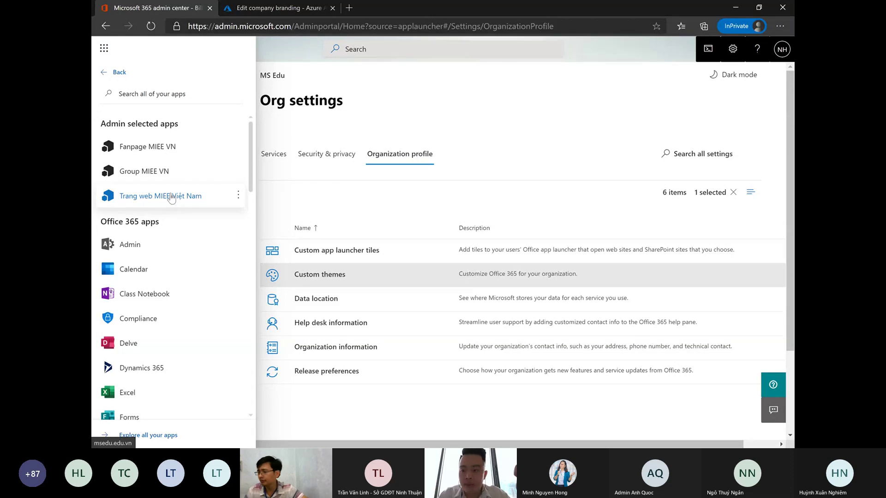
{"action": "left_click", "coordinate": [388, 111]}
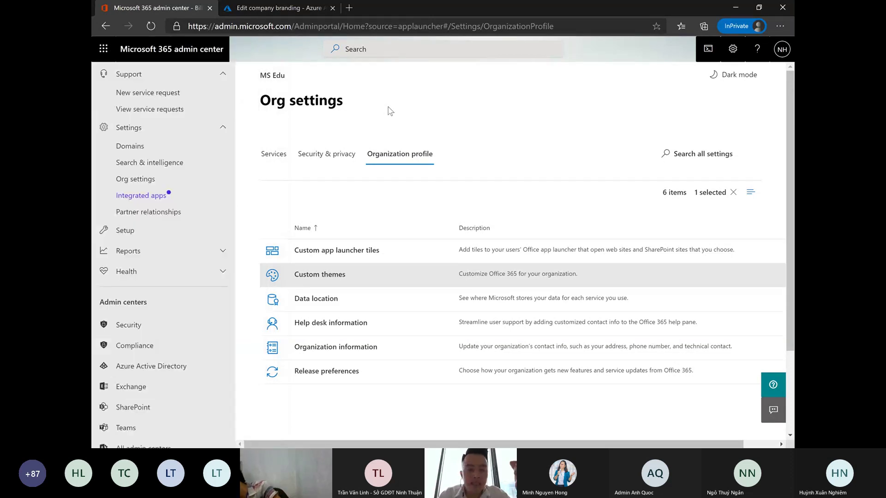
- Open the Trang web MIEE Việt Nam tile from All apps in a new tab
{"action": "left_click", "coordinate": [104, 49]}
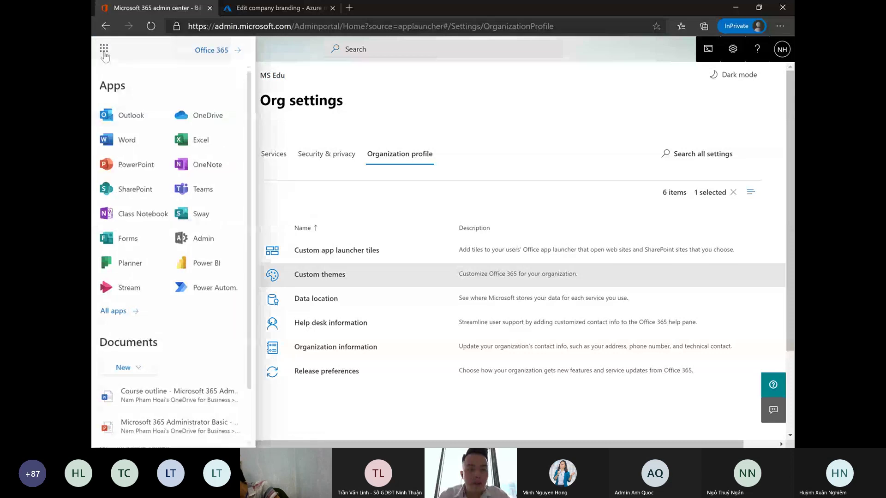
{"action": "left_click", "coordinate": [115, 312]}
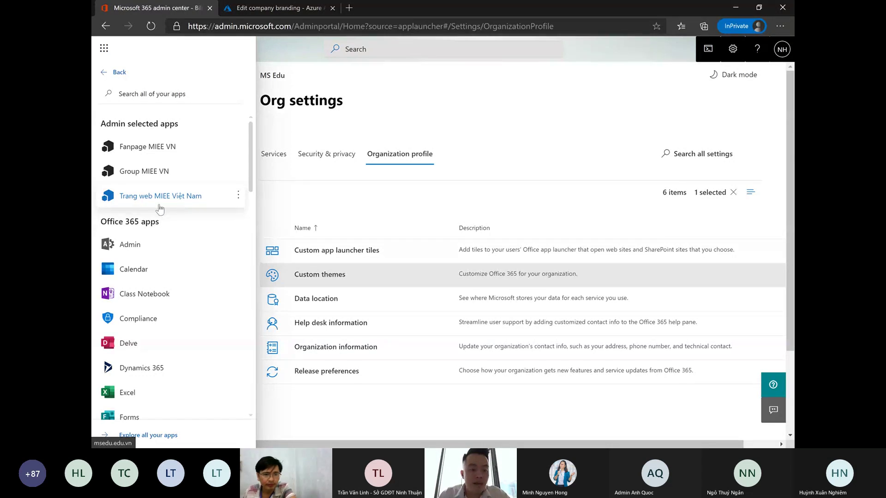
{"action": "left_click", "coordinate": [238, 194]}
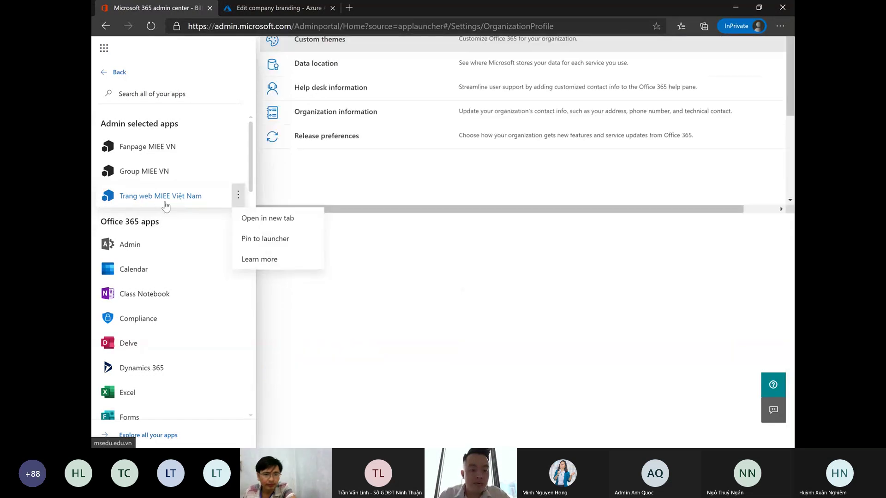
{"action": "left_click", "coordinate": [253, 219]}
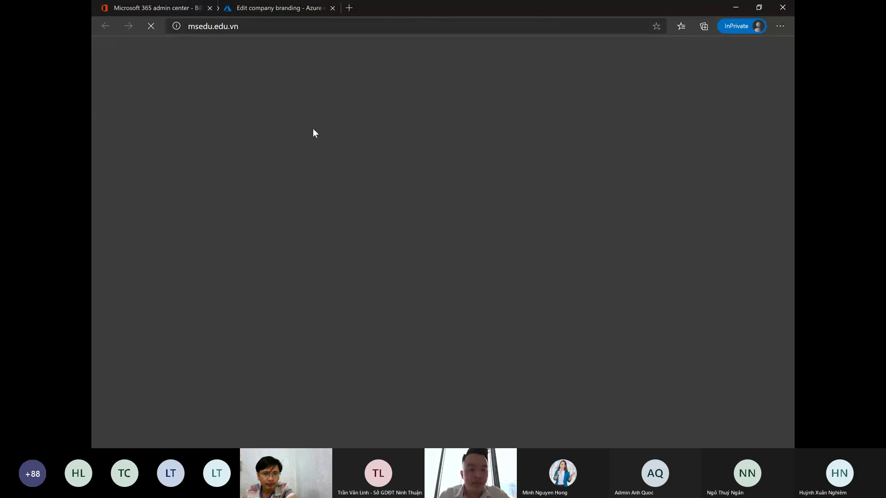
- Look over the msedu.edu.vn site, then go back to the admin center tab
{"action": "left_click", "coordinate": [292, 31]}
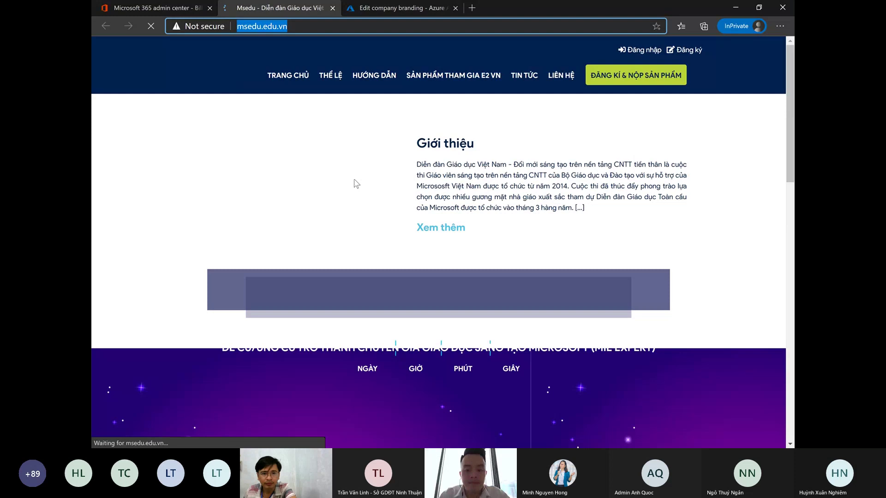
{"action": "scroll", "coordinate": [354, 186], "scroll_direction": "down", "scroll_amount": 4}
{"action": "scroll", "coordinate": [353, 185], "scroll_direction": "up", "scroll_amount": 4}
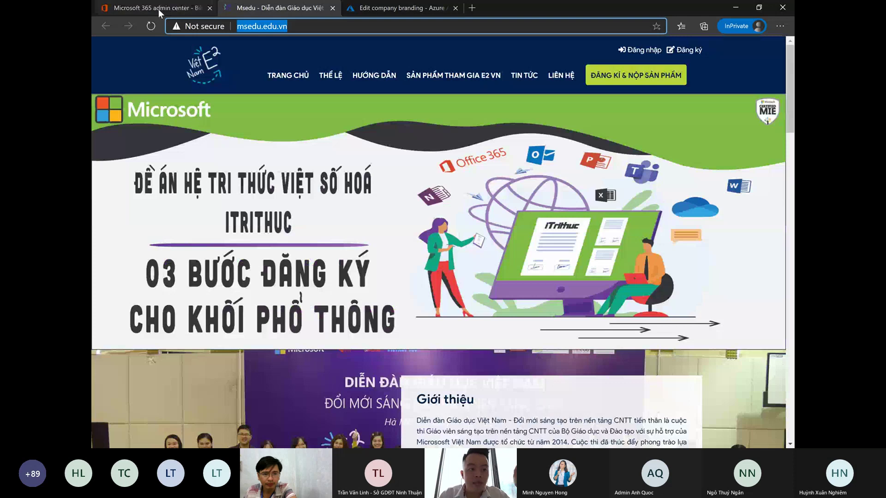
{"action": "left_click", "coordinate": [158, 9]}
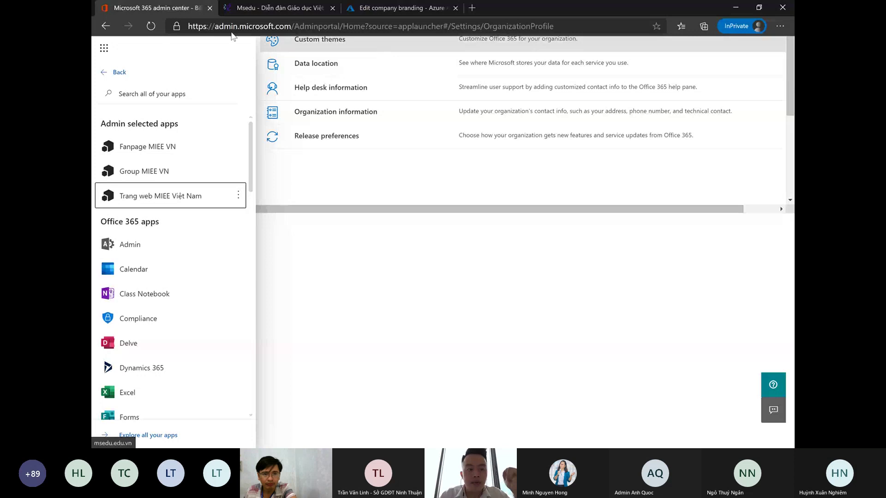
- Open the Edit custom tile form for Trang web MIEE Việt Nam in Custom app launcher tiles
{"action": "left_click", "coordinate": [151, 25]}
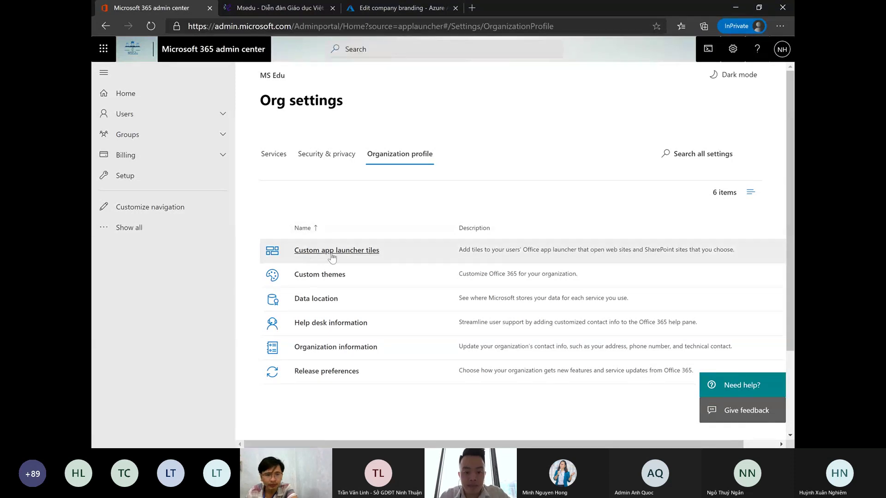
{"action": "left_click", "coordinate": [358, 257]}
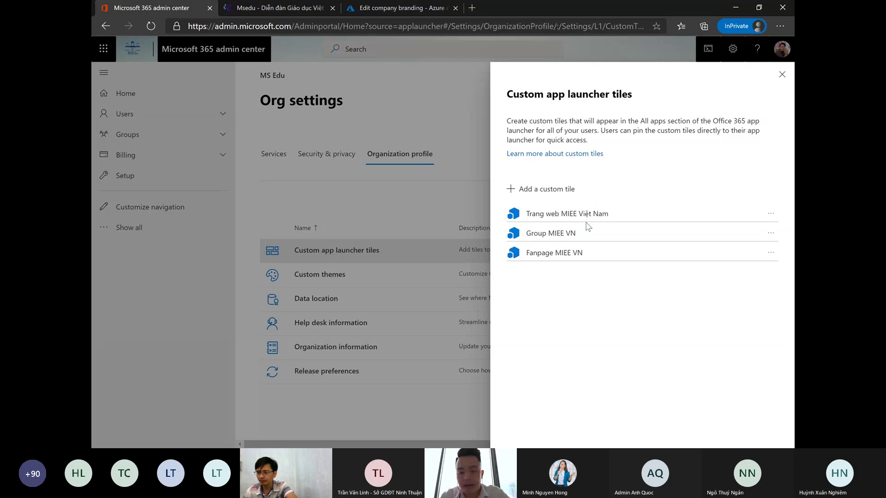
{"action": "left_click", "coordinate": [771, 215]}
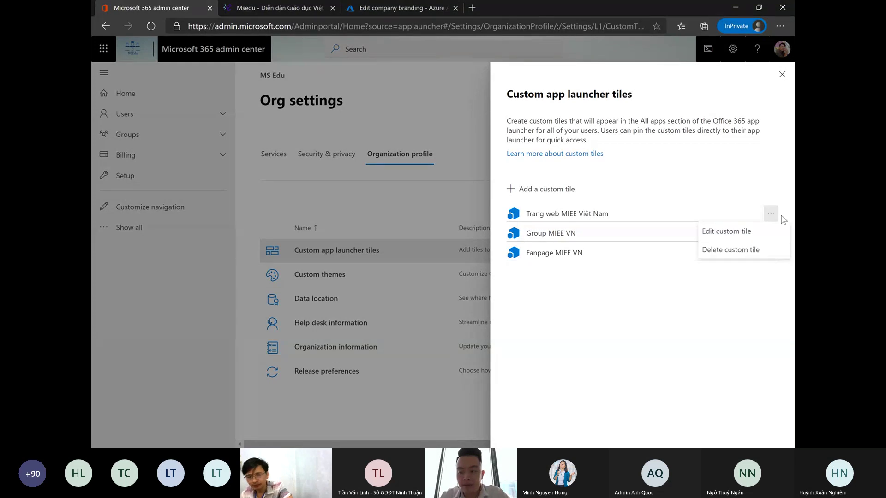
{"action": "left_click", "coordinate": [724, 236]}
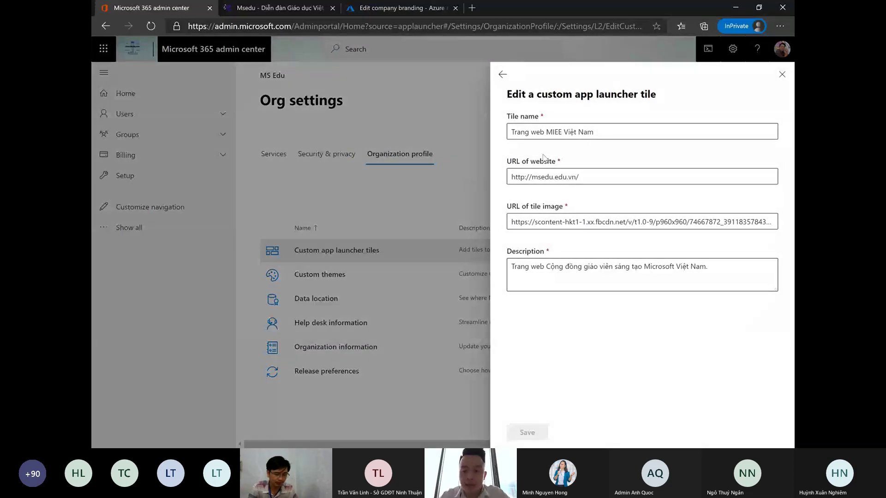
- Inspect the tile's name, website URL and image URL, then close the form without saving
{"action": "triple_click", "coordinate": [552, 138]}
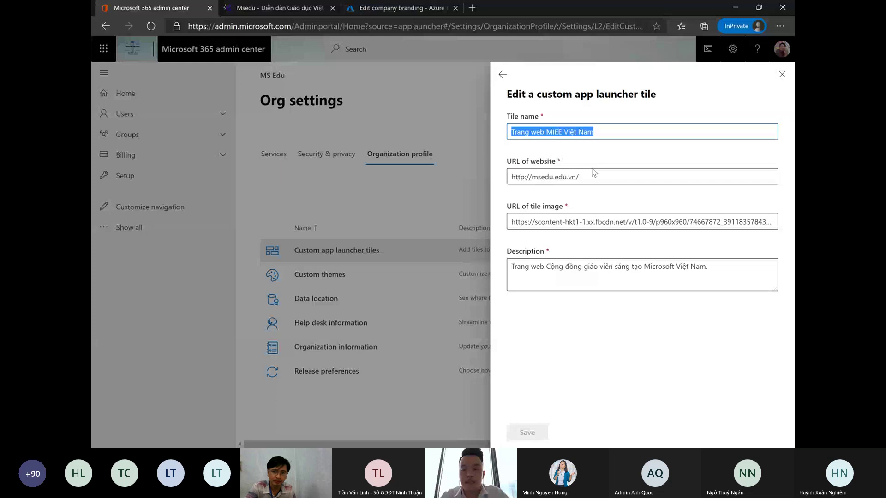
{"action": "left_click_drag", "start_coordinate": [594, 179], "coordinate": [486, 185]}
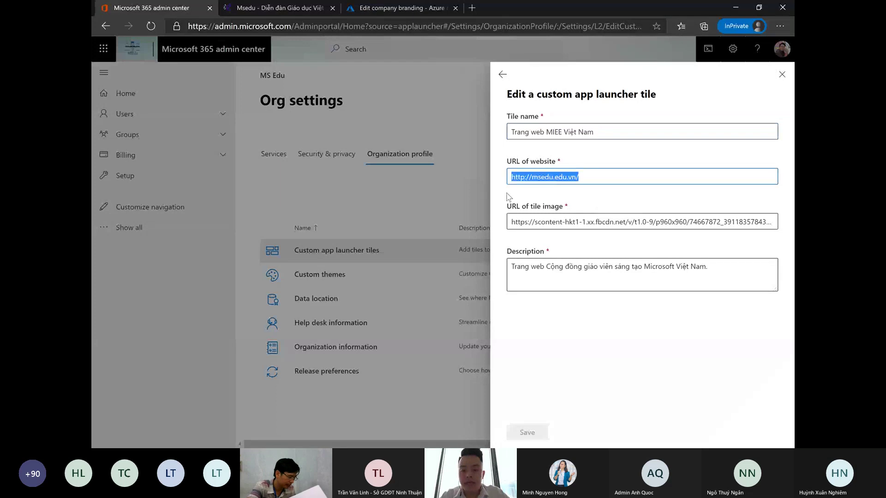
{"action": "left_click", "coordinate": [598, 200]}
{"action": "left_click", "coordinate": [542, 222]}
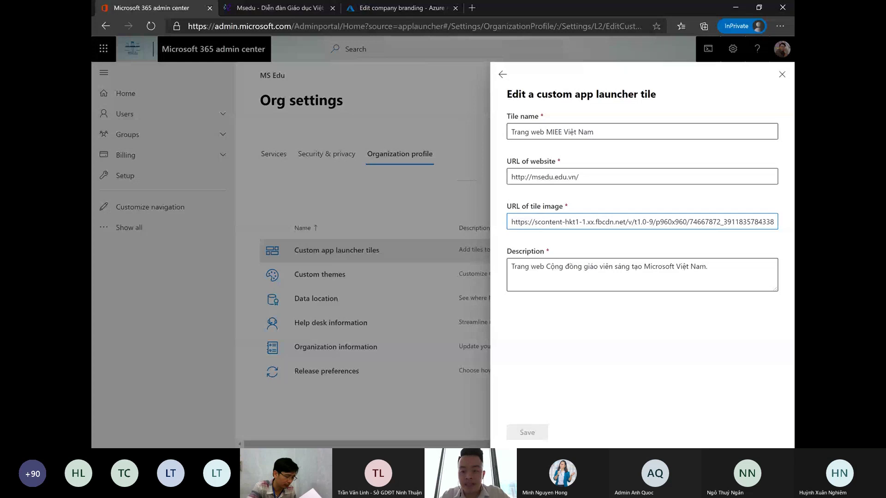
{"action": "left_click", "coordinate": [535, 286]}
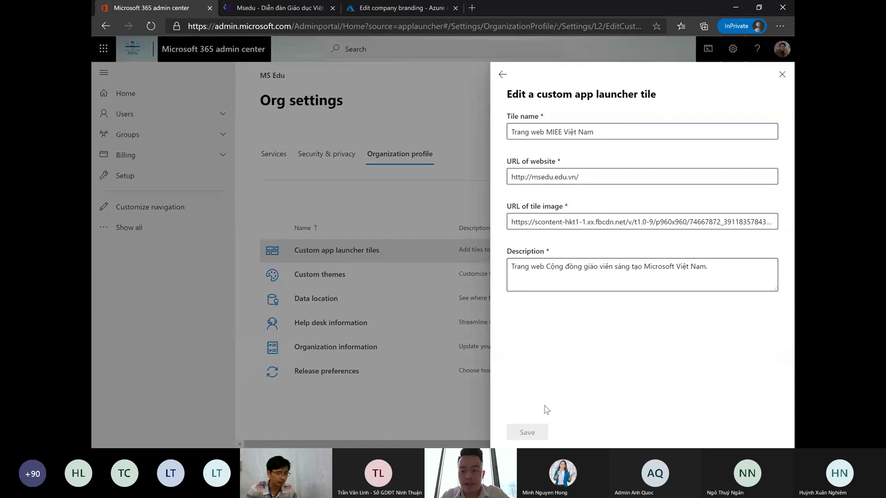
{"action": "left_click", "coordinate": [781, 74]}
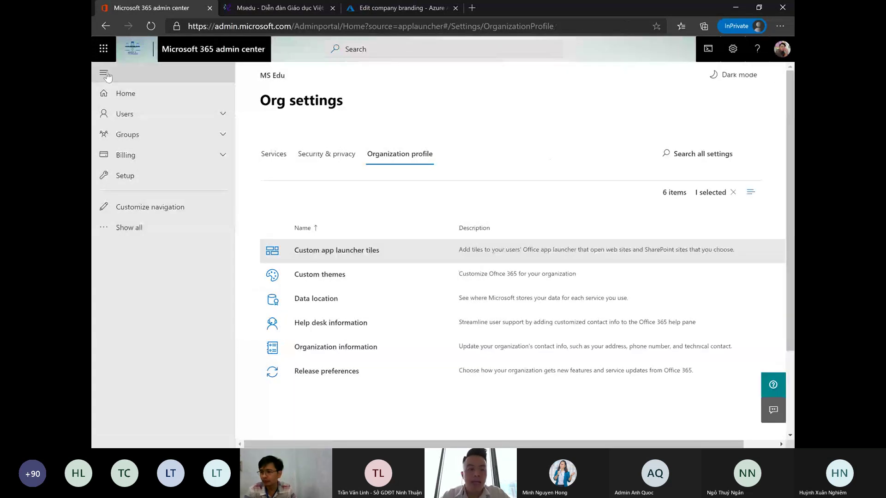
- Check the custom tile in the app launcher, then show all navigation with Reports expanded
{"action": "left_click", "coordinate": [104, 48]}
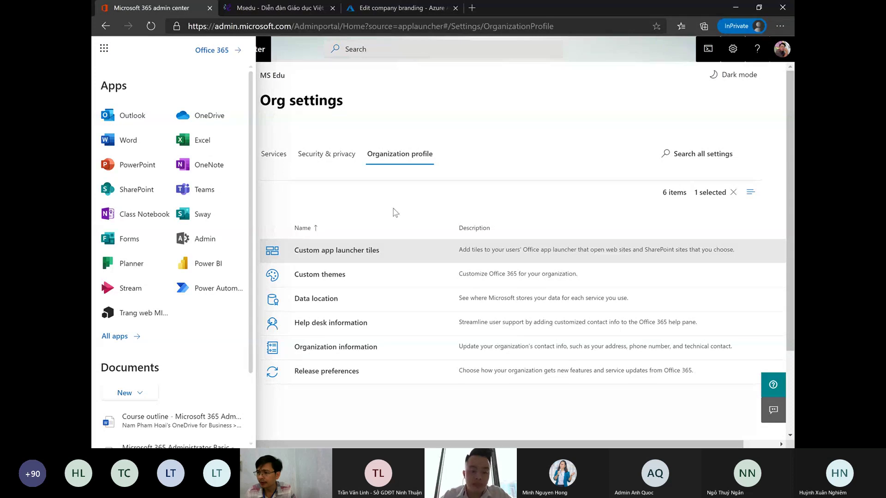
{"action": "left_click", "coordinate": [505, 151]}
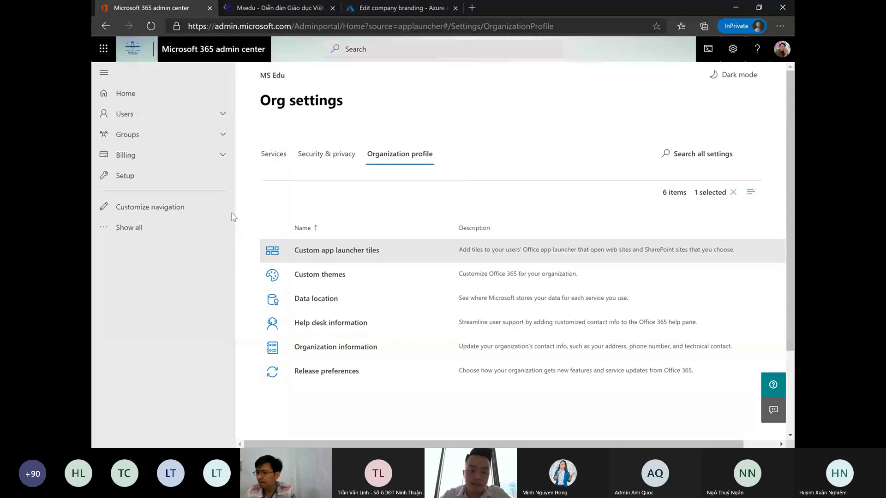
{"action": "left_click", "coordinate": [146, 230]}
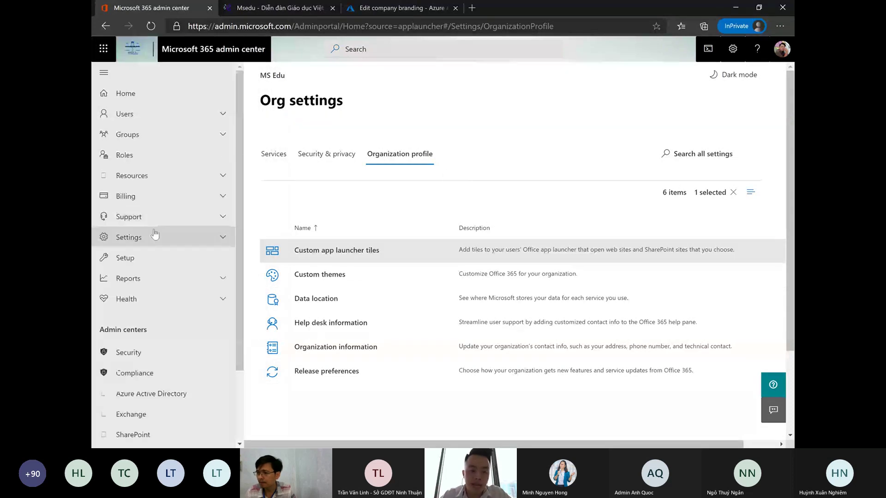
{"action": "left_click", "coordinate": [180, 279]}
{"action": "scroll", "coordinate": [182, 286], "scroll_direction": "down", "scroll_amount": 3}
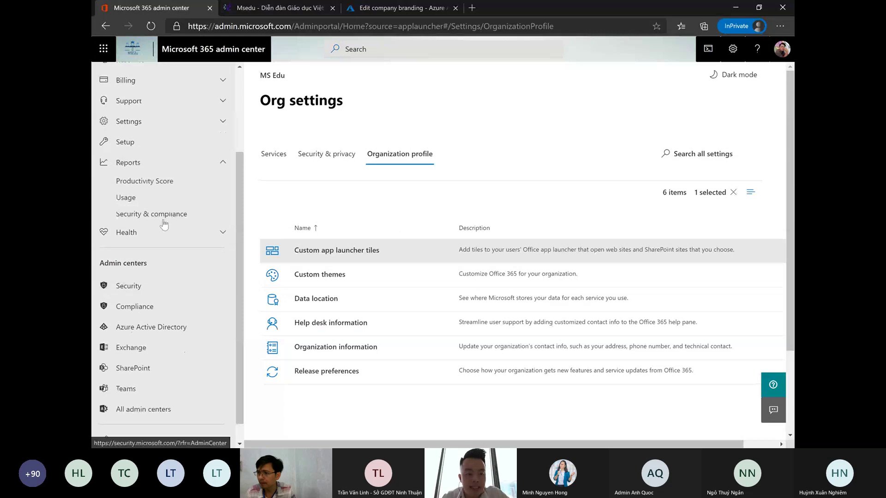
- Scroll through the Productivity Score report, then open the Usage report
{"action": "left_click", "coordinate": [165, 183]}
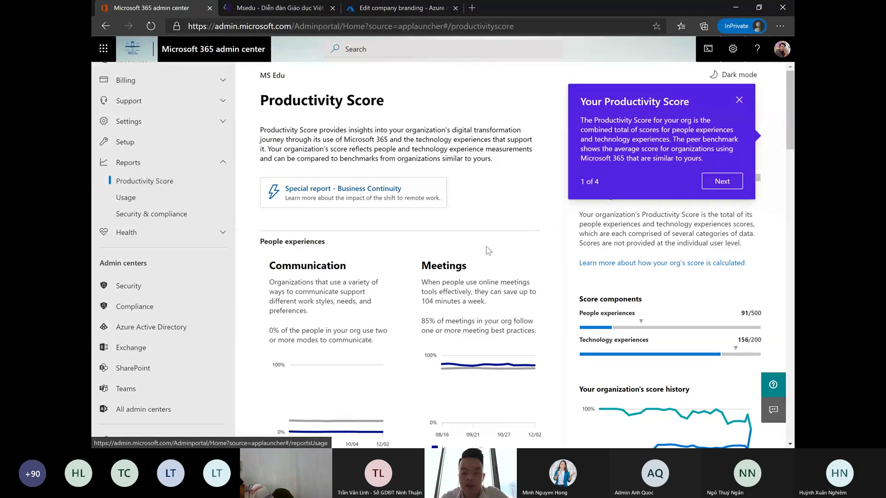
{"action": "scroll", "coordinate": [608, 266], "scroll_direction": "down", "scroll_amount": 2}
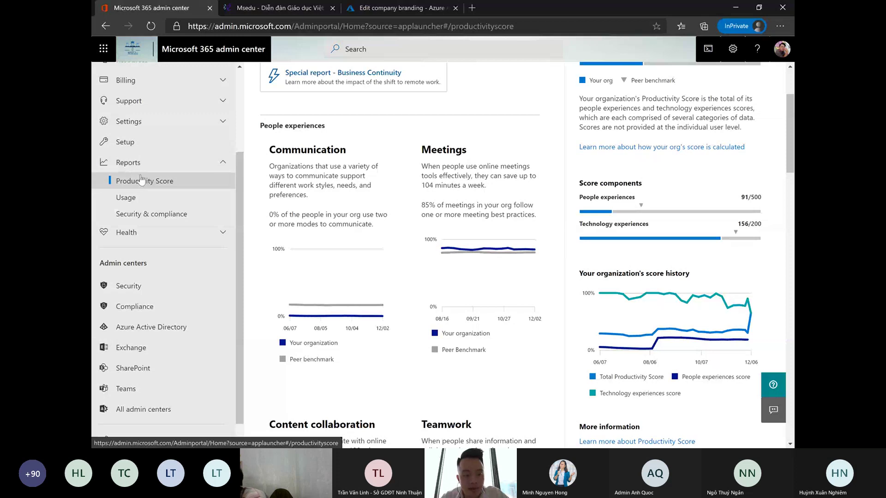
{"action": "left_click", "coordinate": [146, 204]}
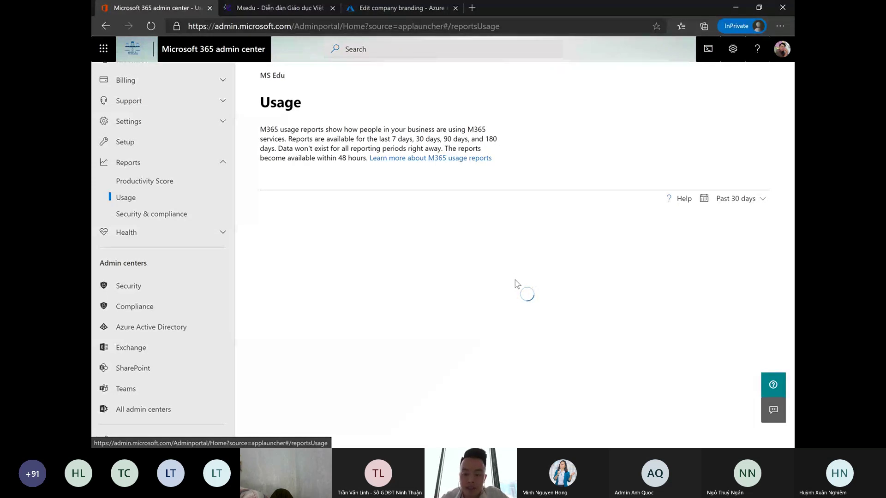
- Review the Usage charts (16.6M OneDrive files, 1.2M SharePoint files, 7.7K Office activations), then return to Productivity Score
{"action": "scroll", "coordinate": [524, 286], "scroll_direction": "down", "scroll_amount": 3}
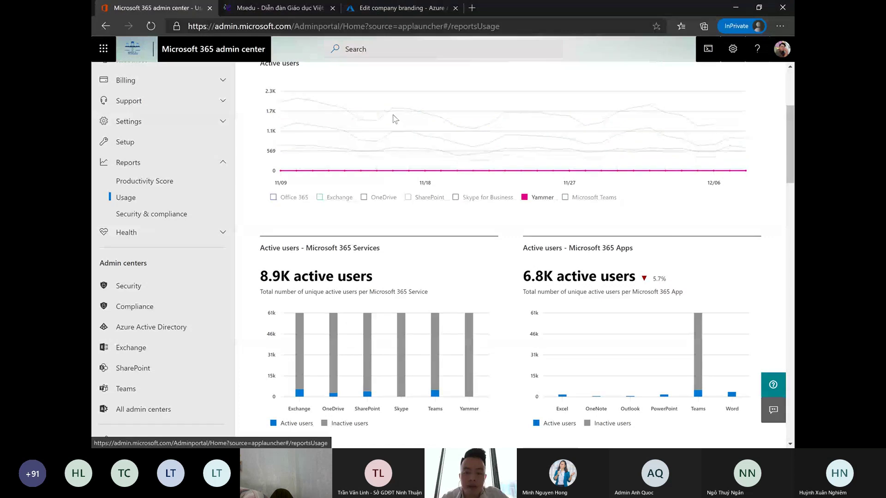
{"action": "mouse_move", "coordinate": [394, 112]}
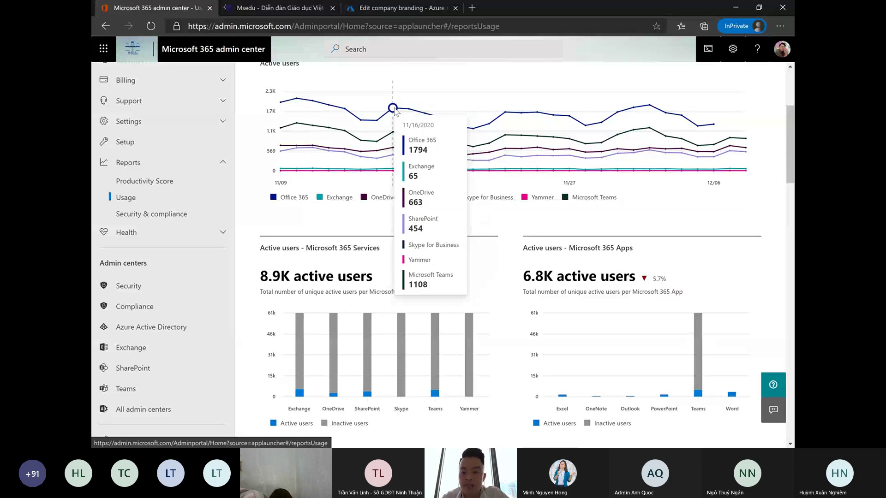
{"action": "scroll", "coordinate": [494, 212], "scroll_direction": "down", "scroll_amount": 4}
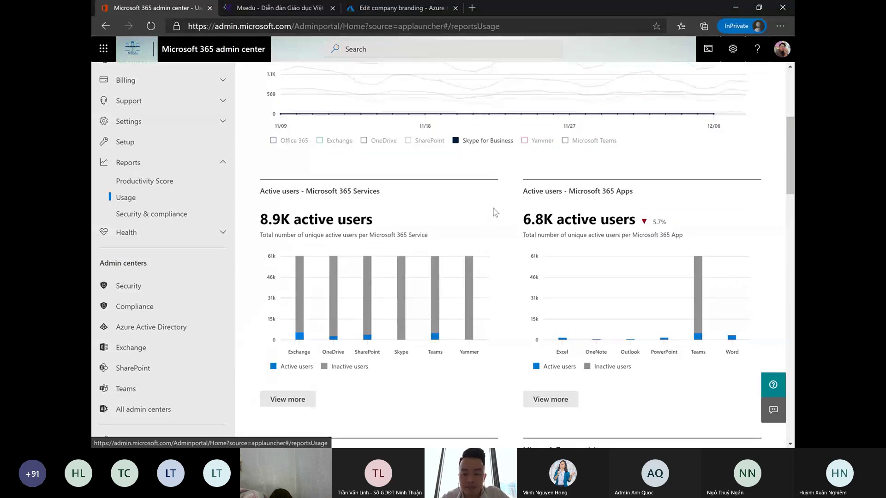
{"action": "scroll", "coordinate": [507, 245], "scroll_direction": "down", "scroll_amount": 6}
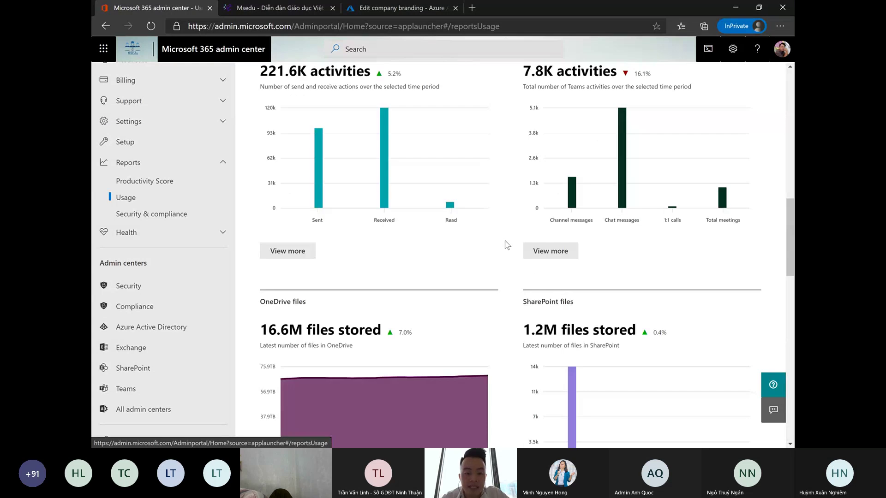
{"action": "scroll", "coordinate": [496, 241], "scroll_direction": "up", "scroll_amount": 1}
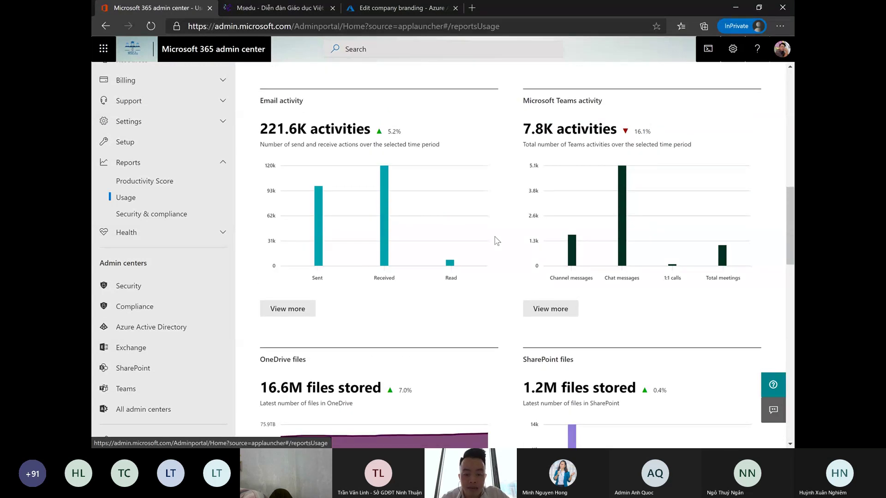
{"action": "scroll", "coordinate": [496, 241], "scroll_direction": "down", "scroll_amount": 4}
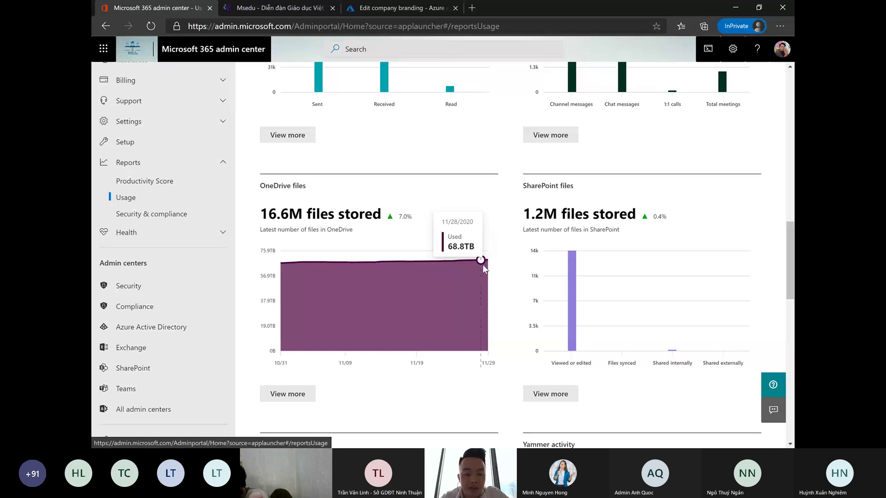
{"action": "scroll", "coordinate": [485, 270], "scroll_direction": "down", "scroll_amount": 5}
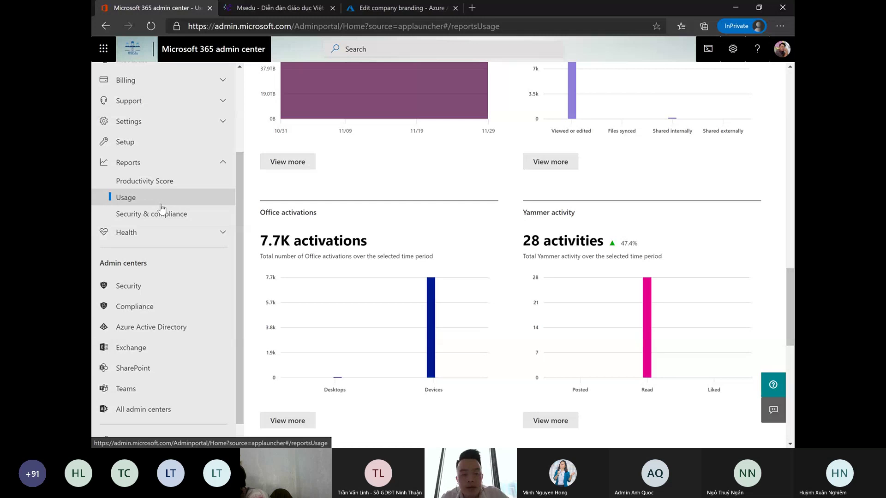
{"action": "left_click", "coordinate": [162, 186]}
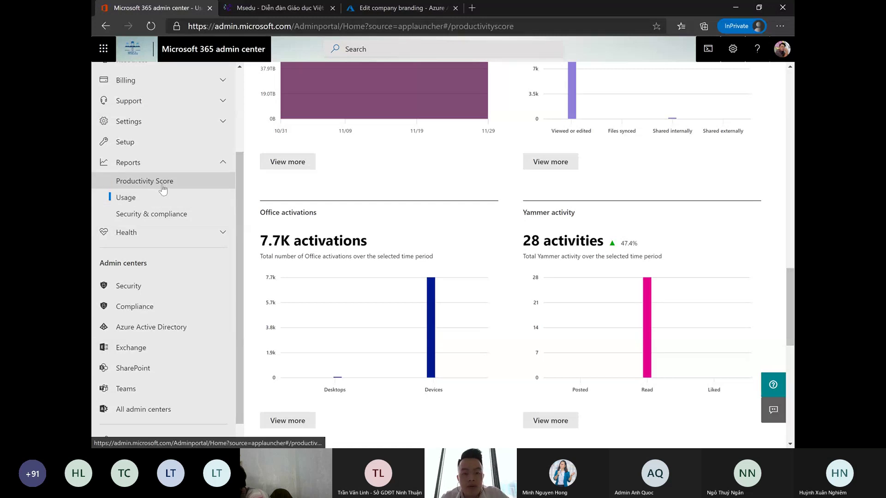
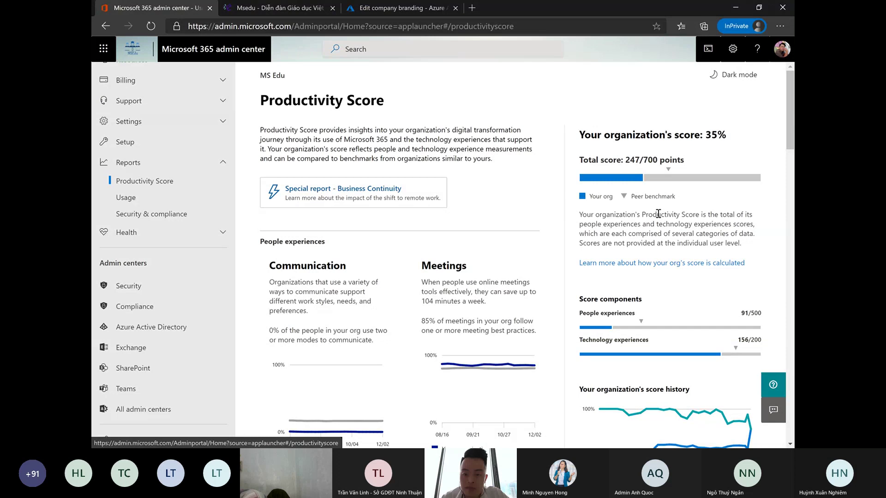
- Review the Productivity Score report, then open its Mobility card for cross-platform Outlook, Teams and file usage
{"action": "scroll", "coordinate": [658, 214], "scroll_direction": "down", "scroll_amount": 3}
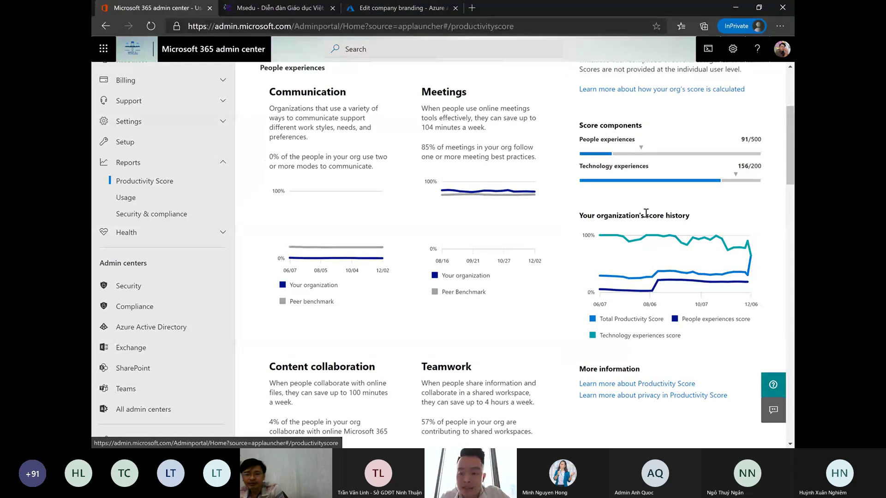
{"action": "scroll", "coordinate": [645, 213], "scroll_direction": "down", "scroll_amount": 4}
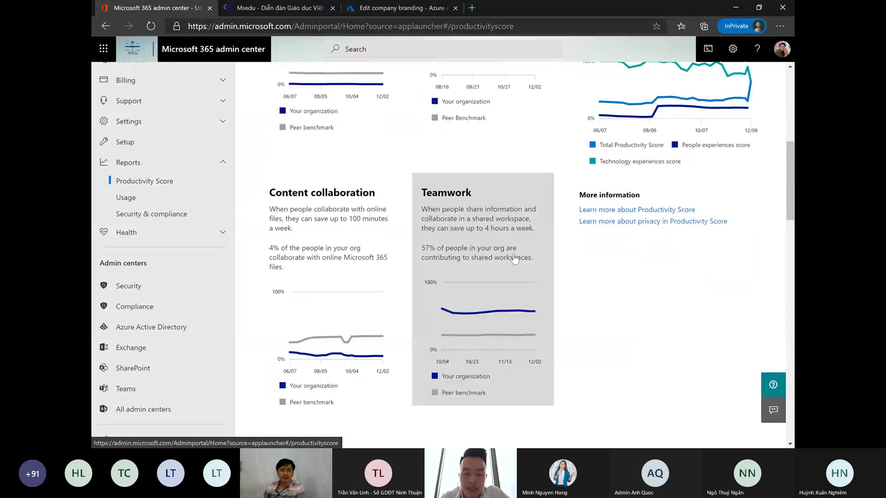
{"action": "scroll", "coordinate": [516, 268], "scroll_direction": "down", "scroll_amount": 4}
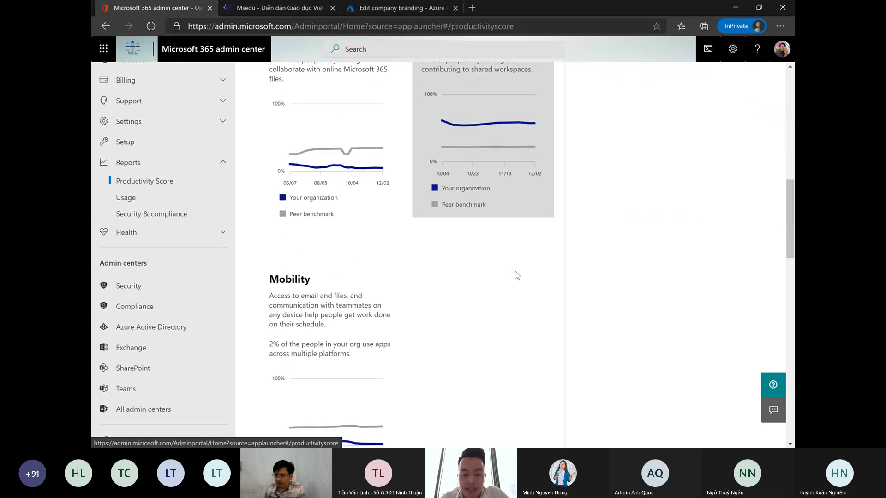
{"action": "scroll", "coordinate": [516, 275], "scroll_direction": "down", "scroll_amount": 10}
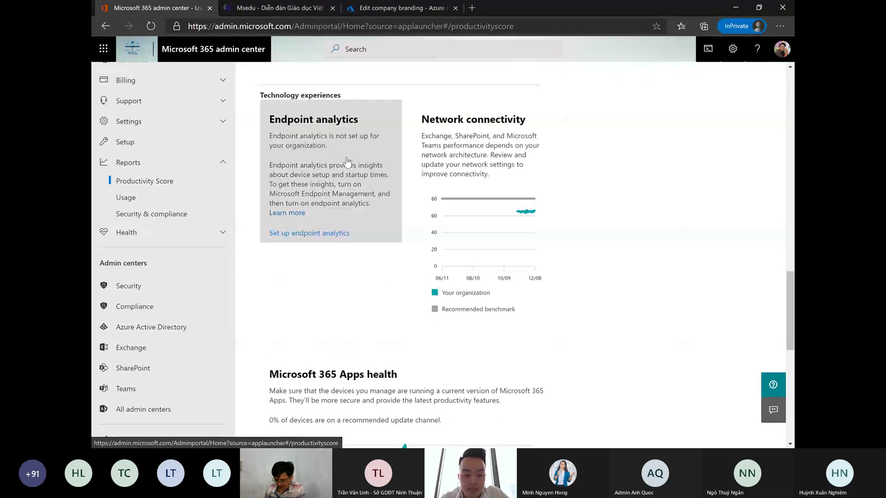
{"action": "scroll", "coordinate": [468, 247], "scroll_direction": "down", "scroll_amount": 1}
{"action": "scroll", "coordinate": [468, 251], "scroll_direction": "down", "scroll_amount": 4}
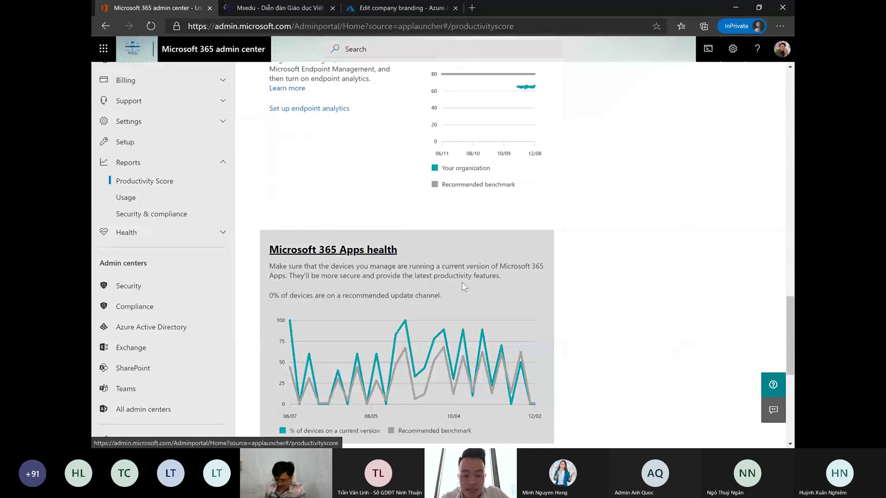
{"action": "scroll", "coordinate": [449, 287], "scroll_direction": "down", "scroll_amount": 3}
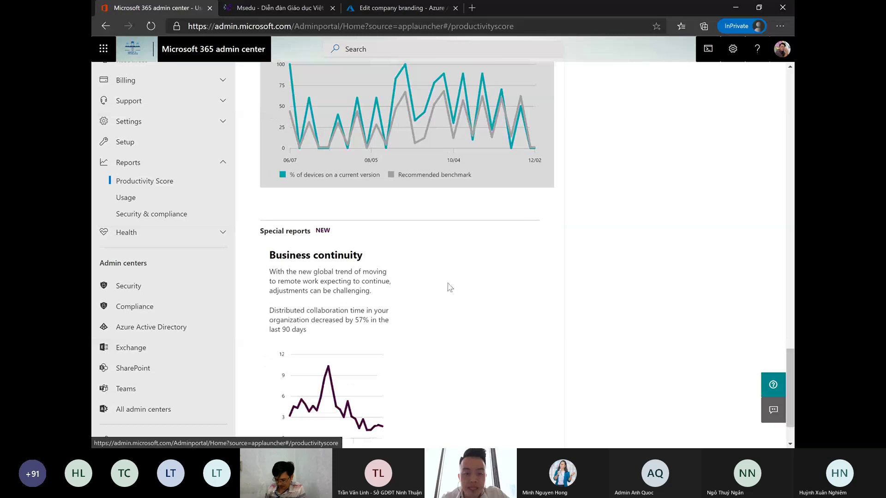
{"action": "scroll", "coordinate": [450, 287], "scroll_direction": "up", "scroll_amount": 10}
{"action": "scroll", "coordinate": [343, 259], "scroll_direction": "up", "scroll_amount": 5}
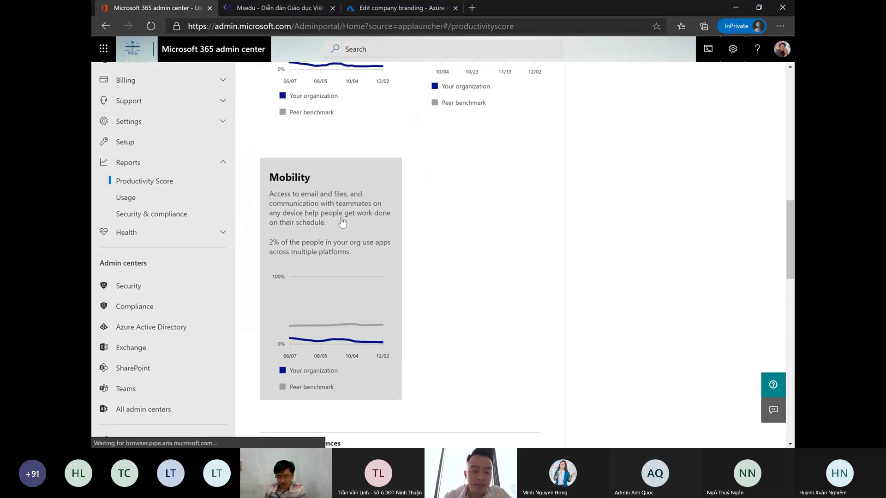
{"action": "left_click", "coordinate": [342, 223]}
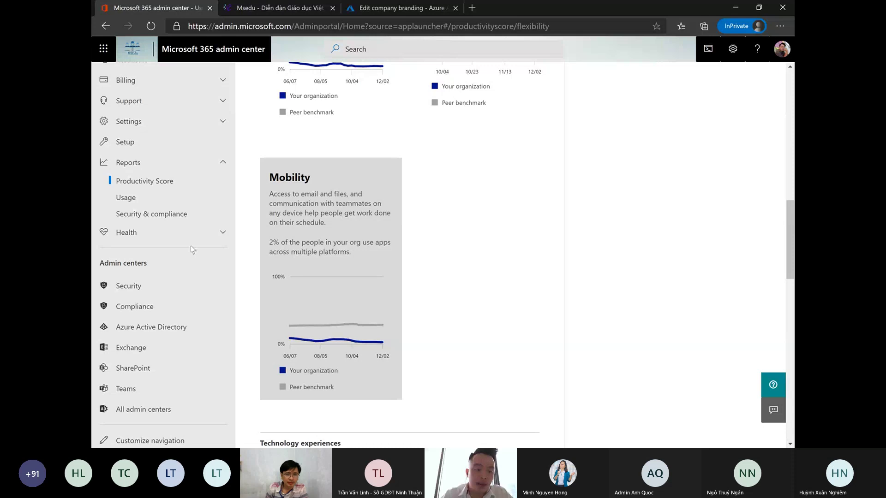
{"action": "scroll", "coordinate": [476, 269], "scroll_direction": "down", "scroll_amount": 4}
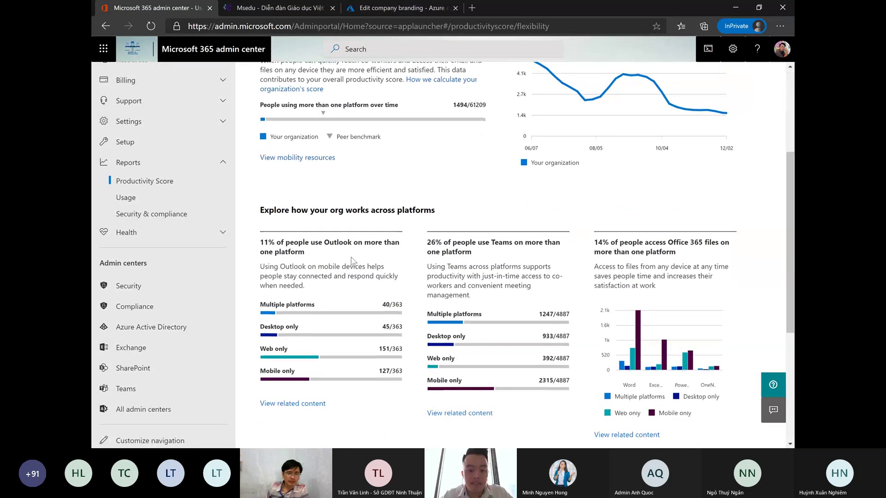
- View the Security & compliance report, then go to Health > Service health listing all 27 services
{"action": "left_click", "coordinate": [184, 222]}
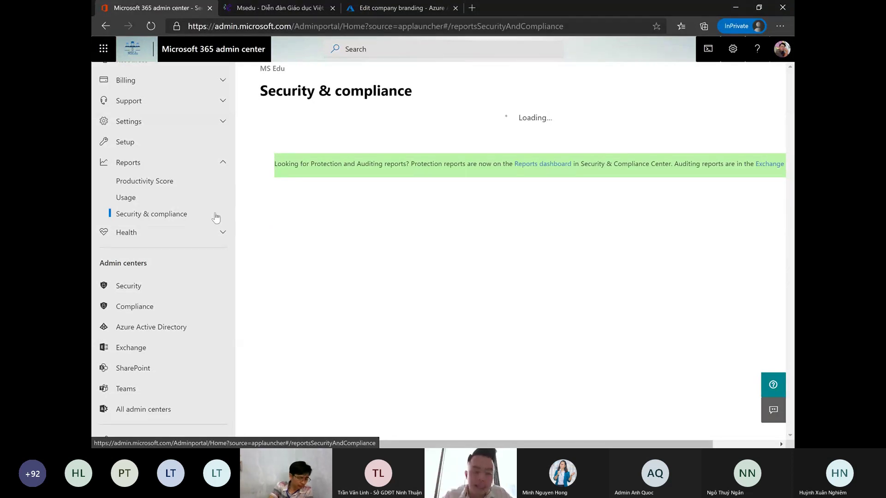
{"action": "left_click", "coordinate": [170, 234]}
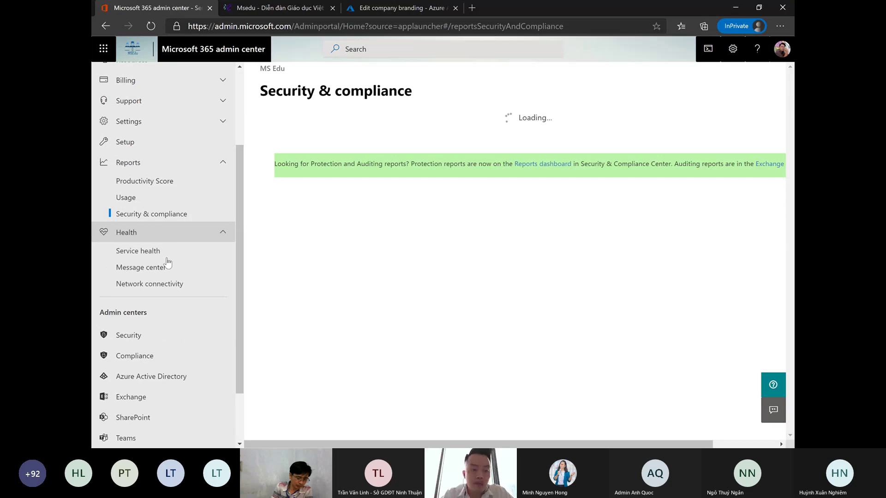
{"action": "left_click", "coordinate": [166, 260]}
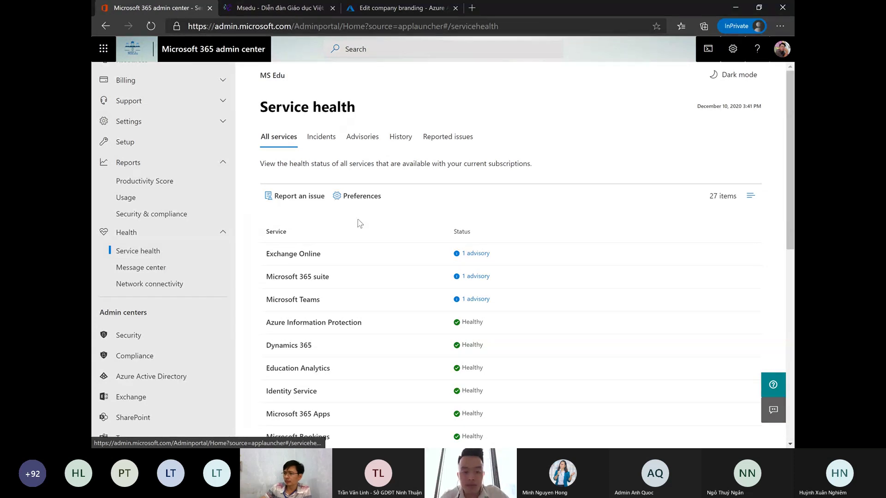
- Filter Service health advisories to Microsoft Teams, showing the call records advisory
{"action": "left_click", "coordinate": [278, 138]}
{"action": "scroll", "coordinate": [346, 263], "scroll_direction": "down", "scroll_amount": 1}
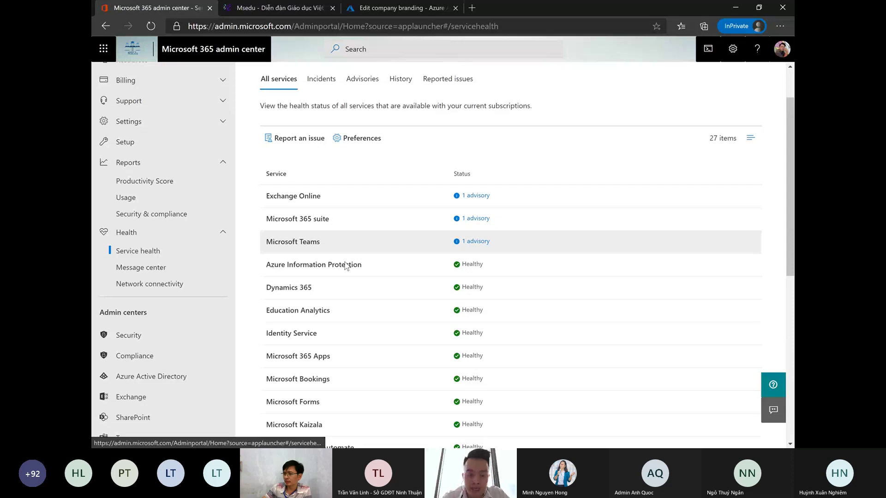
{"action": "scroll", "coordinate": [364, 281], "scroll_direction": "down", "scroll_amount": 1}
{"action": "scroll", "coordinate": [382, 297], "scroll_direction": "up", "scroll_amount": 3}
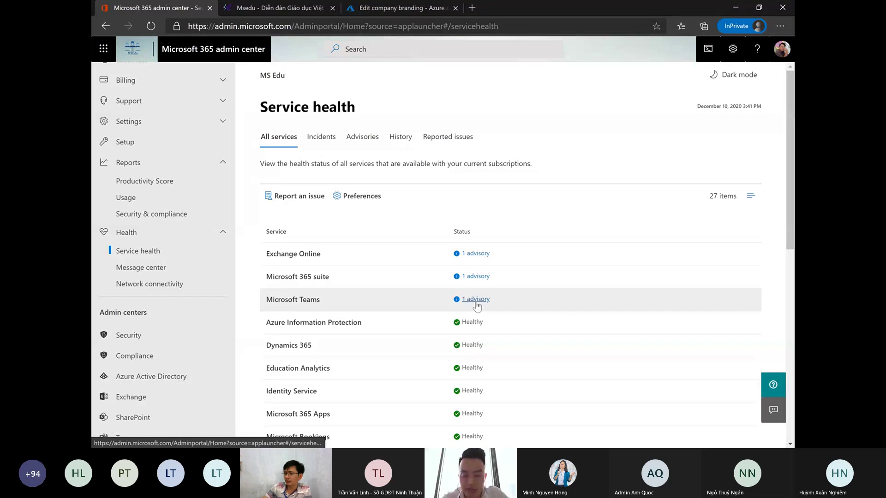
{"action": "left_click", "coordinate": [474, 301]}
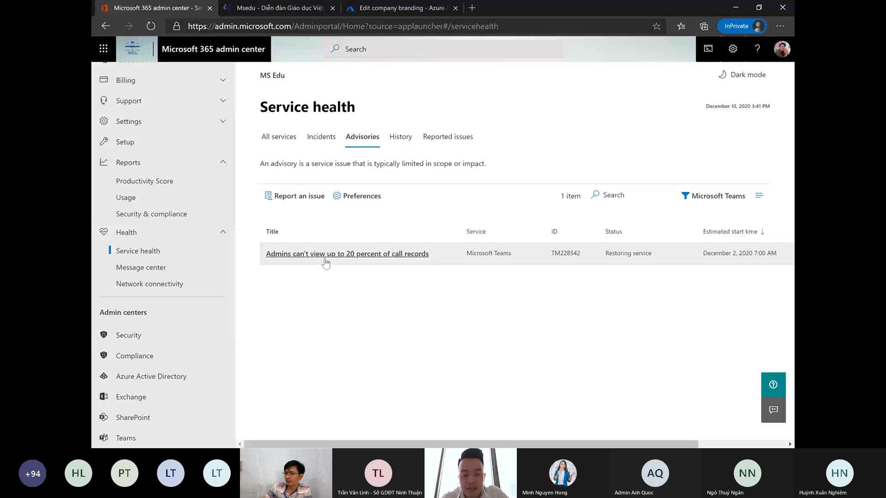
{"action": "left_click", "coordinate": [405, 263]}
{"action": "scroll", "coordinate": [642, 272], "scroll_direction": "down", "scroll_amount": 3}
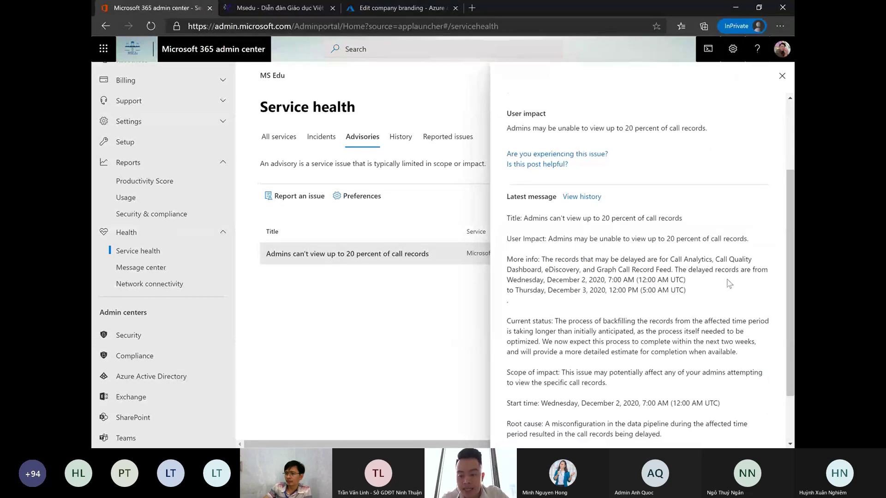
{"action": "scroll", "coordinate": [724, 290], "scroll_direction": "down", "scroll_amount": 2}
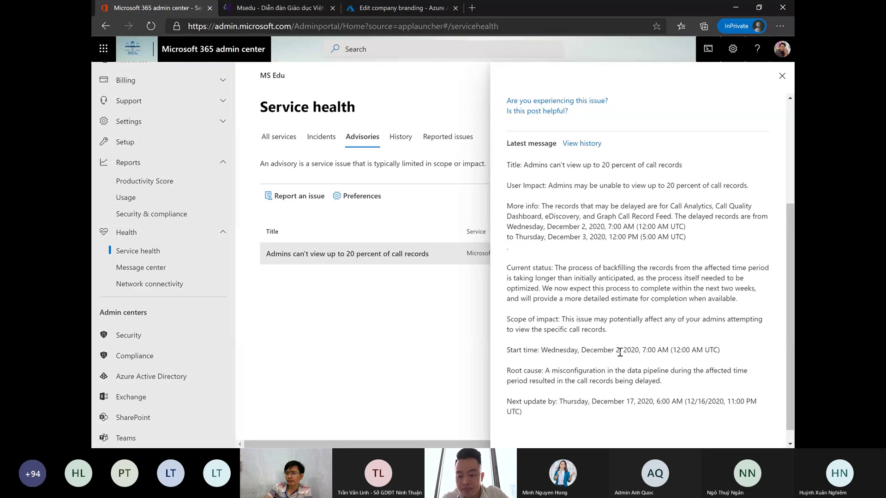
{"action": "scroll", "coordinate": [600, 378], "scroll_direction": "down", "scroll_amount": 1}
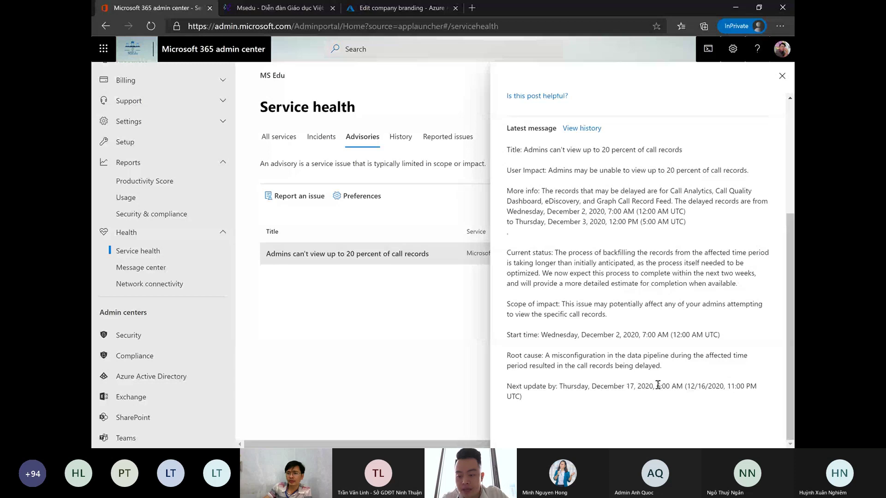
{"action": "scroll", "coordinate": [628, 374], "scroll_direction": "up", "scroll_amount": 3}
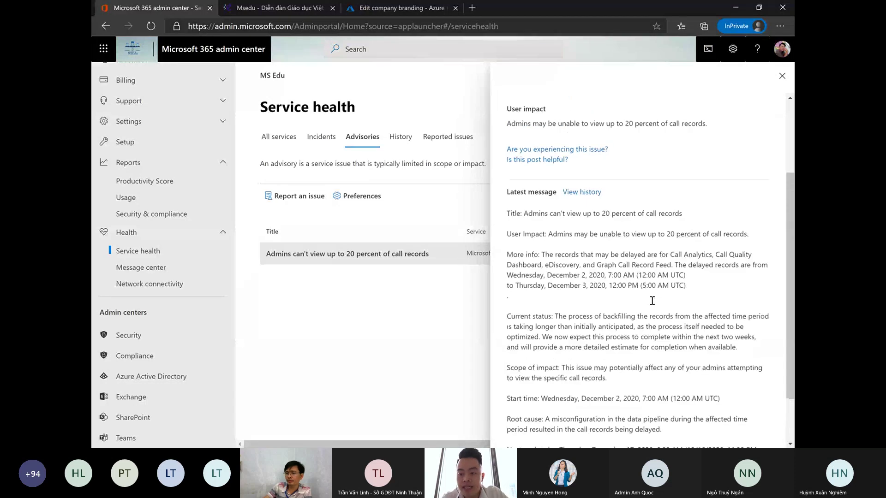
{"action": "left_click", "coordinate": [782, 76]}
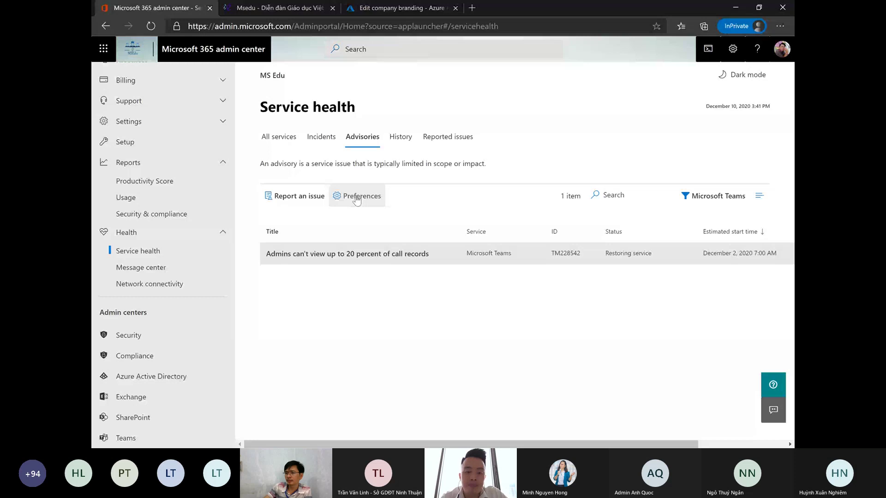
- Check the History and Reported issues tabs (none in 30 days), then return to All services
{"action": "left_click", "coordinate": [394, 141]}
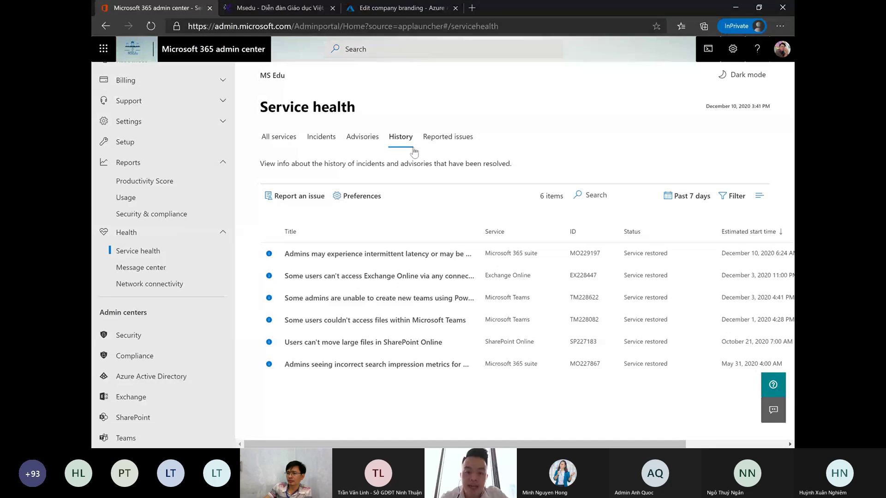
{"action": "left_click", "coordinate": [428, 146]}
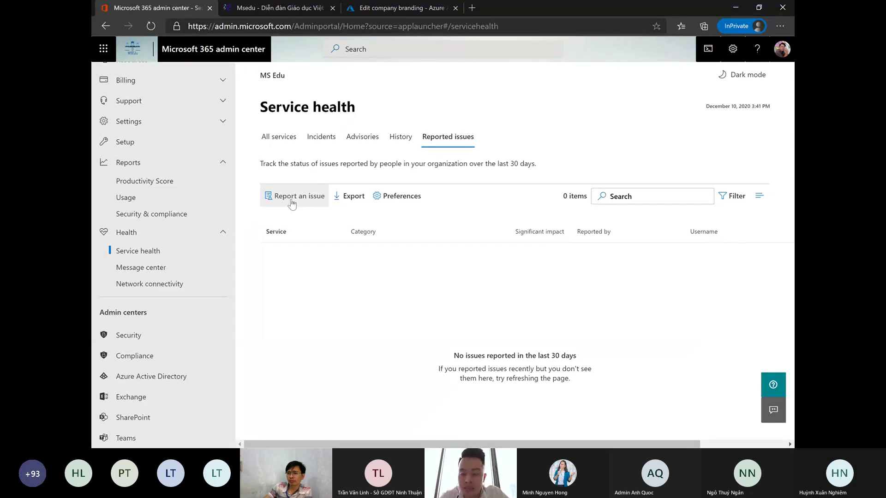
{"action": "left_click", "coordinate": [286, 139]}
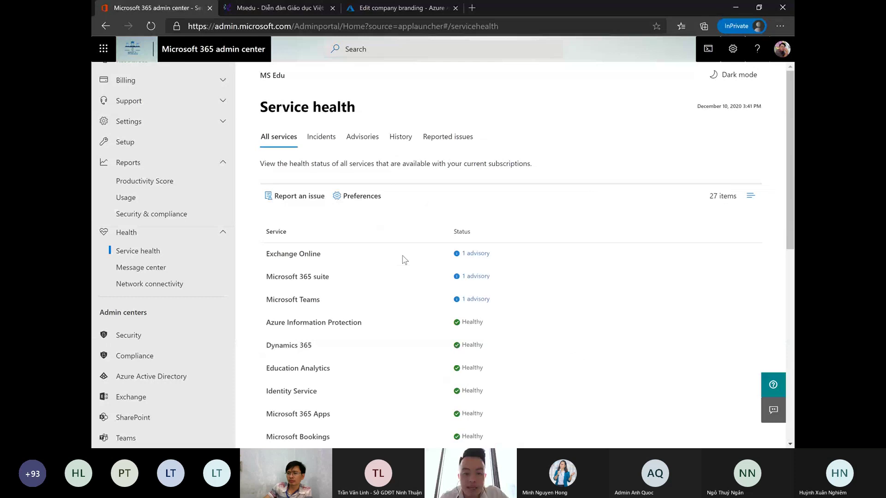
{"action": "left_click", "coordinate": [447, 136]}
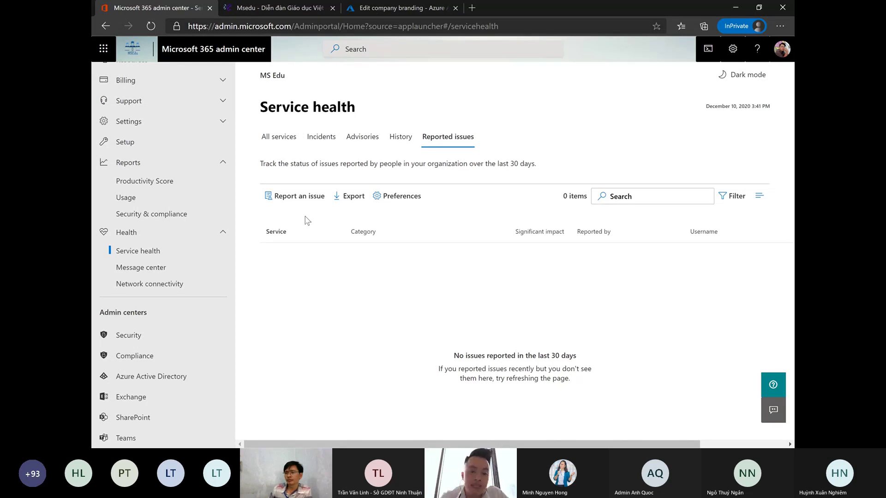
{"action": "left_click", "coordinate": [280, 138]}
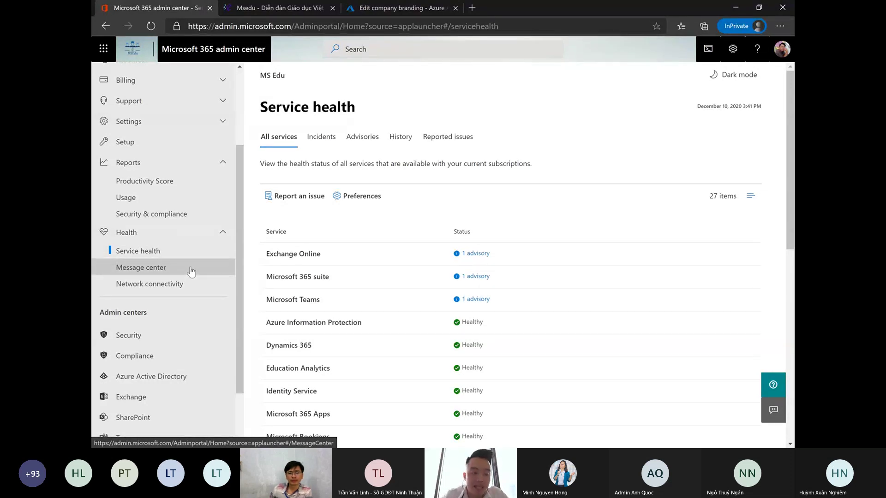
{"action": "left_click", "coordinate": [191, 271]}
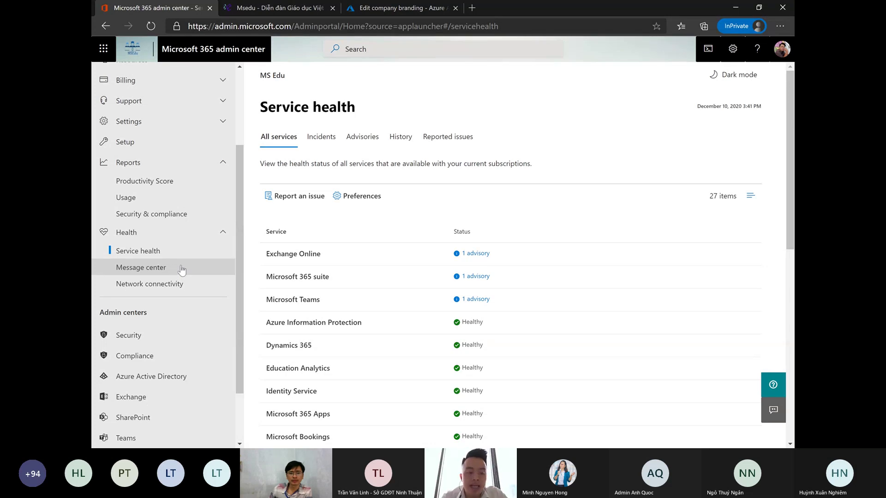
- Open Health > Message center and browse the list of active messages
{"action": "left_click", "coordinate": [181, 267]}
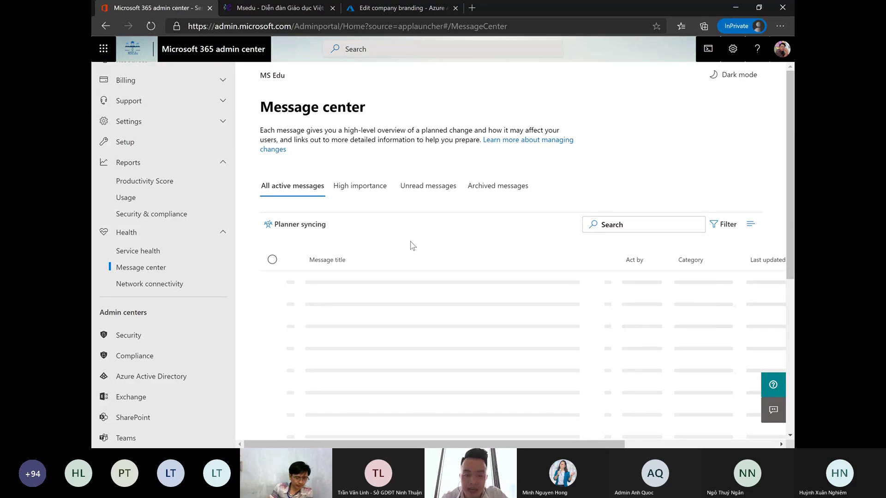
{"action": "scroll", "coordinate": [425, 257], "scroll_direction": "down", "scroll_amount": 1}
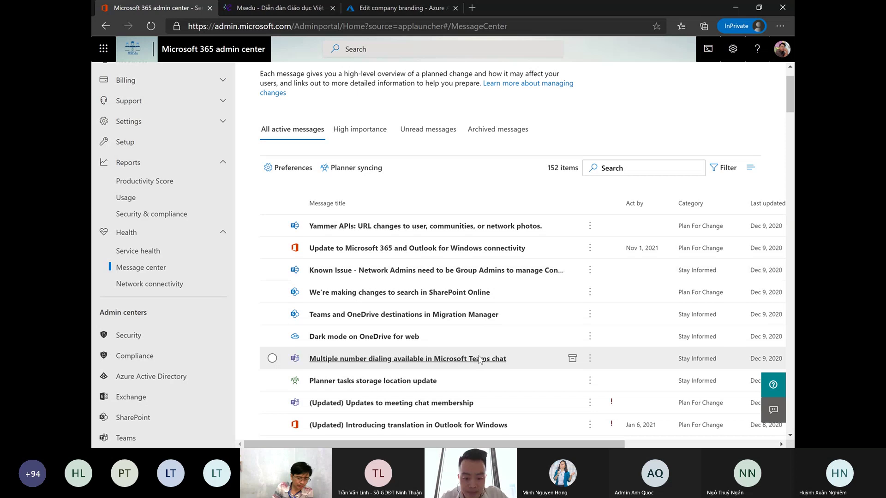
{"action": "scroll", "coordinate": [480, 359], "scroll_direction": "down", "scroll_amount": 1}
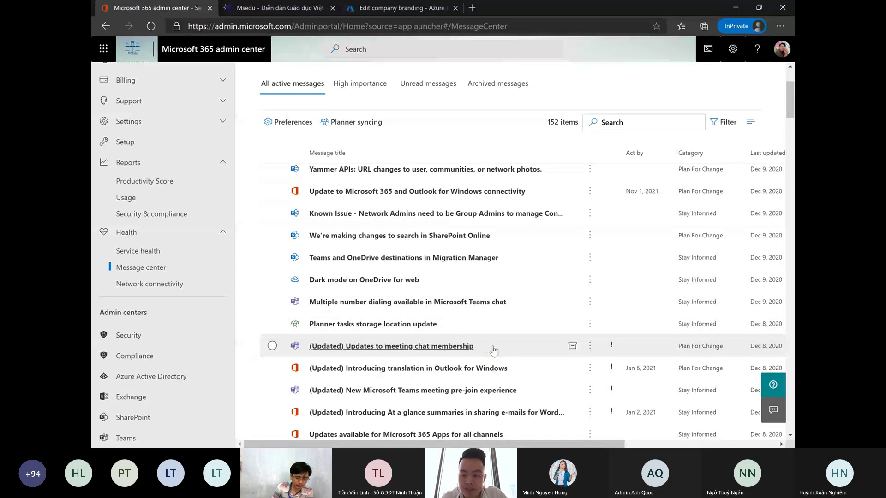
- Read the '(Updated) Updates to meeting chat membership' post, highlighting the 1000-person limit and Q1 timing
{"action": "left_click", "coordinate": [492, 348]}
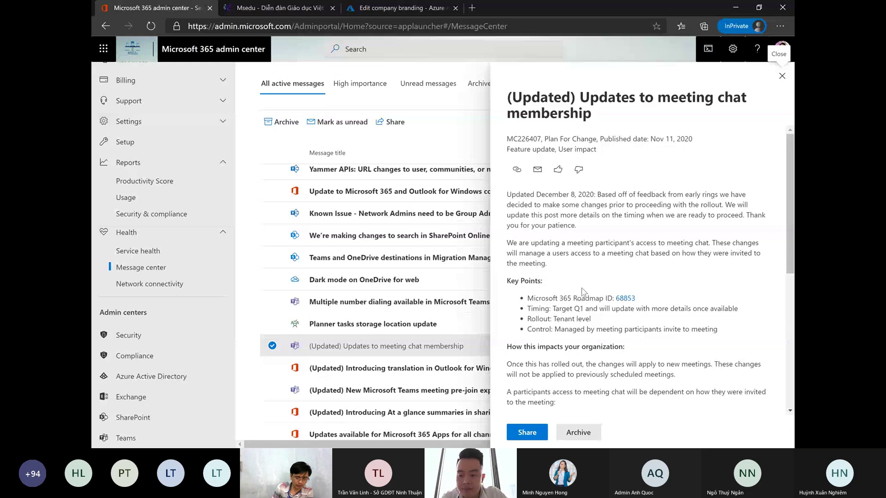
{"action": "scroll", "coordinate": [582, 292], "scroll_direction": "down", "scroll_amount": 2}
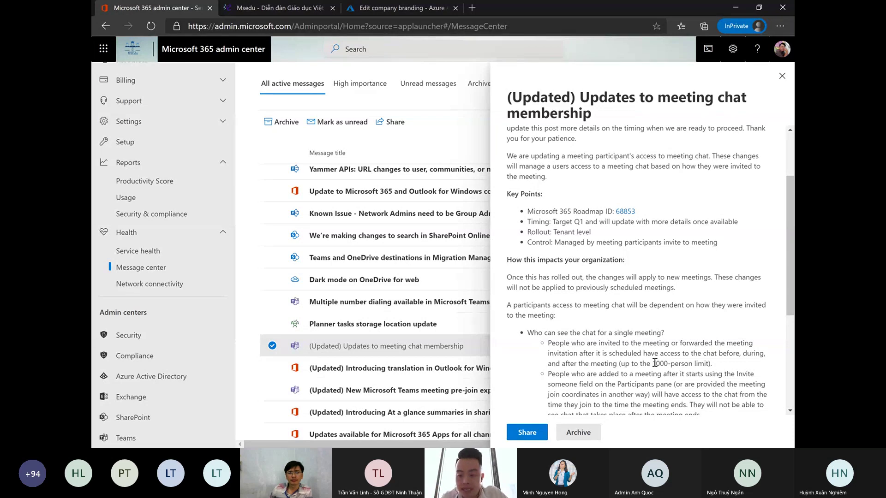
{"action": "left_click_drag", "start_coordinate": [653, 363], "coordinate": [684, 361]}
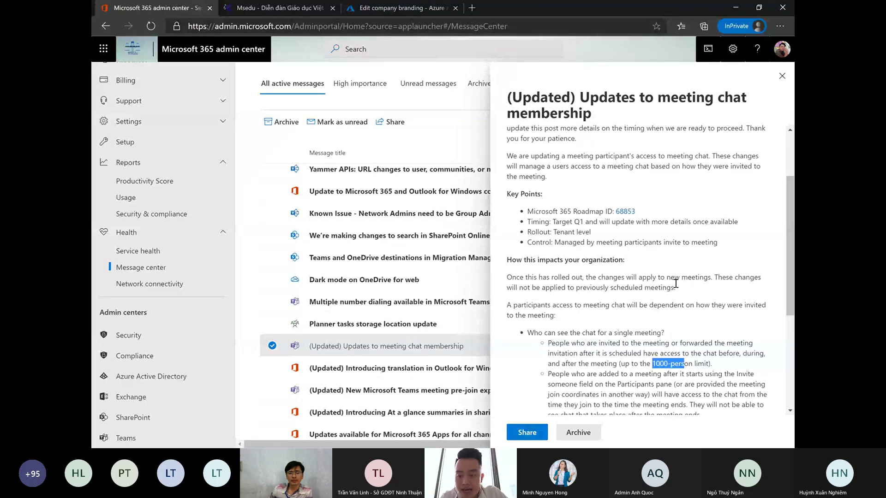
{"action": "double_click", "coordinate": [578, 221]}
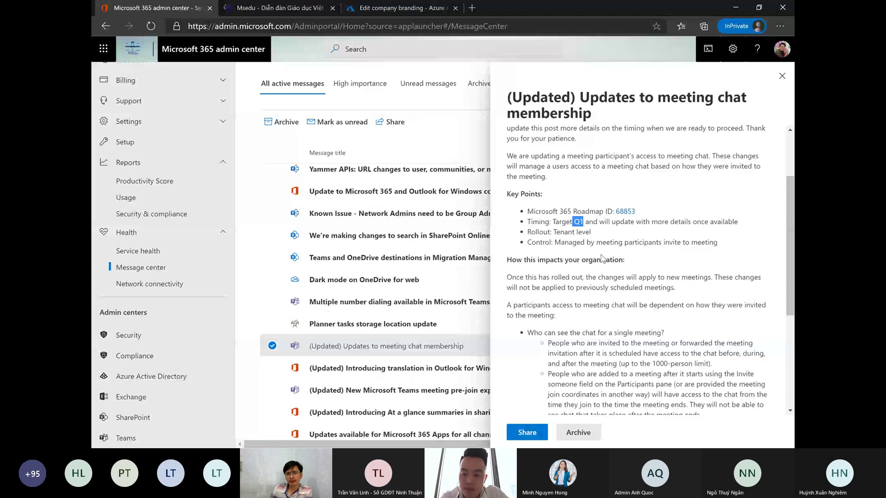
{"action": "scroll", "coordinate": [603, 259], "scroll_direction": "down", "scroll_amount": 1}
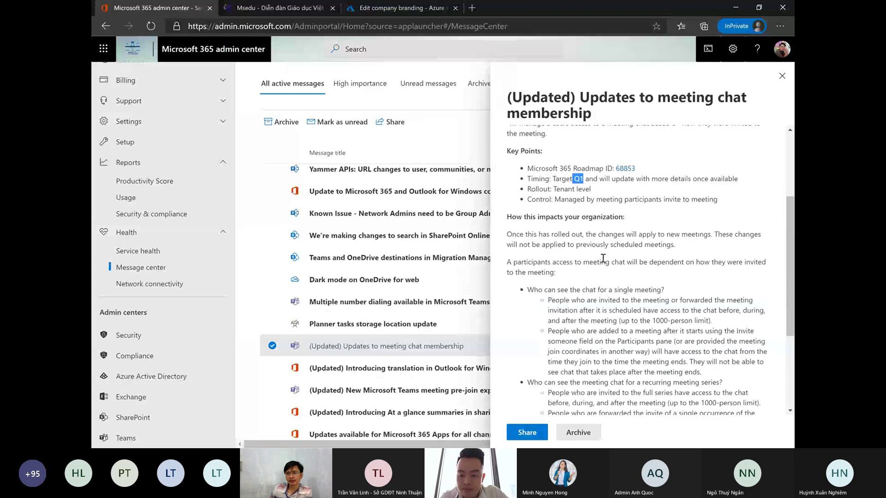
{"action": "scroll", "coordinate": [603, 258], "scroll_direction": "down", "scroll_amount": 3}
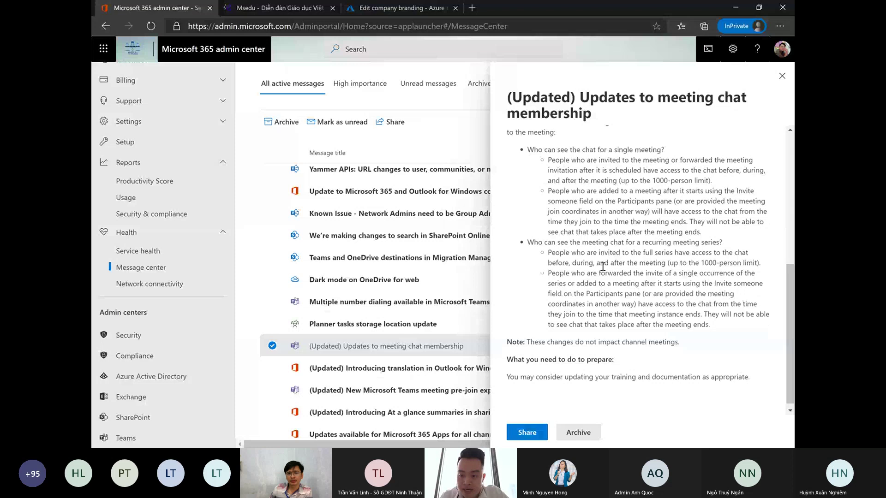
{"action": "scroll", "coordinate": [594, 385], "scroll_direction": "down", "scroll_amount": 1}
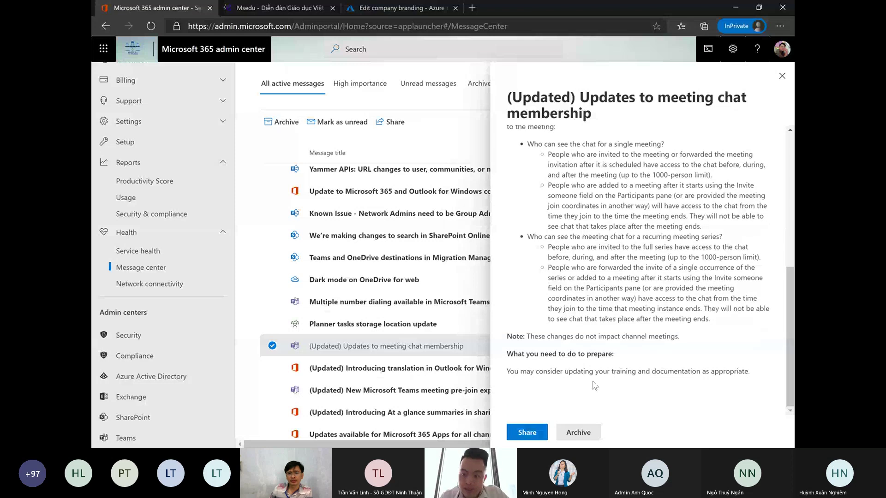
{"action": "left_click", "coordinate": [497, 248]}
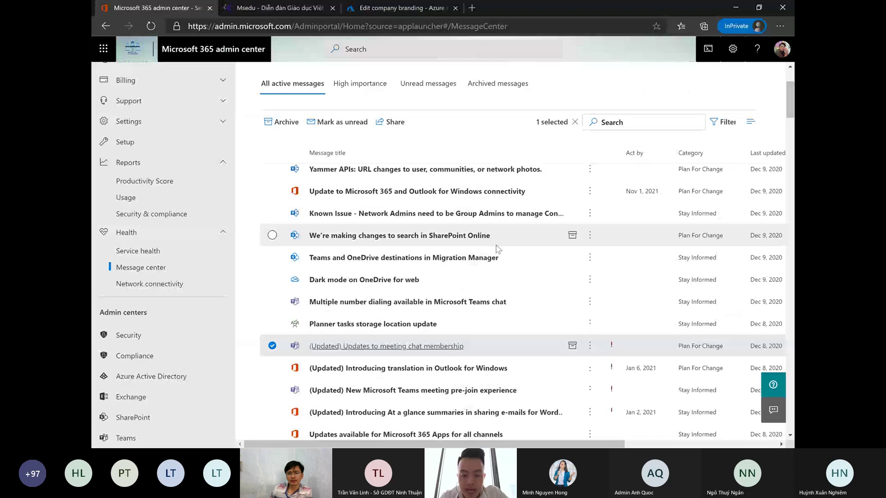
- Read the '(Updated) New Microsoft Teams meeting pre-join experience' post and close it
{"action": "scroll", "coordinate": [496, 252], "scroll_direction": "down", "scroll_amount": 1}
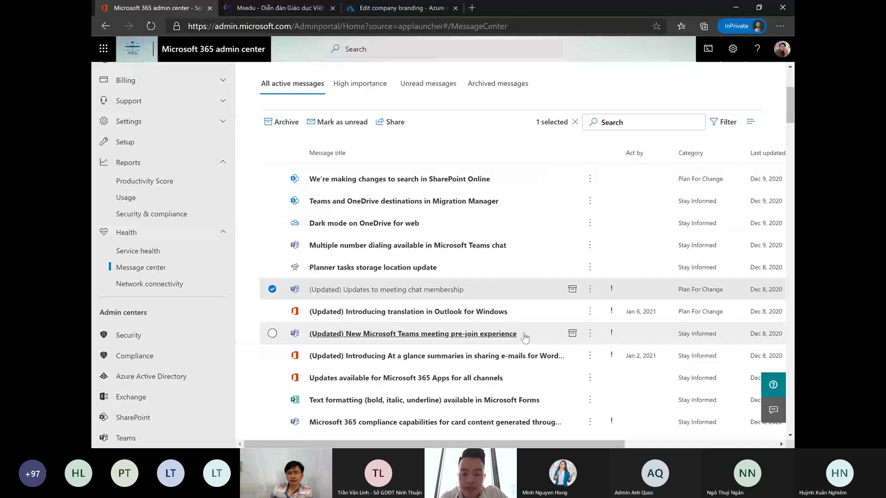
{"action": "left_click", "coordinate": [524, 338]}
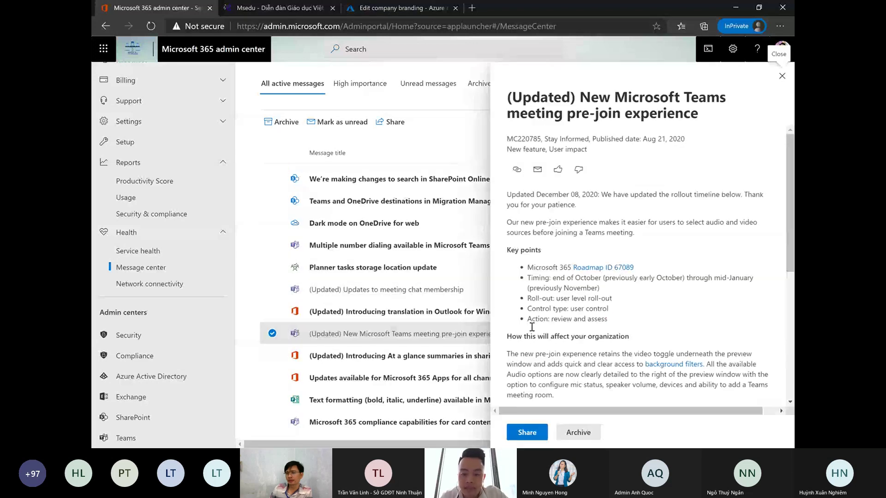
{"action": "scroll", "coordinate": [579, 294], "scroll_direction": "down", "scroll_amount": 2}
{"action": "scroll", "coordinate": [579, 294], "scroll_direction": "down", "scroll_amount": 2}
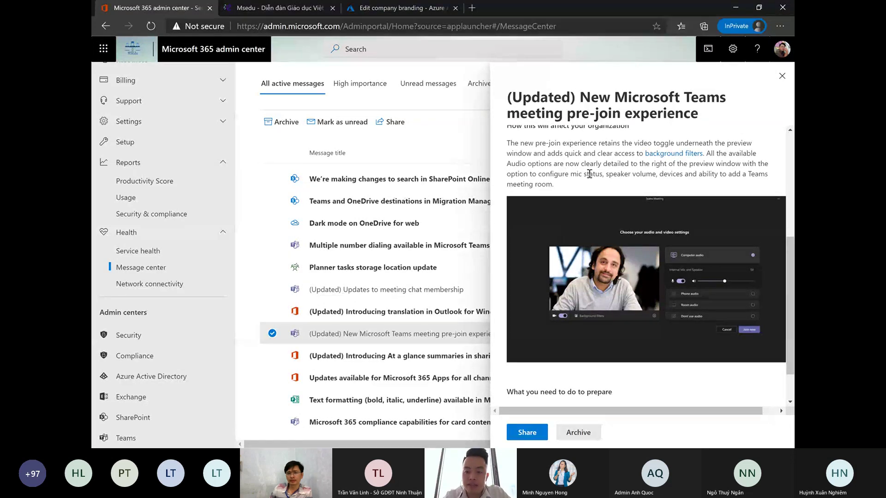
{"action": "left_click", "coordinate": [305, 229]}
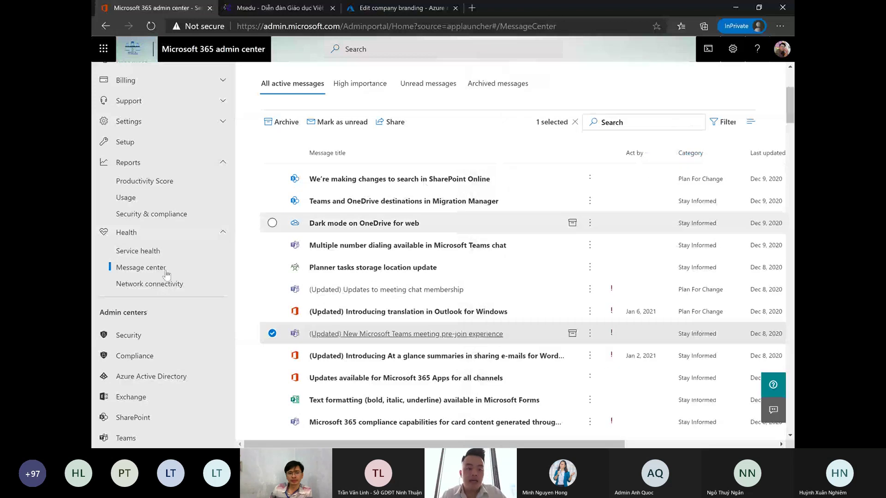
{"action": "scroll", "coordinate": [167, 276], "scroll_direction": "down", "scroll_amount": 1}
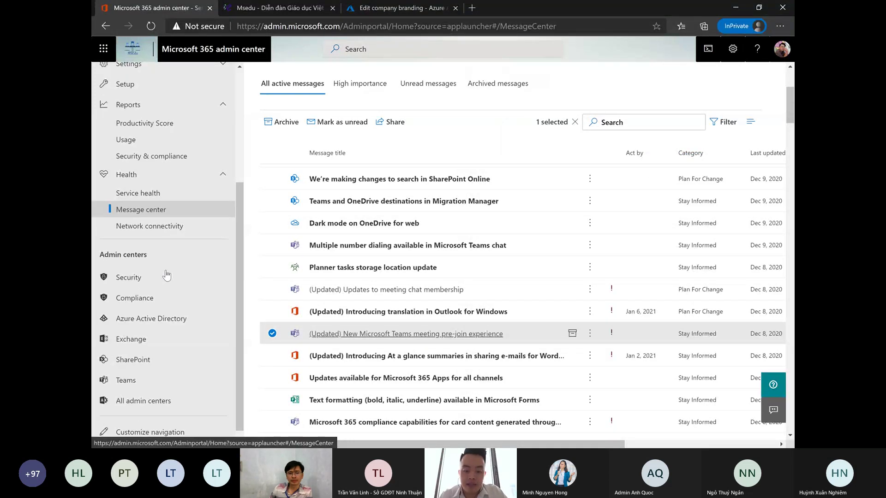
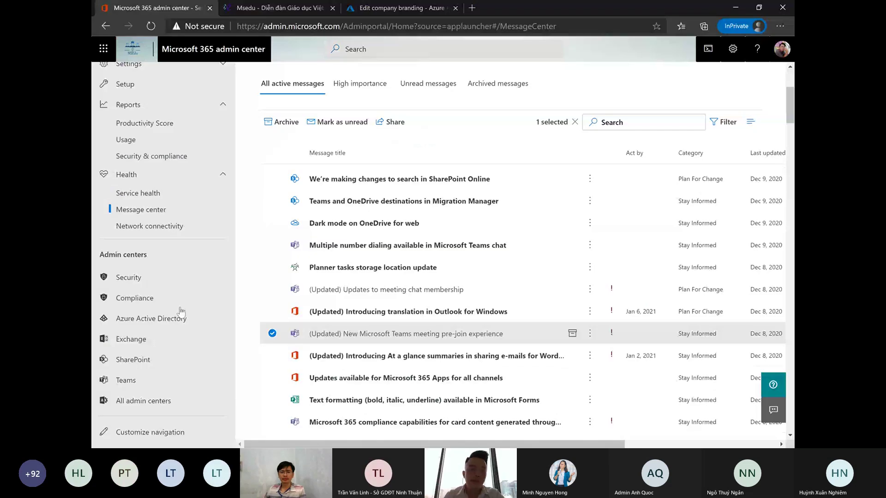
- Launch the Exchange admin center from the Admin centers list and close the Msedu tab
{"action": "scroll", "coordinate": [181, 311], "scroll_direction": "down", "scroll_amount": 1}
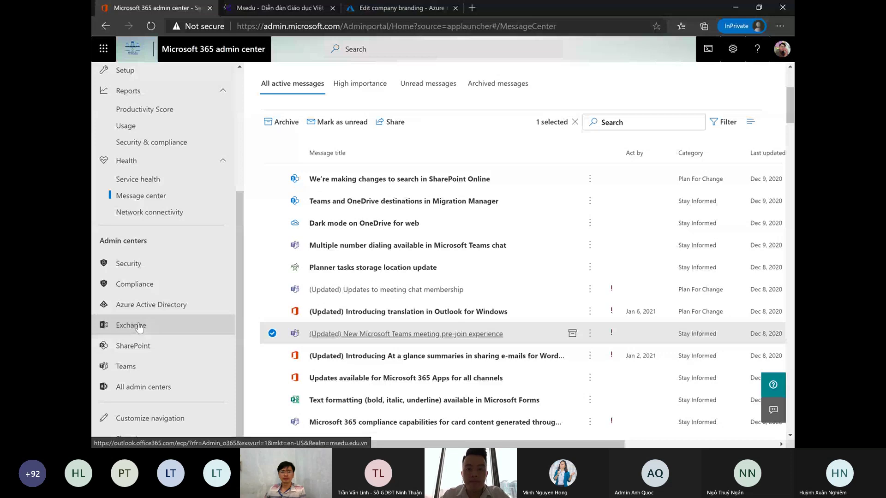
{"action": "left_click", "coordinate": [138, 325]}
{"action": "left_click", "coordinate": [455, 8]}
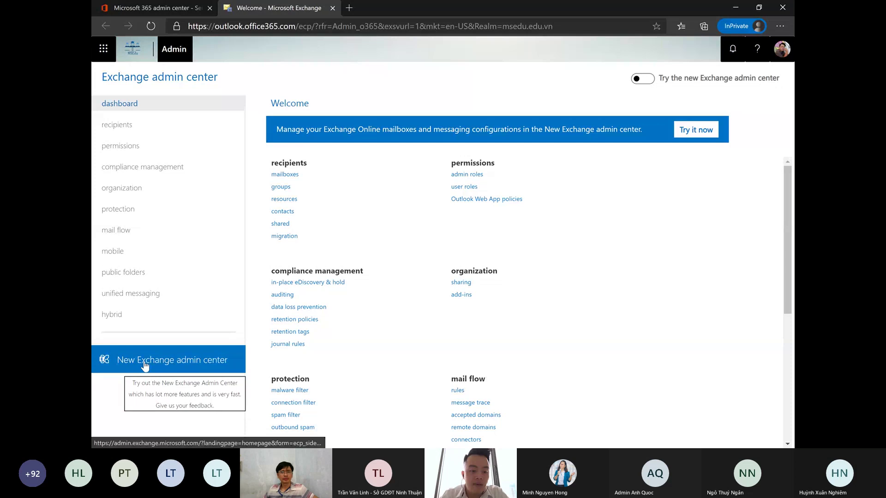
- Preview the new Exchange admin center in its own tab, then return to the classic dashboard
{"action": "left_click", "coordinate": [165, 364]}
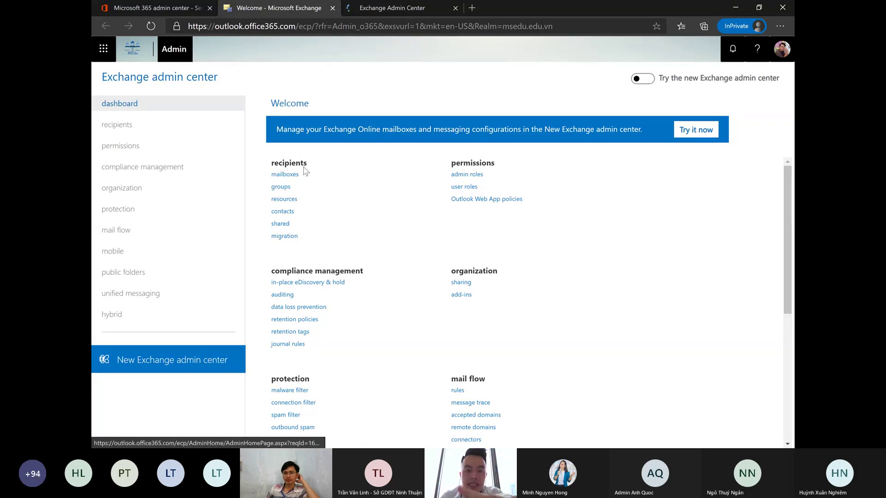
{"action": "left_click", "coordinate": [423, 10]}
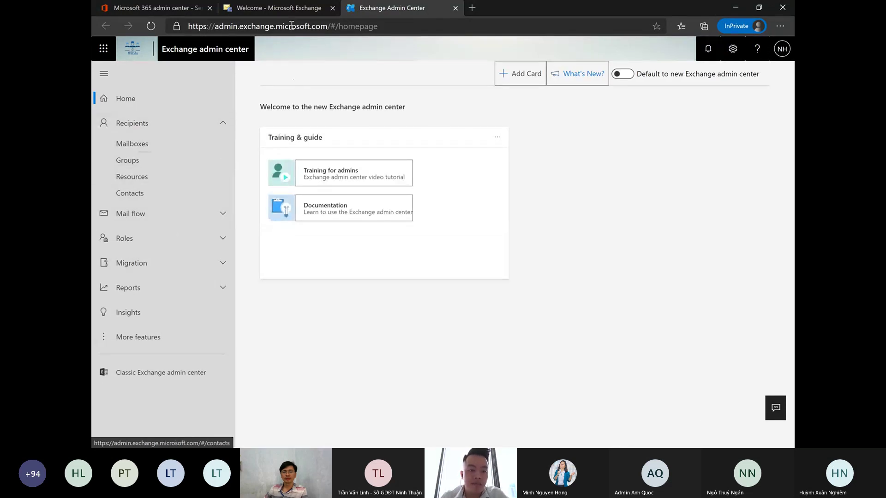
{"action": "left_click", "coordinate": [289, 9]}
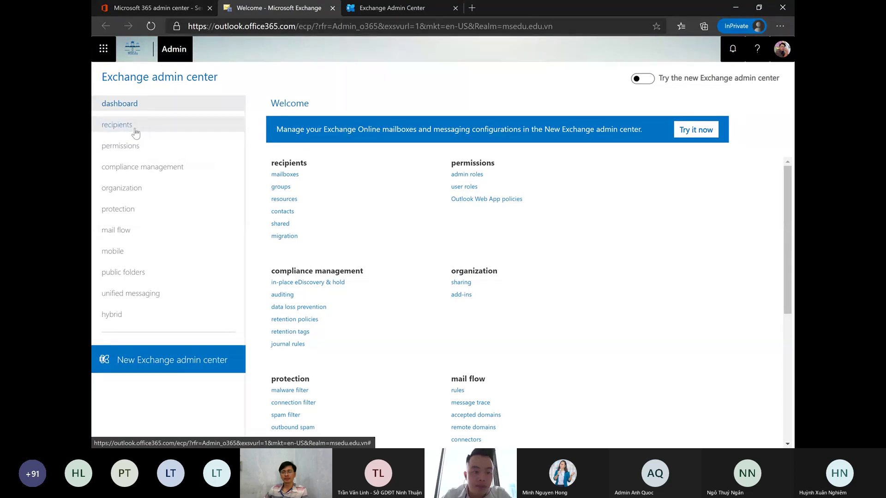
- Show the recipients groups list and expand the menu of new group types
{"action": "left_click", "coordinate": [147, 130]}
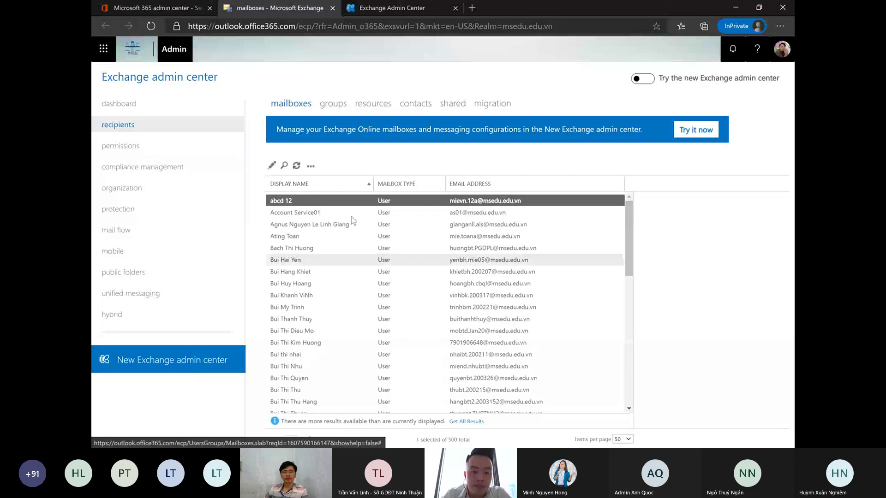
{"action": "left_click", "coordinate": [335, 105]}
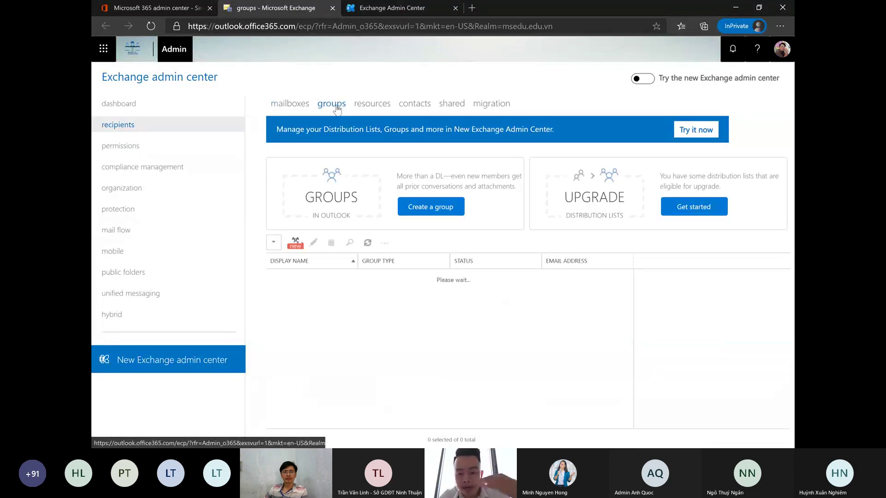
{"action": "left_click", "coordinate": [373, 244]}
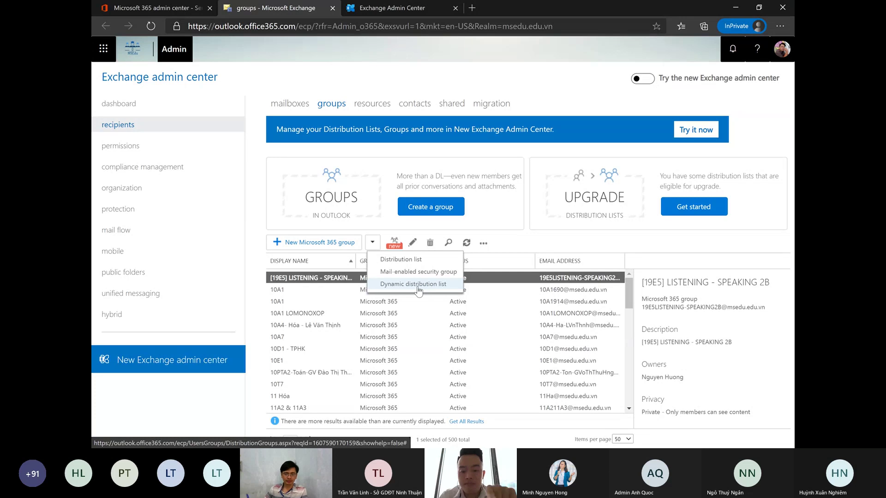
- Start creating a new dynamic distribution list
{"action": "left_click", "coordinate": [419, 284]}
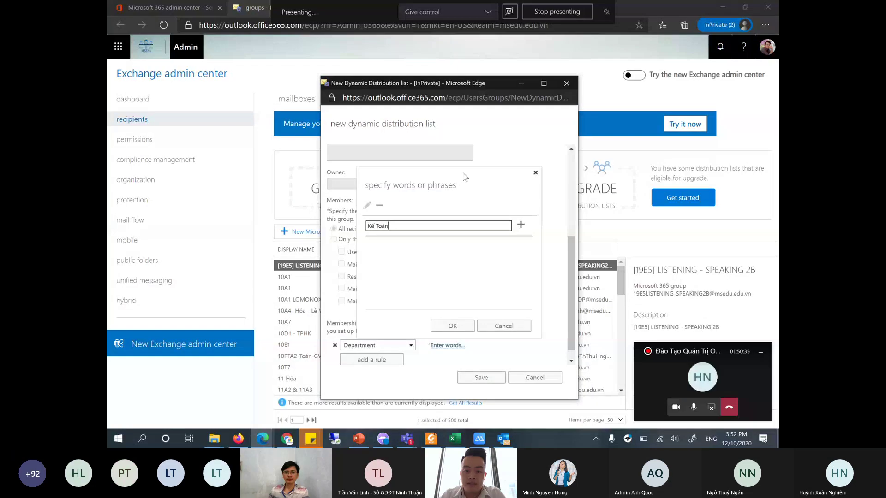
- Close the words dialog and review the list's name, ALLMIE alias and membership text
{"action": "key", "text": "ctrl+a"}
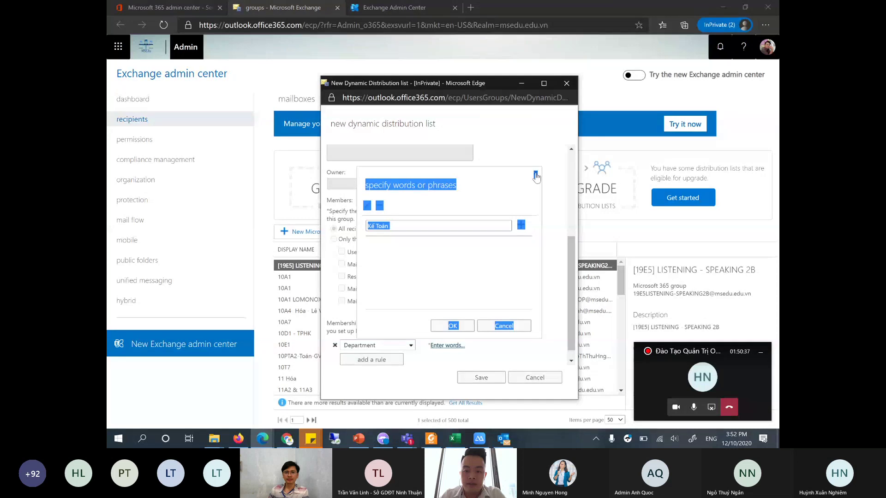
{"action": "left_click", "coordinate": [535, 175]}
{"action": "scroll", "coordinate": [572, 258], "scroll_direction": "up", "scroll_amount": 5}
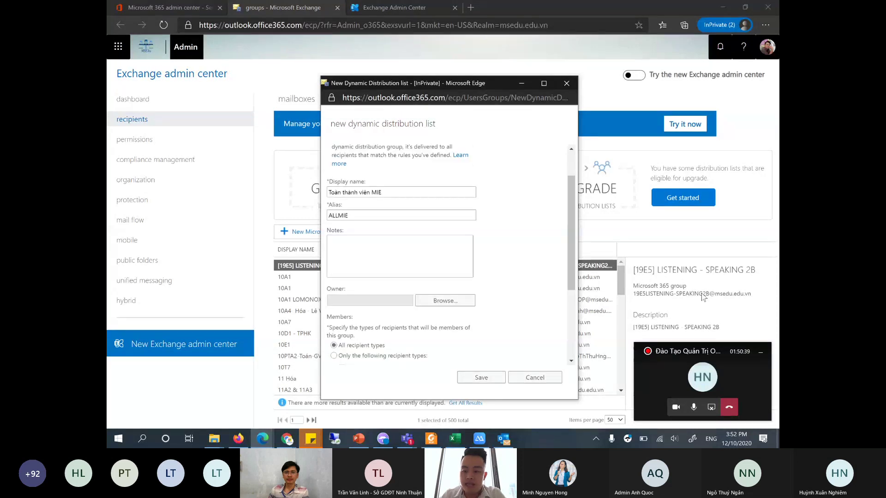
{"action": "left_click", "coordinate": [760, 358]}
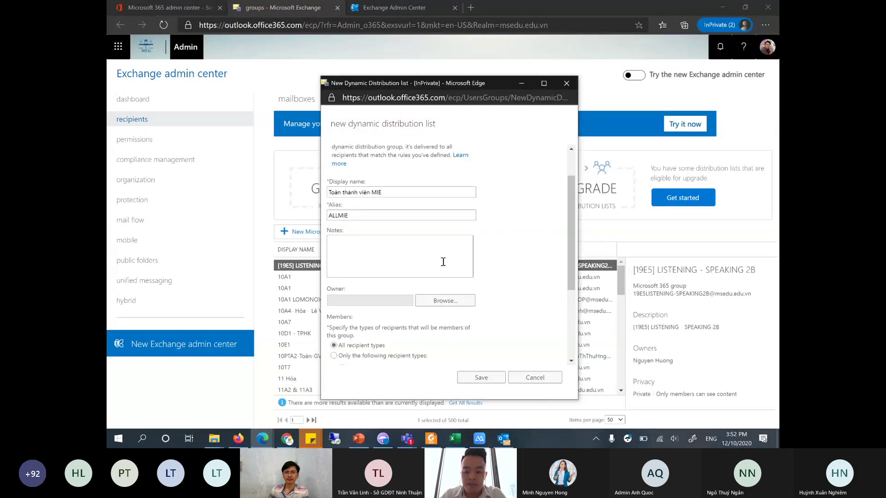
{"action": "left_click", "coordinate": [353, 215]}
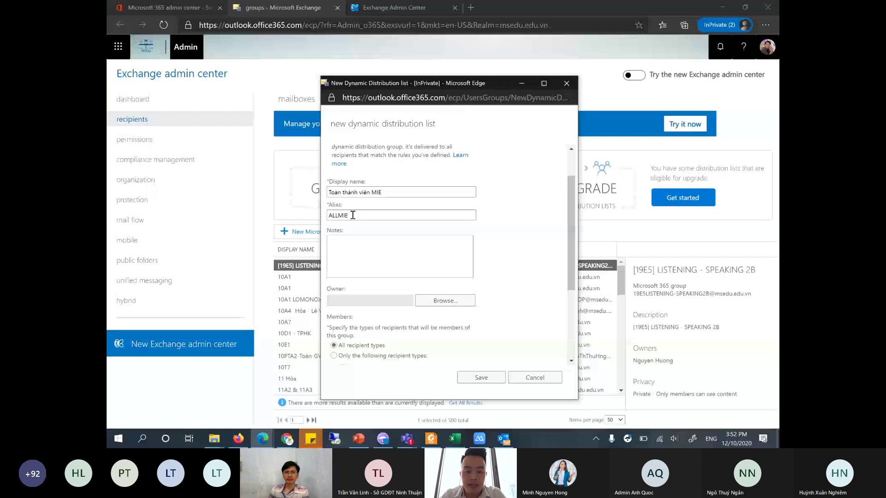
{"action": "double_click", "coordinate": [350, 216]}
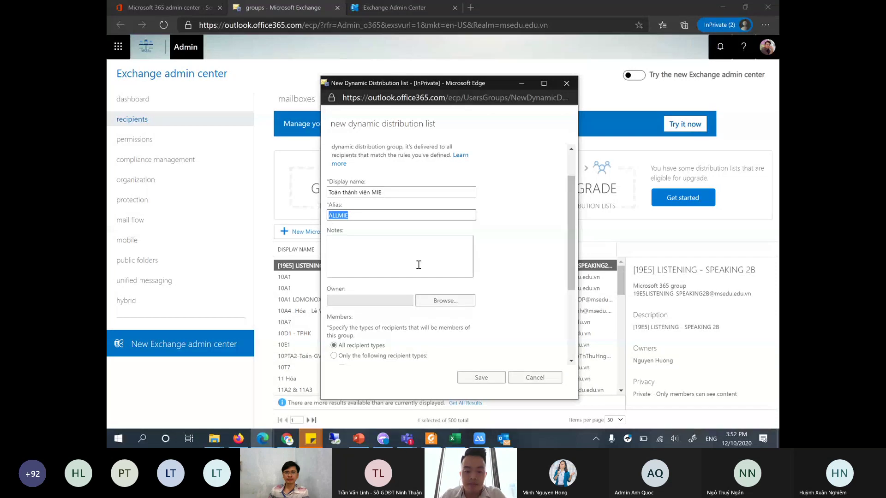
{"action": "scroll", "coordinate": [418, 264], "scroll_direction": "down", "scroll_amount": 2}
{"action": "left_click_drag", "start_coordinate": [331, 221], "coordinate": [364, 247]}
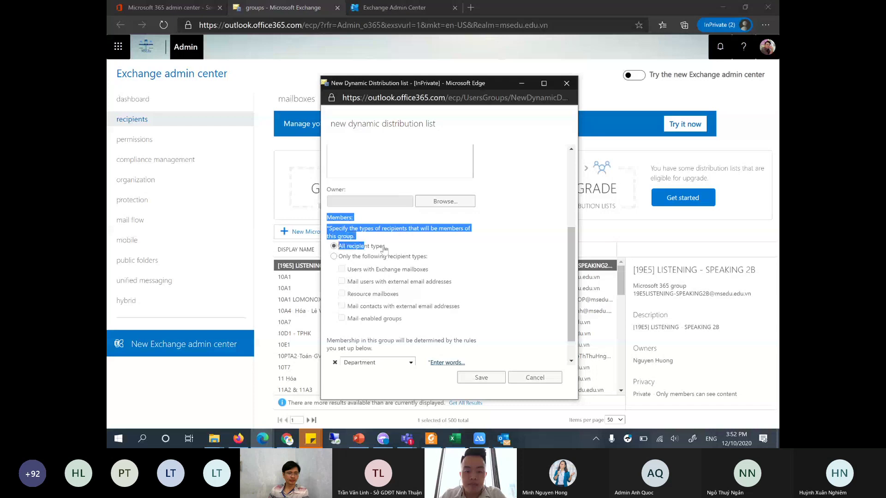
{"action": "left_click", "coordinate": [364, 249]}
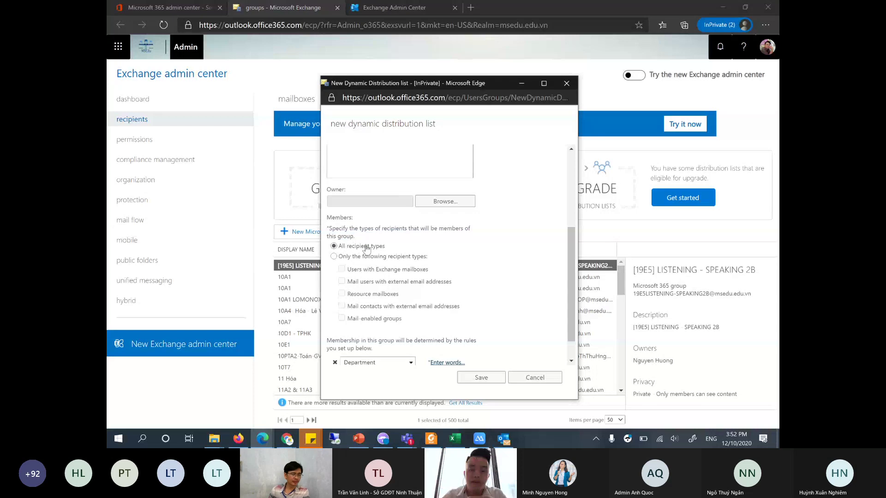
- Set the membership rule to Department with the word 'Kế toán'
{"action": "scroll", "coordinate": [381, 264], "scroll_direction": "down", "scroll_amount": 1}
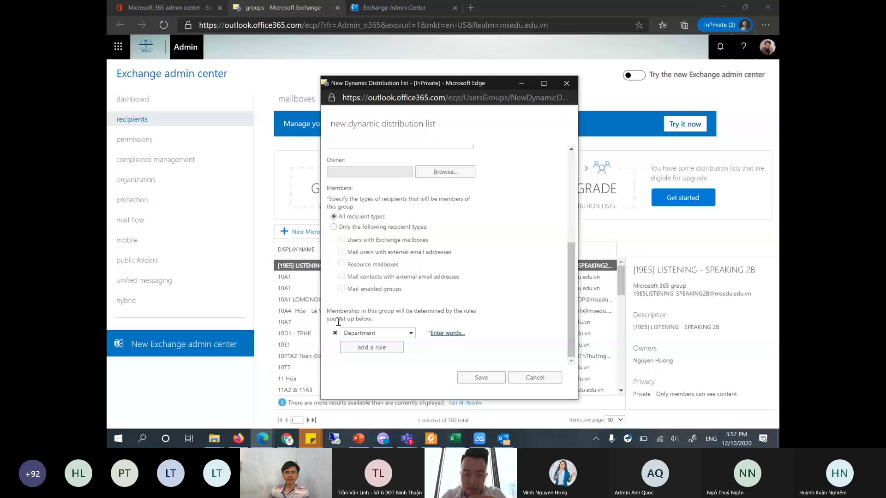
{"action": "left_click", "coordinate": [362, 333]}
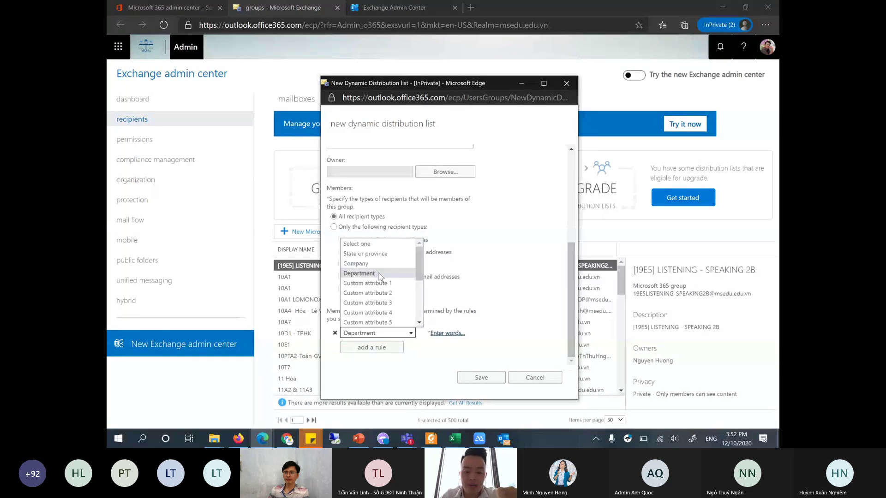
{"action": "left_click", "coordinate": [380, 274]}
{"action": "left_click", "coordinate": [446, 333]}
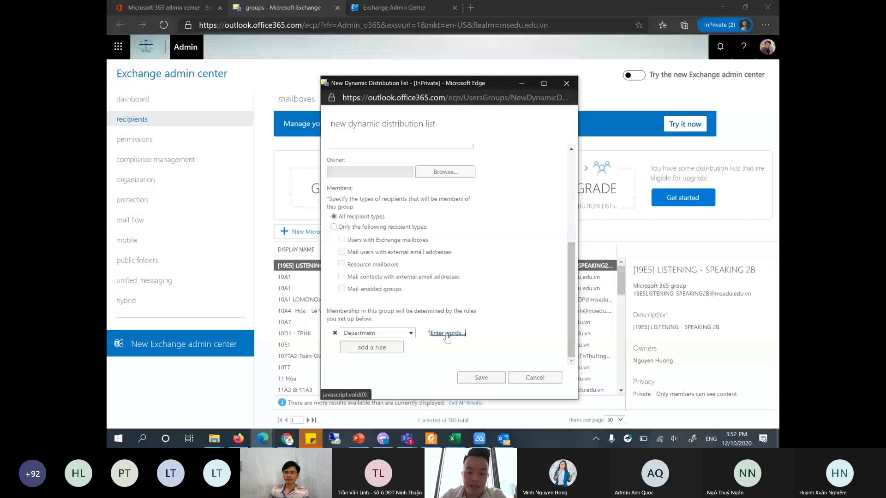
{"action": "left_click", "coordinate": [431, 227]}
{"action": "type", "text": "K"}
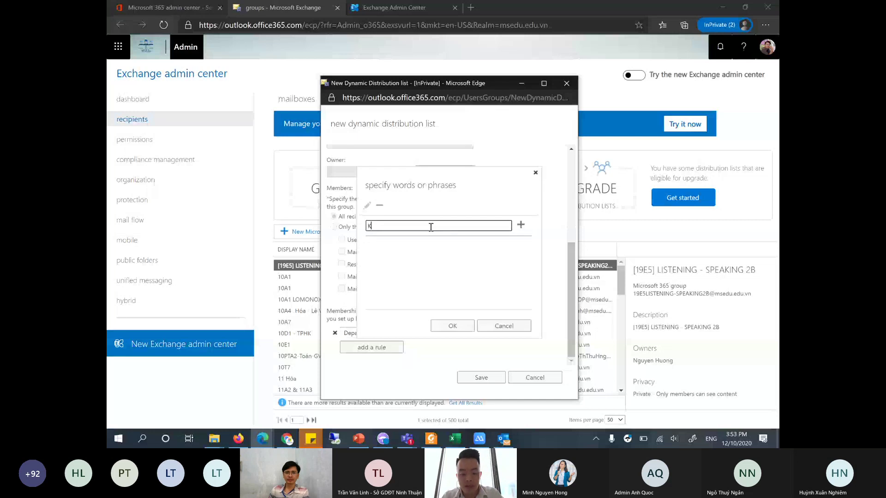
{"action": "type", "text": "ê toán"}
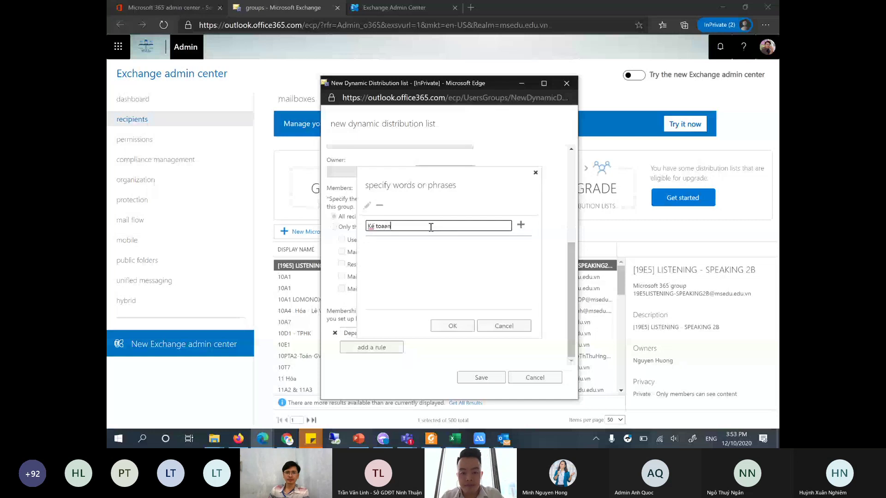
{"action": "left_click", "coordinate": [521, 225]}
{"action": "left_click", "coordinate": [466, 325]}
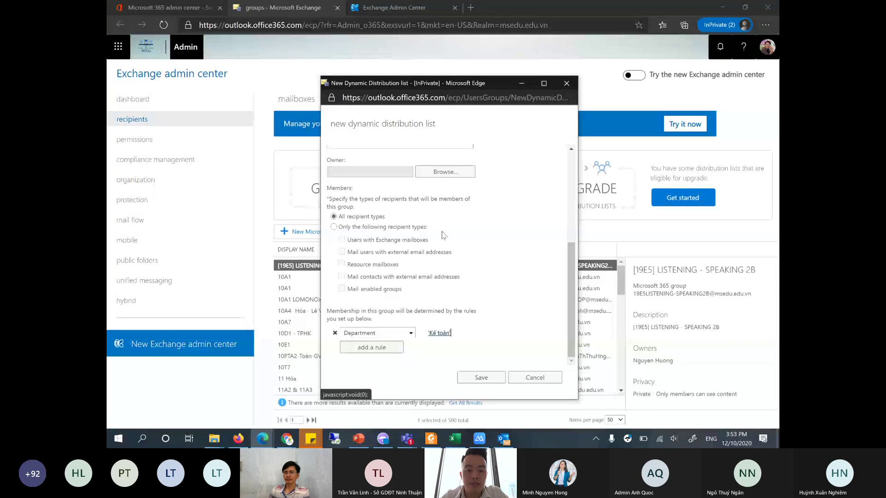
- Discard the dynamic distribution list draft and open group 10A1 for editing
{"action": "left_click", "coordinate": [528, 379]}
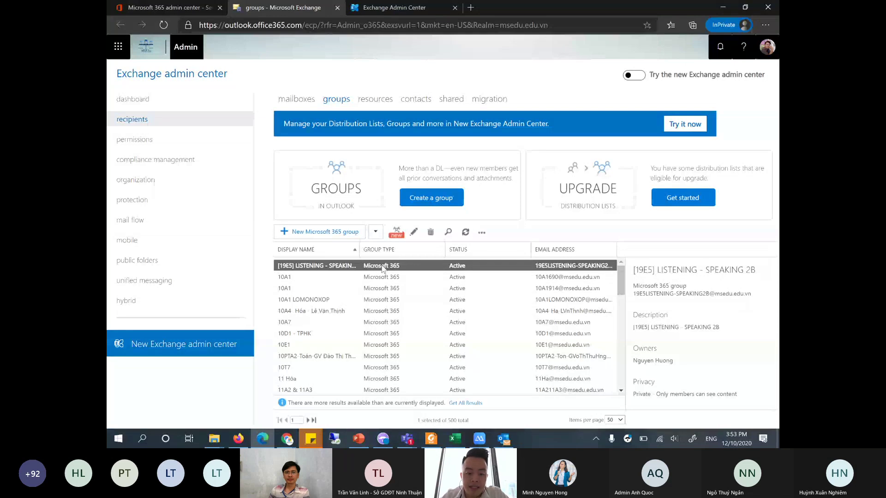
{"action": "left_click", "coordinate": [393, 279]}
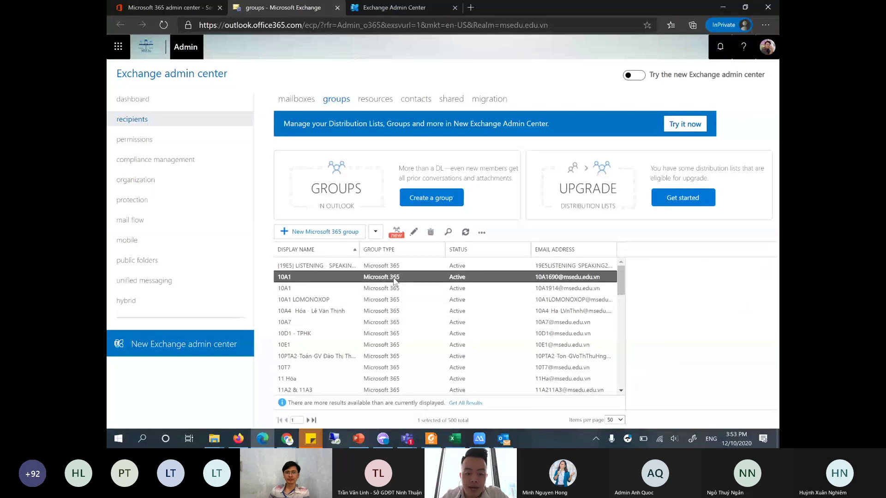
{"action": "double_click", "coordinate": [323, 277]}
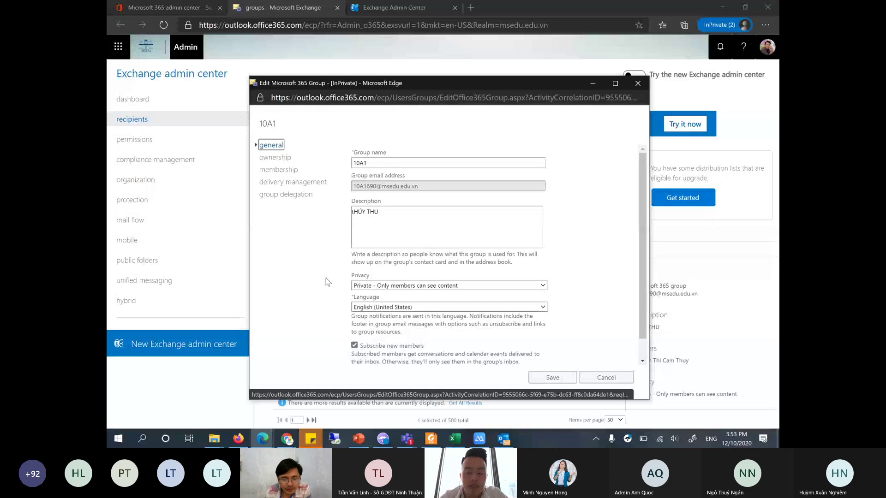
- Show the delivery management settings of group 10A1
{"action": "left_click", "coordinate": [308, 183]}
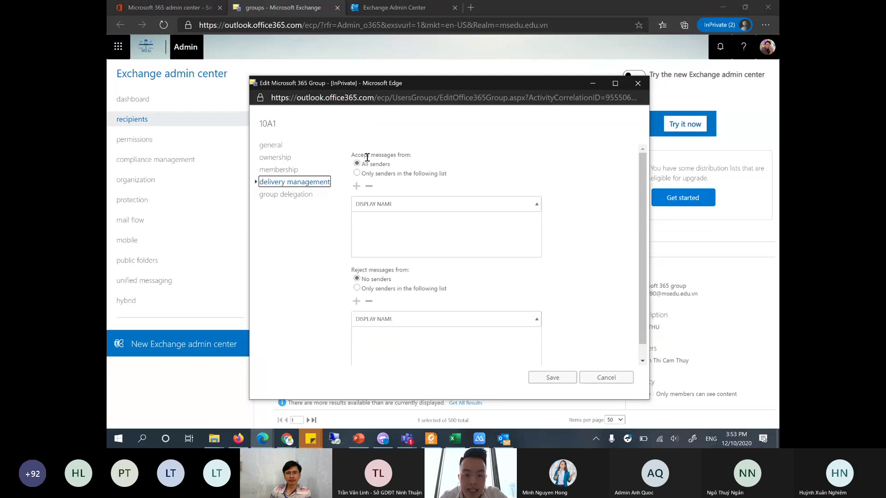
- Restrict 10A1 to accept messages only from groups 002, 01 and 02
{"action": "left_click_drag", "start_coordinate": [358, 154], "coordinate": [405, 152]}
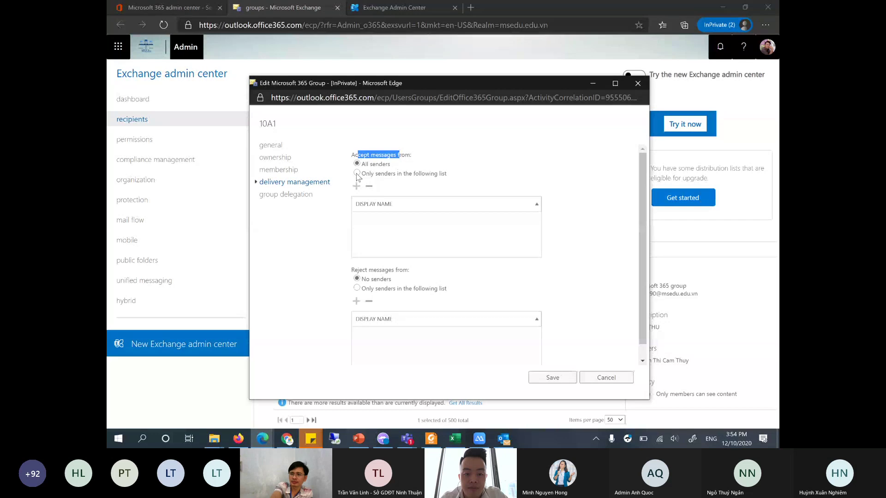
{"action": "left_click", "coordinate": [357, 174]}
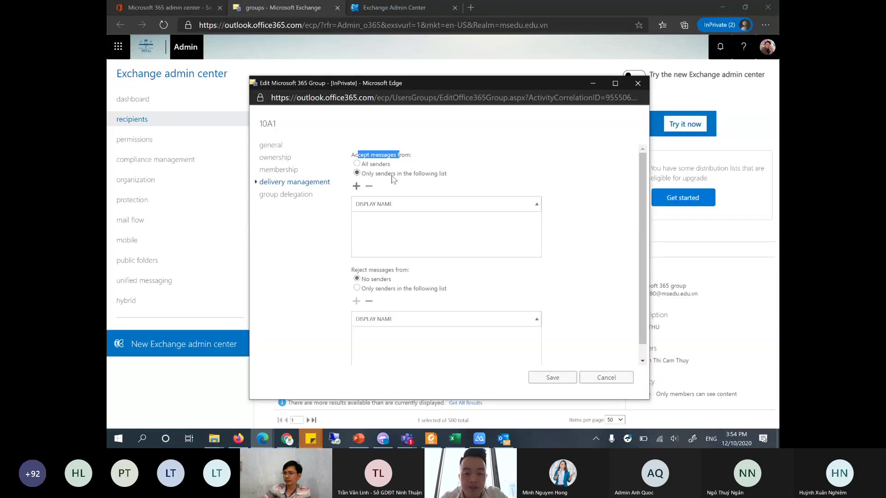
{"action": "left_click", "coordinate": [359, 191]}
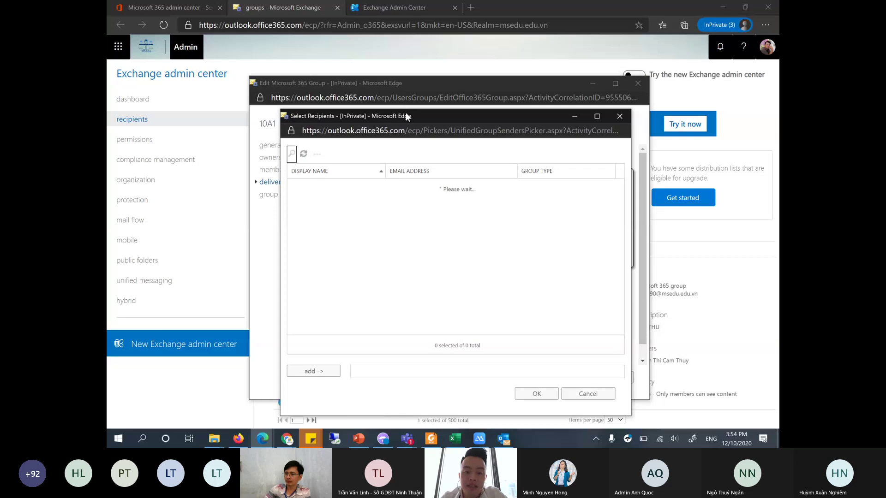
{"action": "left_click_drag", "start_coordinate": [404, 110], "coordinate": [542, 89]}
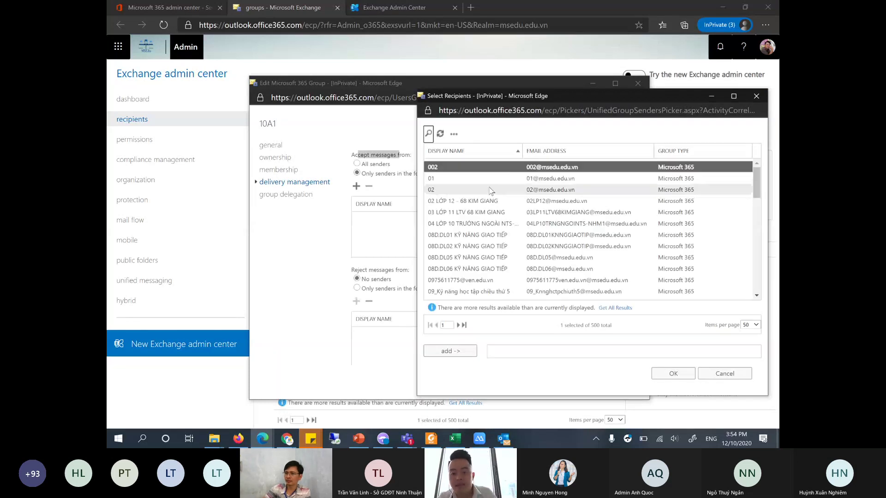
{"action": "left_click", "coordinate": [491, 193], "text": "shift"}
{"action": "key", "text": "Return"}
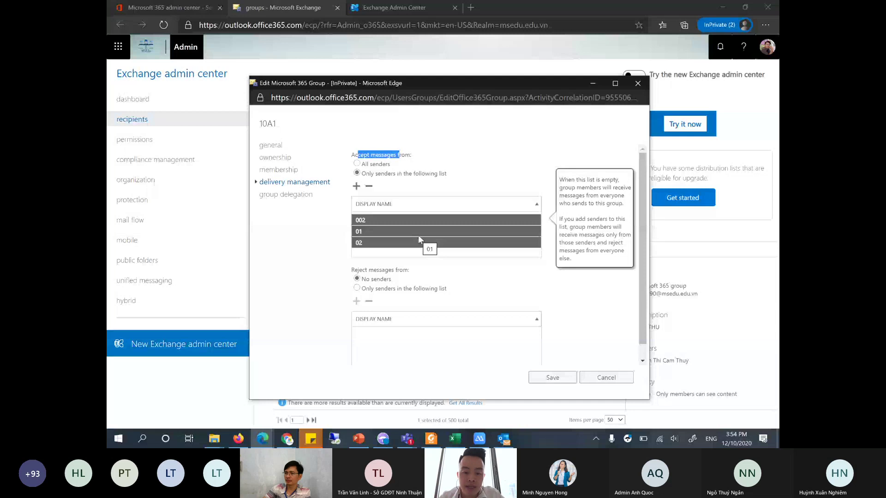
{"action": "scroll", "coordinate": [418, 234], "scroll_direction": "down", "scroll_amount": 1}
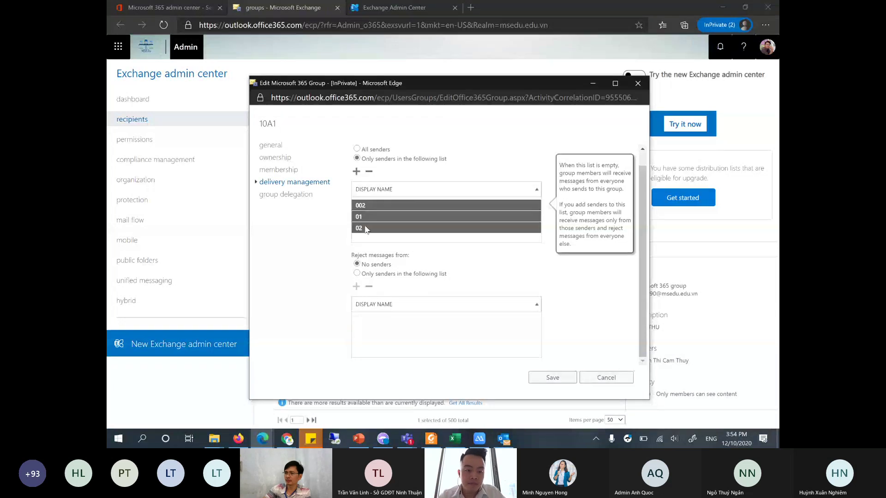
{"action": "left_click", "coordinate": [300, 196]}
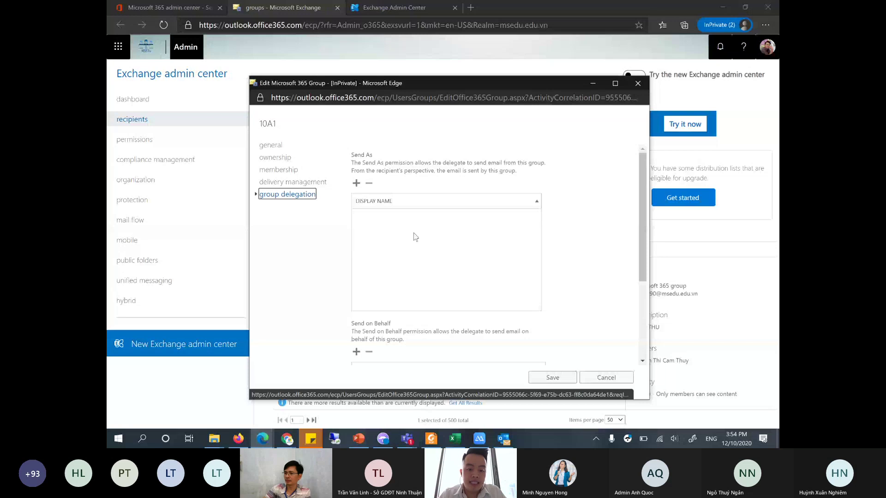
- Review 10A1's delegation and delivery settings, then cancel the editor unsaved
{"action": "scroll", "coordinate": [415, 237], "scroll_direction": "down", "scroll_amount": 3}
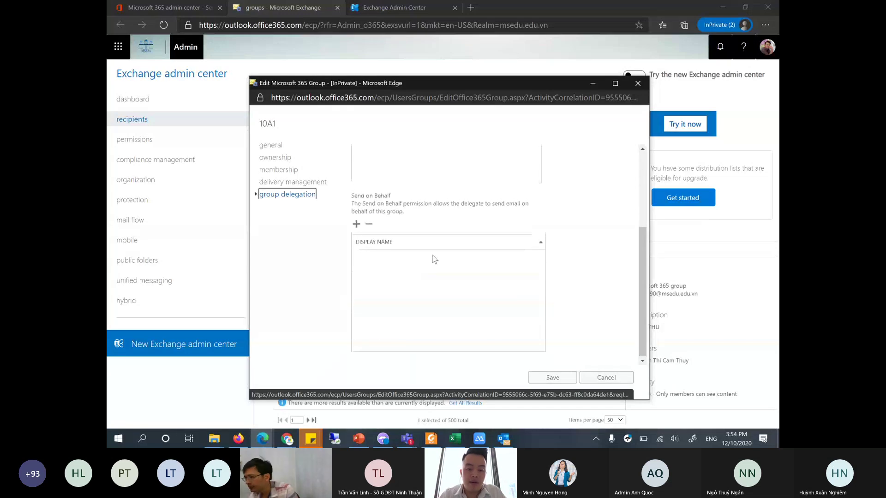
{"action": "scroll", "coordinate": [434, 258], "scroll_direction": "up", "scroll_amount": 3}
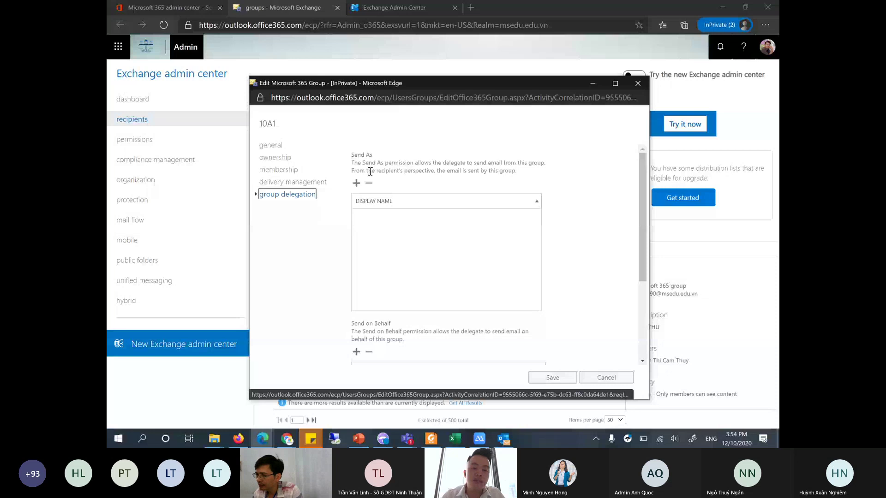
{"action": "scroll", "coordinate": [397, 236], "scroll_direction": "down", "scroll_amount": 2}
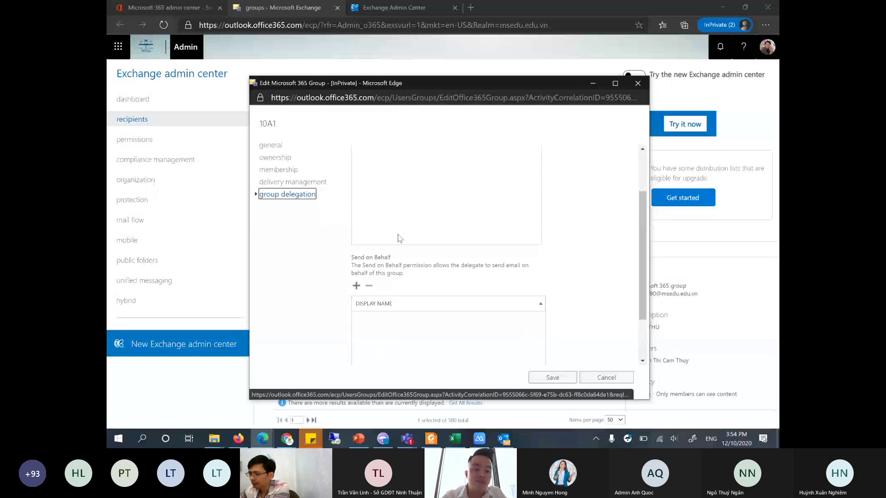
{"action": "scroll", "coordinate": [401, 239], "scroll_direction": "up", "scroll_amount": 2}
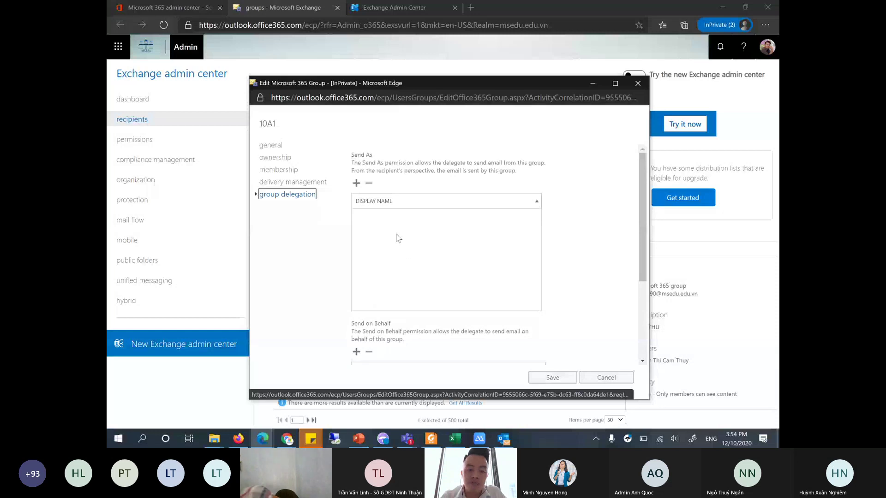
{"action": "left_click", "coordinate": [323, 185]}
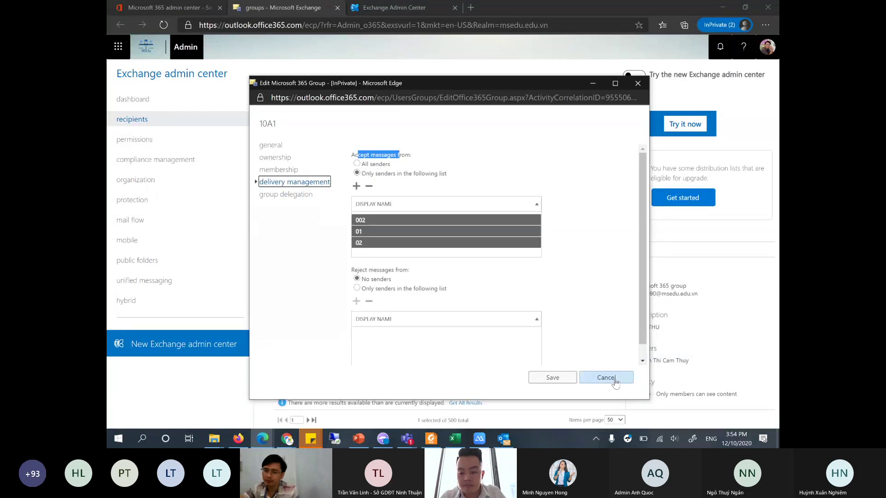
{"action": "left_click", "coordinate": [606, 378]}
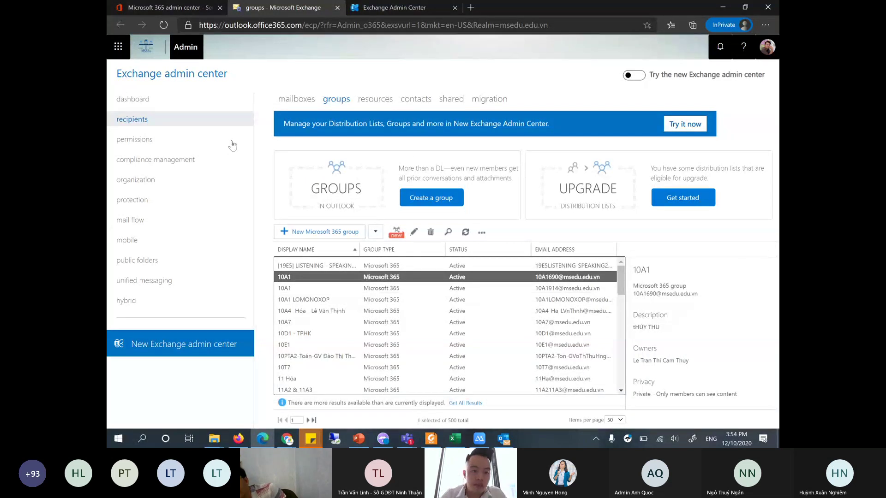
- Switch to the Microsoft 365 admin center and open Groups > Active groups
{"action": "left_click", "coordinate": [187, 10]}
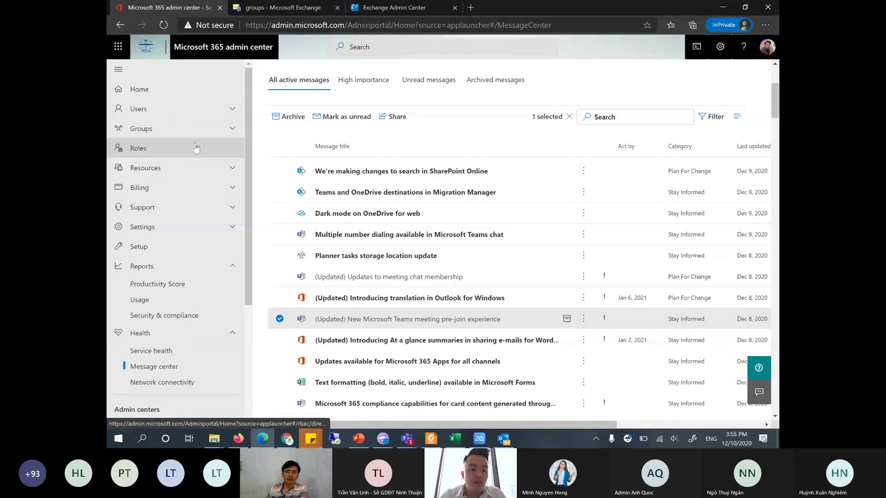
{"action": "left_click", "coordinate": [199, 133]}
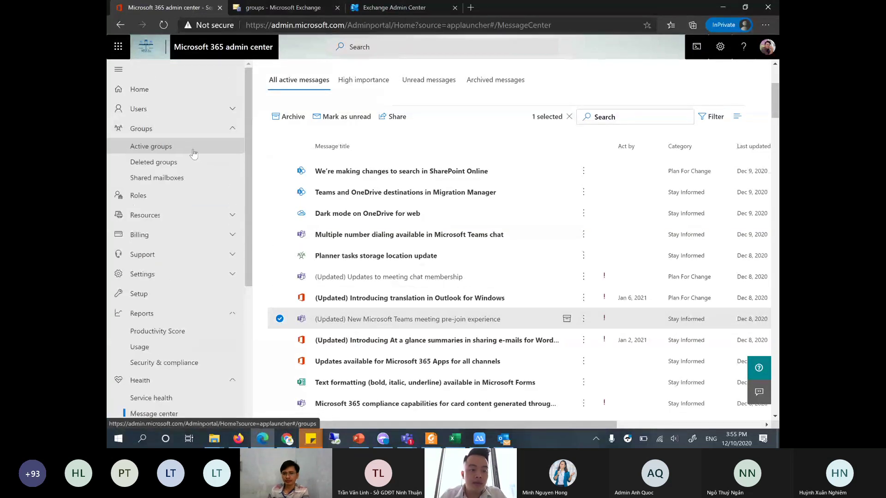
{"action": "left_click", "coordinate": [193, 152]}
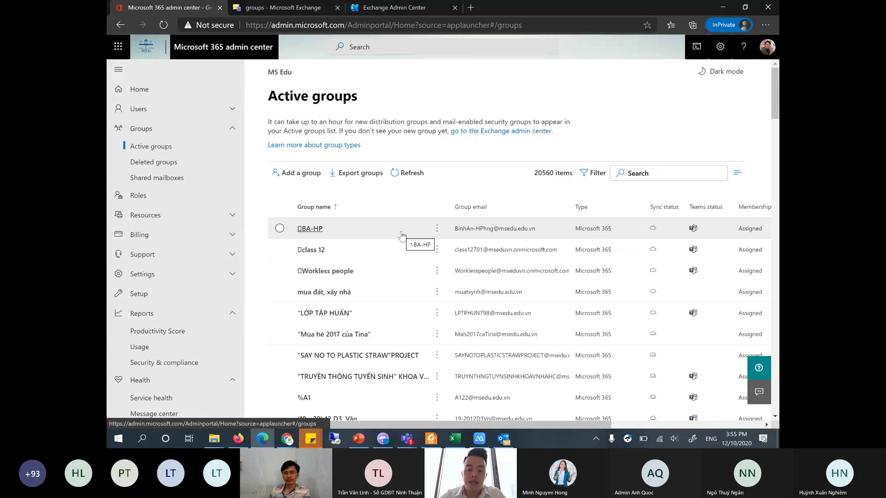
- Review BA-HP's members and owners (1 owner, 5 members), then close its panels
{"action": "left_click", "coordinate": [332, 232]}
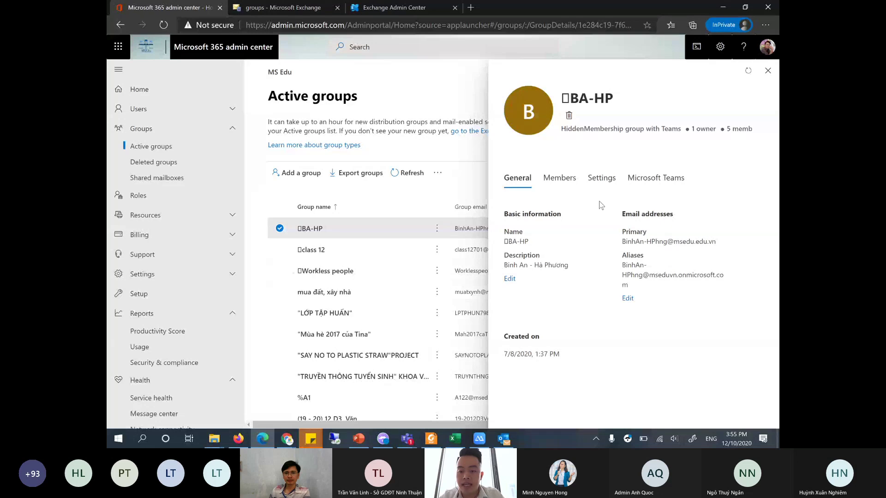
{"action": "left_click", "coordinate": [563, 184]}
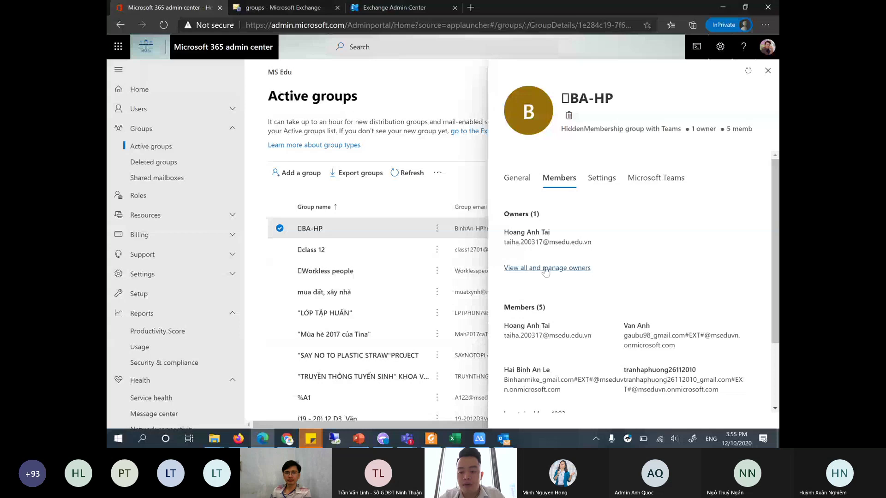
{"action": "left_click", "coordinate": [545, 269]}
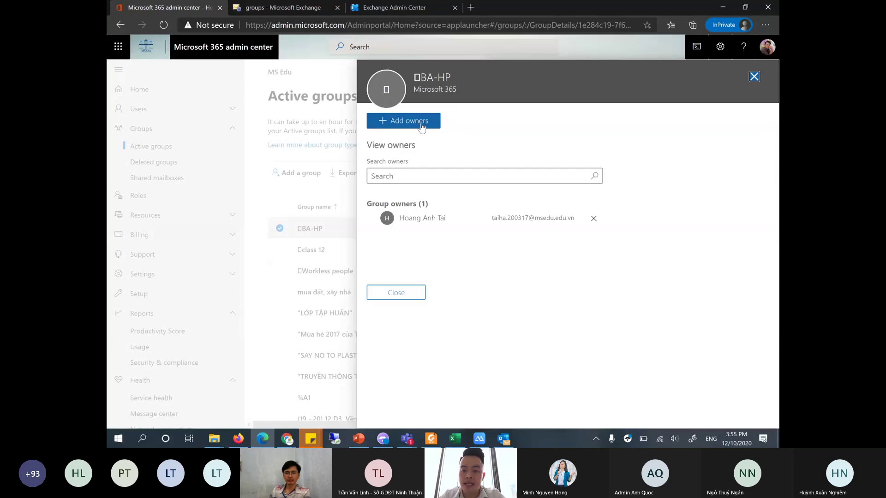
{"action": "left_click", "coordinate": [753, 77]}
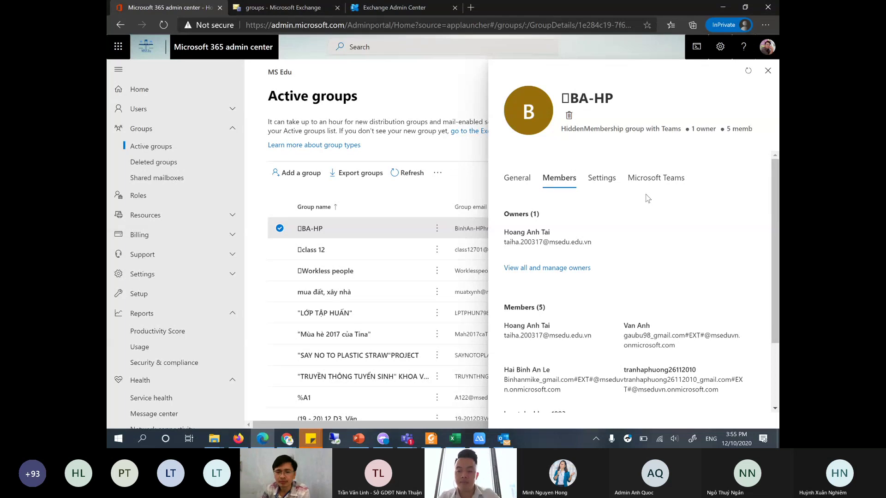
{"action": "left_click", "coordinate": [765, 73]}
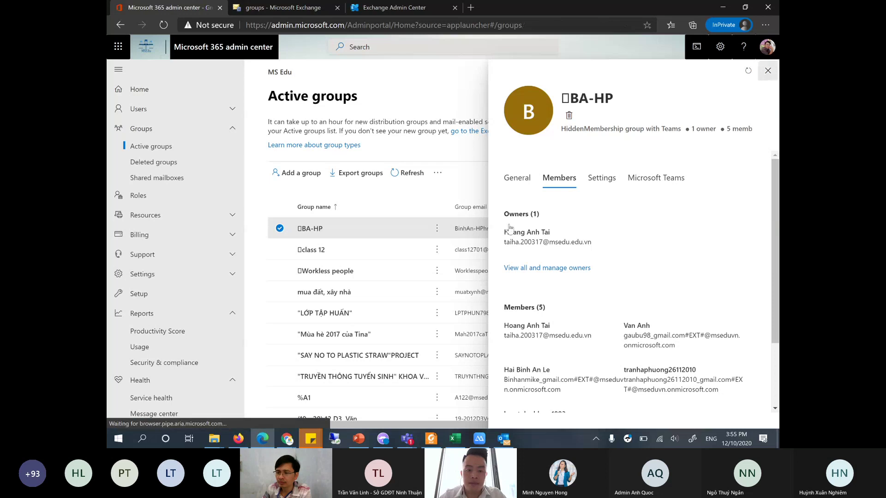
- Go to Exchange mail flow rules and list the new-rule templates from the + menu
{"action": "left_click", "coordinate": [312, 7]}
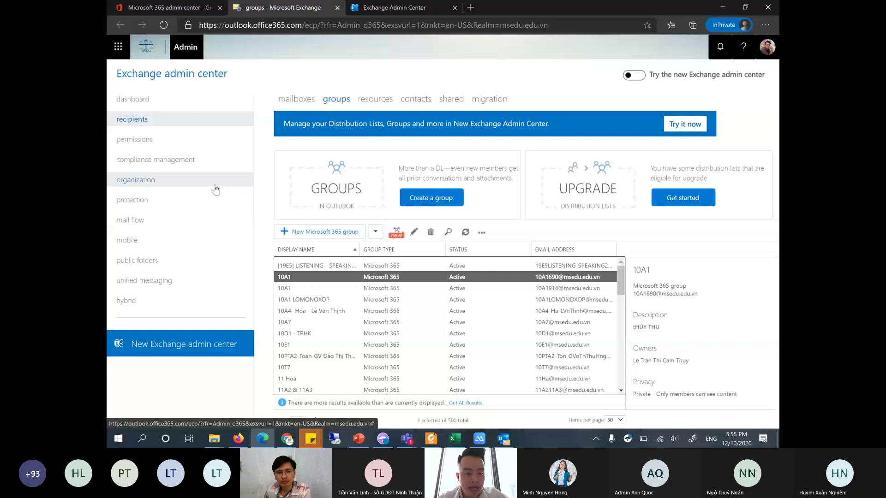
{"action": "left_click", "coordinate": [216, 187]}
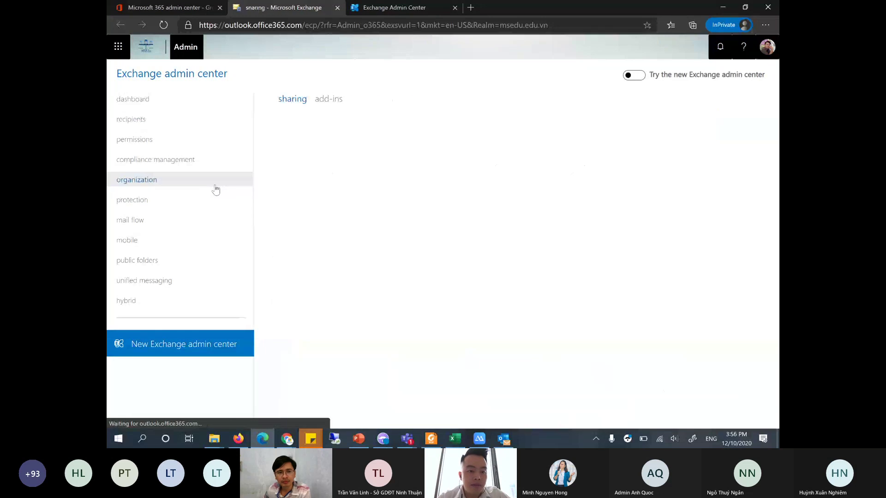
{"action": "left_click", "coordinate": [199, 209]}
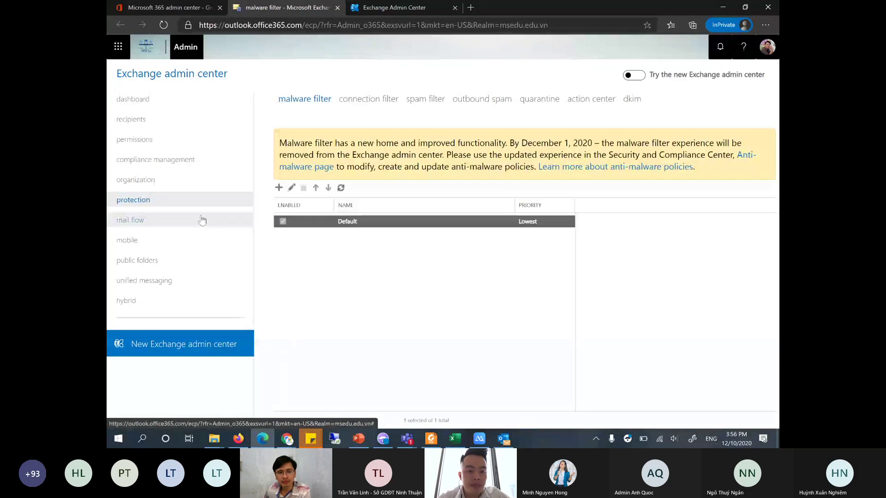
{"action": "left_click", "coordinate": [199, 220]}
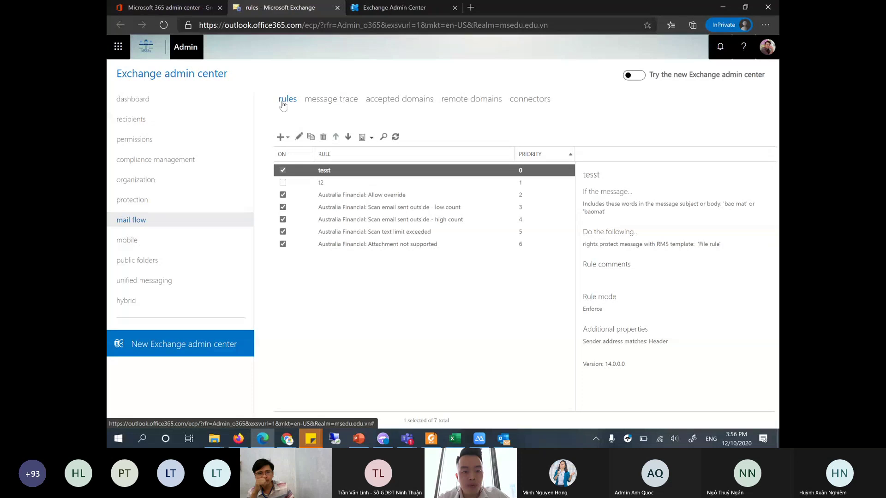
{"action": "left_click", "coordinate": [286, 139]}
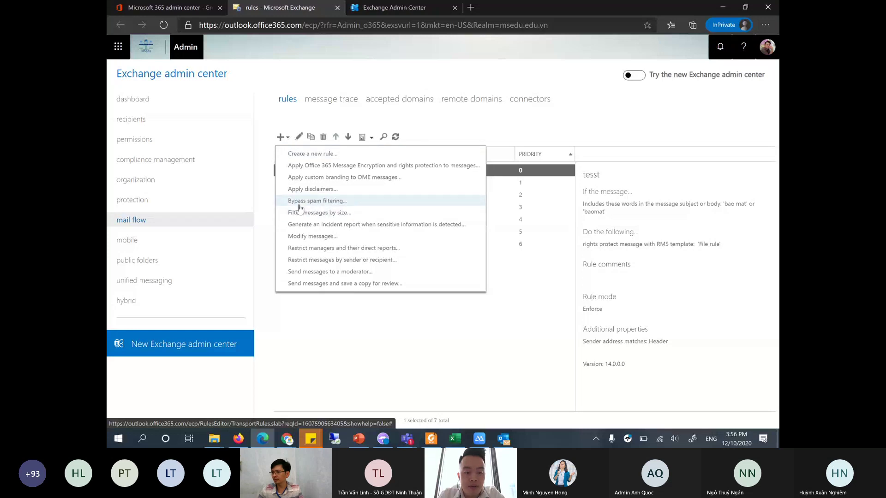
- Start a Bypass spam filtering rule, check the SCL help article, then close it
{"action": "left_click", "coordinate": [340, 201]}
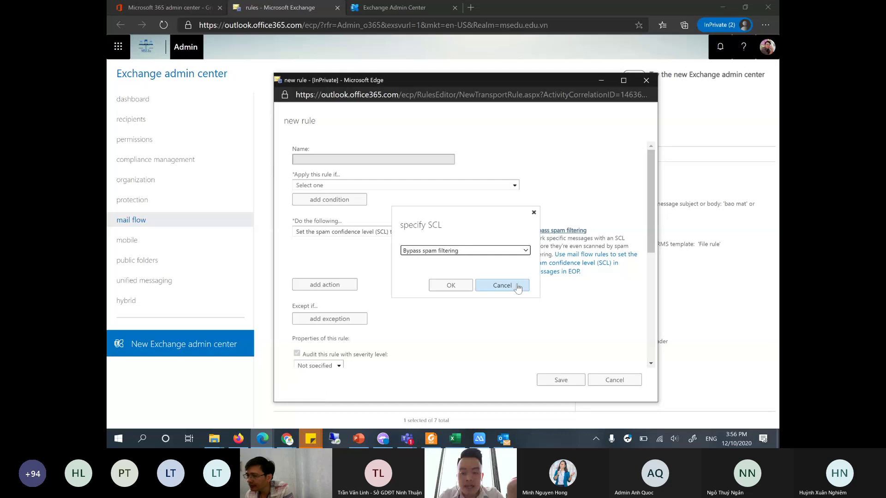
{"action": "left_click", "coordinate": [451, 286]}
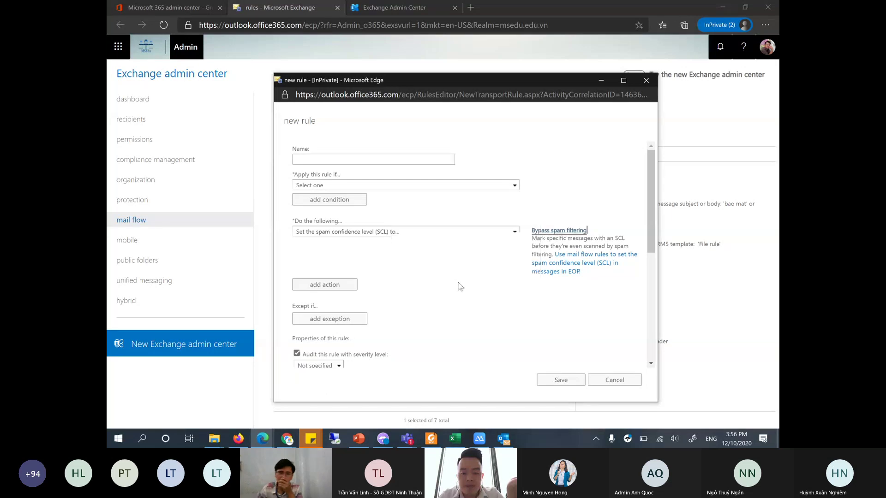
{"action": "left_click", "coordinate": [571, 268]}
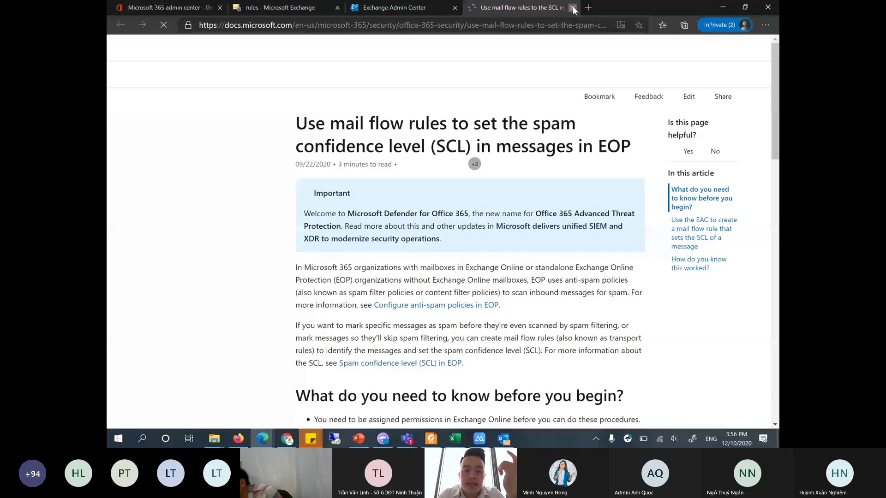
{"action": "left_click", "coordinate": [572, 7]}
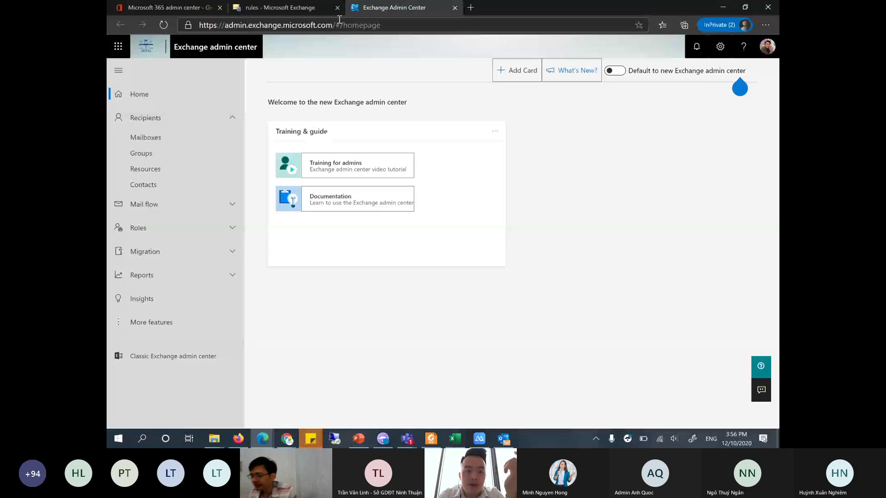
{"action": "left_click", "coordinate": [277, 8]}
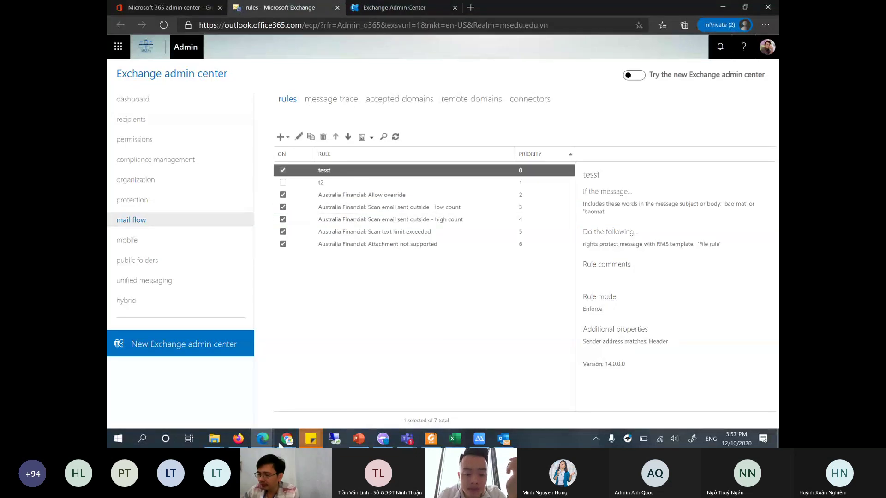
- Try the 'The sender is...' condition in the new rule window, then cancel the rule
{"action": "left_click", "coordinate": [260, 442]}
{"action": "left_click", "coordinate": [305, 411]}
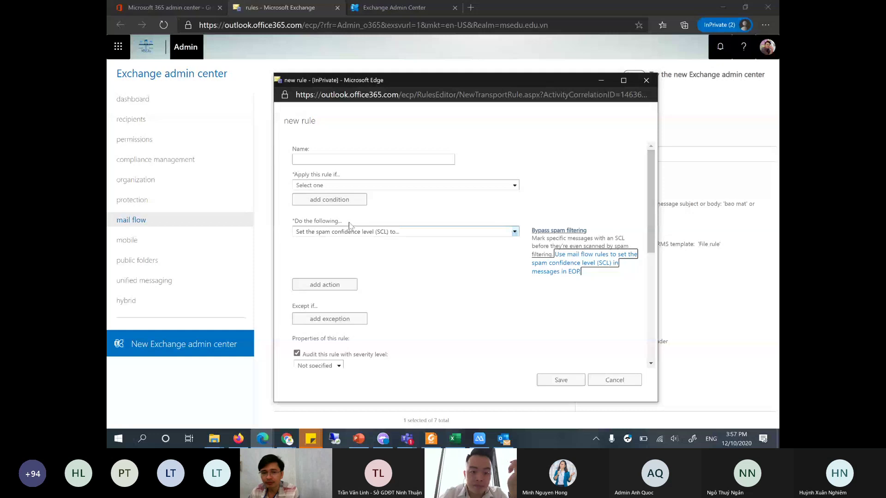
{"action": "left_click", "coordinate": [342, 185]}
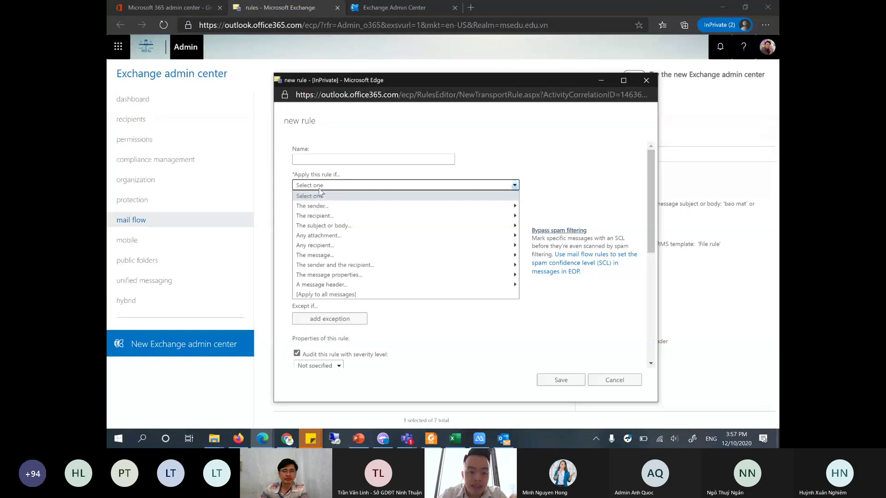
{"action": "left_click", "coordinate": [329, 209]}
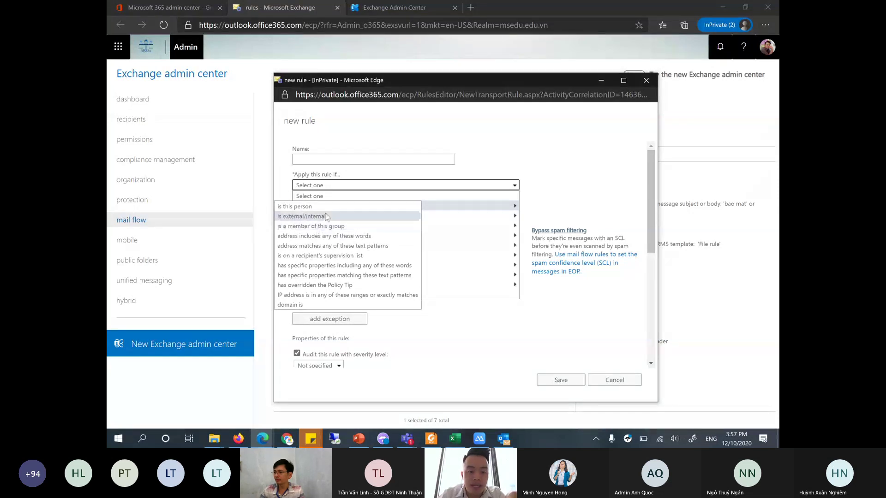
{"action": "left_click", "coordinate": [329, 208]}
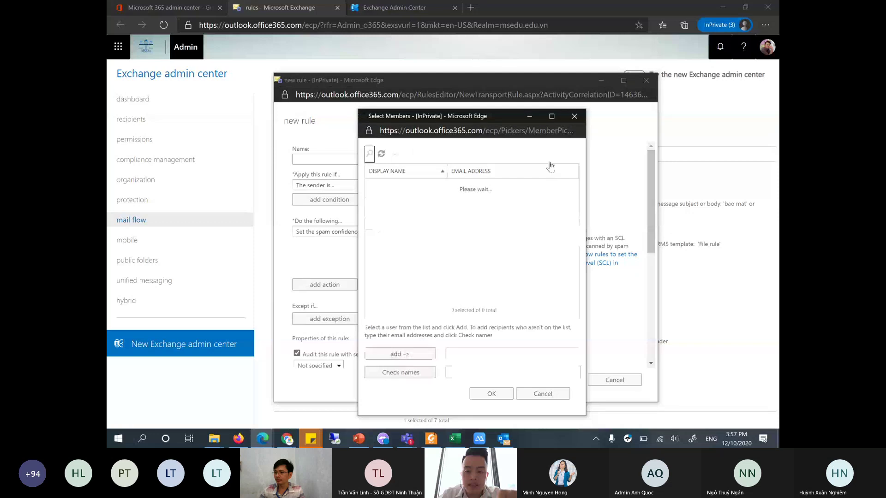
{"action": "left_click", "coordinate": [574, 116]}
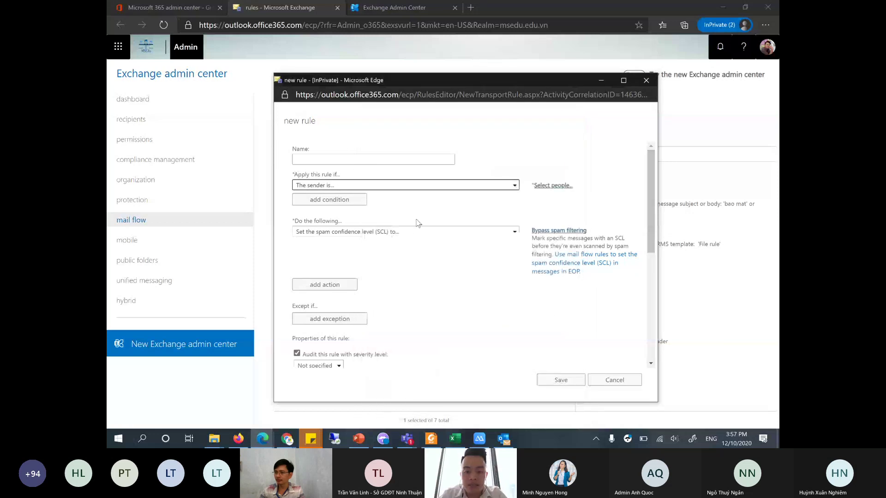
{"action": "left_click", "coordinate": [622, 386]}
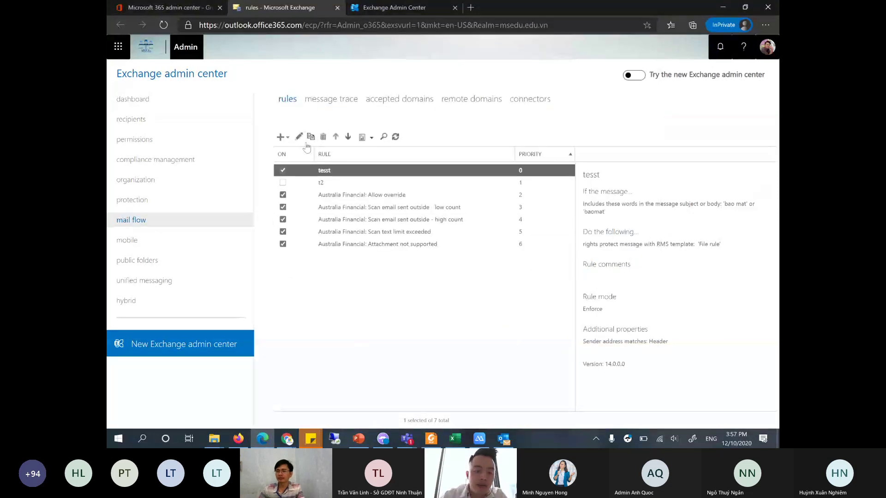
- Start a disclaimer rule and attempt a specific-sender condition, closing the failed people picker
{"action": "left_click", "coordinate": [288, 138]}
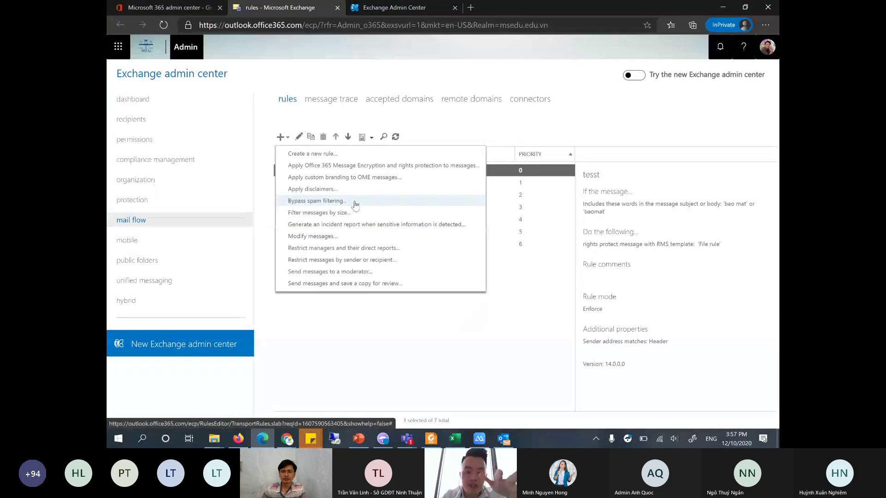
{"action": "left_click", "coordinate": [323, 192]}
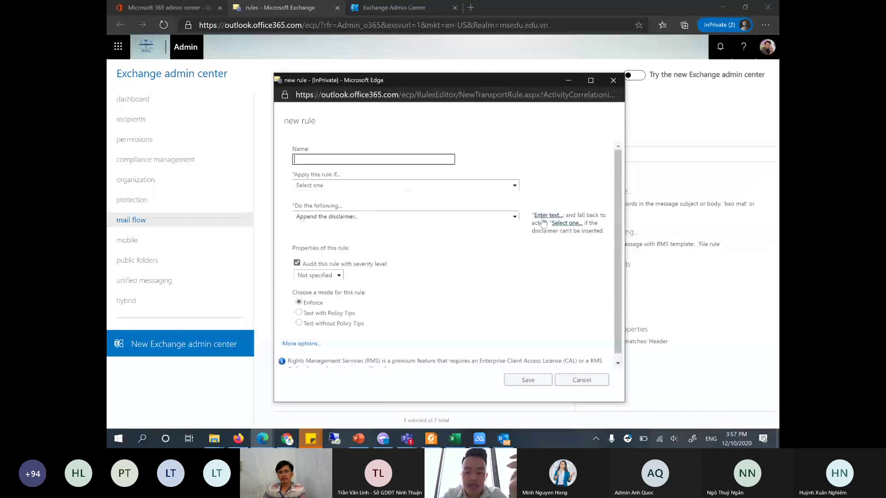
{"action": "left_click", "coordinate": [333, 187]}
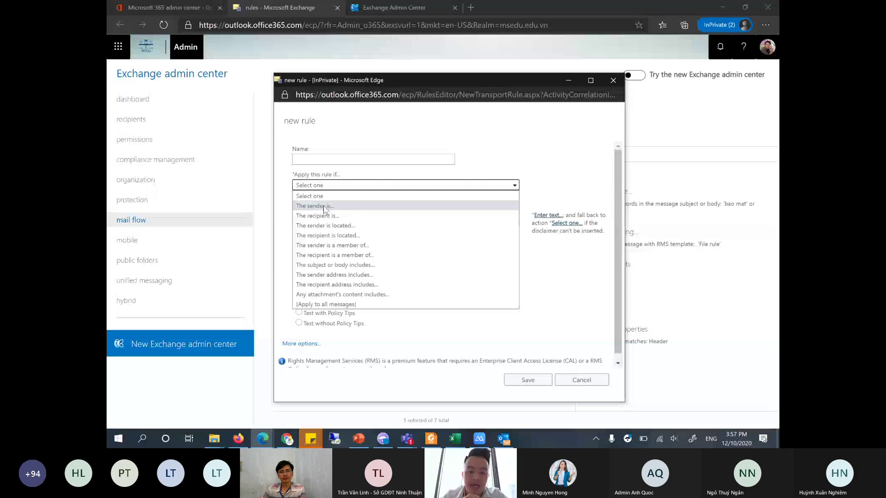
{"action": "left_click", "coordinate": [324, 207]}
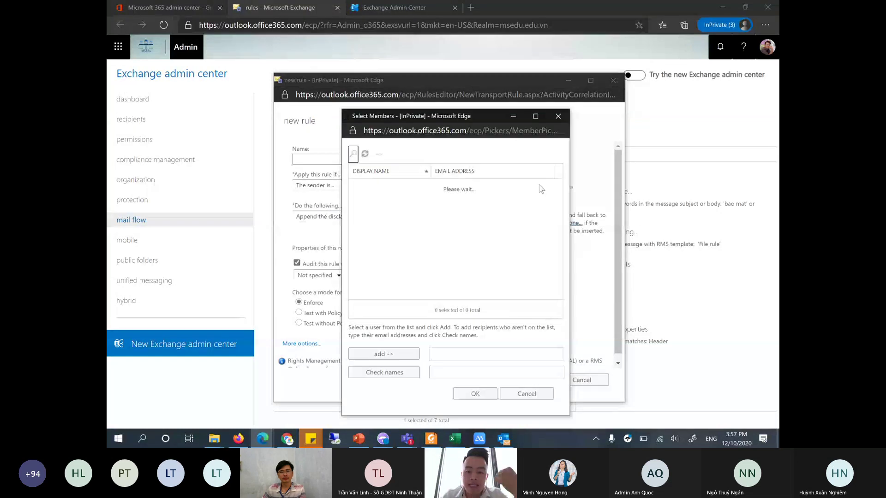
{"action": "left_click", "coordinate": [553, 118]}
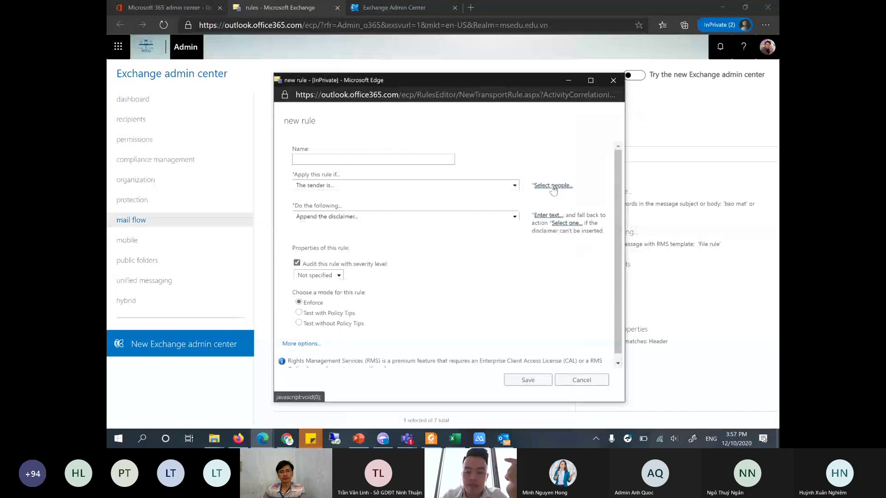
{"action": "left_click", "coordinate": [571, 129]}
{"action": "left_click", "coordinate": [558, 116]}
- Set the sender location to Inside the organization and leave the disclaimer text empty
{"action": "left_click", "coordinate": [369, 188]}
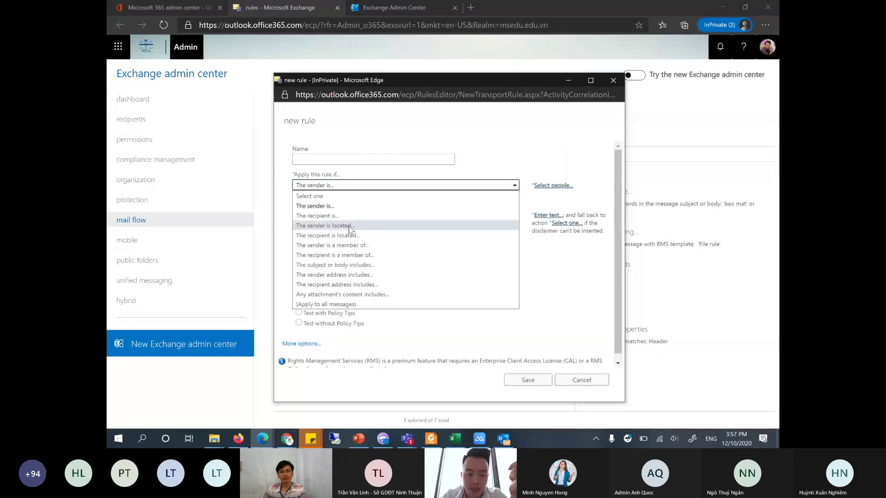
{"action": "left_click", "coordinate": [350, 226]}
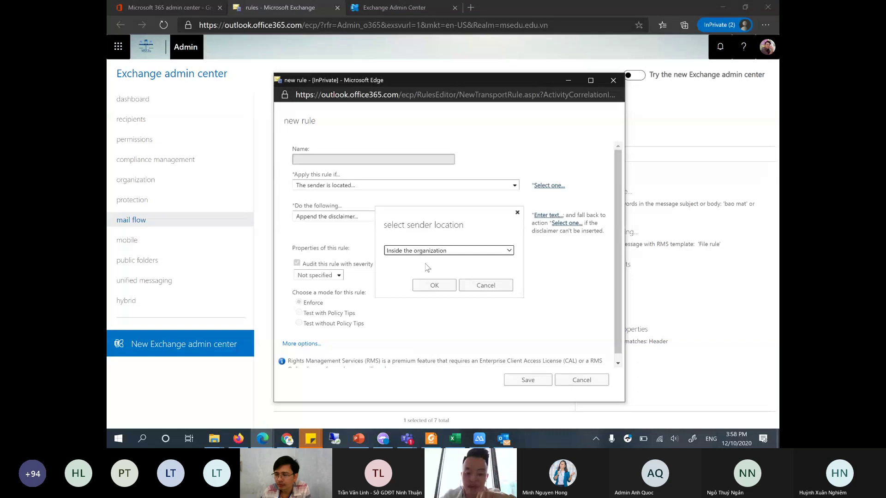
{"action": "left_click", "coordinate": [433, 285]}
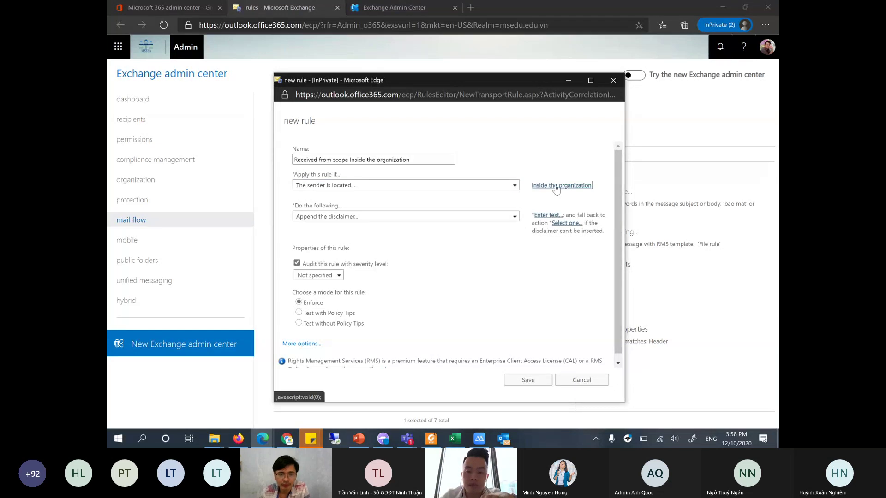
{"action": "left_click", "coordinate": [549, 215]}
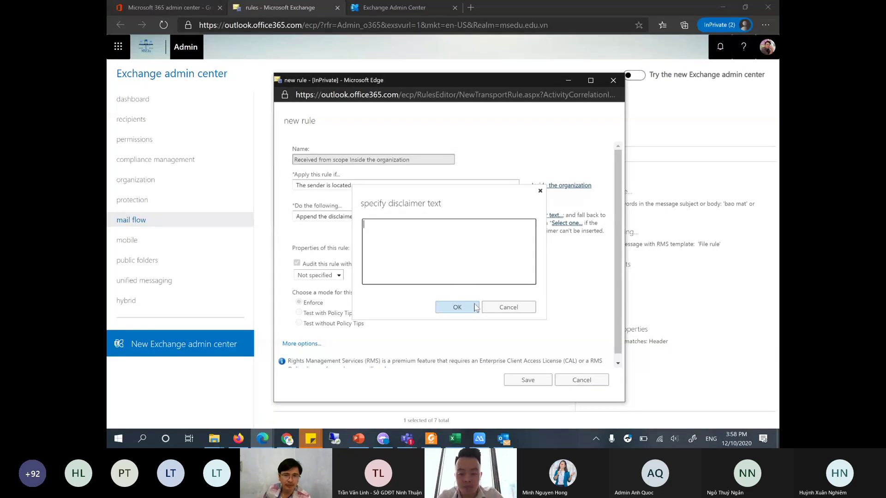
{"action": "left_click", "coordinate": [507, 309]}
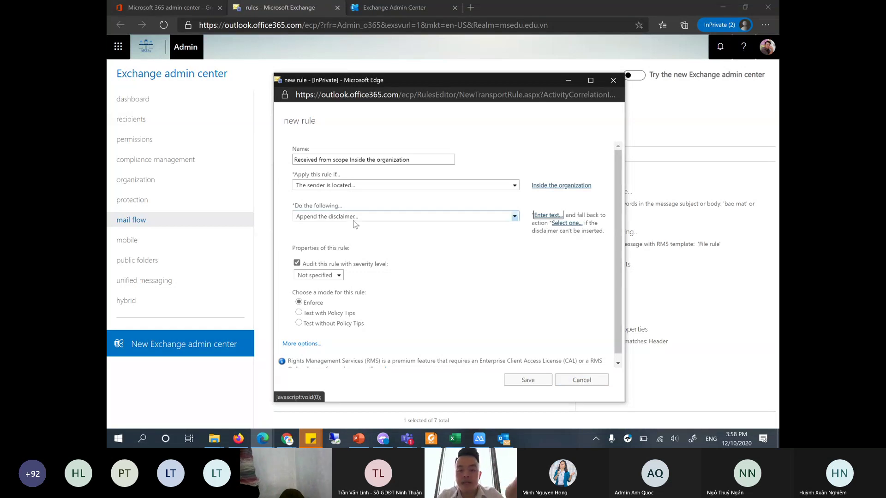
- Cancel the disclaimer rule draft and open the new-rule template list
{"action": "left_click", "coordinate": [578, 381]}
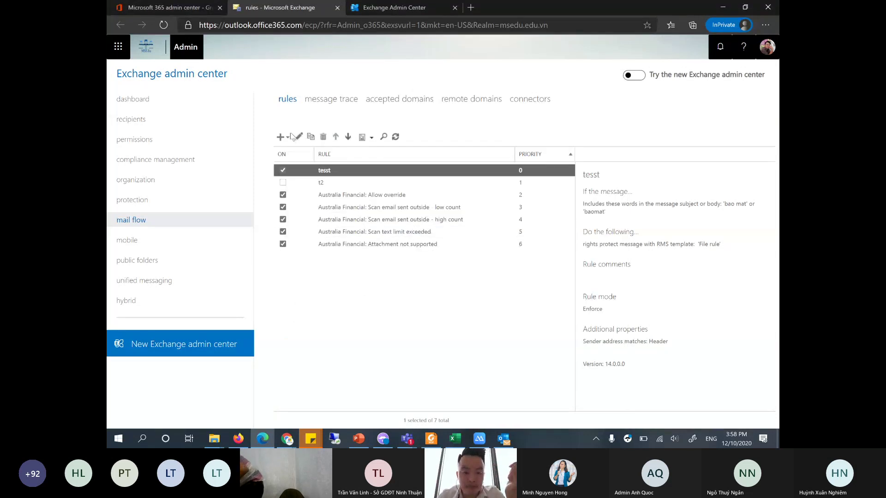
{"action": "left_click", "coordinate": [288, 137]}
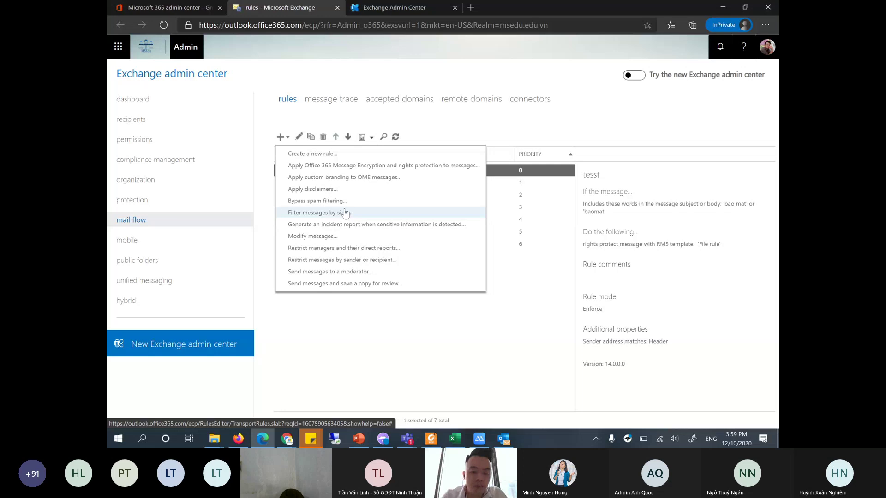
- Create a blank rule that applies when the sender is a specific searched-for user
{"action": "left_click", "coordinate": [322, 156]}
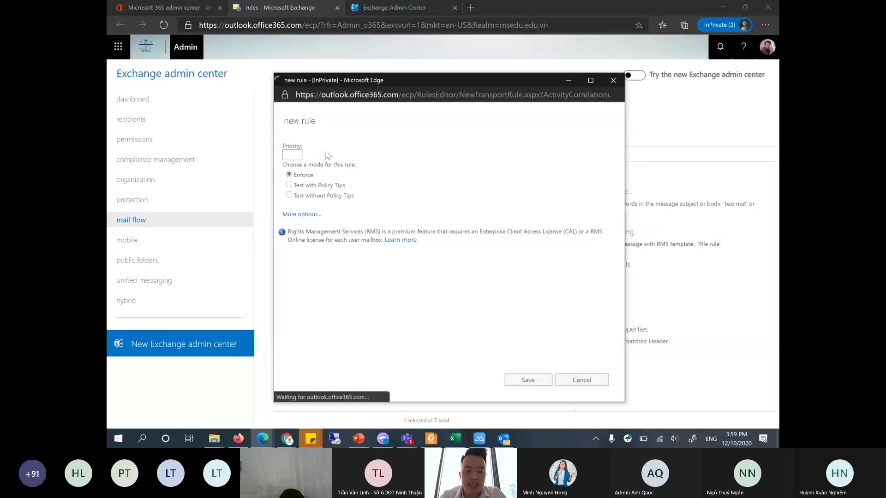
{"action": "left_click", "coordinate": [350, 185]}
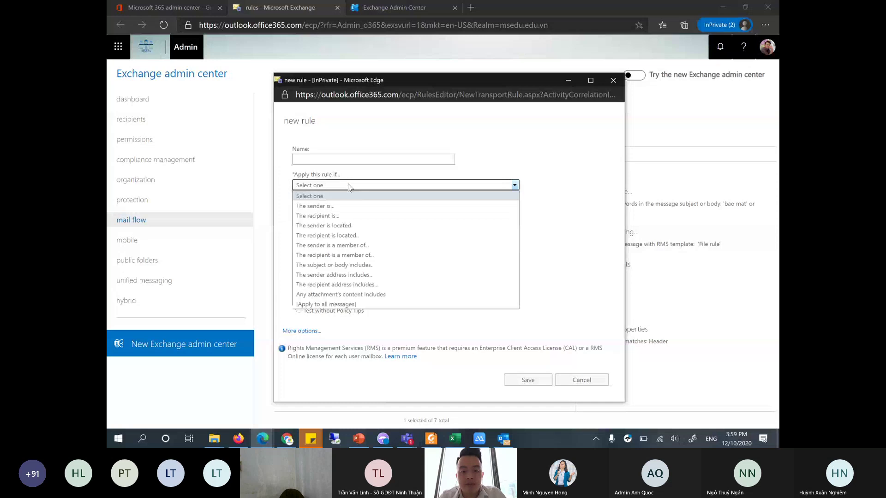
{"action": "left_click", "coordinate": [350, 206]}
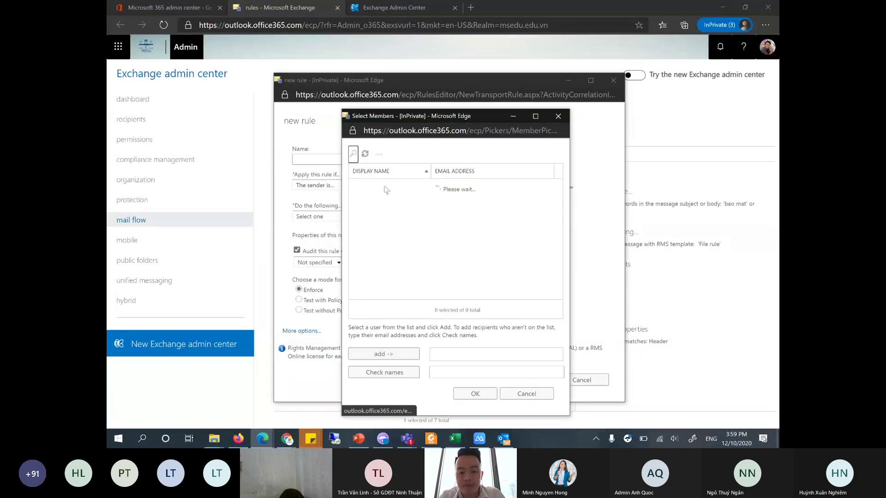
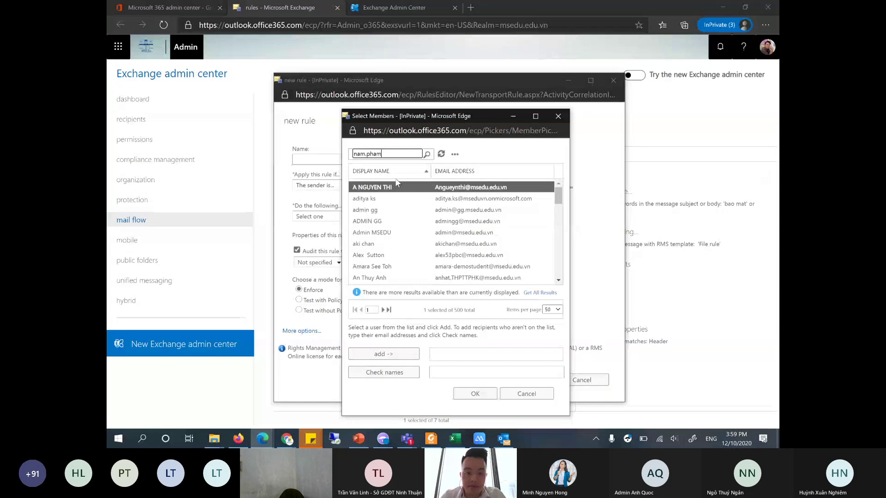
{"action": "key", "text": "Return"}
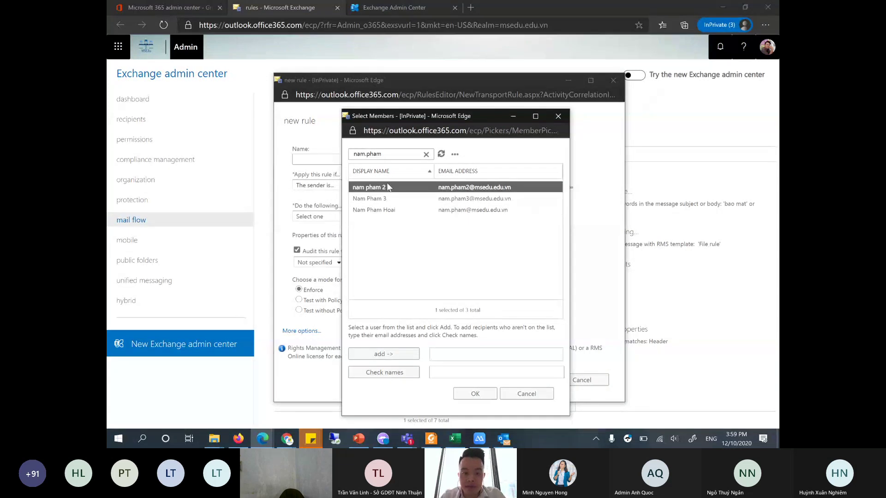
{"action": "left_click", "coordinate": [392, 210]}
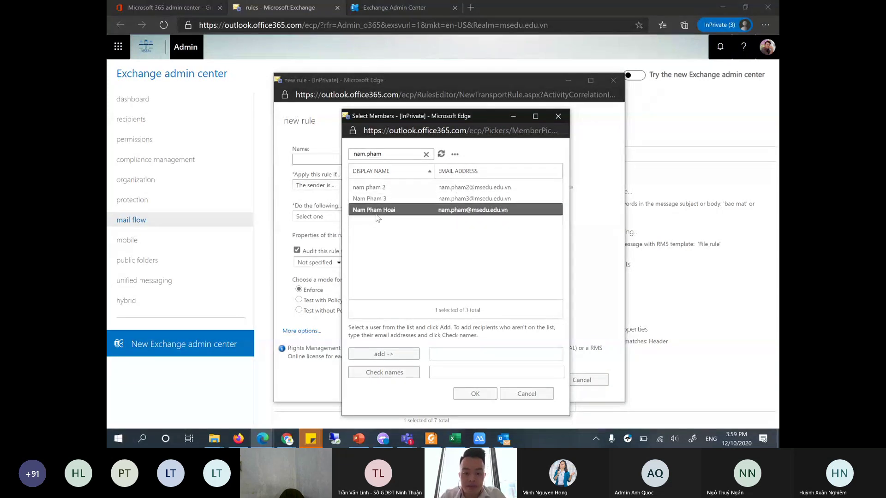
{"action": "double_click", "coordinate": [376, 211]}
{"action": "left_click", "coordinate": [476, 394]}
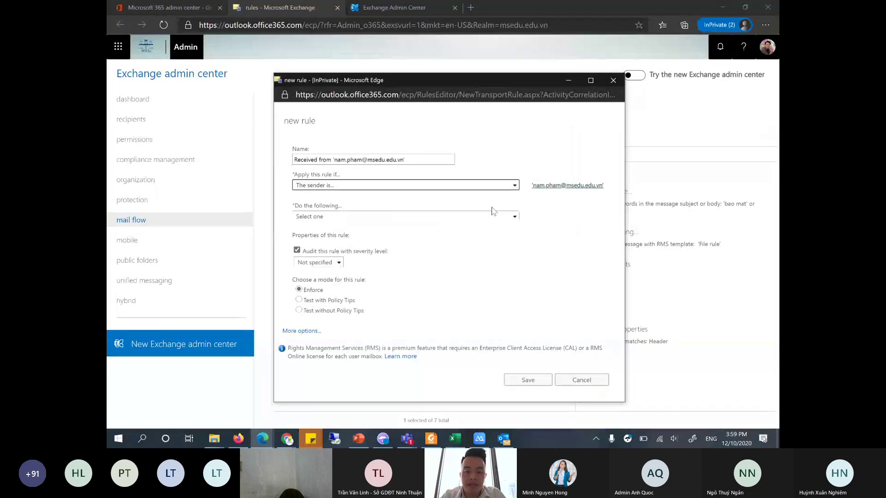
- Forward matching messages for approval to another user and turn off rule auditing
{"action": "left_click", "coordinate": [494, 218]}
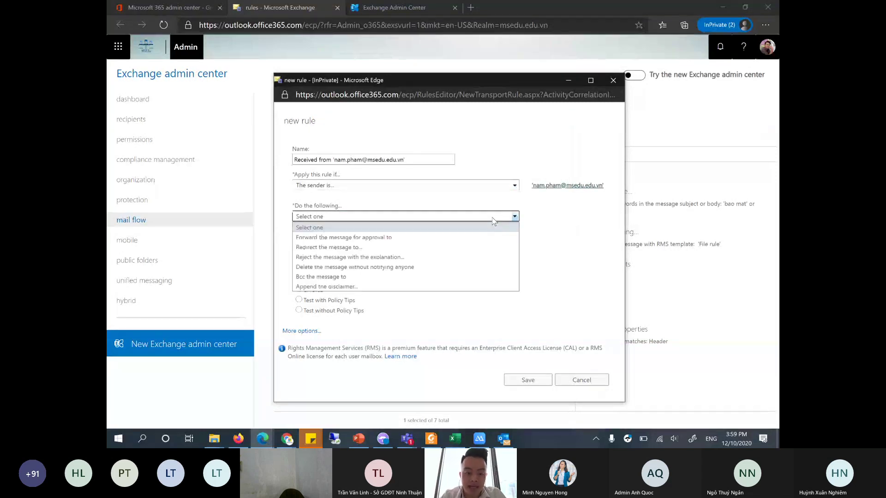
{"action": "left_click", "coordinate": [378, 238]}
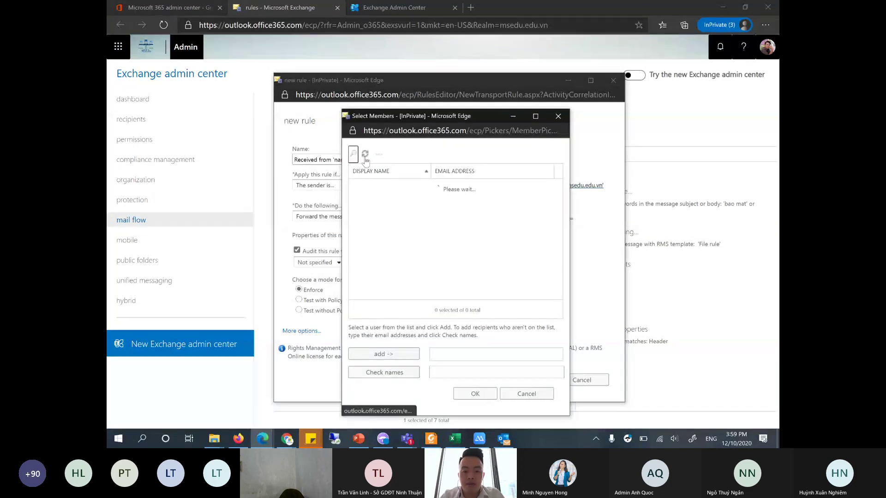
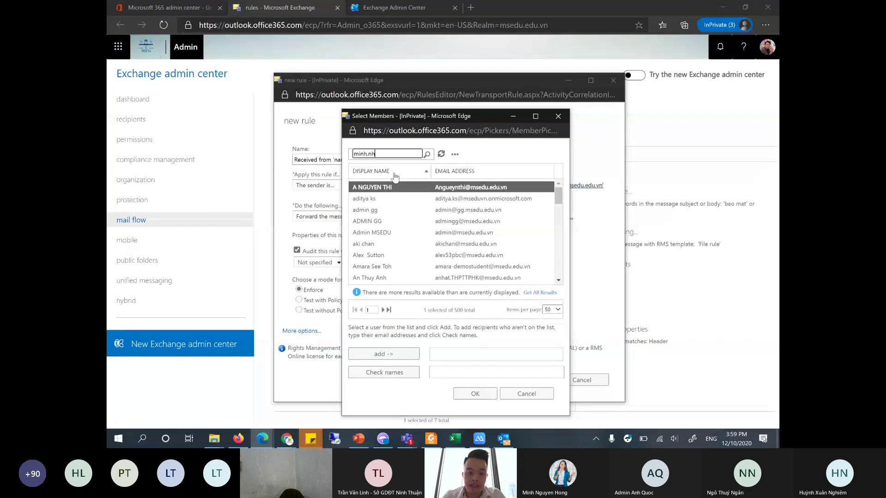
{"action": "key", "text": "Return"}
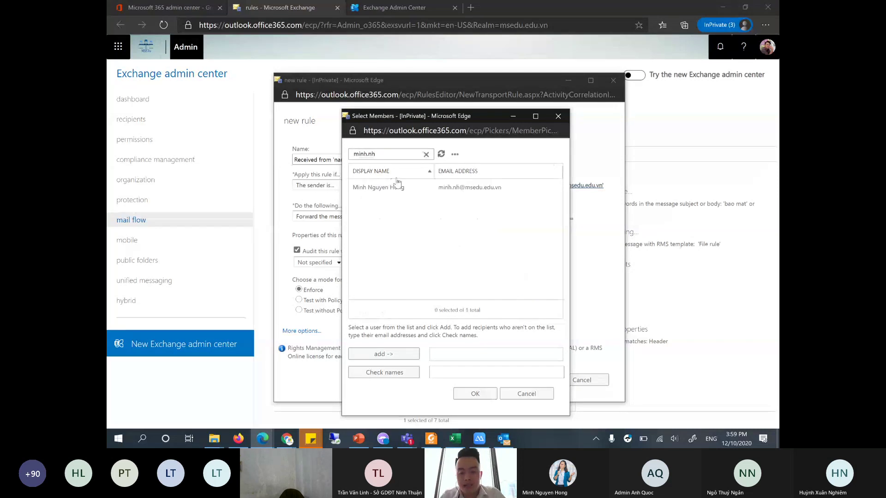
{"action": "double_click", "coordinate": [401, 188]}
{"action": "left_click", "coordinate": [479, 398]}
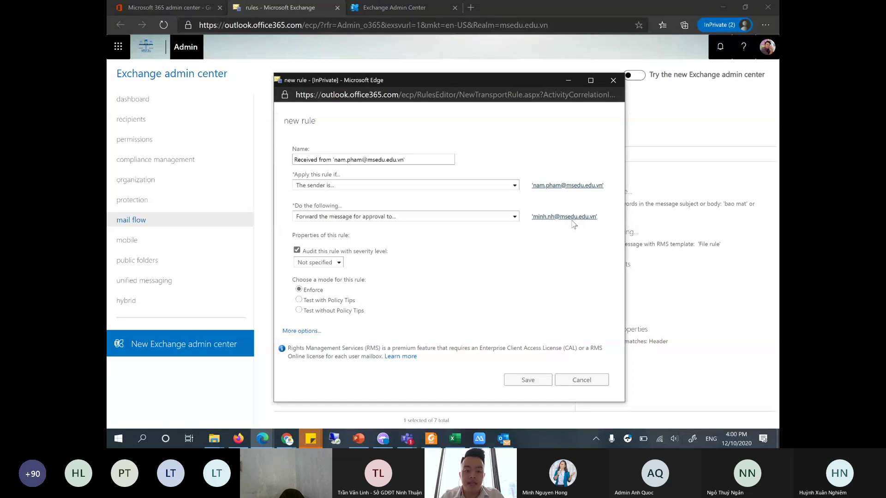
{"action": "key", "text": "space"}
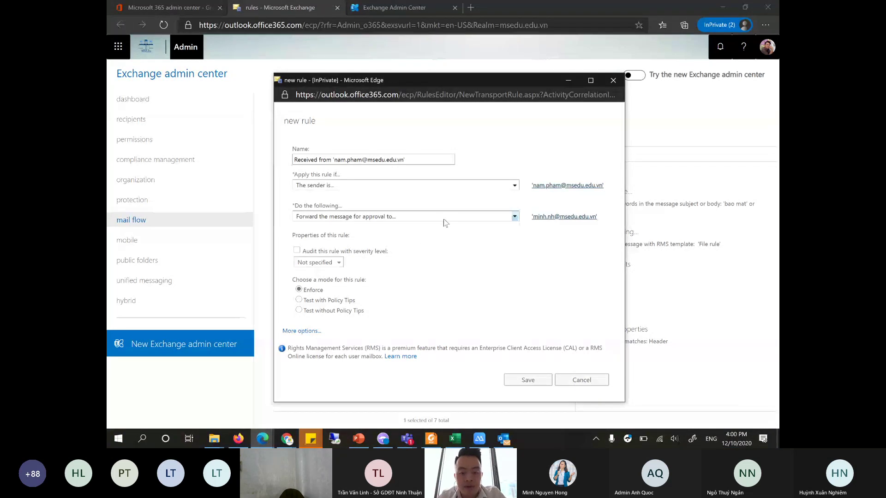
- Discard the new rule and run a message trace for the Past 48 hours
{"action": "left_click", "coordinate": [589, 379]}
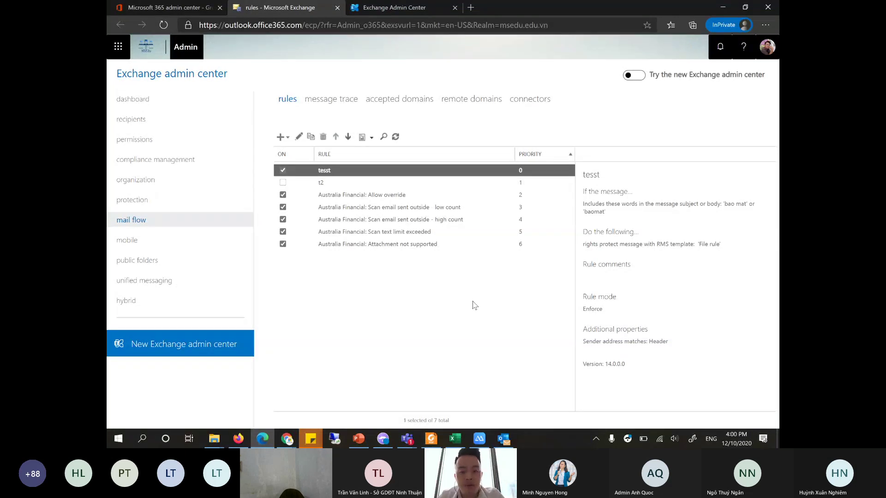
{"action": "left_click", "coordinate": [317, 103]}
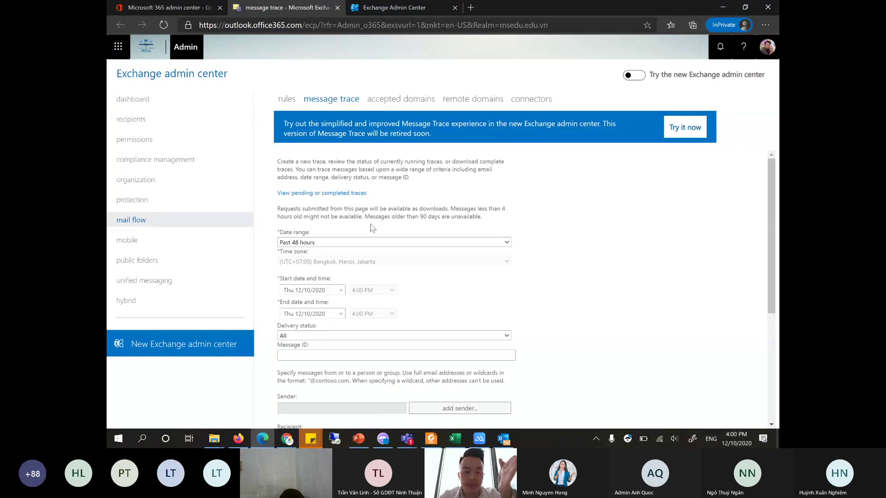
{"action": "scroll", "coordinate": [370, 231], "scroll_direction": "down", "scroll_amount": 3}
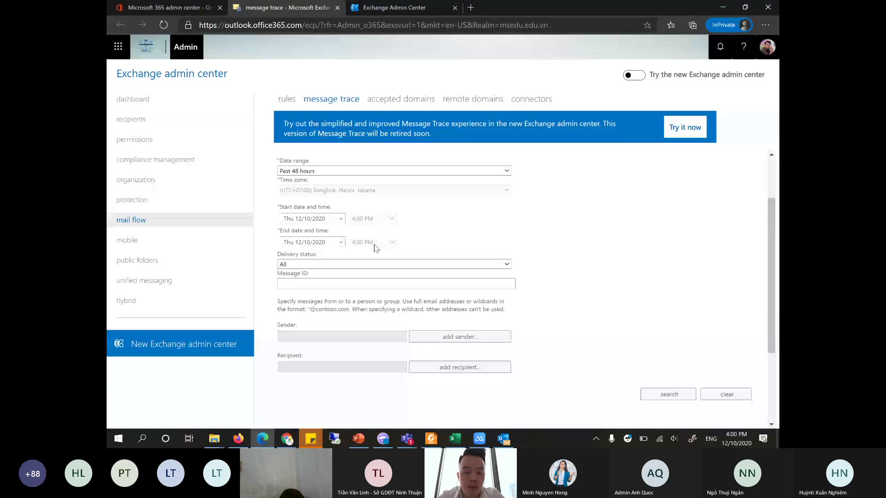
{"action": "left_click", "coordinate": [340, 162]}
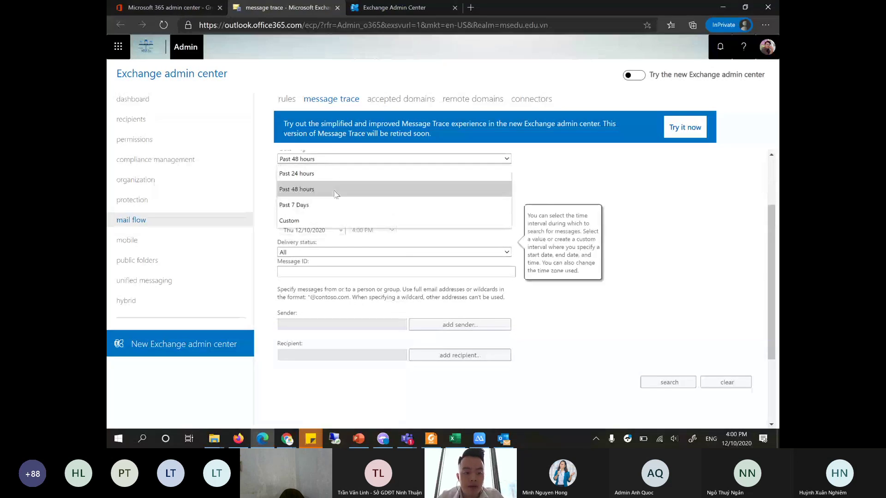
{"action": "left_click", "coordinate": [582, 332]}
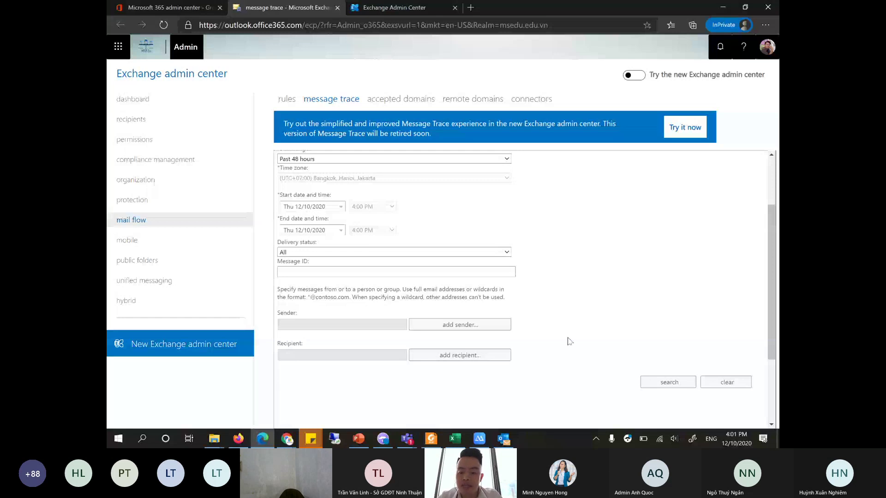
{"action": "left_click", "coordinate": [654, 381]}
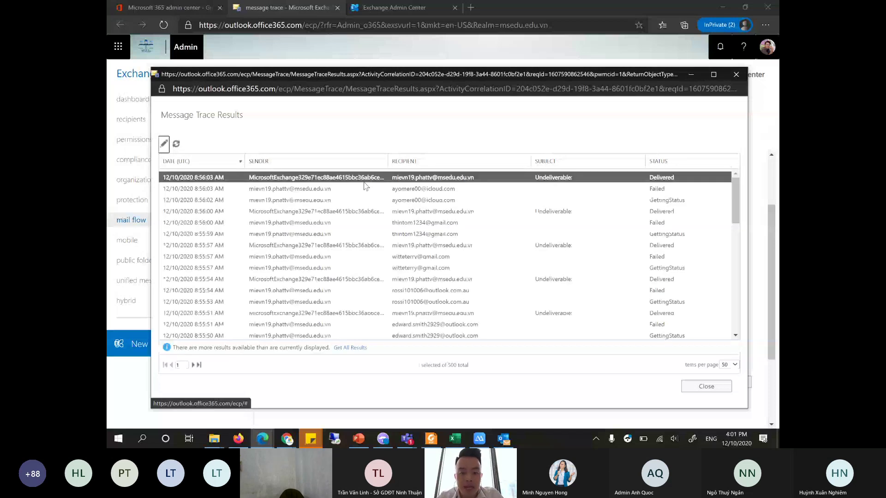
- Open a failed message's details, expand its event to read the error and fix guidance
{"action": "left_click", "coordinate": [365, 187]}
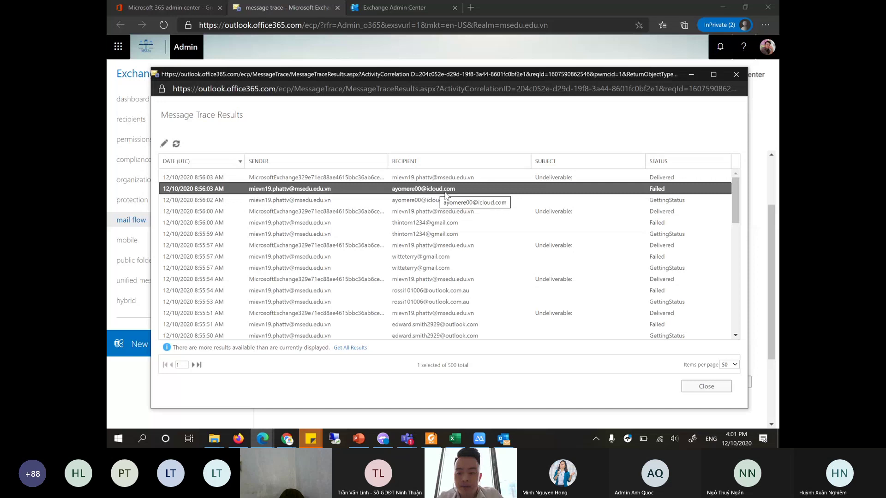
{"action": "double_click", "coordinate": [635, 191]}
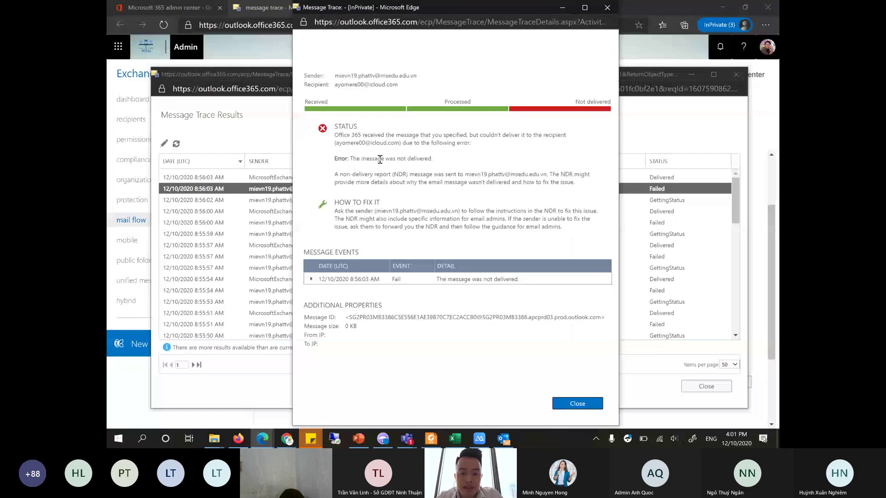
{"action": "left_click_drag", "start_coordinate": [361, 159], "coordinate": [425, 159]}
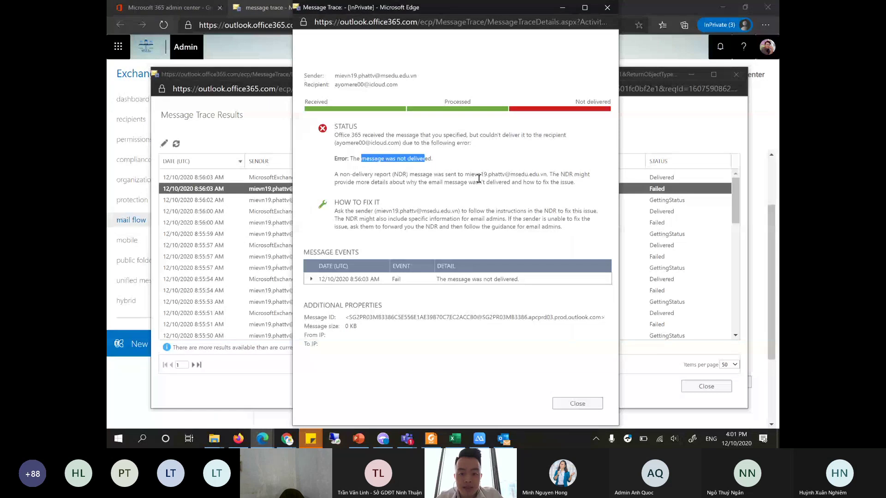
{"action": "left_click", "coordinate": [317, 284]}
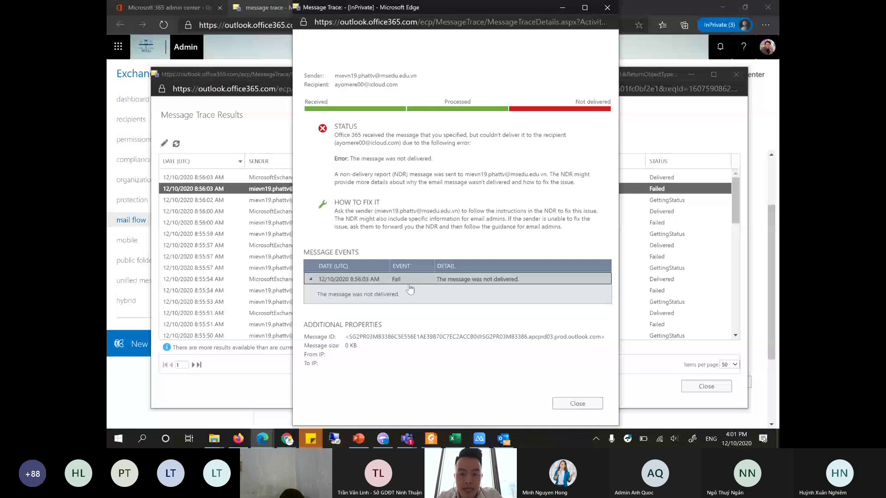
{"action": "left_click", "coordinate": [333, 216]}
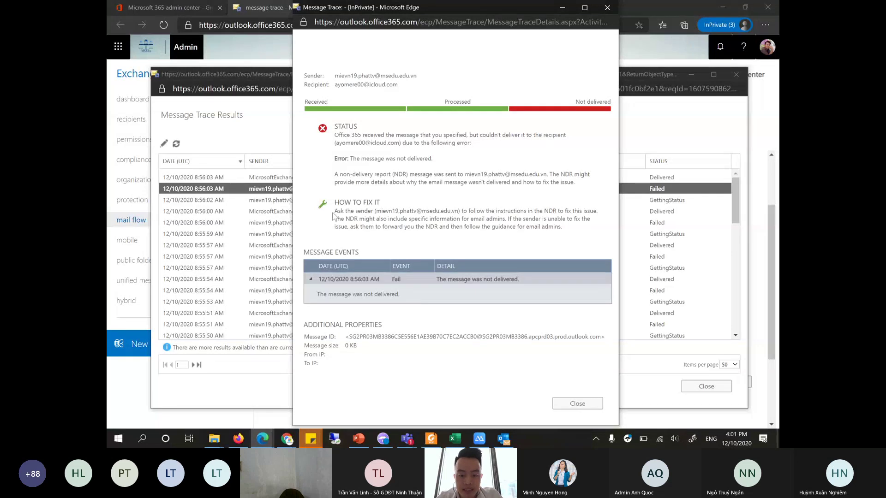
{"action": "left_click_drag", "start_coordinate": [333, 216], "coordinate": [570, 232]}
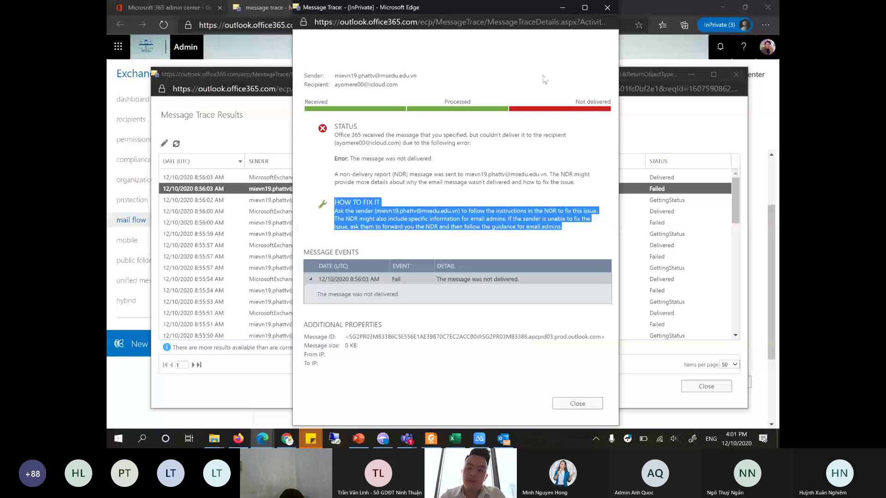
{"action": "key", "text": "alt+F4"}
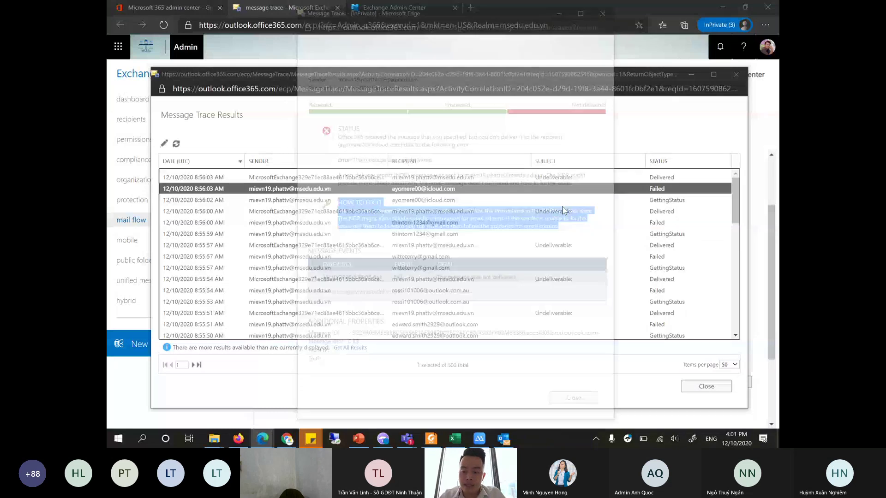
- Scroll through the remaining trace results and close the results window
{"action": "left_click", "coordinate": [447, 234]}
{"action": "scroll", "coordinate": [450, 240], "scroll_direction": "down", "scroll_amount": 1}
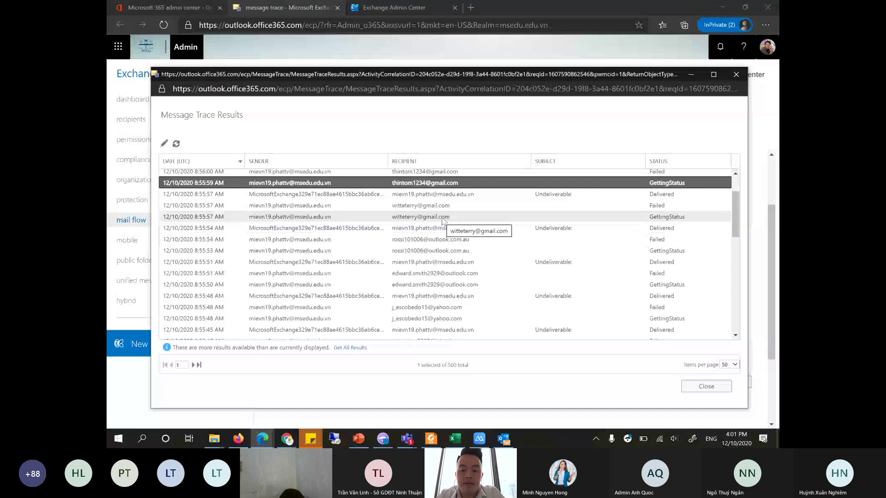
{"action": "scroll", "coordinate": [481, 261], "scroll_direction": "down", "scroll_amount": 1}
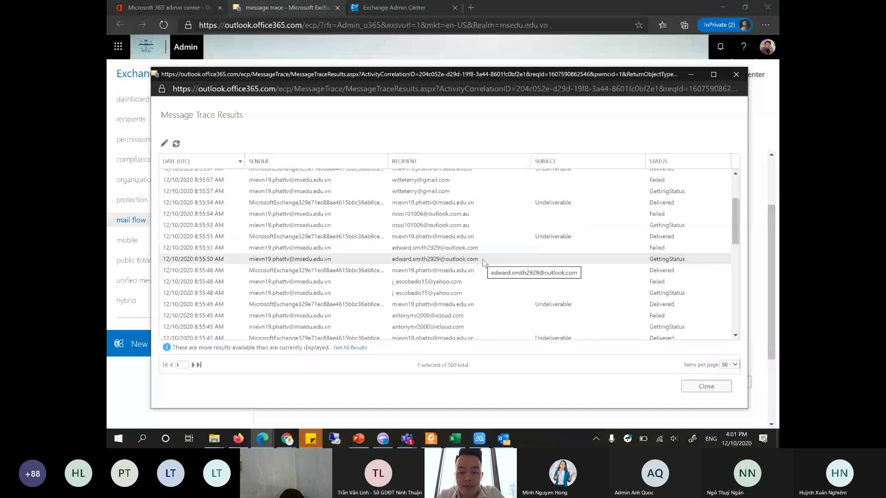
{"action": "left_click", "coordinate": [706, 386]}
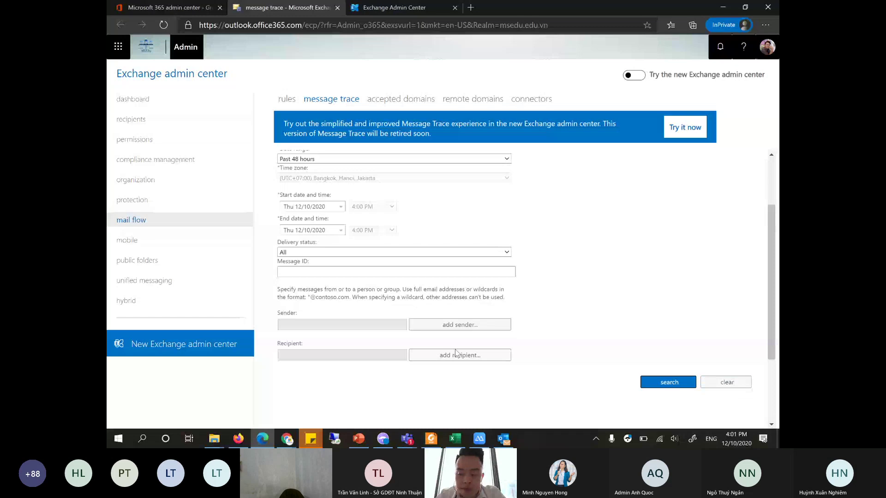
- In PowerPoint, move through the client connectivity slide to the Managing Office 365 Teams slide
{"action": "left_click", "coordinate": [358, 438]}
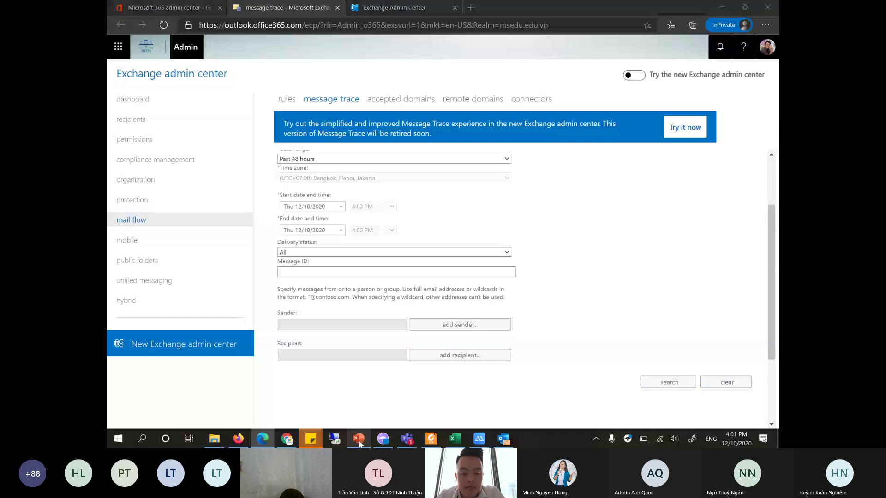
{"action": "scroll", "coordinate": [183, 278], "scroll_direction": "down", "scroll_amount": 10}
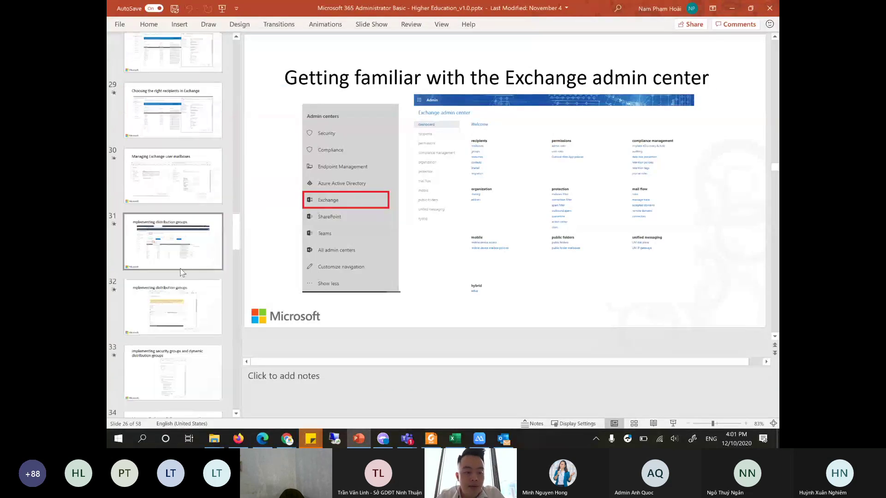
{"action": "scroll", "coordinate": [183, 278], "scroll_direction": "down", "scroll_amount": 8}
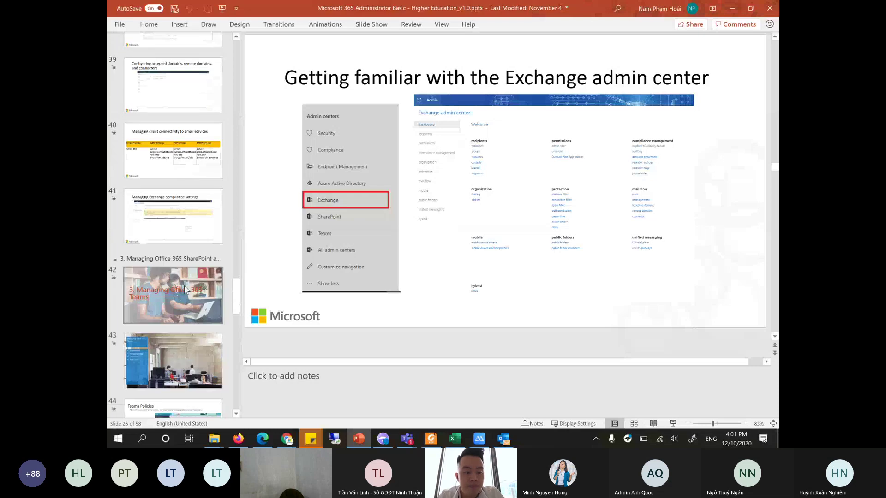
{"action": "left_click", "coordinate": [173, 151]}
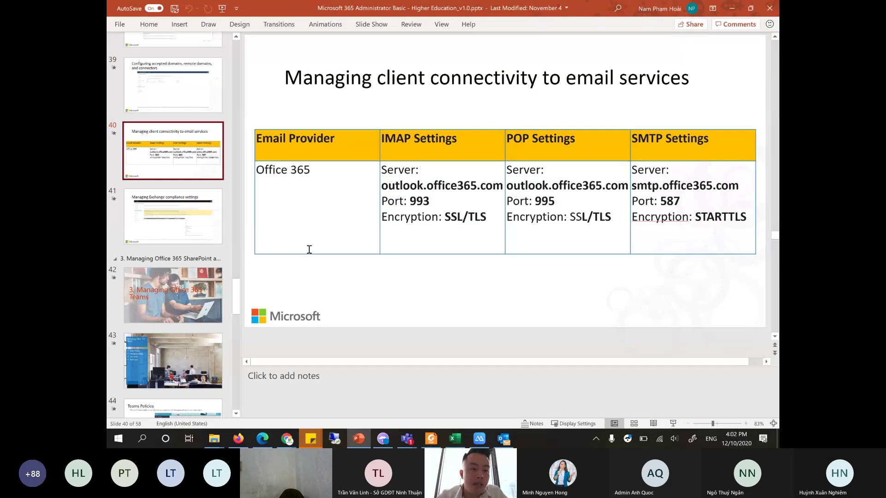
{"action": "scroll", "coordinate": [276, 258], "scroll_direction": "down", "scroll_amount": 1}
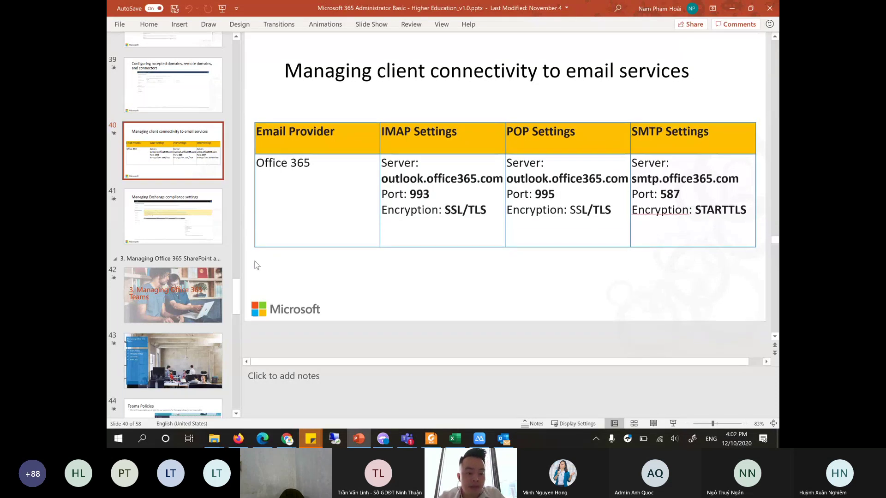
{"action": "left_click", "coordinate": [209, 302]}
{"action": "scroll", "coordinate": [208, 307], "scroll_direction": "down", "scroll_amount": 2}
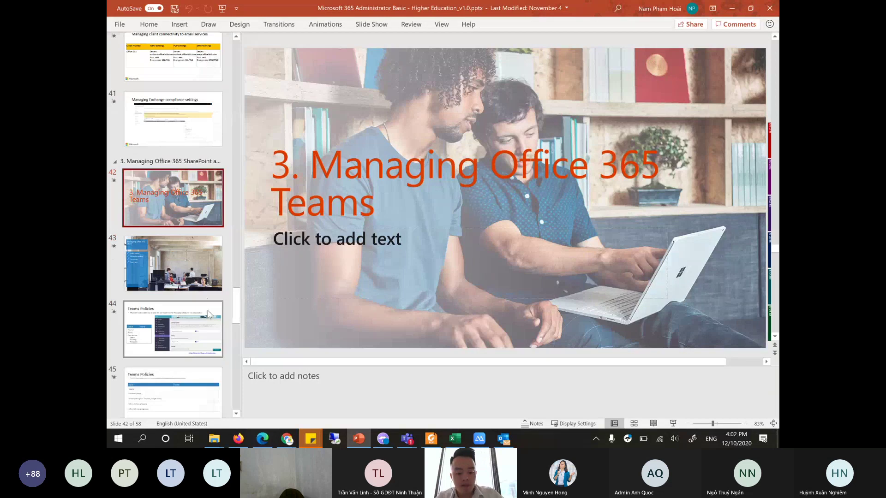
- Present from this slide with the laser pointer, advance to Teams Policies, and end the show
{"action": "key", "text": "shift+F5"}
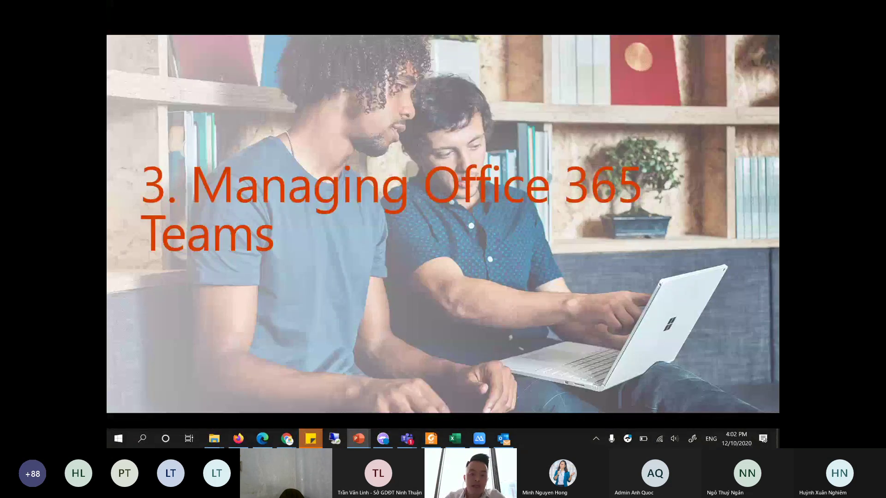
{"action": "key", "text": "Right"}
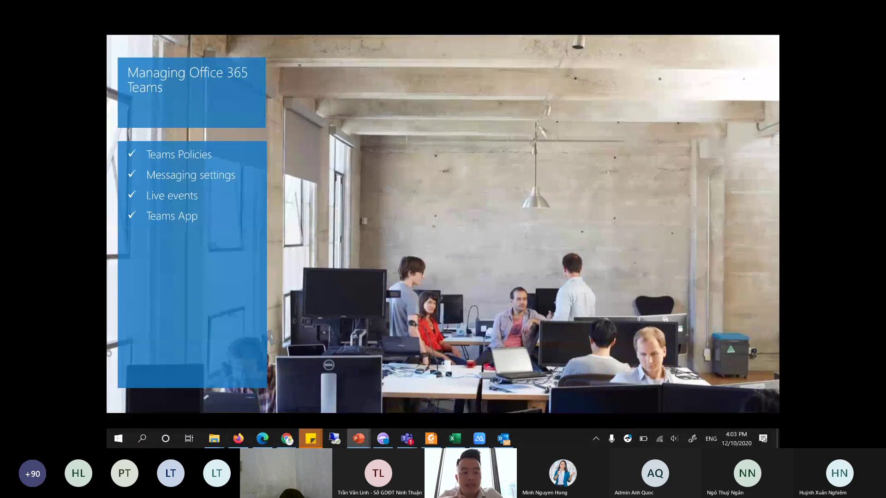
{"action": "mouse_move", "coordinate": [183, 308]}
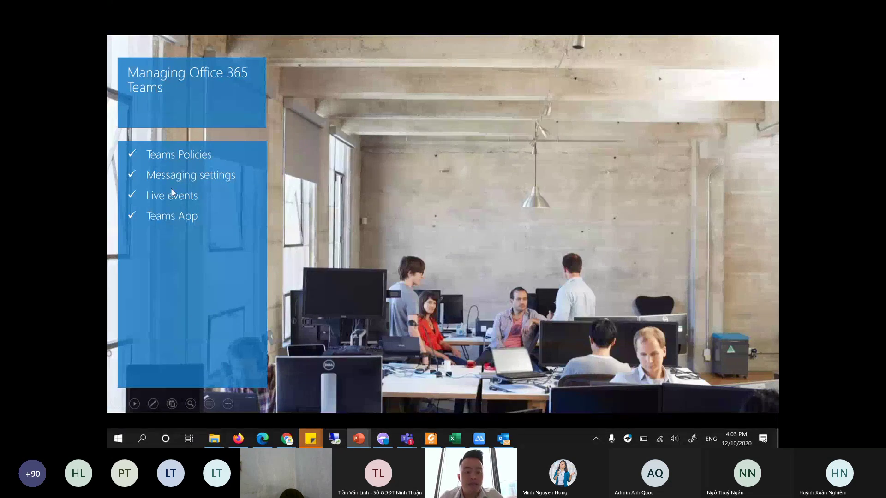
{"action": "left_click", "coordinate": [153, 403]}
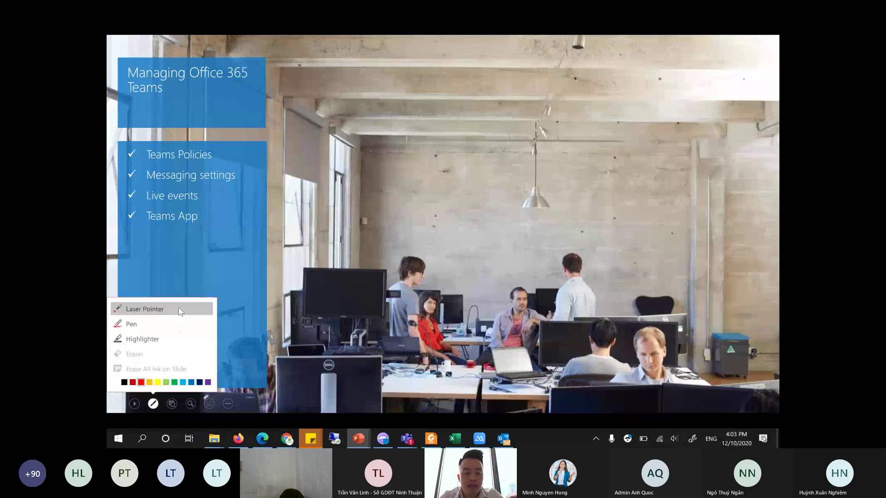
{"action": "left_click", "coordinate": [173, 308]}
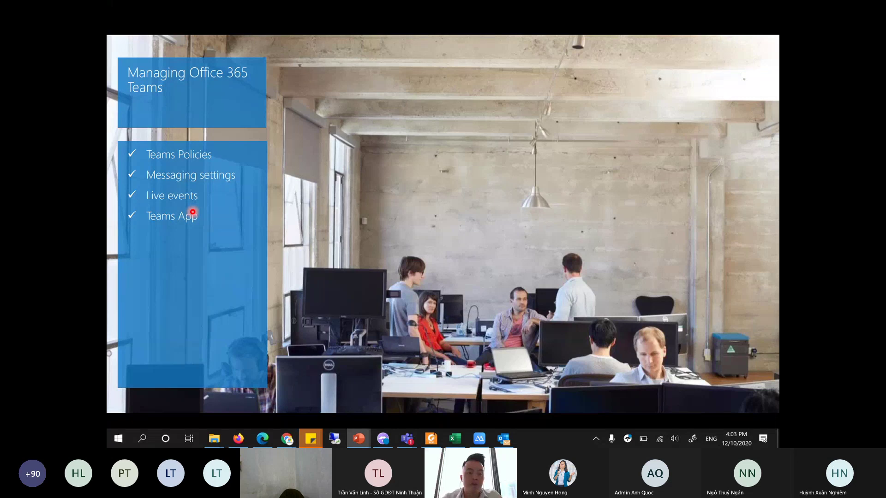
{"action": "key", "text": "Right"}
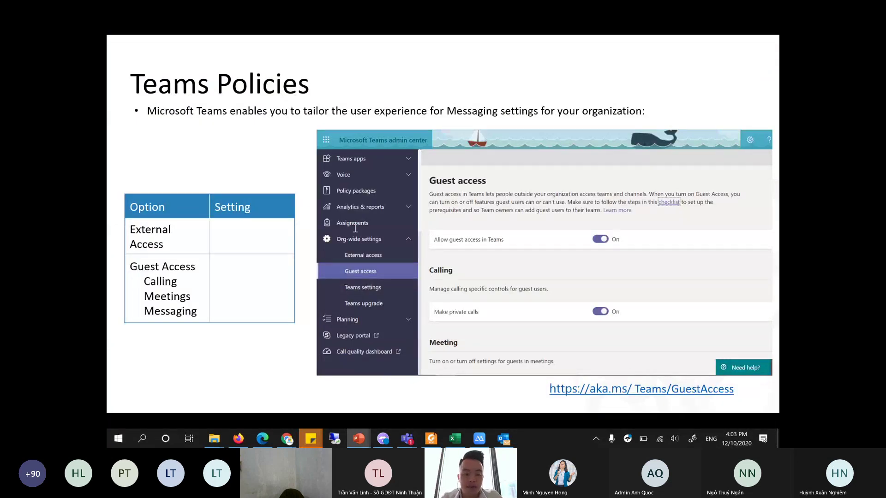
{"action": "key", "text": "Escape"}
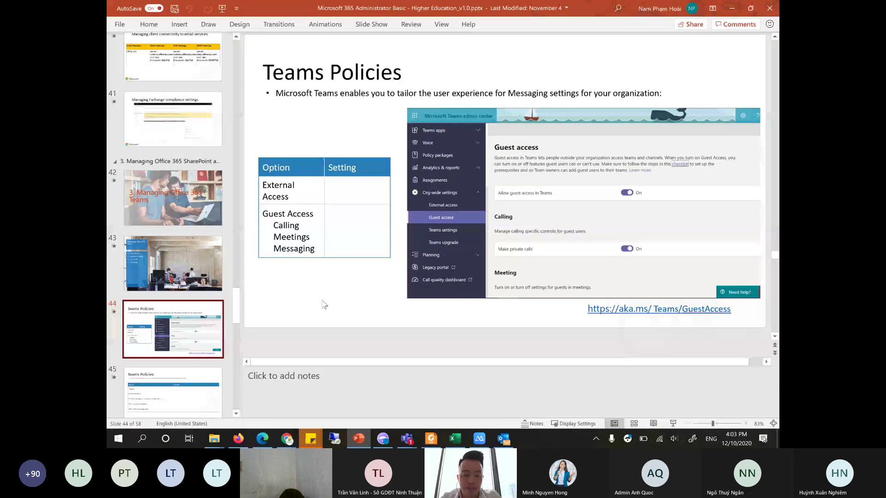
- Close the message trace and Exchange tabs and open Teams admin center from Admin centers
{"action": "left_click", "coordinate": [261, 439]}
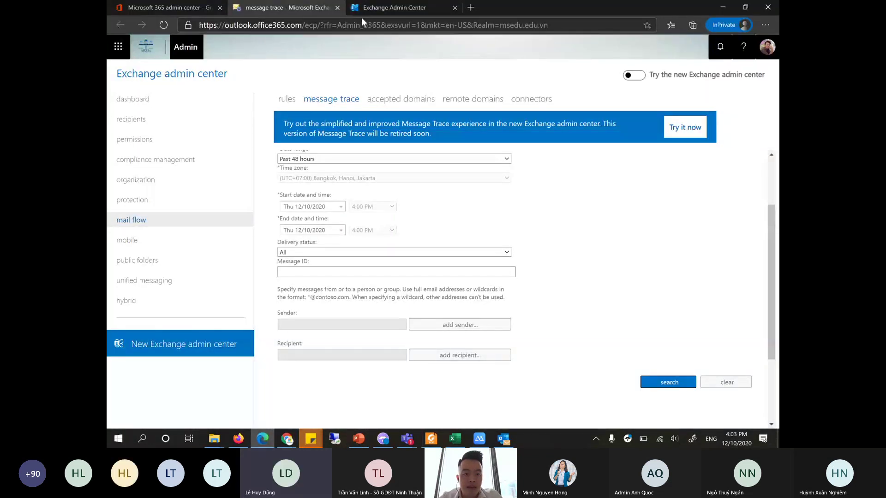
{"action": "left_click", "coordinate": [337, 7]}
{"action": "left_click", "coordinate": [176, 8]}
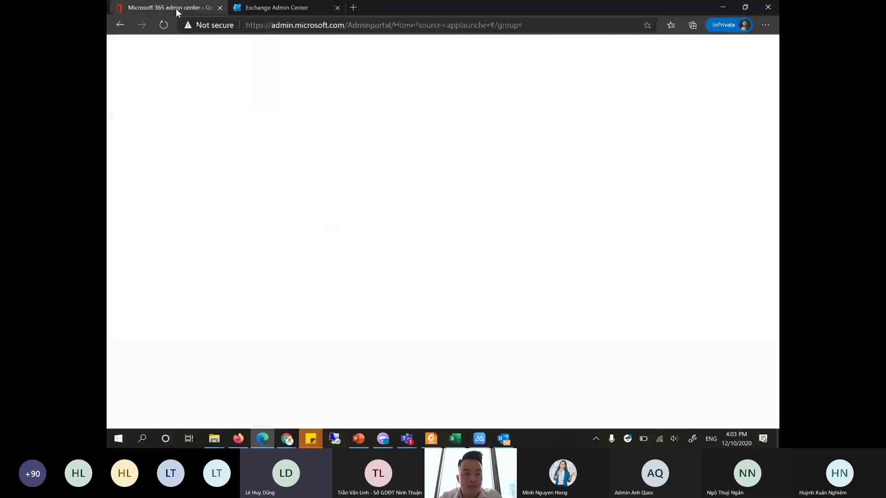
{"action": "scroll", "coordinate": [157, 300], "scroll_direction": "down", "scroll_amount": 5}
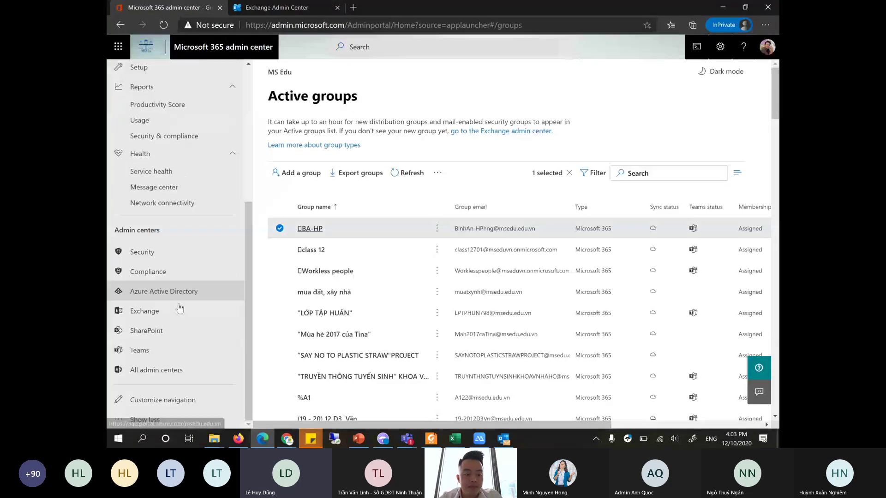
{"action": "left_click", "coordinate": [151, 354]}
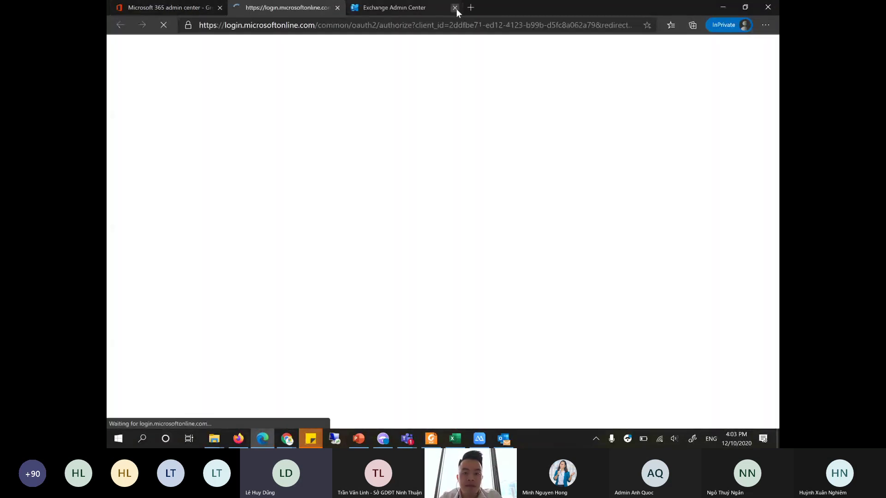
{"action": "left_click", "coordinate": [455, 8]}
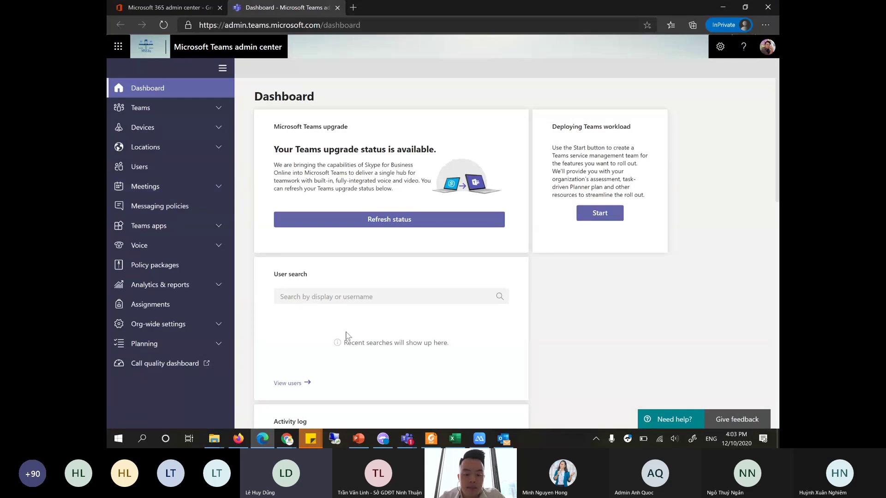
{"action": "left_click", "coordinate": [402, 440]}
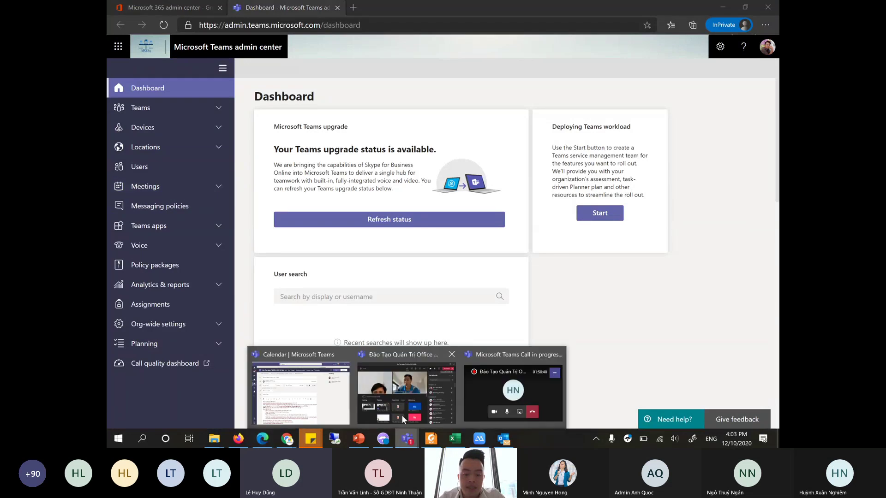
- Mute all participants in the running Teams meeting and minimize it to a small call window
{"action": "left_click", "coordinate": [402, 415]}
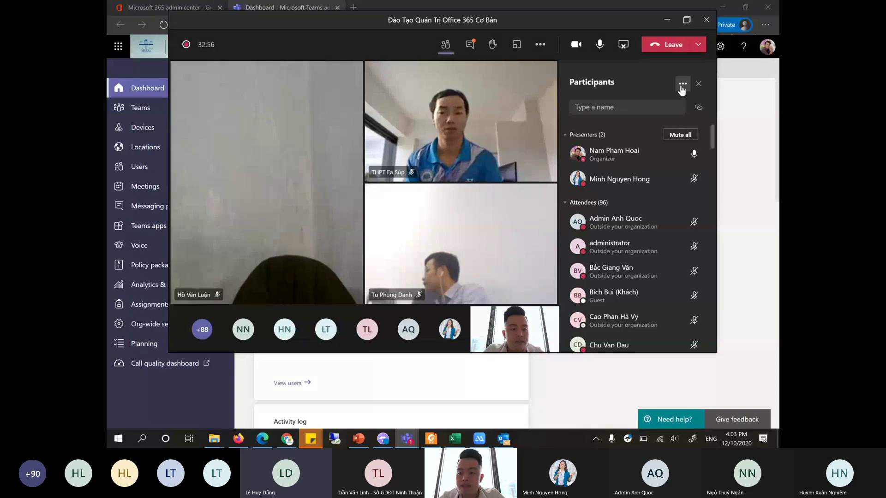
{"action": "left_click", "coordinate": [683, 83]}
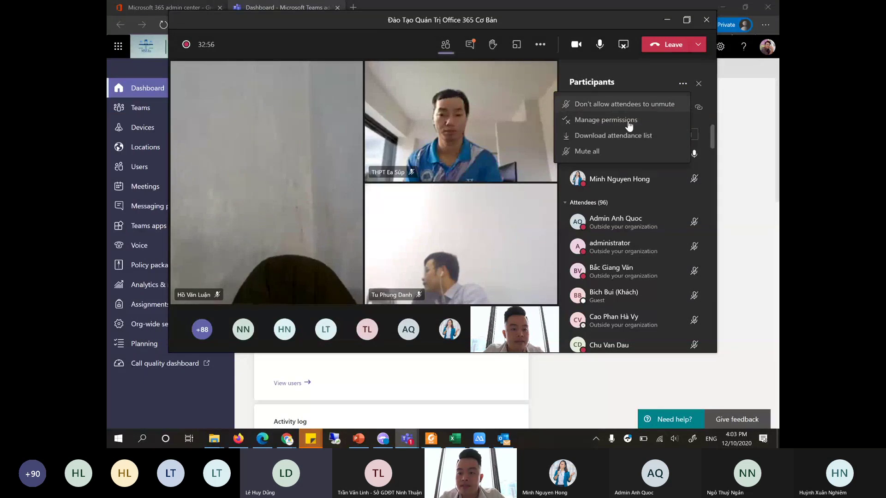
{"action": "left_click", "coordinate": [610, 151]}
{"action": "left_click", "coordinate": [504, 202]}
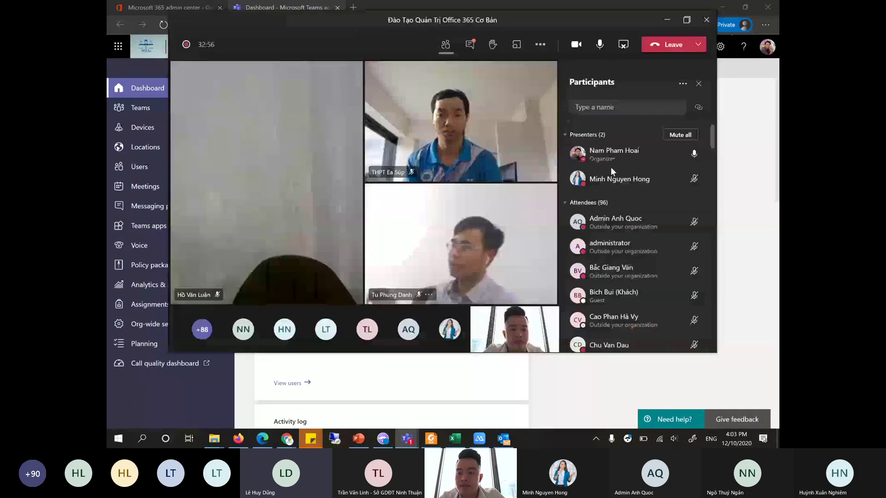
{"action": "left_click", "coordinate": [665, 21]}
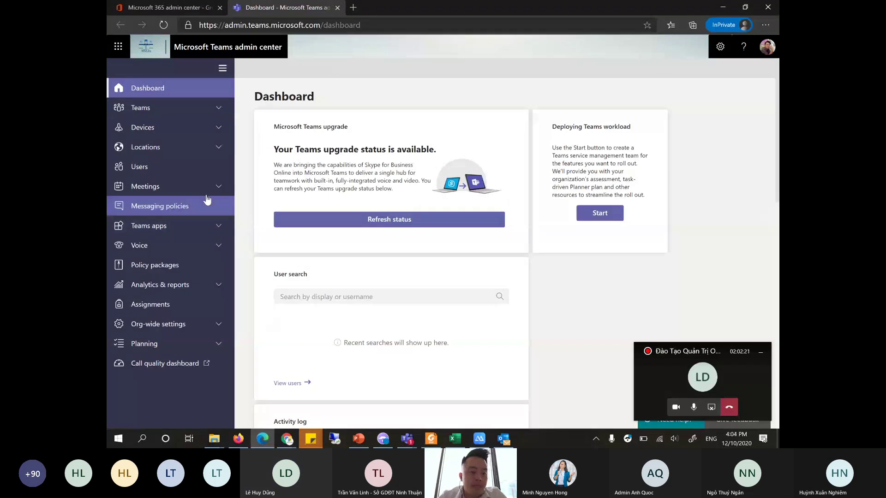
{"action": "left_click", "coordinate": [764, 356]}
- Open Meetings > Meeting policies and select the Global (Org-wide default) policy
{"action": "left_click", "coordinate": [158, 193]}
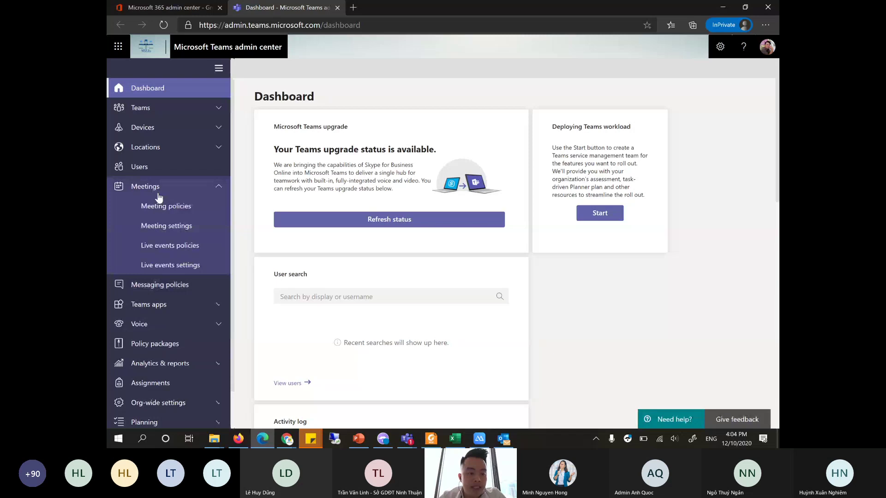
{"action": "left_click", "coordinate": [187, 208]}
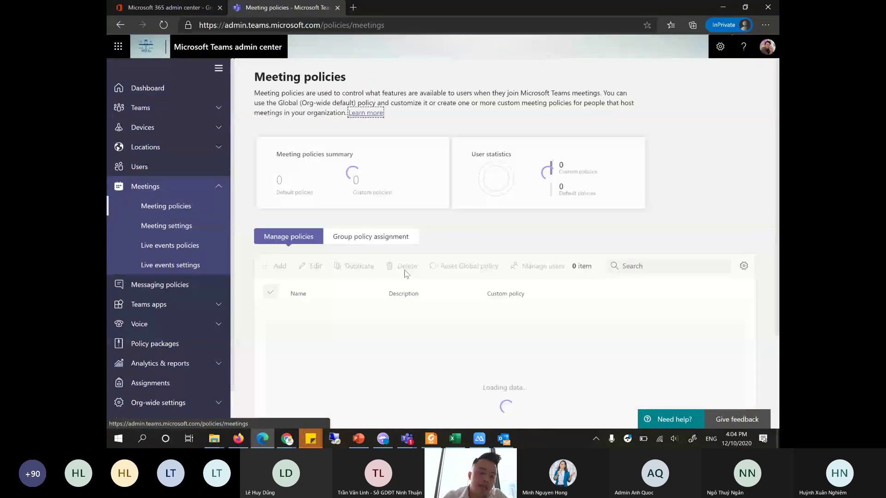
{"action": "scroll", "coordinate": [411, 286], "scroll_direction": "down", "scroll_amount": 2}
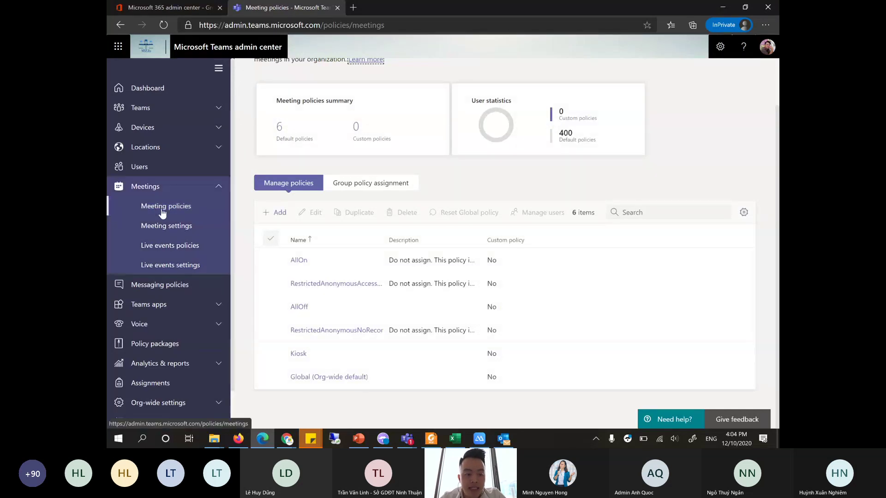
{"action": "left_click", "coordinate": [320, 377]}
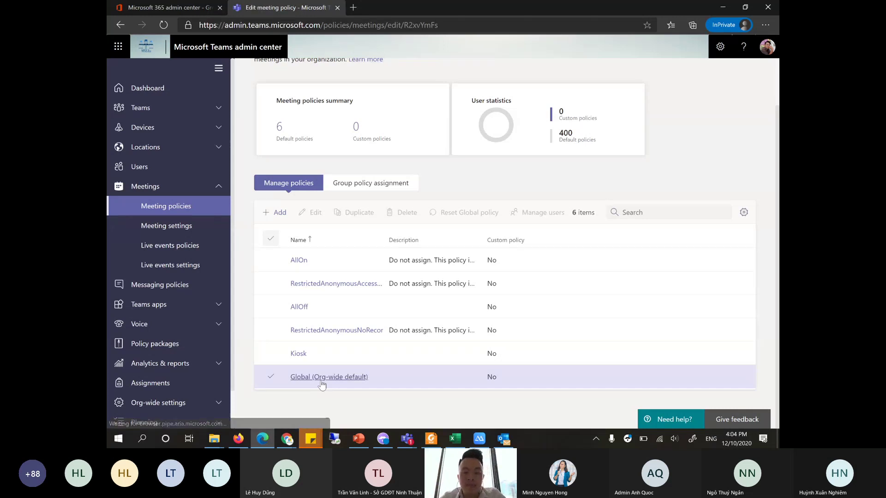
- Open the Global (Org-wide default) meeting policy and toggle Allow transcription off, then back On
{"action": "left_click", "coordinate": [321, 377]}
{"action": "scroll", "coordinate": [396, 292], "scroll_direction": "down", "scroll_amount": 2}
{"action": "scroll", "coordinate": [401, 294], "scroll_direction": "down", "scroll_amount": 2}
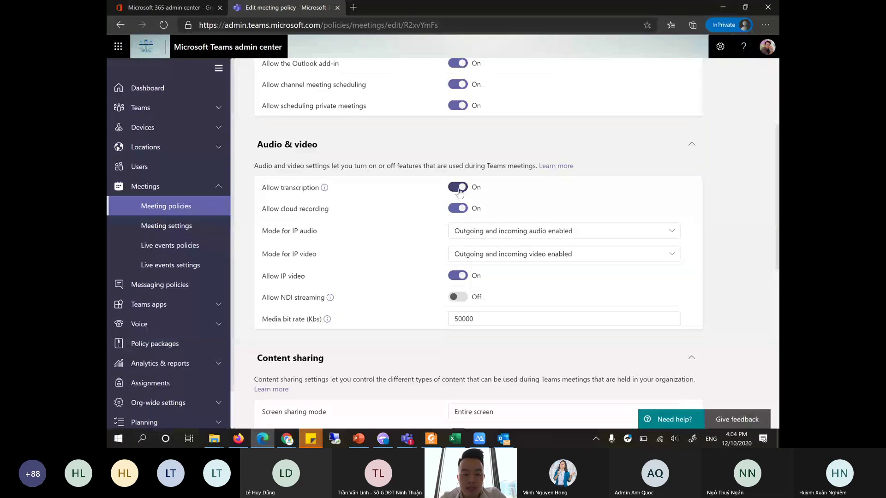
{"action": "left_click", "coordinate": [459, 192]}
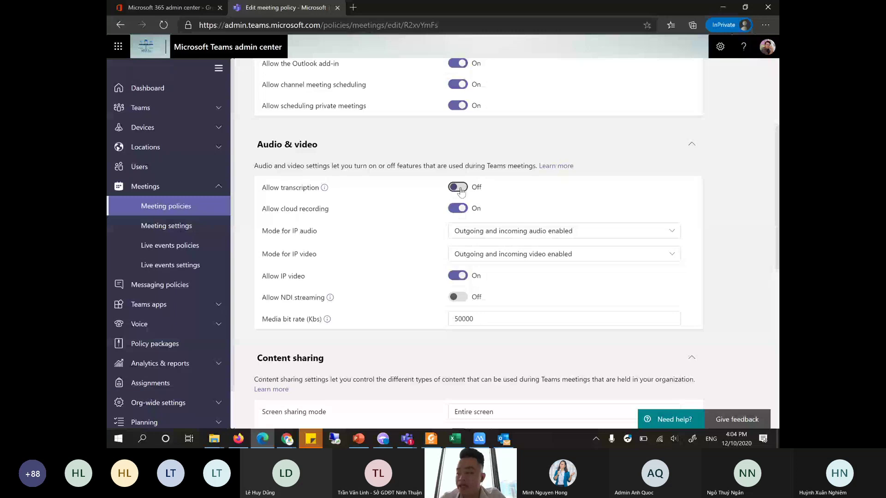
{"action": "left_click", "coordinate": [459, 188]}
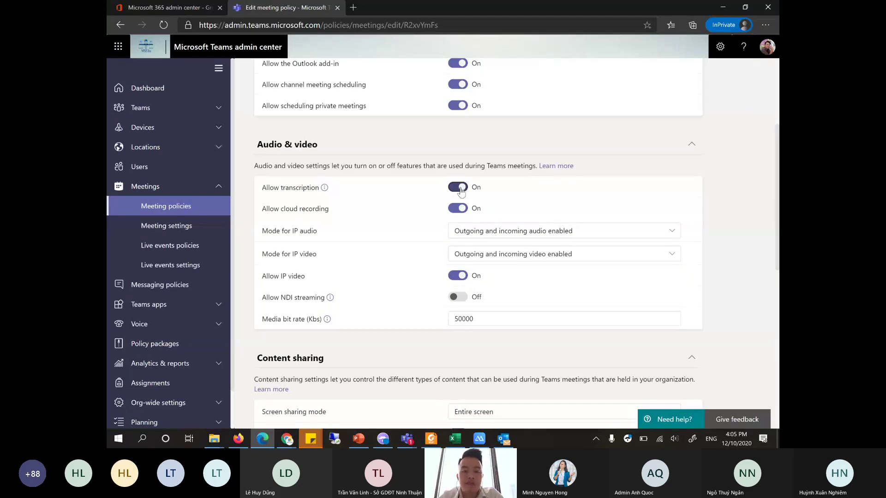
- Review the Content sharing give-control and request-control settings, then collapse the section
{"action": "scroll", "coordinate": [459, 198], "scroll_direction": "up", "scroll_amount": 1}
{"action": "scroll", "coordinate": [447, 252], "scroll_direction": "down", "scroll_amount": 5}
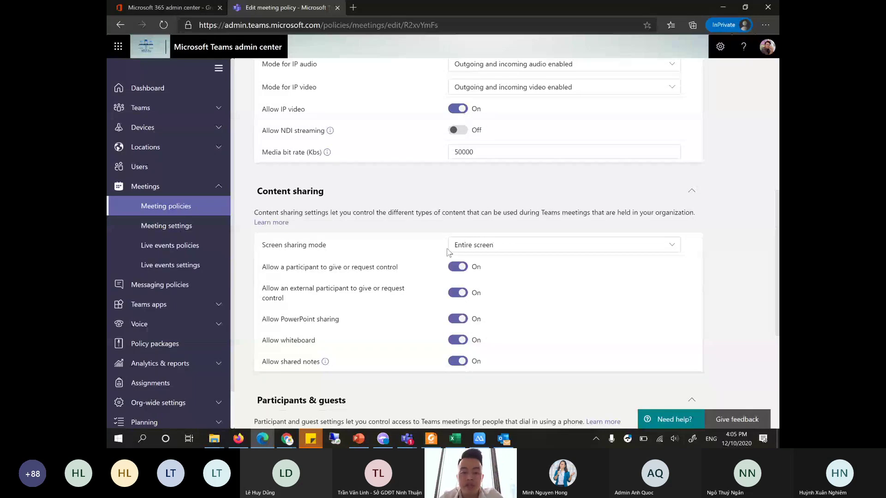
{"action": "scroll", "coordinate": [447, 251], "scroll_direction": "down", "scroll_amount": 1}
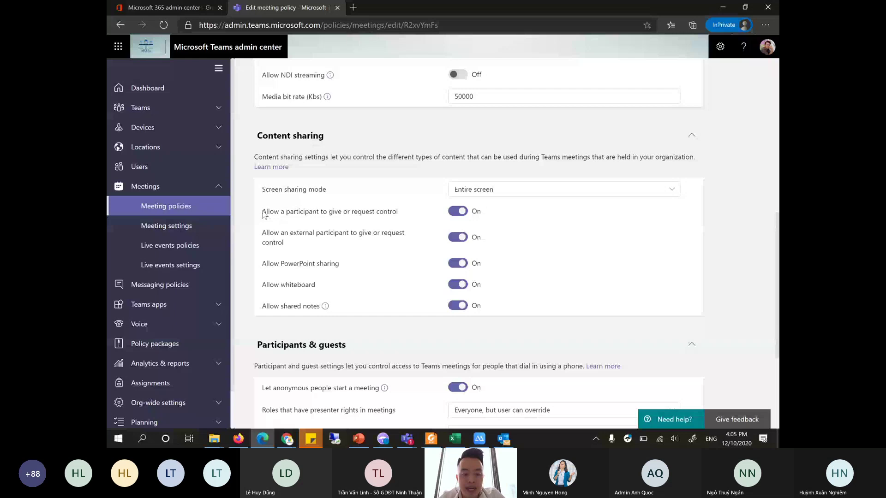
{"action": "left_click_drag", "start_coordinate": [263, 211], "coordinate": [412, 243]}
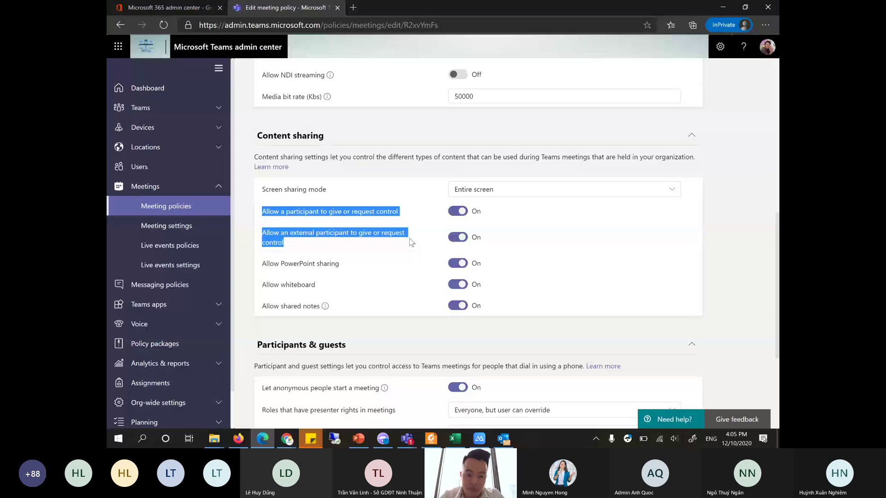
{"action": "mouse_move", "coordinate": [500, 4]}
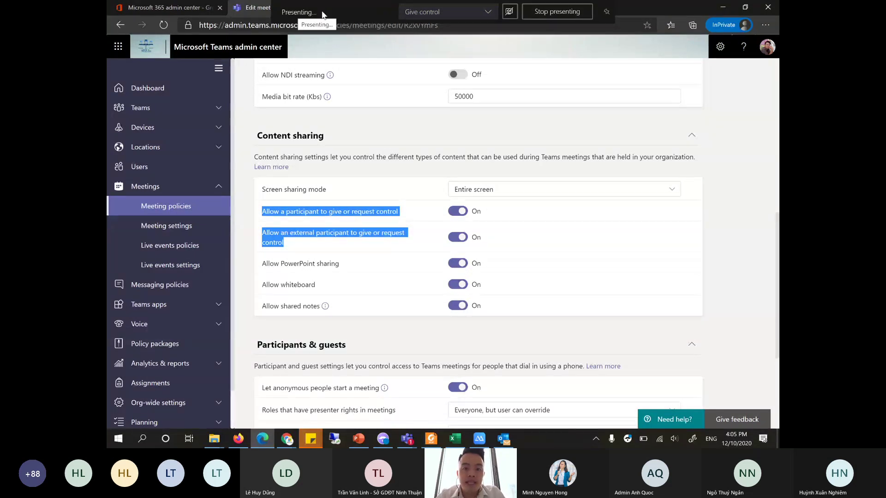
{"action": "left_click", "coordinate": [480, 19]}
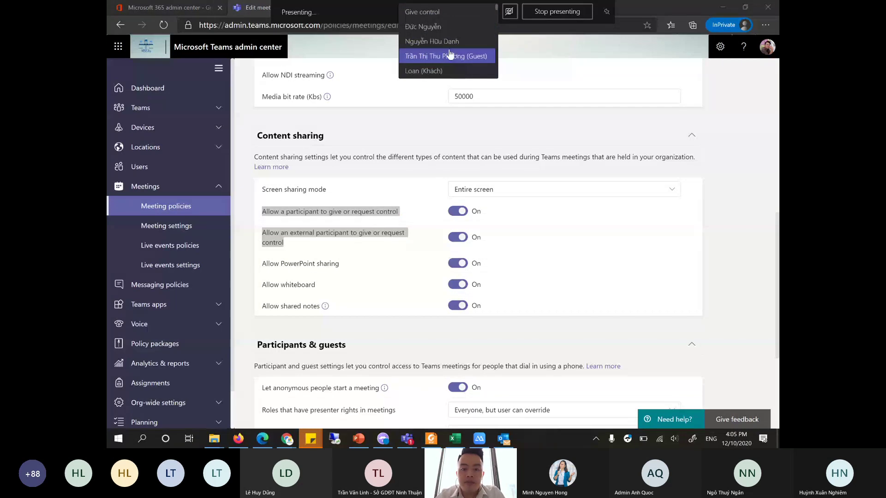
{"action": "left_click", "coordinate": [493, 134]}
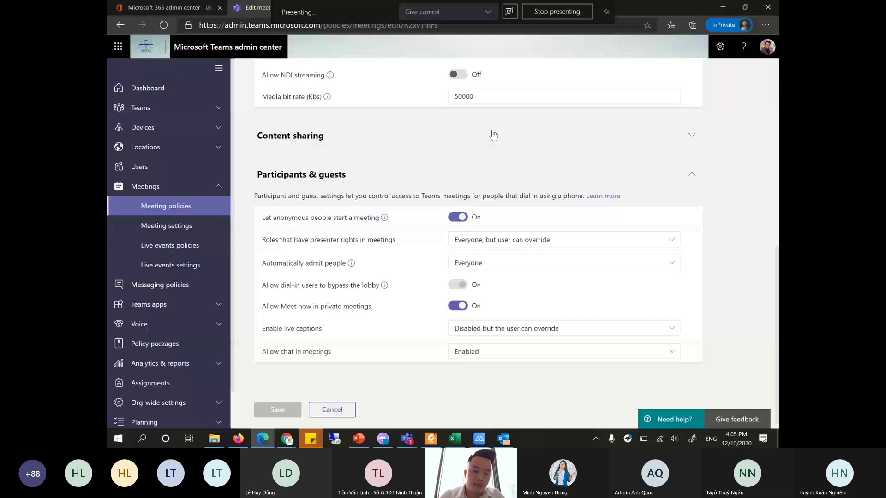
- Re-expand Content sharing, check the presenter-rights choices without changing them, then go to Meeting settings
{"action": "left_click", "coordinate": [493, 135]}
{"action": "scroll", "coordinate": [406, 259], "scroll_direction": "down", "scroll_amount": 4}
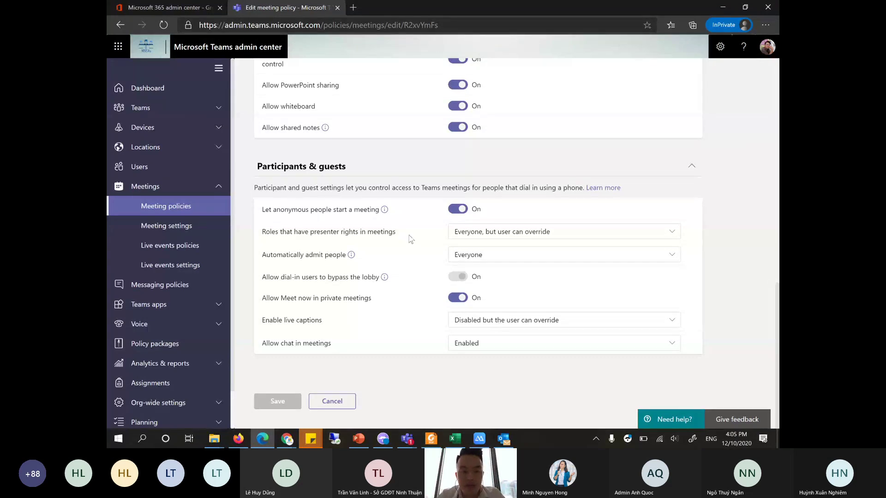
{"action": "scroll", "coordinate": [400, 264], "scroll_direction": "up", "scroll_amount": 4}
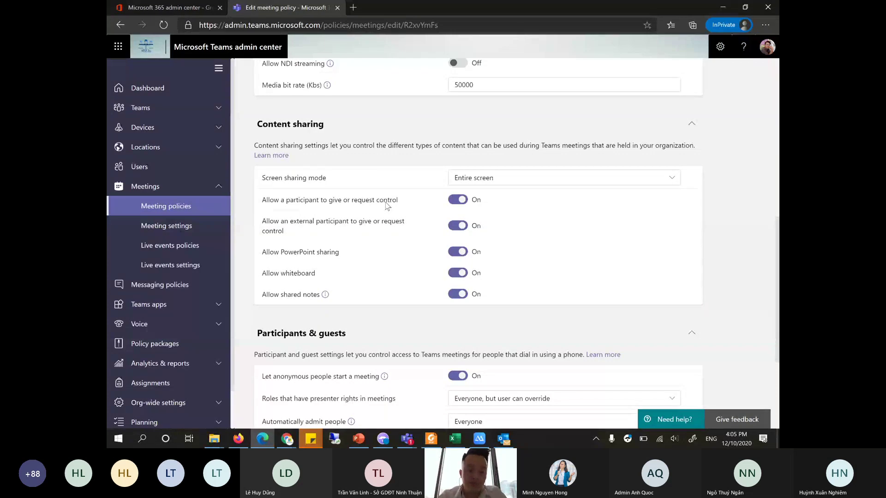
{"action": "scroll", "coordinate": [433, 210], "scroll_direction": "down", "scroll_amount": 4}
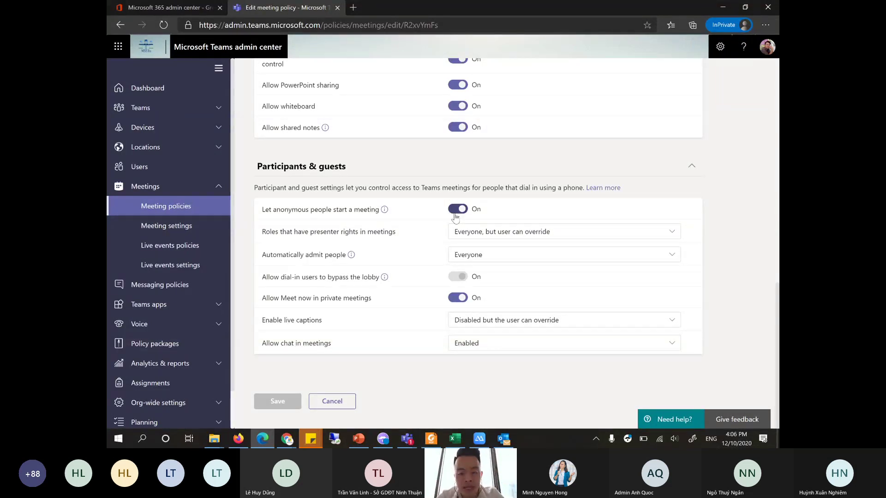
{"action": "left_click", "coordinate": [478, 237]}
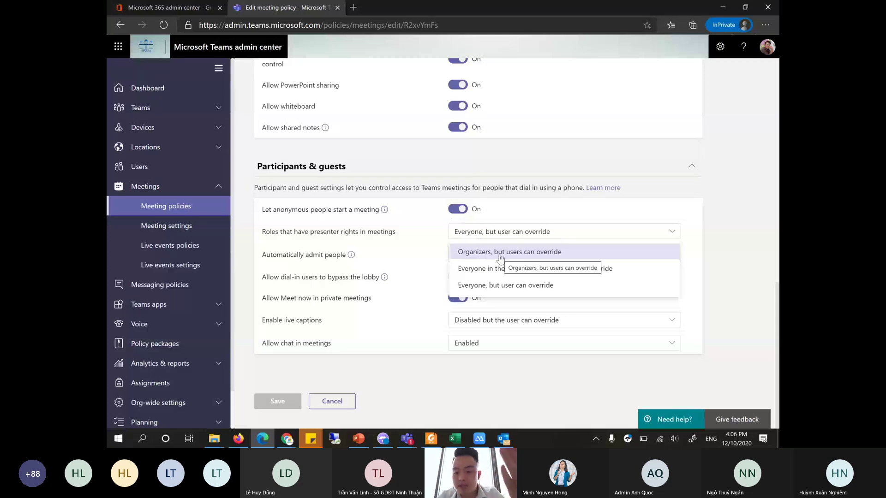
{"action": "left_click", "coordinate": [485, 187]}
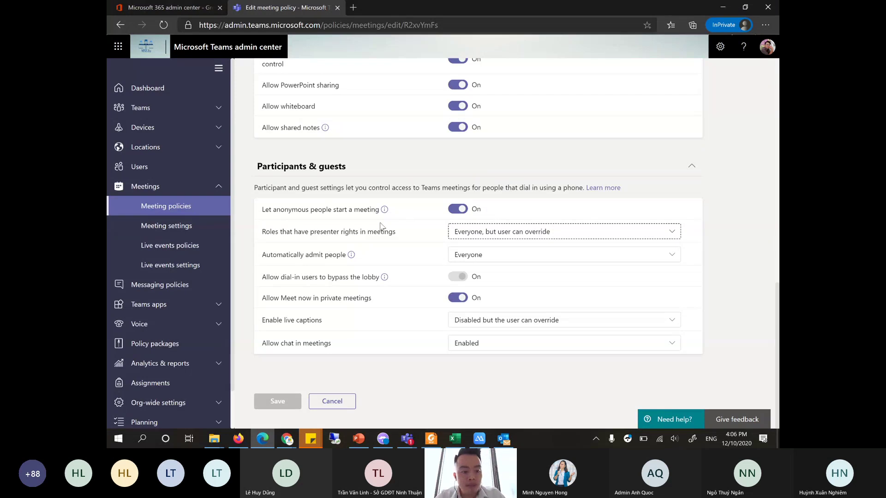
{"action": "left_click", "coordinate": [173, 232]}
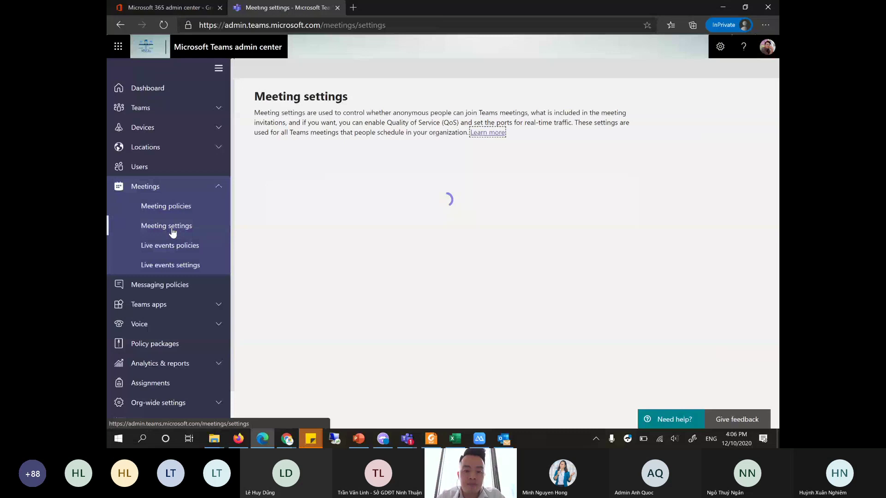
{"action": "scroll", "coordinate": [359, 246], "scroll_direction": "down", "scroll_amount": 1}
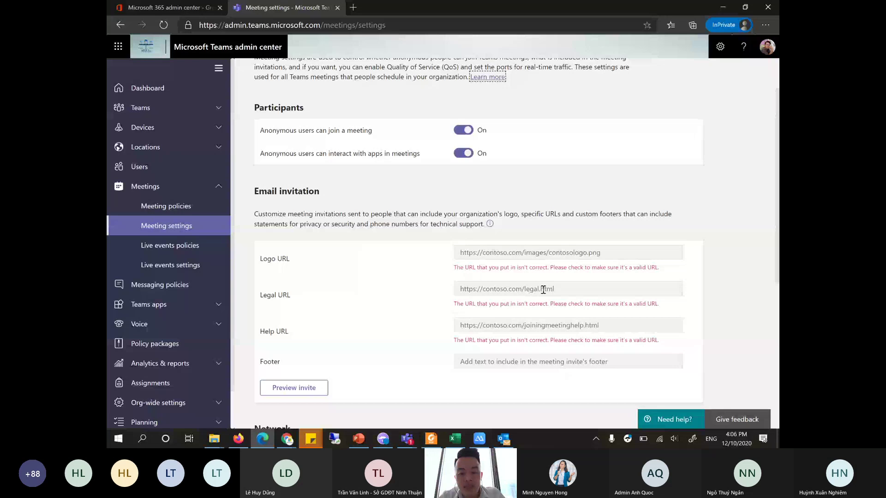
{"action": "left_click", "coordinate": [465, 250]}
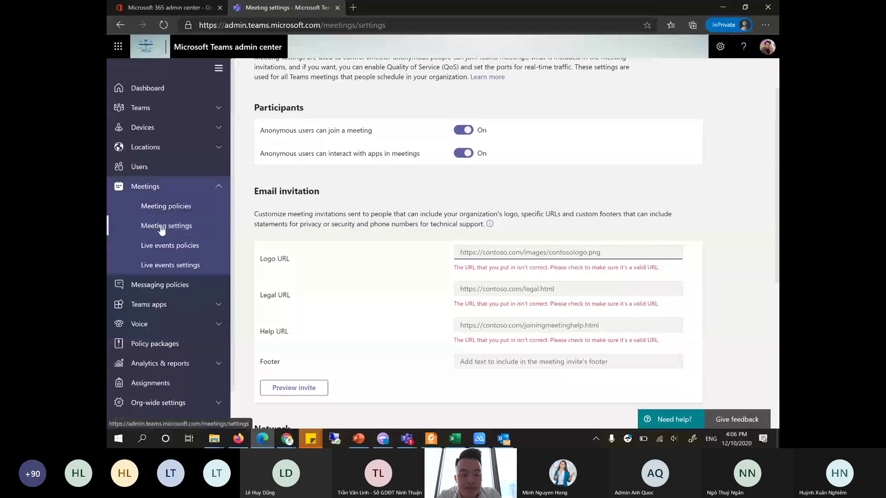
{"action": "left_click", "coordinate": [175, 229]}
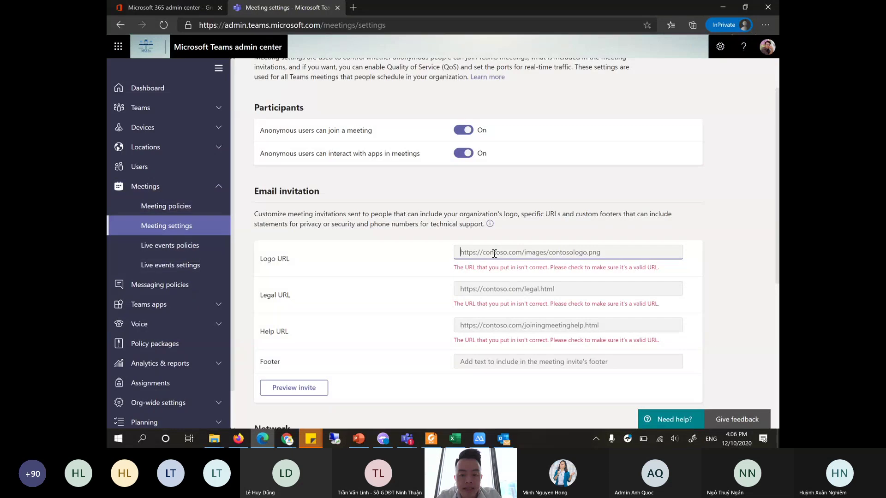
{"action": "scroll", "coordinate": [559, 300], "scroll_direction": "down", "scroll_amount": 3}
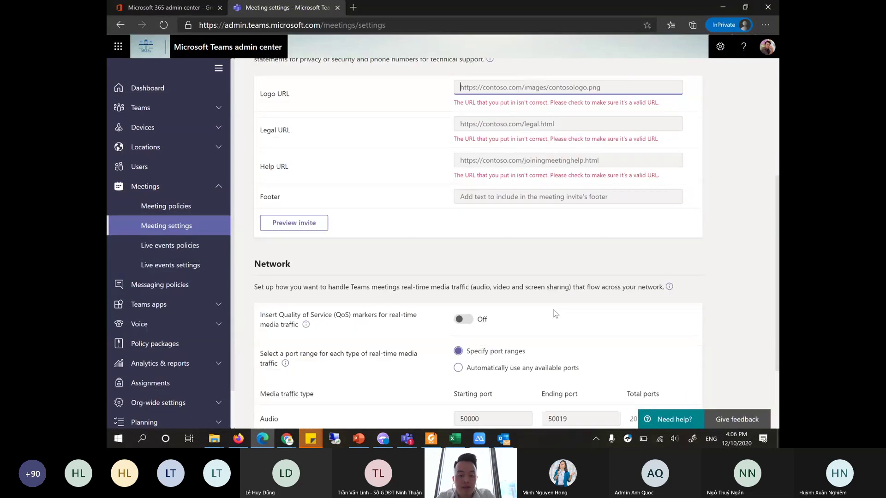
{"action": "scroll", "coordinate": [549, 300], "scroll_direction": "down", "scroll_amount": 2}
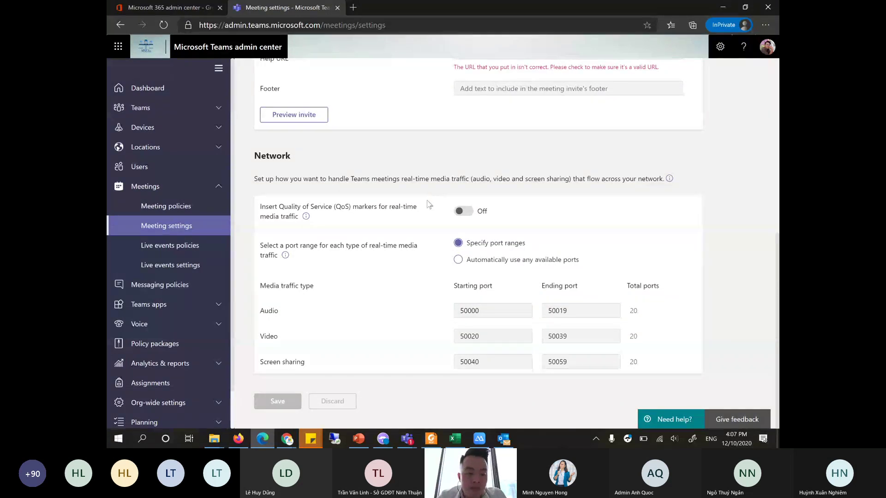
{"action": "scroll", "coordinate": [429, 204], "scroll_direction": "up", "scroll_amount": 2}
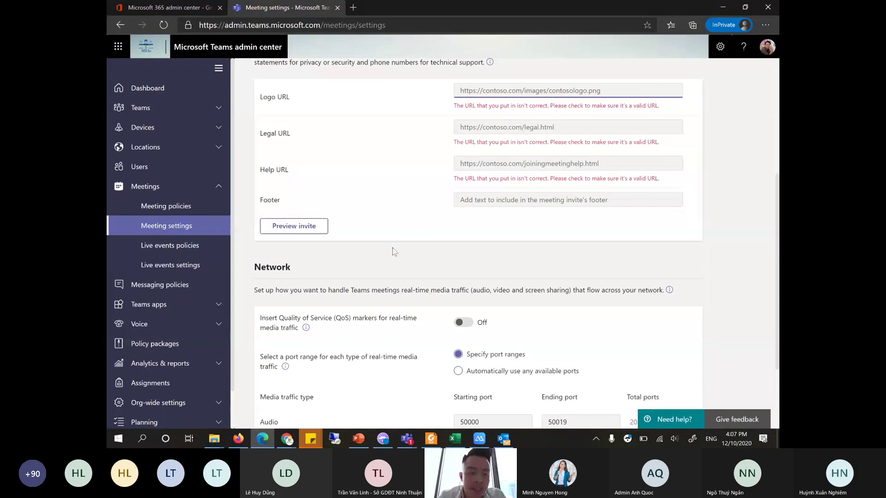
- Edit the Global messaging policy, toggling Owners can delete sent messages off and back On
{"action": "left_click", "coordinate": [200, 290]}
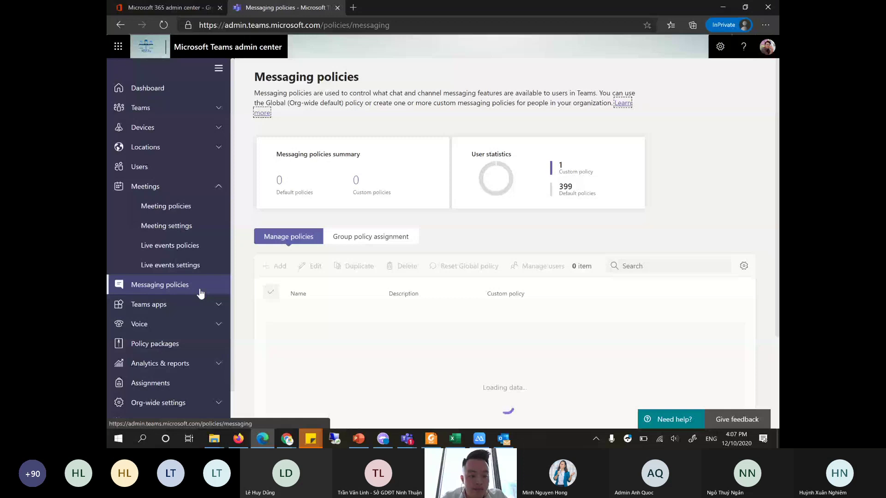
{"action": "scroll", "coordinate": [356, 293], "scroll_direction": "down", "scroll_amount": 1}
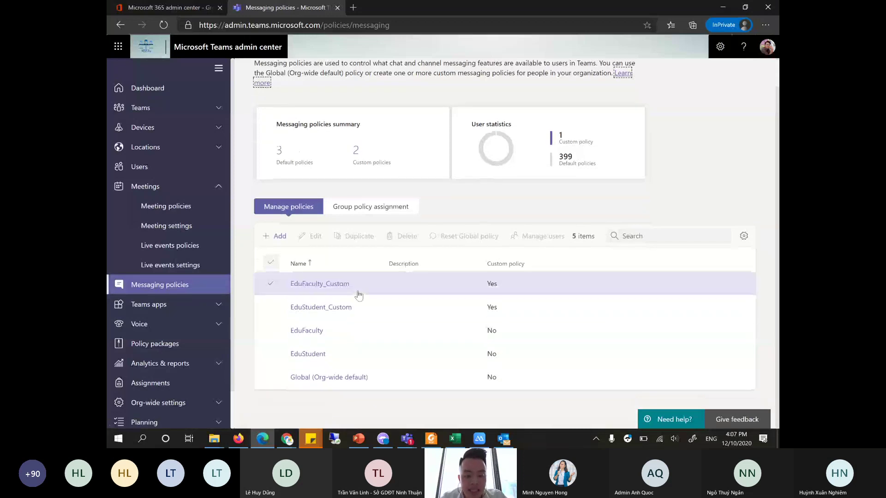
{"action": "left_click", "coordinate": [300, 378]}
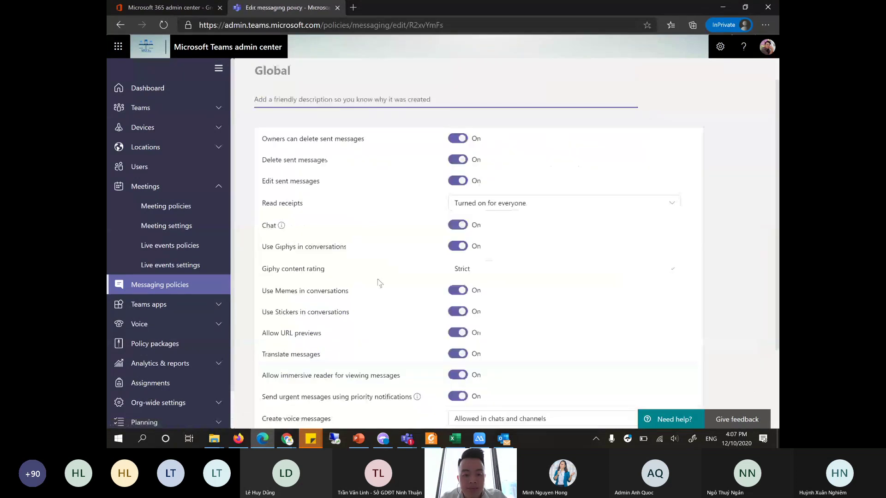
{"action": "left_click", "coordinate": [461, 141]}
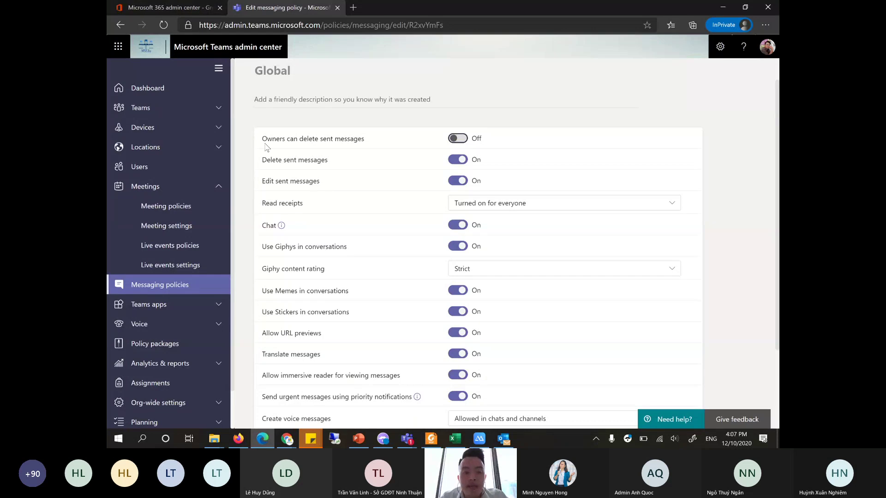
{"action": "left_click_drag", "start_coordinate": [262, 138], "coordinate": [373, 147]}
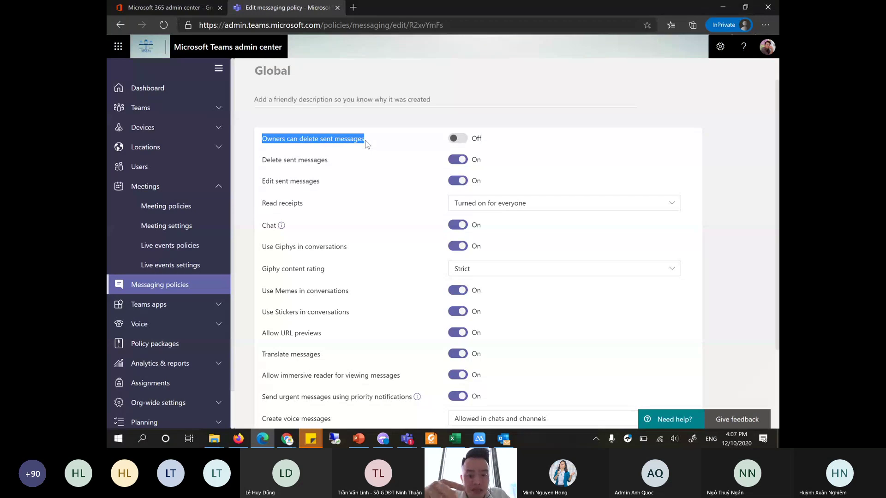
{"action": "left_click", "coordinate": [461, 141]}
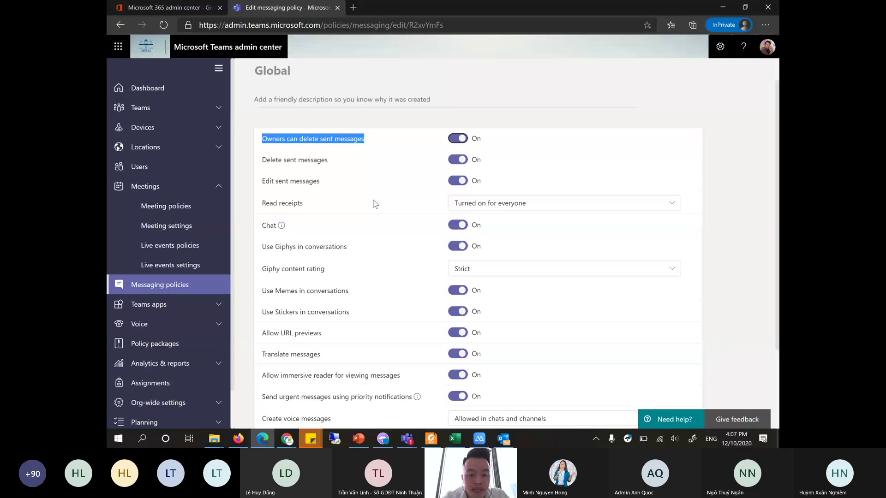
- Toggle Translate messages off and back On
{"action": "scroll", "coordinate": [376, 205], "scroll_direction": "down", "scroll_amount": 3}
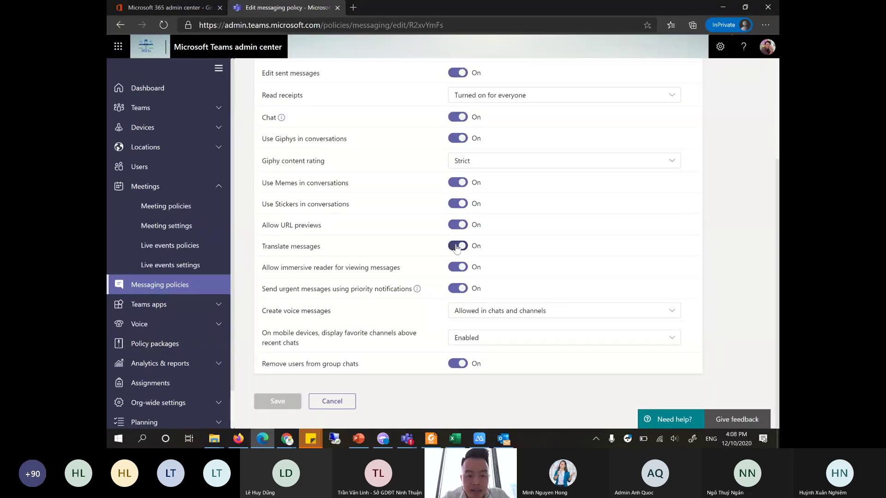
{"action": "left_click", "coordinate": [453, 248]}
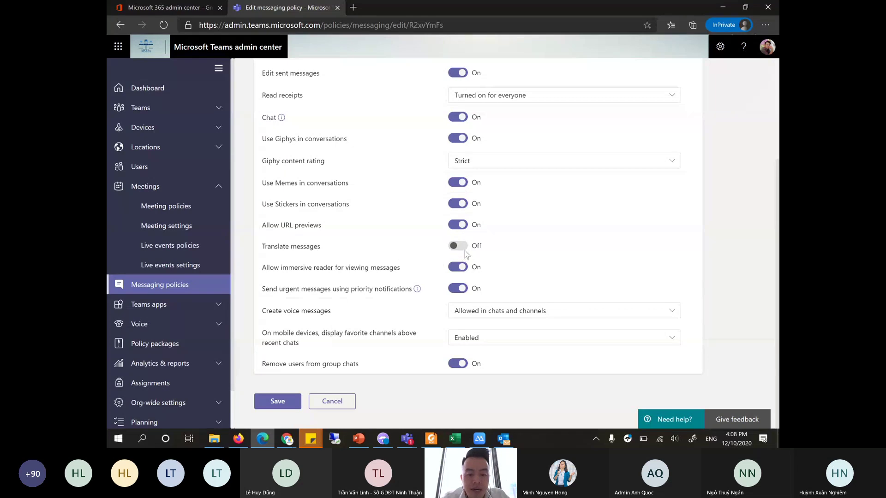
{"action": "left_click", "coordinate": [461, 247]}
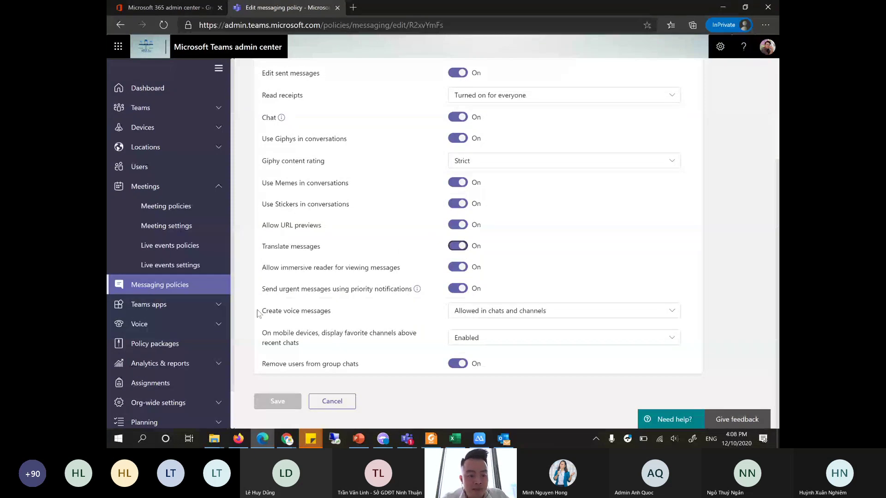
- Browse the Teams apps pages (Manage apps, Permission policies, Setup policies), ending on Customize store
{"action": "left_click", "coordinate": [201, 305]}
{"action": "scroll", "coordinate": [198, 302], "scroll_direction": "down", "scroll_amount": 2}
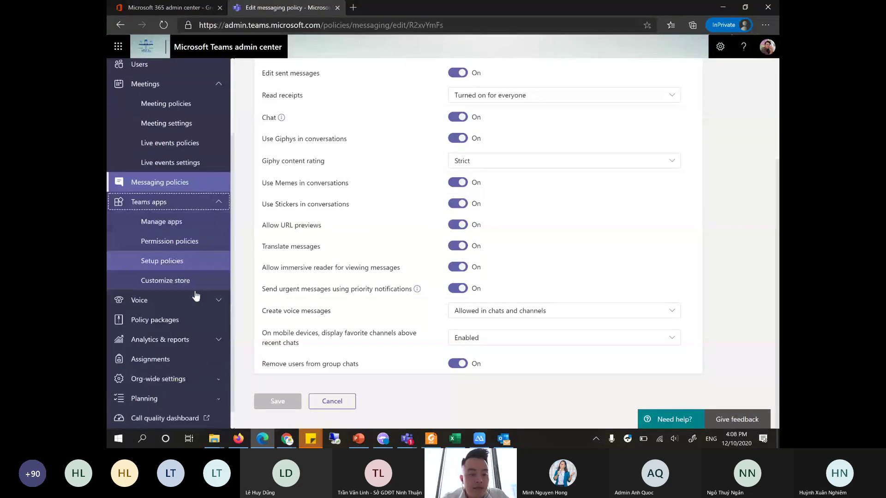
{"action": "left_click", "coordinate": [178, 222]}
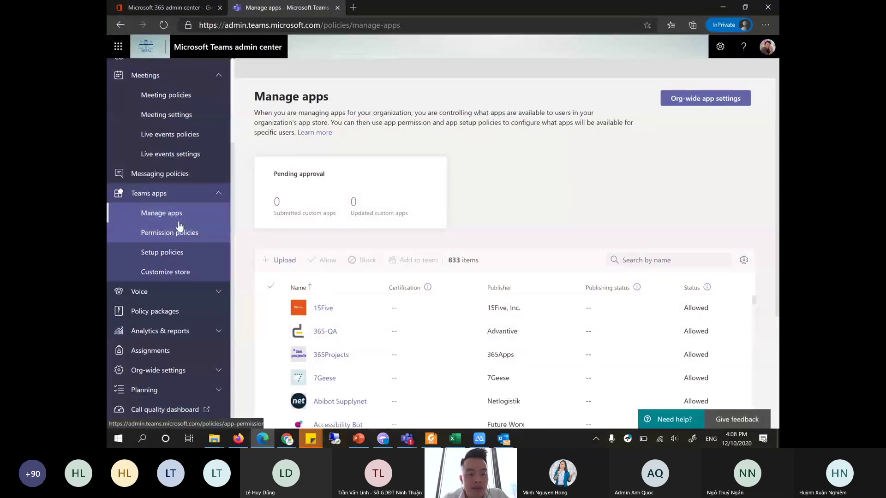
{"action": "left_click", "coordinate": [191, 235]}
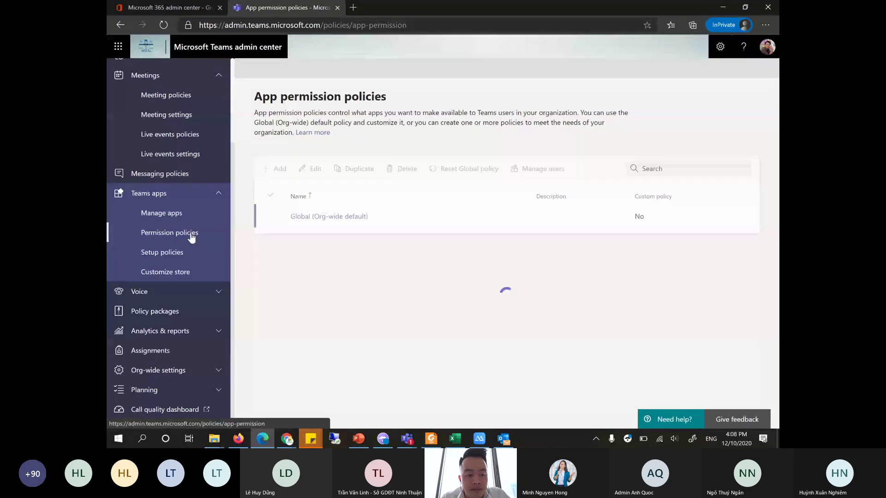
{"action": "scroll", "coordinate": [191, 258], "scroll_direction": "up", "scroll_amount": 1}
{"action": "left_click", "coordinate": [182, 313]}
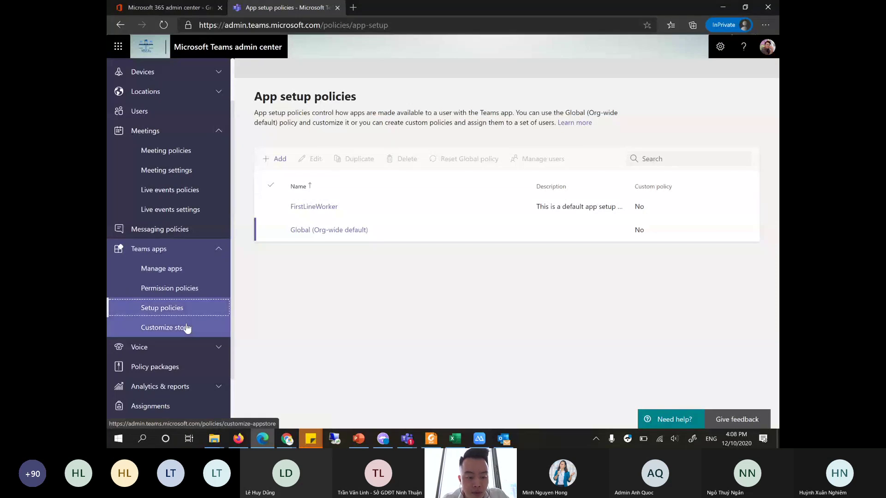
{"action": "left_click", "coordinate": [186, 327]}
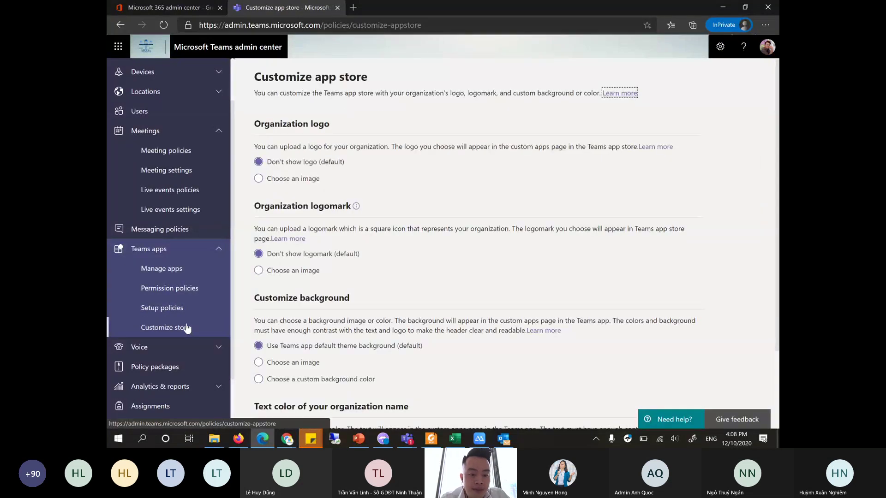
{"action": "scroll", "coordinate": [186, 325], "scroll_direction": "down", "scroll_amount": 3}
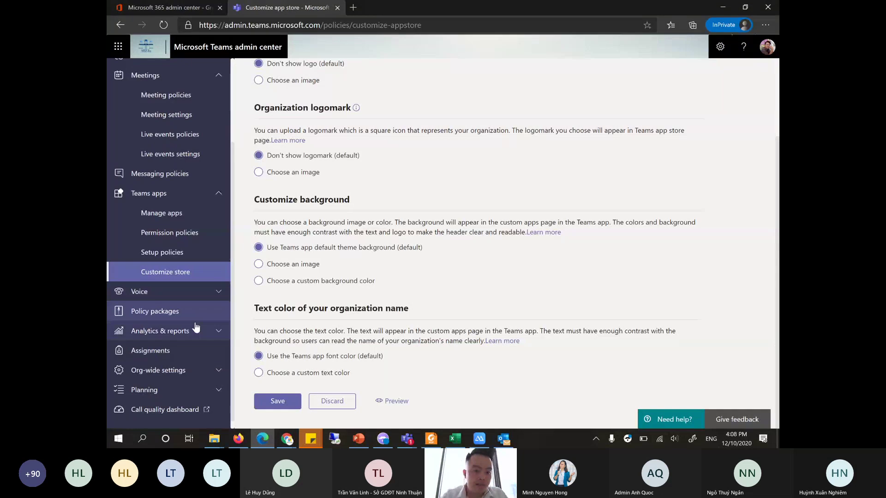
- Open External access, then Guest access, and review its Calling, Meeting and Messaging settings
{"action": "left_click", "coordinate": [172, 374]}
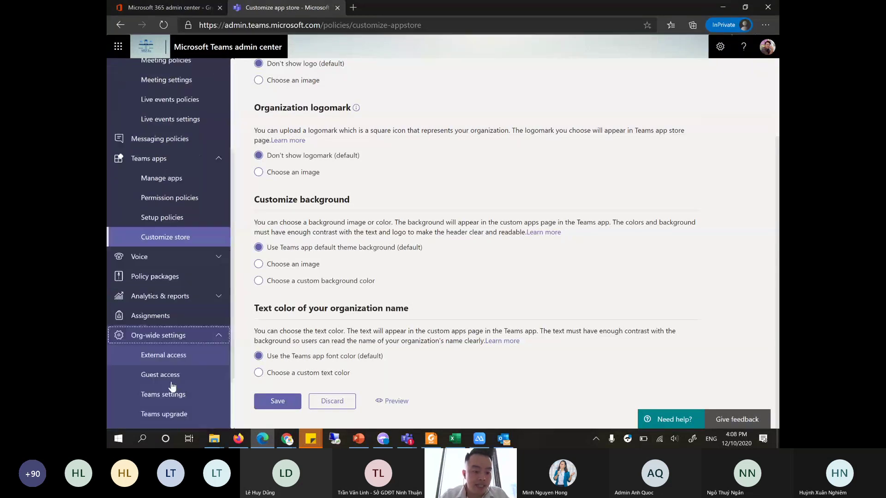
{"action": "left_click", "coordinate": [173, 283]}
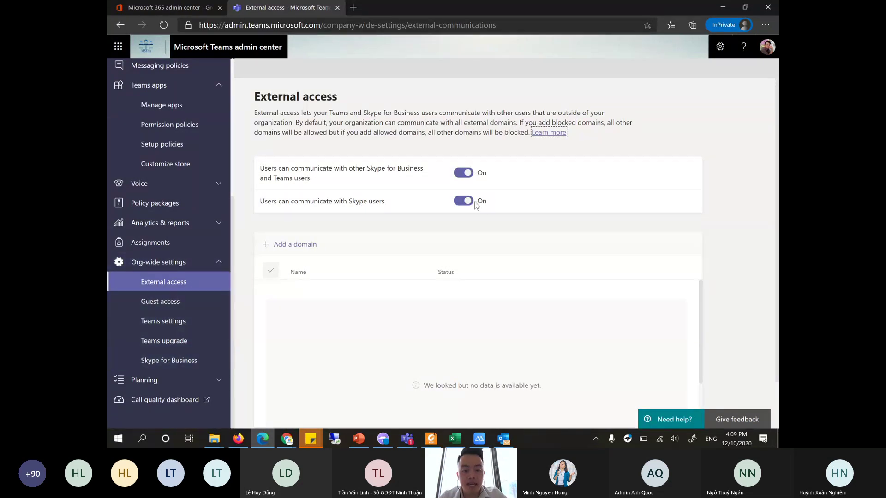
{"action": "left_click", "coordinate": [169, 301]}
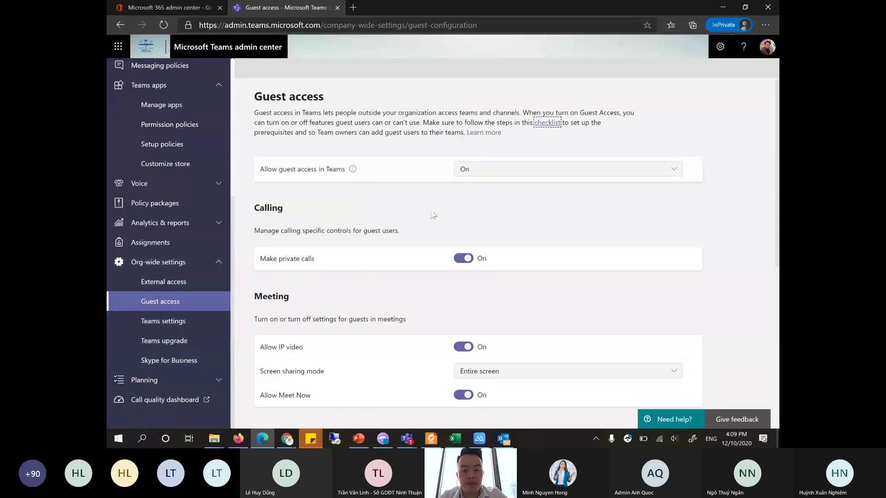
{"action": "scroll", "coordinate": [454, 215], "scroll_direction": "down", "scroll_amount": 1}
{"action": "scroll", "coordinate": [455, 214], "scroll_direction": "down", "scroll_amount": 1}
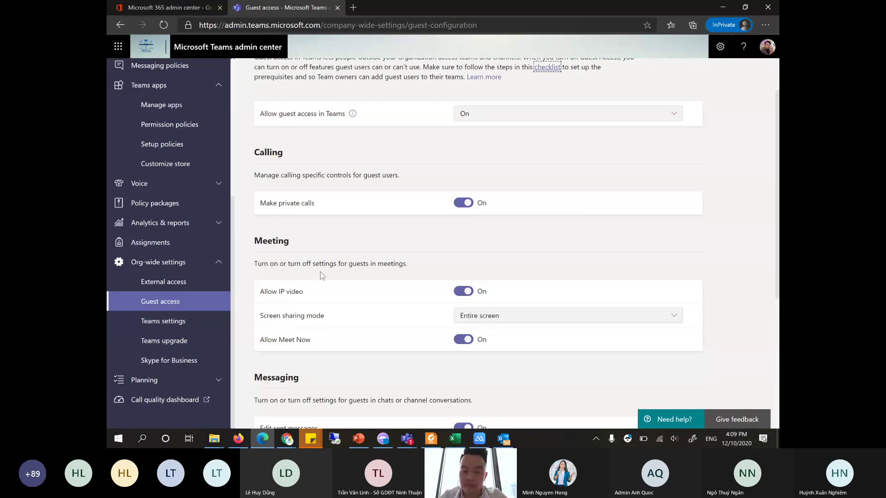
{"action": "scroll", "coordinate": [332, 276], "scroll_direction": "down", "scroll_amount": 1}
{"action": "scroll", "coordinate": [383, 270], "scroll_direction": "down", "scroll_amount": 4}
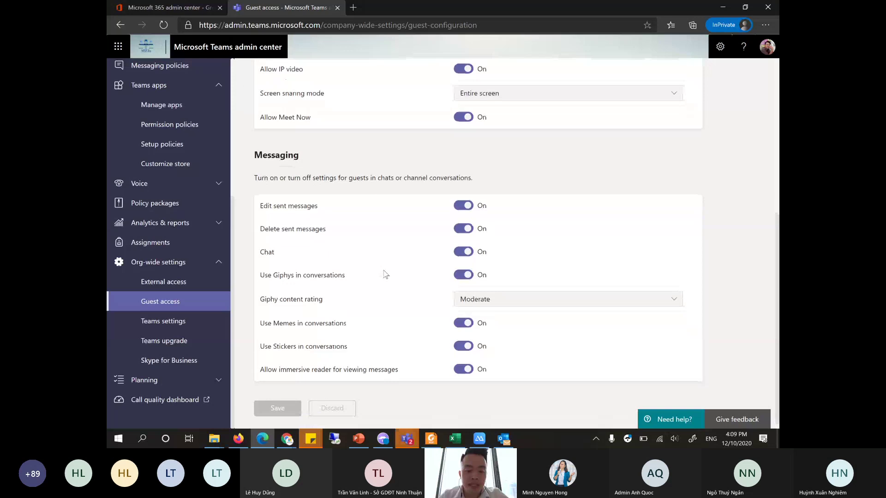
{"action": "scroll", "coordinate": [386, 272], "scroll_direction": "up", "scroll_amount": 3}
{"action": "scroll", "coordinate": [386, 272], "scroll_direction": "up", "scroll_amount": 3}
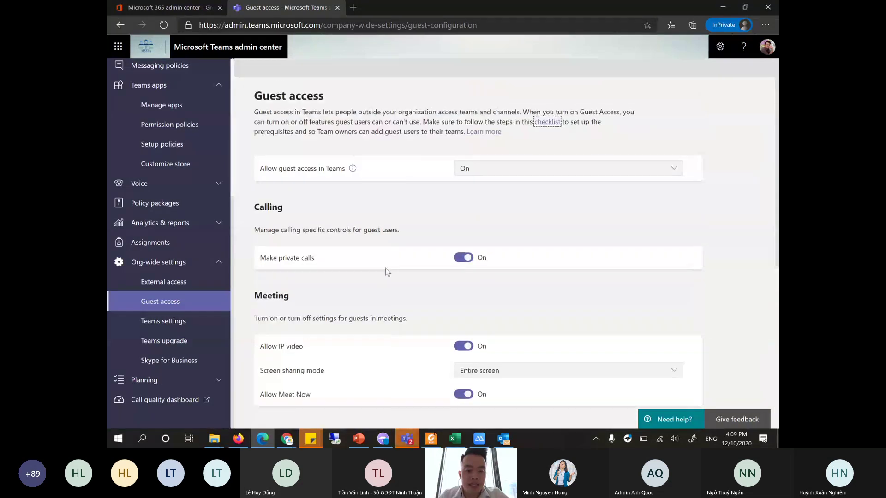
{"action": "left_click", "coordinate": [187, 306]}
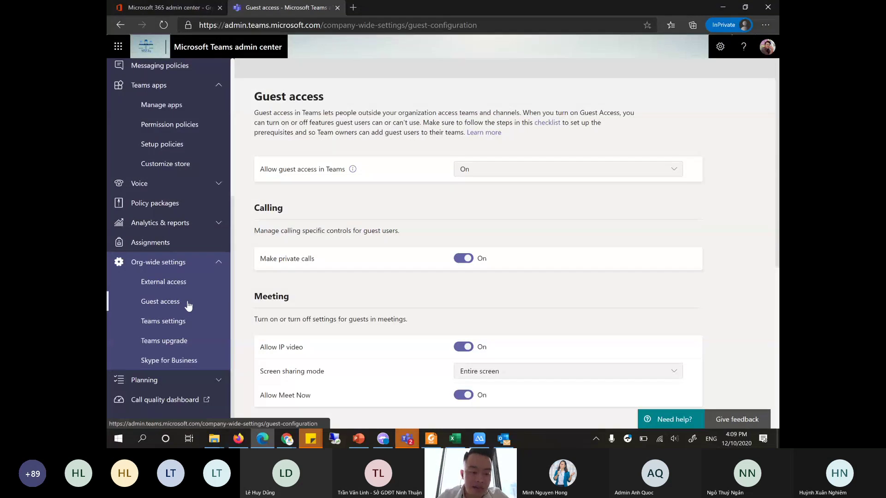
{"action": "left_click", "coordinate": [186, 305]}
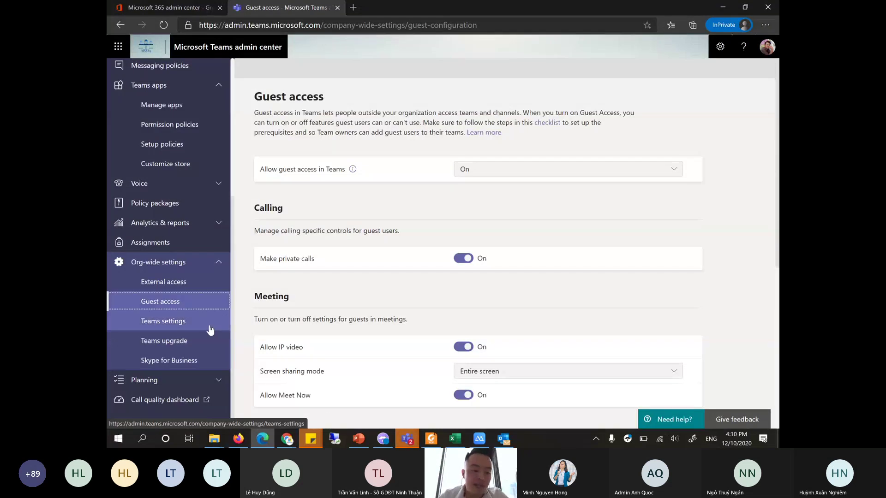
- Open Teams settings and review the Files and Organization sections
{"action": "left_click", "coordinate": [210, 329]}
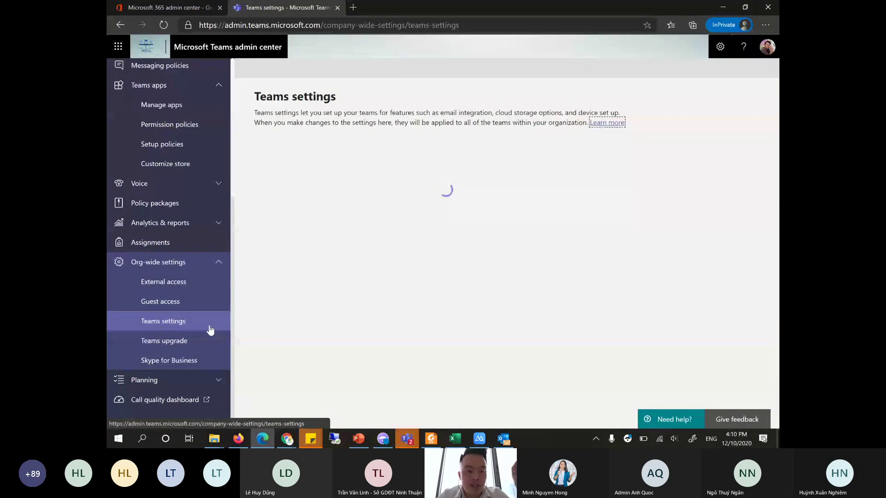
{"action": "scroll", "coordinate": [444, 274], "scroll_direction": "down", "scroll_amount": 10}
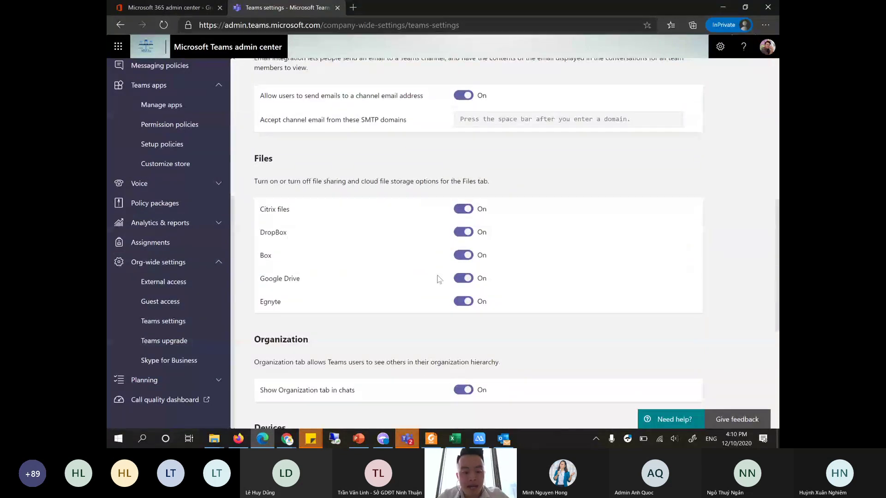
{"action": "scroll", "coordinate": [440, 279], "scroll_direction": "down", "scroll_amount": 1}
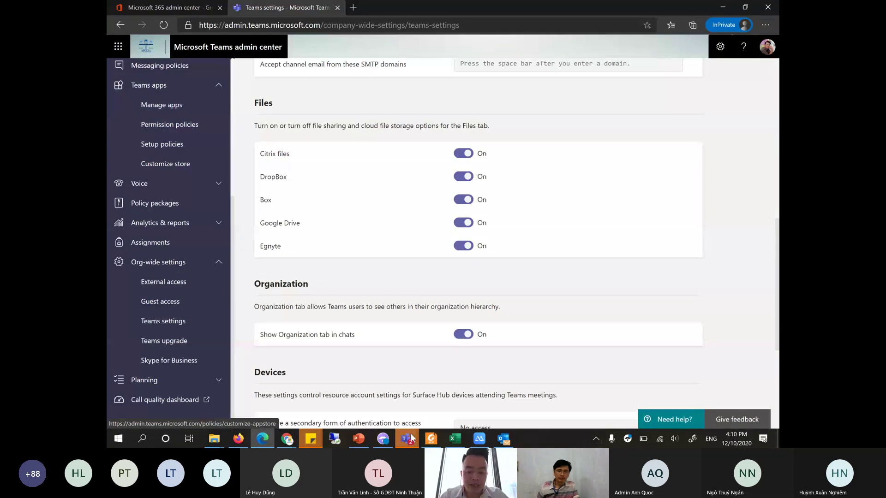
{"action": "mouse_move", "coordinate": [411, 437]}
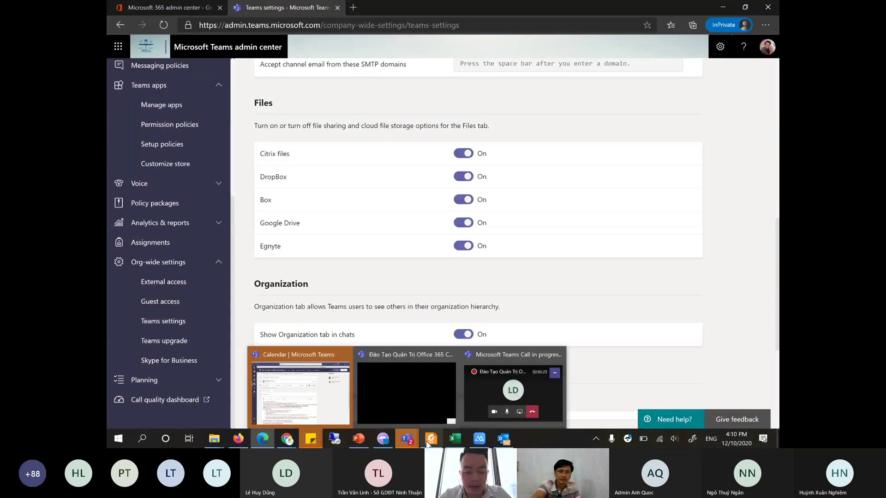
- Return to PowerPoint and select slide 47, then slide 49
{"action": "left_click", "coordinate": [358, 439]}
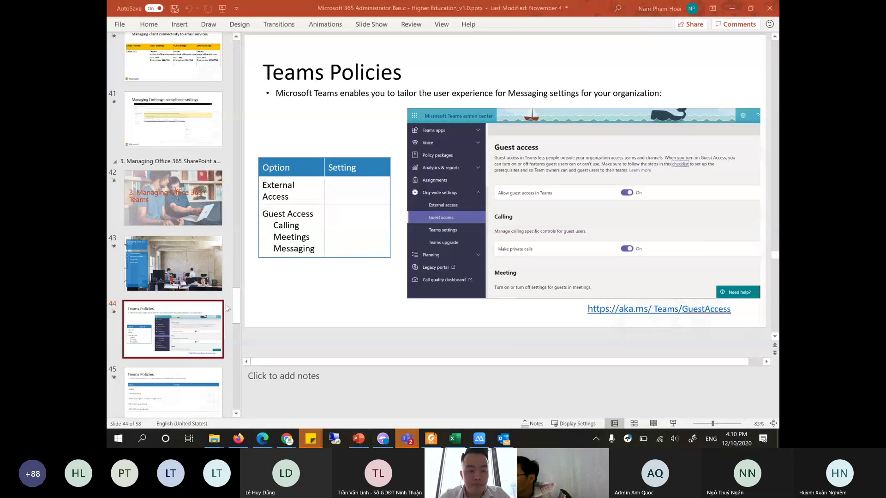
{"action": "scroll", "coordinate": [195, 255], "scroll_direction": "down", "scroll_amount": 5}
{"action": "scroll", "coordinate": [207, 283], "scroll_direction": "down", "scroll_amount": 3}
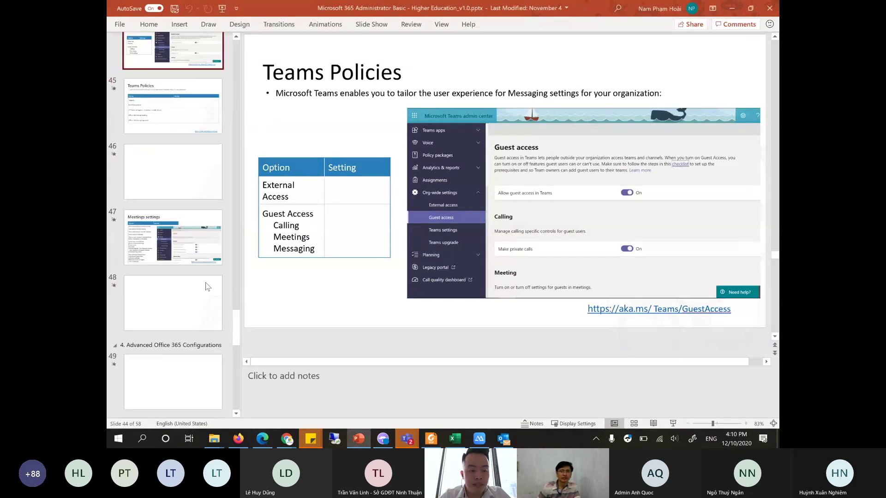
{"action": "left_click", "coordinate": [190, 215]}
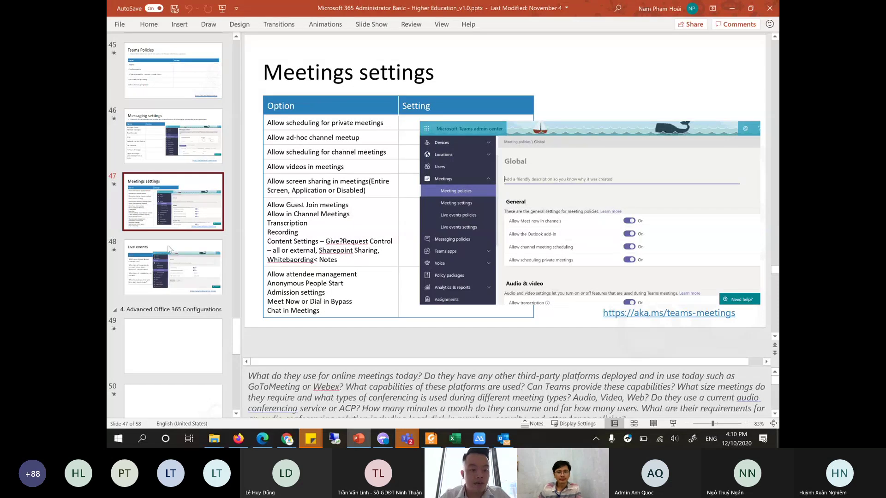
{"action": "scroll", "coordinate": [169, 250], "scroll_direction": "down", "scroll_amount": 3}
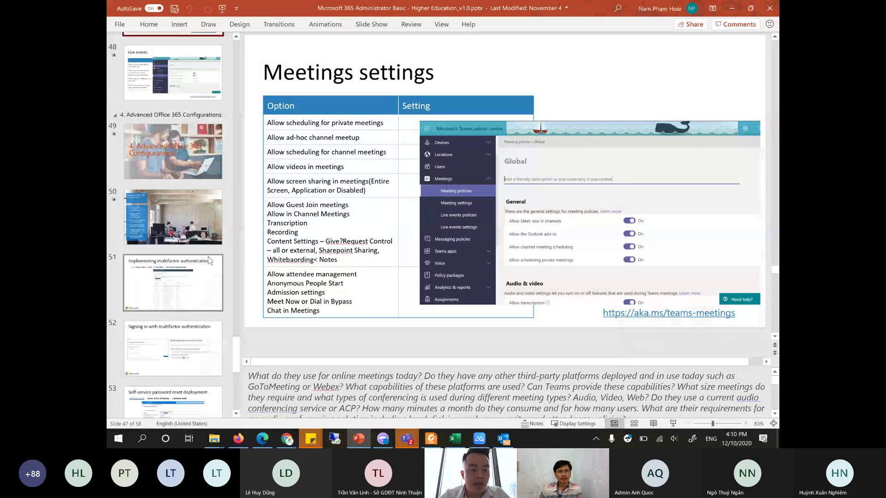
{"action": "left_click", "coordinate": [203, 166]}
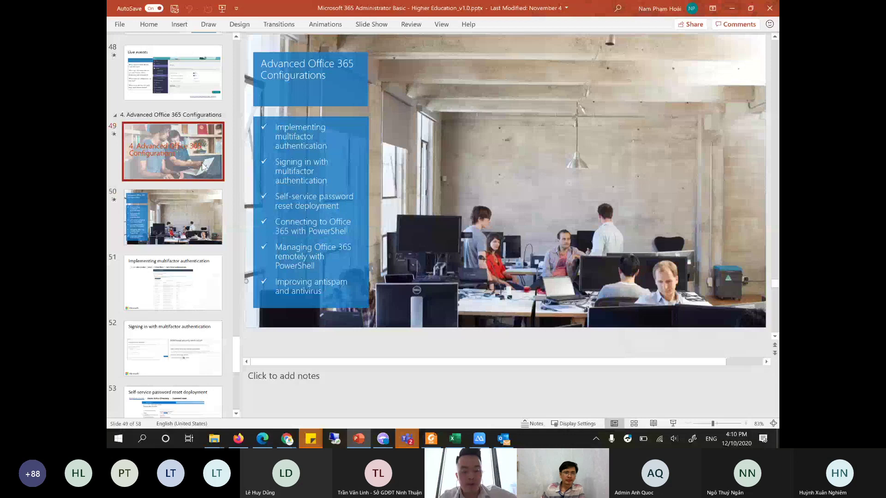
- Present from slide 49, advance one slide, and exit the show at slide 50
{"action": "key", "text": "shift+F5"}
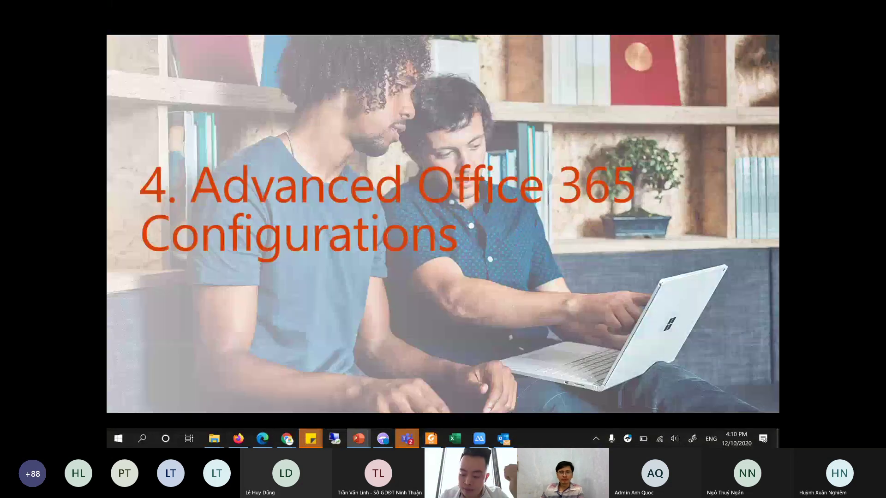
{"action": "key", "text": "Right"}
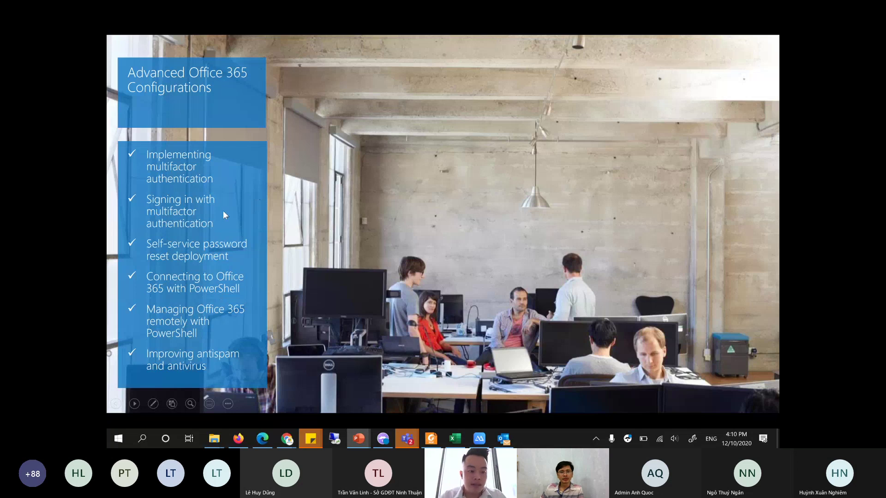
{"action": "key", "text": "Escape"}
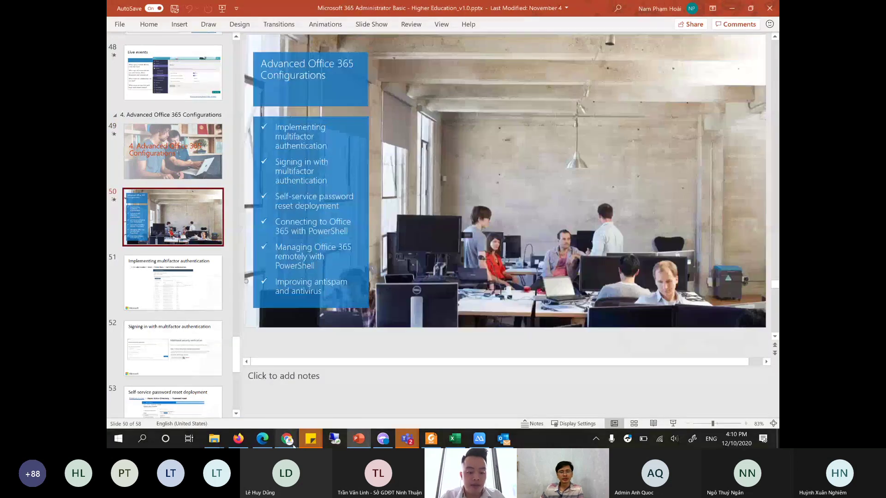
{"action": "mouse_move", "coordinate": [293, 446]}
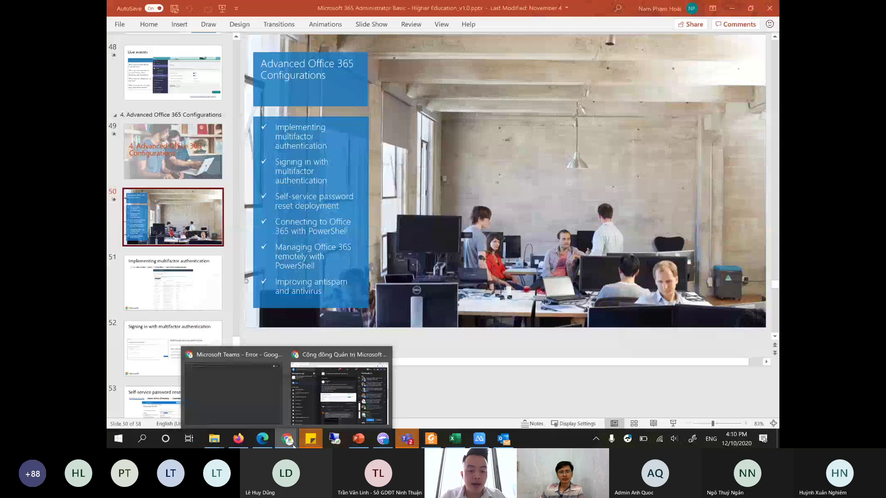
- Close the Teams admin center tab in Edge and open Users > Active users
{"action": "left_click", "coordinate": [265, 444]}
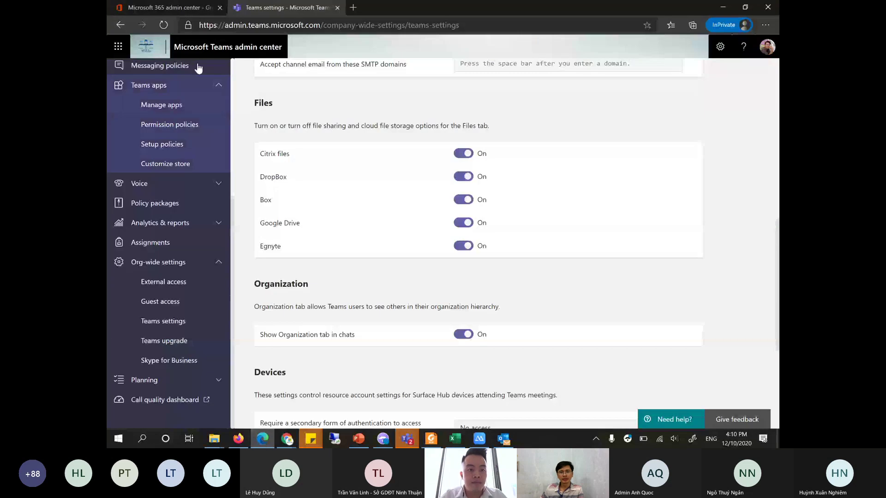
{"action": "left_click", "coordinate": [336, 8]}
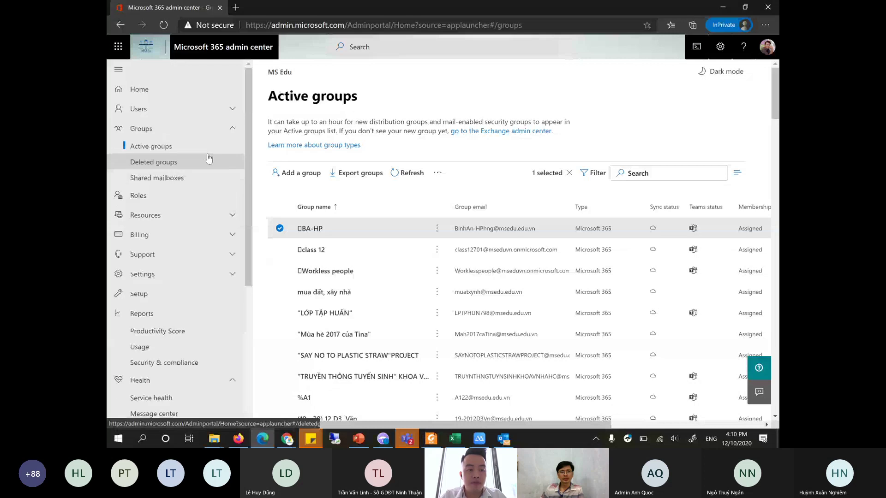
{"action": "left_click", "coordinate": [199, 109]}
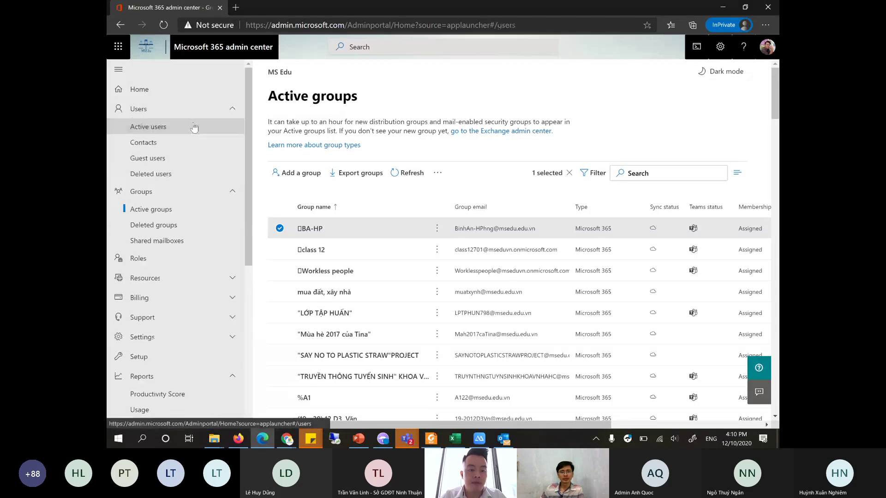
{"action": "left_click", "coordinate": [194, 127]}
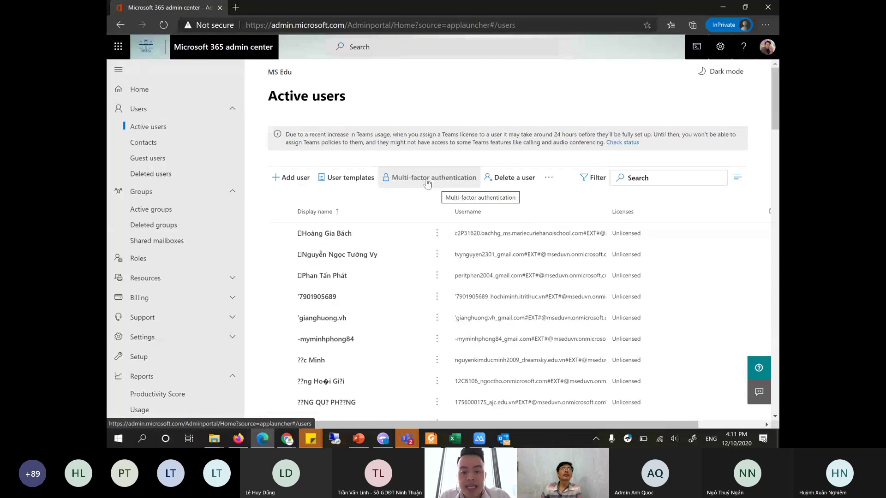
- Open the multi-factor authentication page, select the first user, and dismiss the bulk-update CSV dialog
{"action": "left_click", "coordinate": [420, 183]}
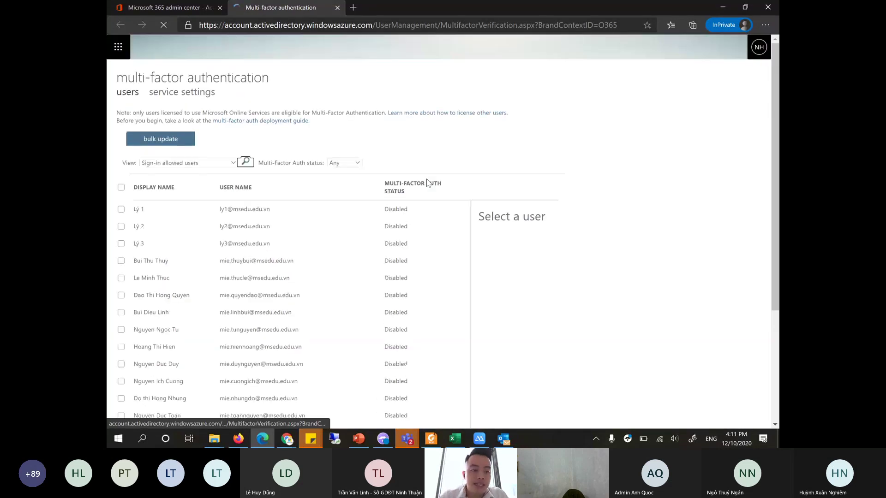
{"action": "left_click", "coordinate": [266, 212]}
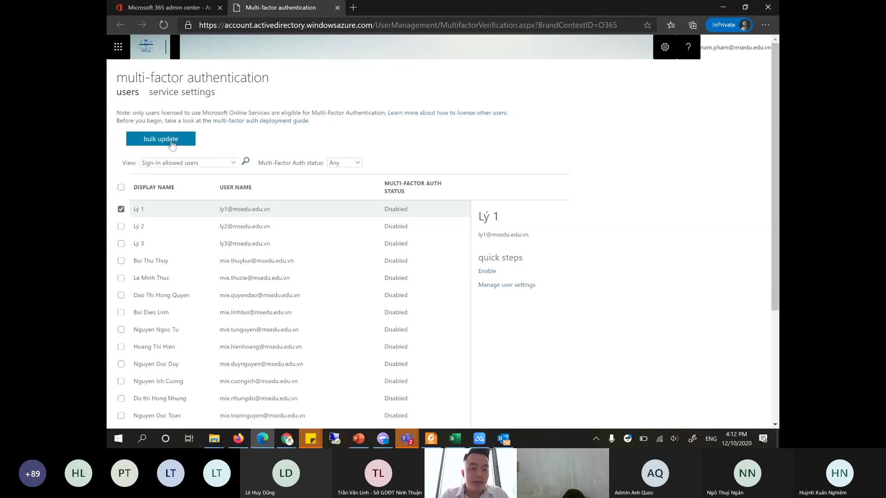
{"action": "left_click", "coordinate": [151, 144]}
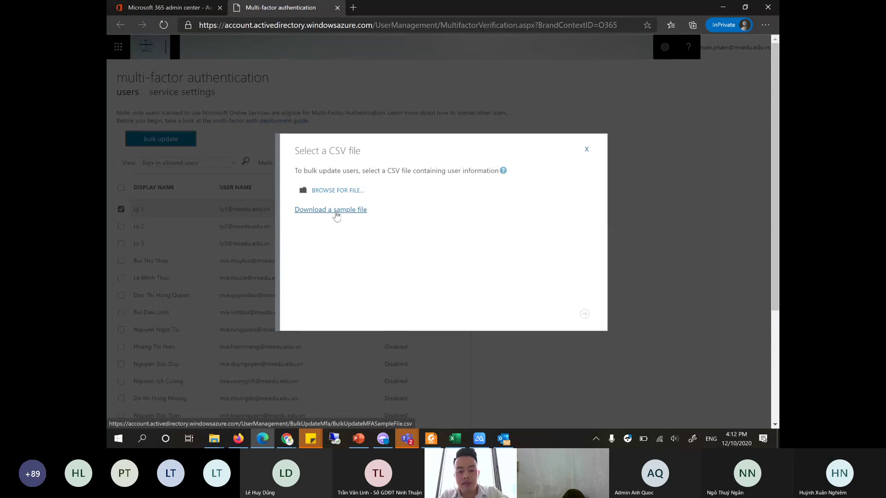
{"action": "left_click", "coordinate": [586, 150]}
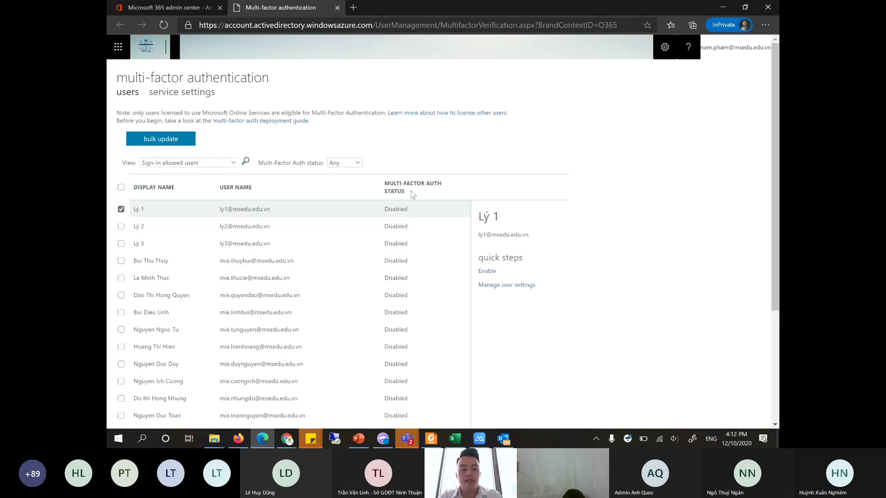
{"action": "left_click", "coordinate": [185, 101]}
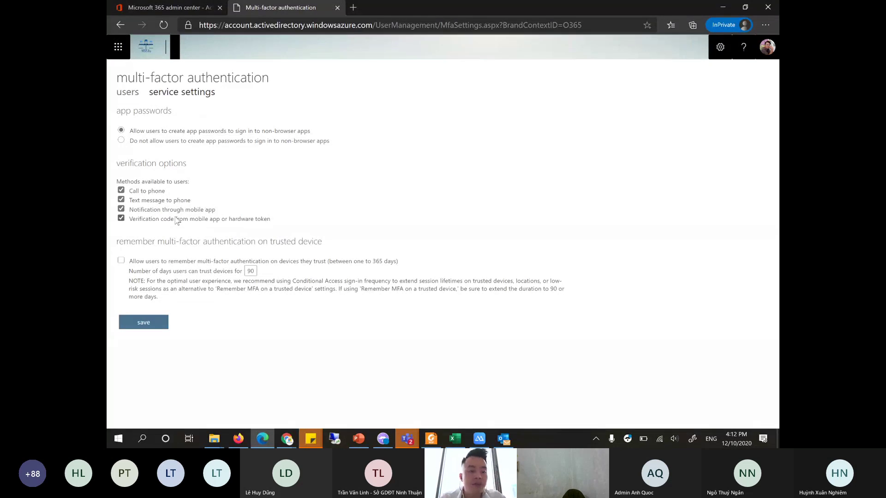
{"action": "left_click", "coordinate": [130, 92]}
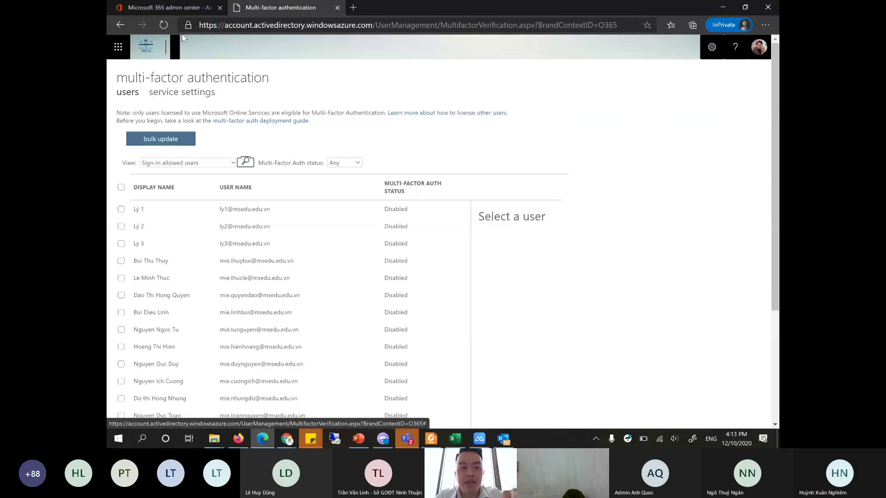
- Switch back to the Microsoft 365 admin center tab showing Active users
{"action": "left_click", "coordinate": [181, 9]}
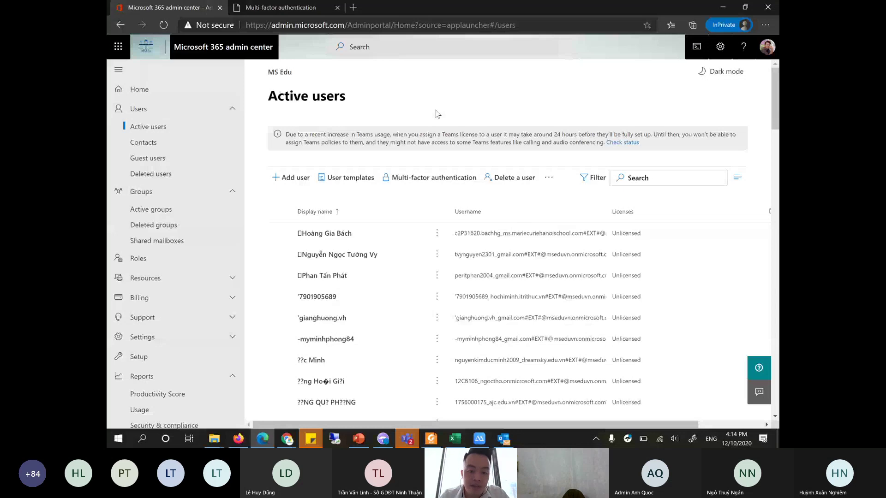
- Glance at the users' extra actions menu, then launch the Azure Active Directory admin center
{"action": "left_click", "coordinate": [548, 178]}
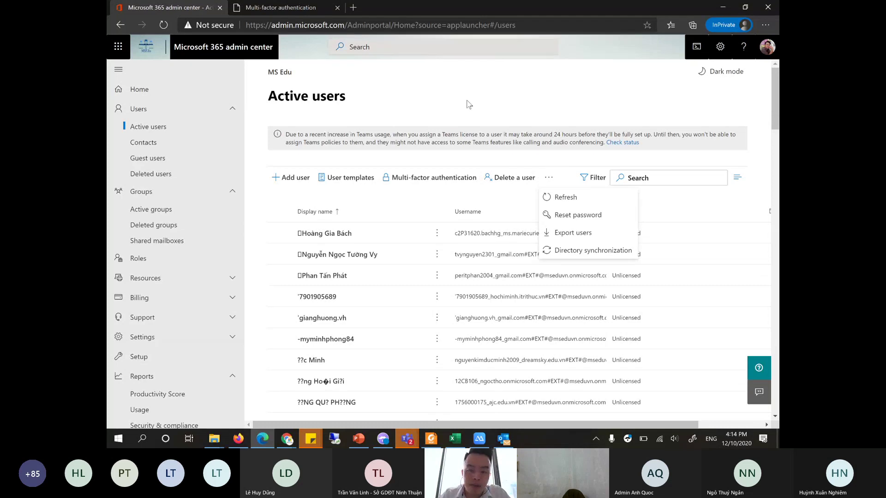
{"action": "scroll", "coordinate": [227, 225], "scroll_direction": "down", "scroll_amount": 6}
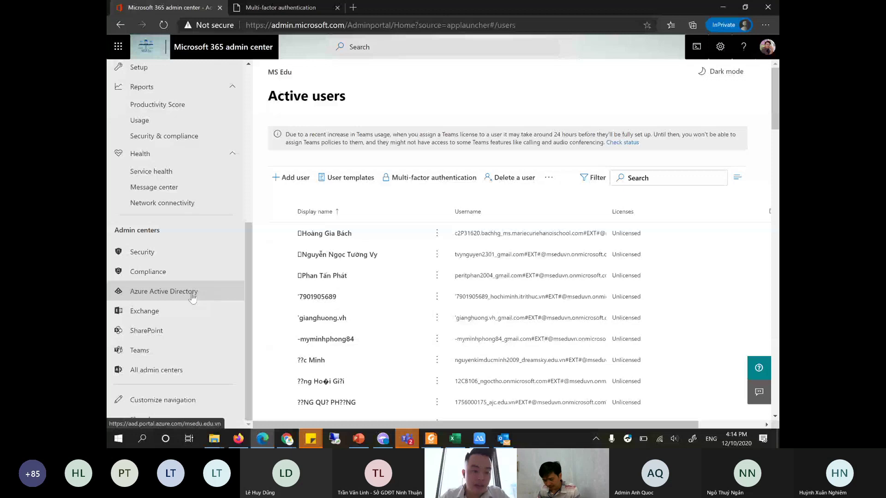
{"action": "left_click", "coordinate": [144, 297]}
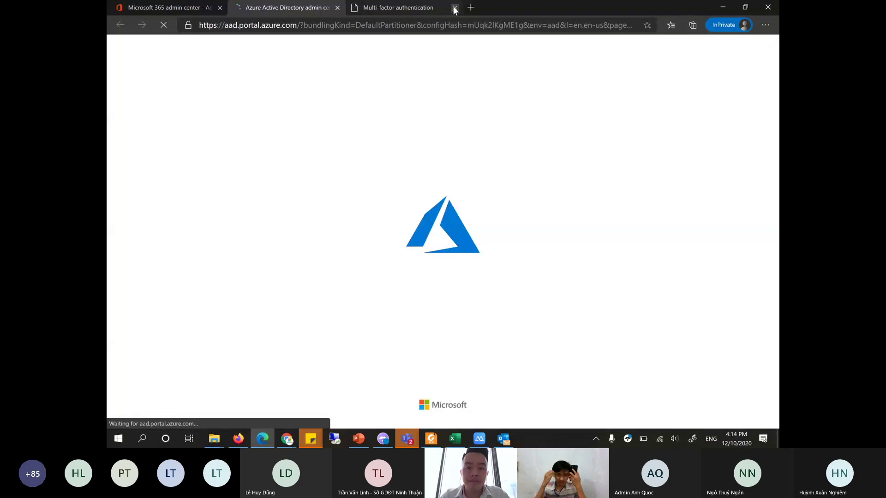
- Close the Multi-factor authentication page and open Users > Password reset properties in Azure AD
{"action": "left_click", "coordinate": [454, 8]}
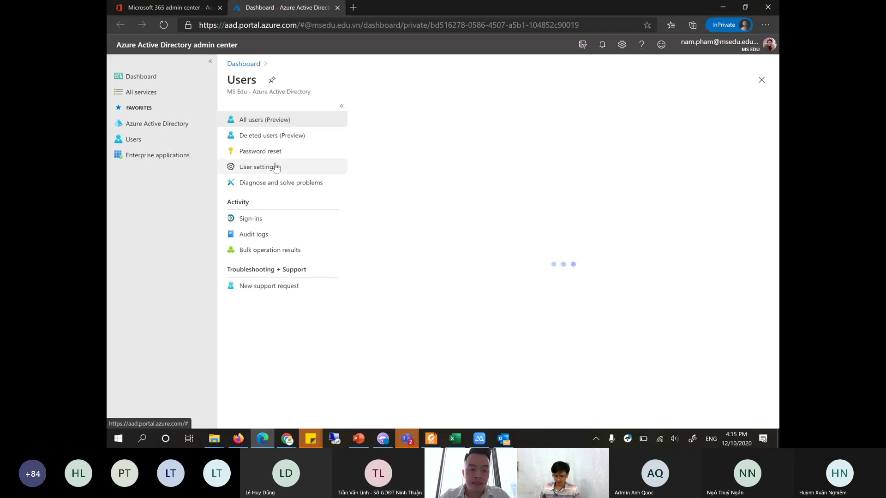
{"action": "left_click", "coordinate": [277, 152]}
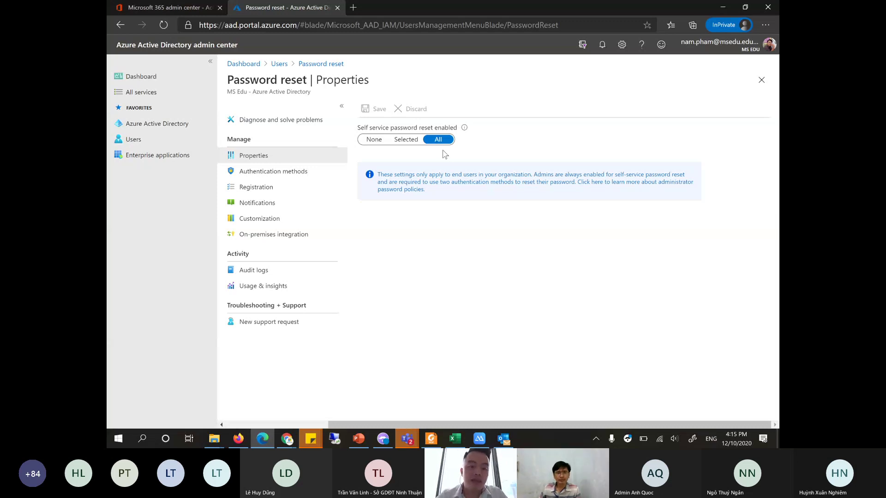
- Show Authentication methods, toggling Security questions, Office phone and Mobile app code on then off again
{"action": "left_click", "coordinate": [305, 180]}
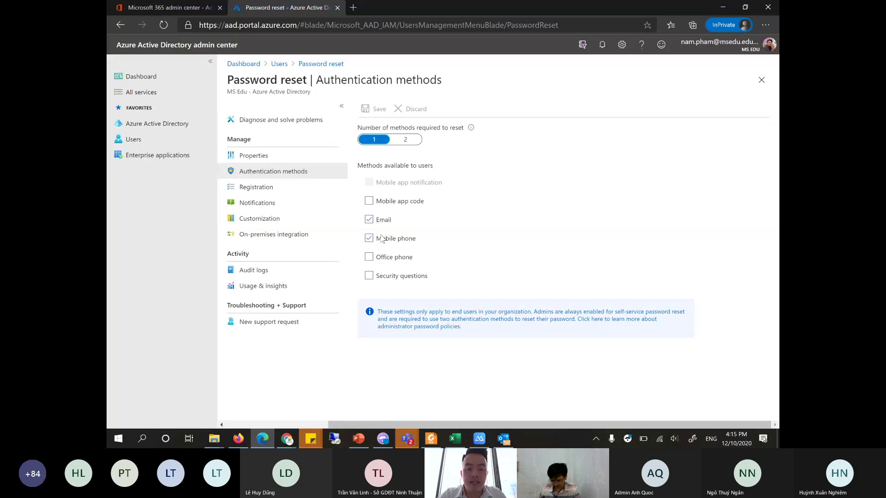
{"action": "left_click", "coordinate": [371, 278]}
{"action": "left_click", "coordinate": [369, 258]}
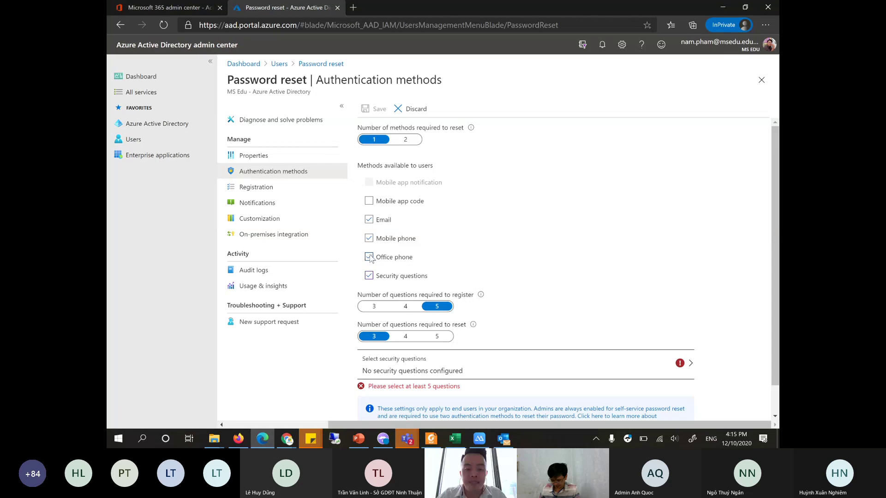
{"action": "left_click", "coordinate": [369, 201]}
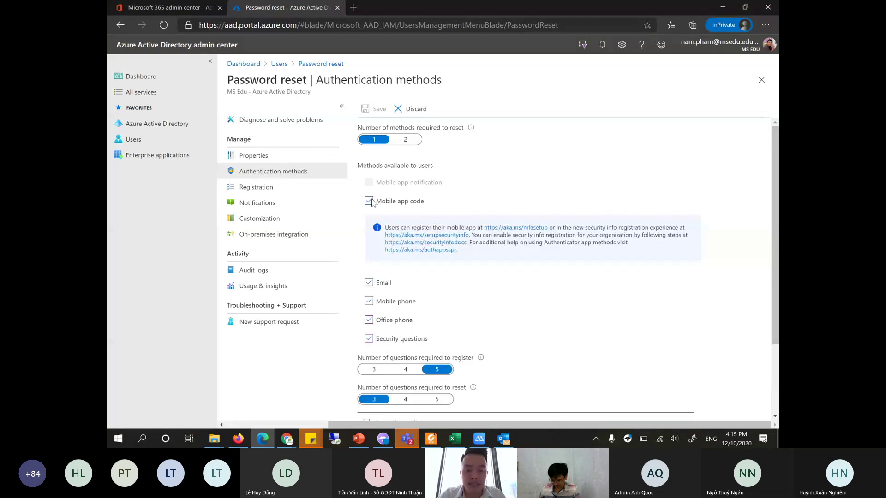
{"action": "left_click", "coordinate": [369, 202]}
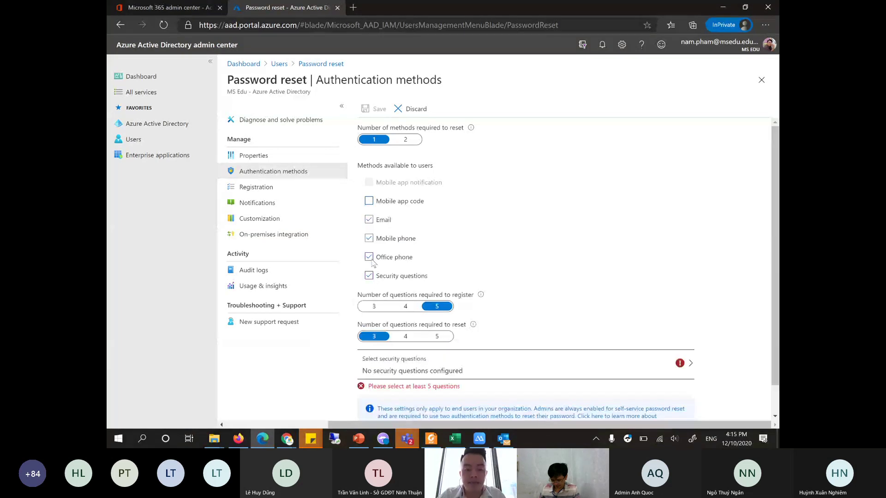
{"action": "left_click", "coordinate": [369, 257]}
{"action": "left_click", "coordinate": [369, 275]}
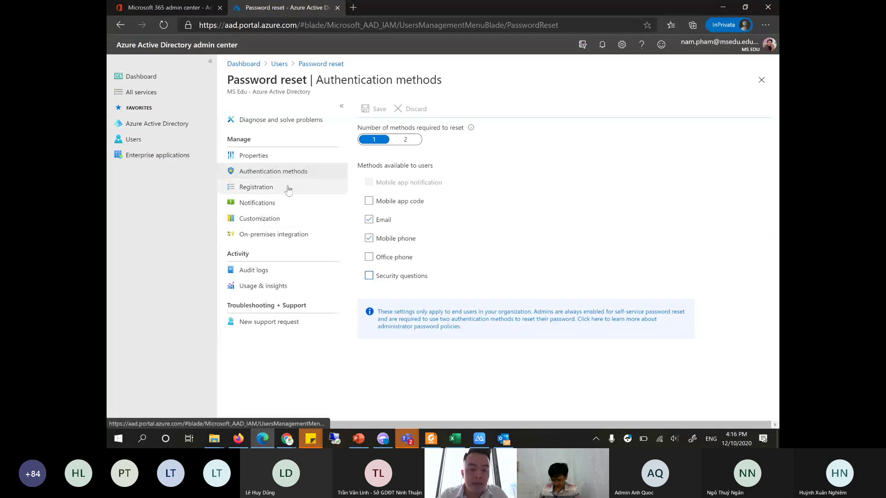
- Try limiting reset to a selected group, discard to keep All users, and return to PowerPoint
{"action": "left_click", "coordinate": [274, 159]}
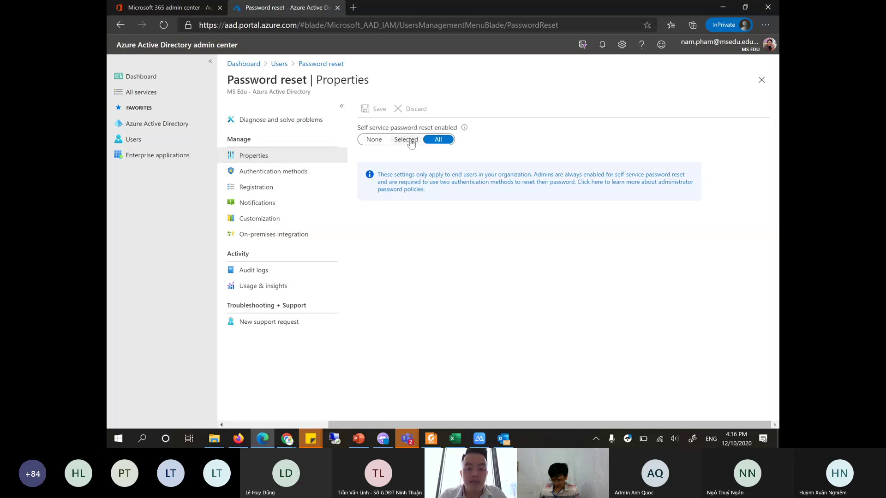
{"action": "left_click", "coordinate": [411, 143]}
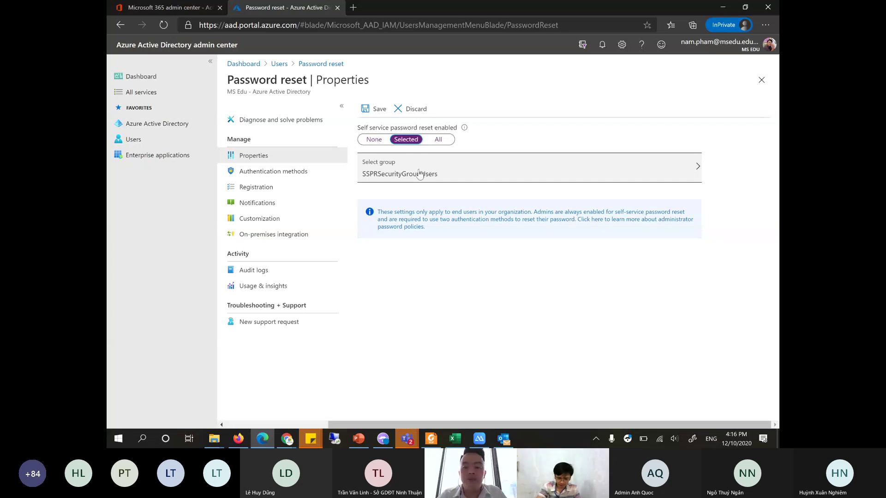
{"action": "left_click", "coordinate": [419, 174]}
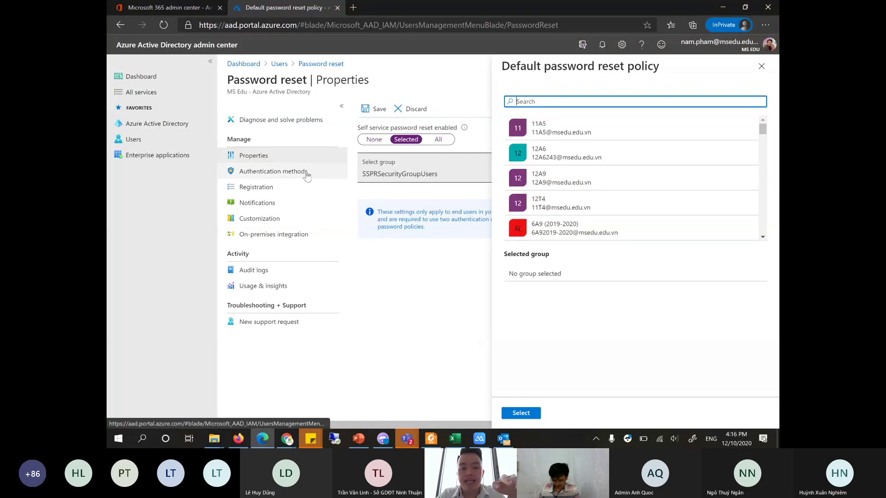
{"action": "left_click", "coordinate": [761, 66]}
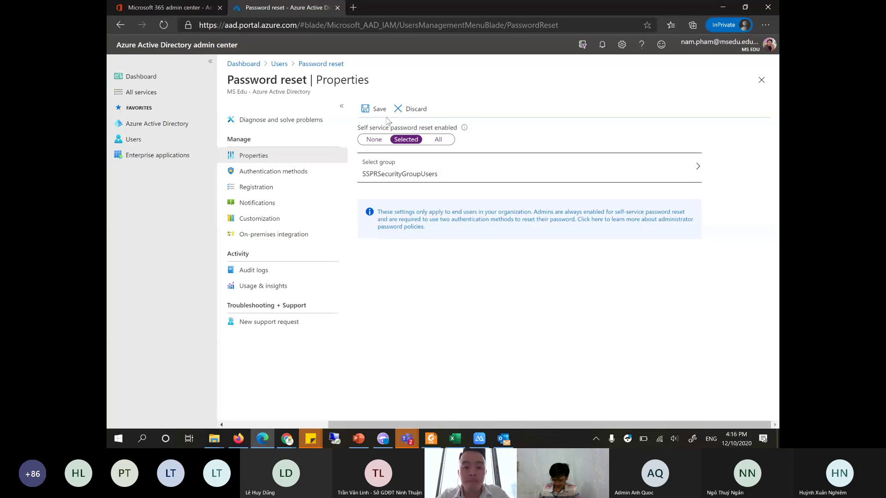
{"action": "left_click", "coordinate": [403, 115]}
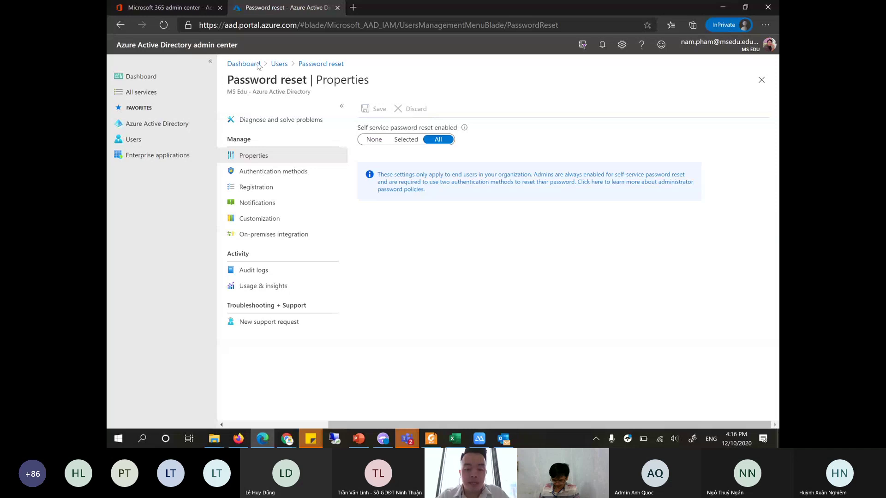
{"action": "left_click", "coordinate": [406, 445]}
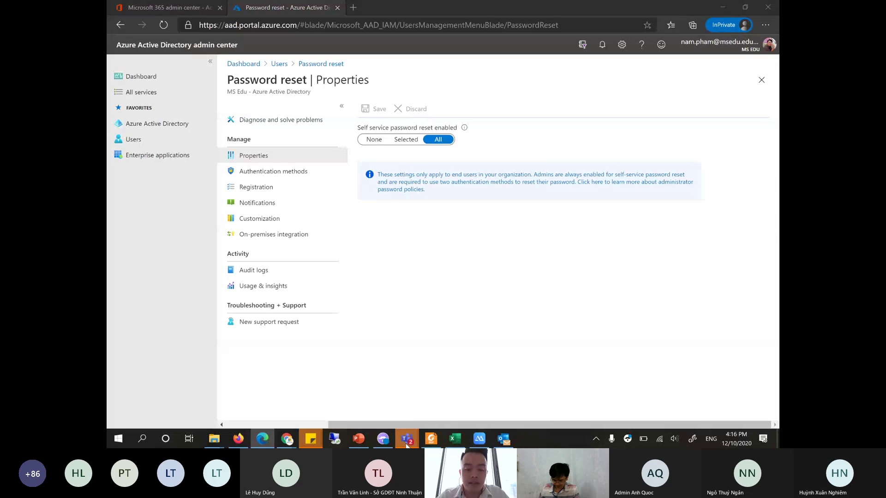
{"action": "left_click", "coordinate": [360, 439]}
- Jump to slide 56, the Q&A slide 'Giải đáp thắc mắc', and close the Teams mini window
{"action": "scroll", "coordinate": [166, 268], "scroll_direction": "down", "scroll_amount": 3}
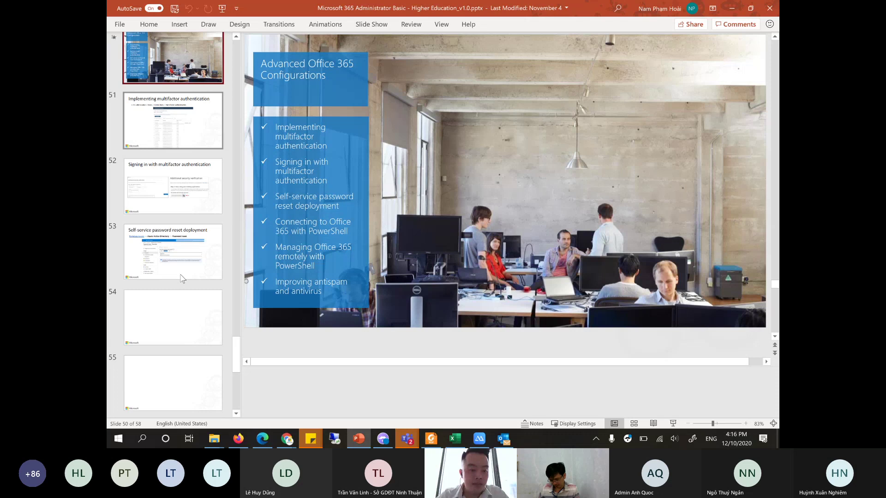
{"action": "scroll", "coordinate": [182, 279], "scroll_direction": "down", "scroll_amount": 5}
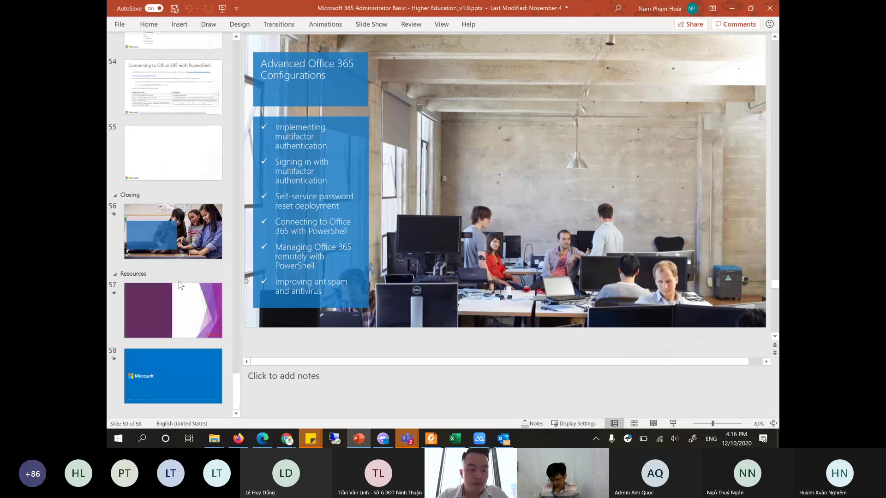
{"action": "left_click", "coordinate": [181, 229]}
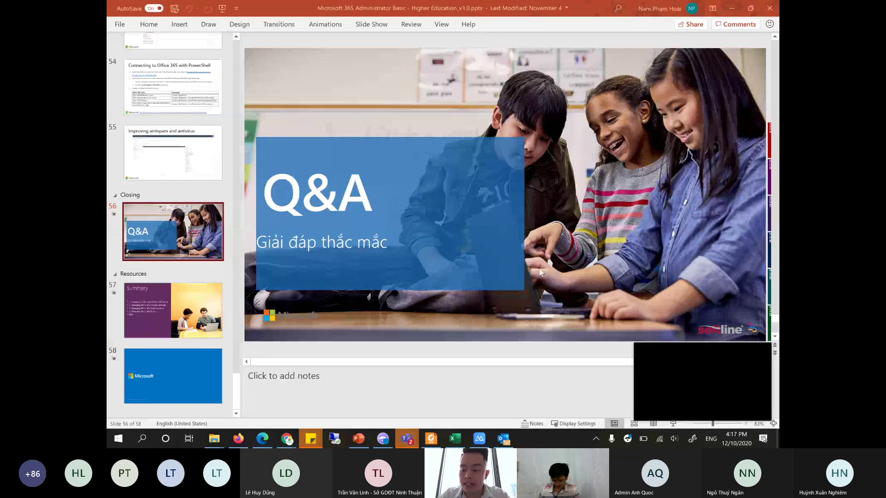
{"action": "left_click", "coordinate": [708, 408]}
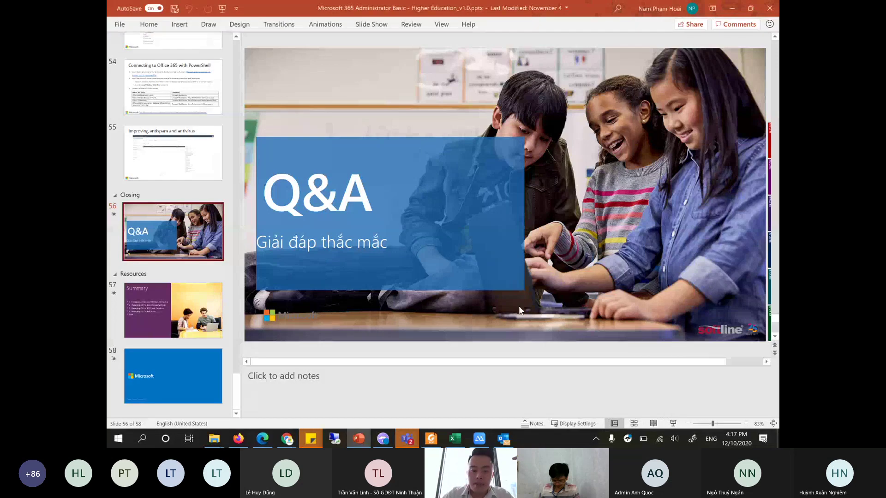